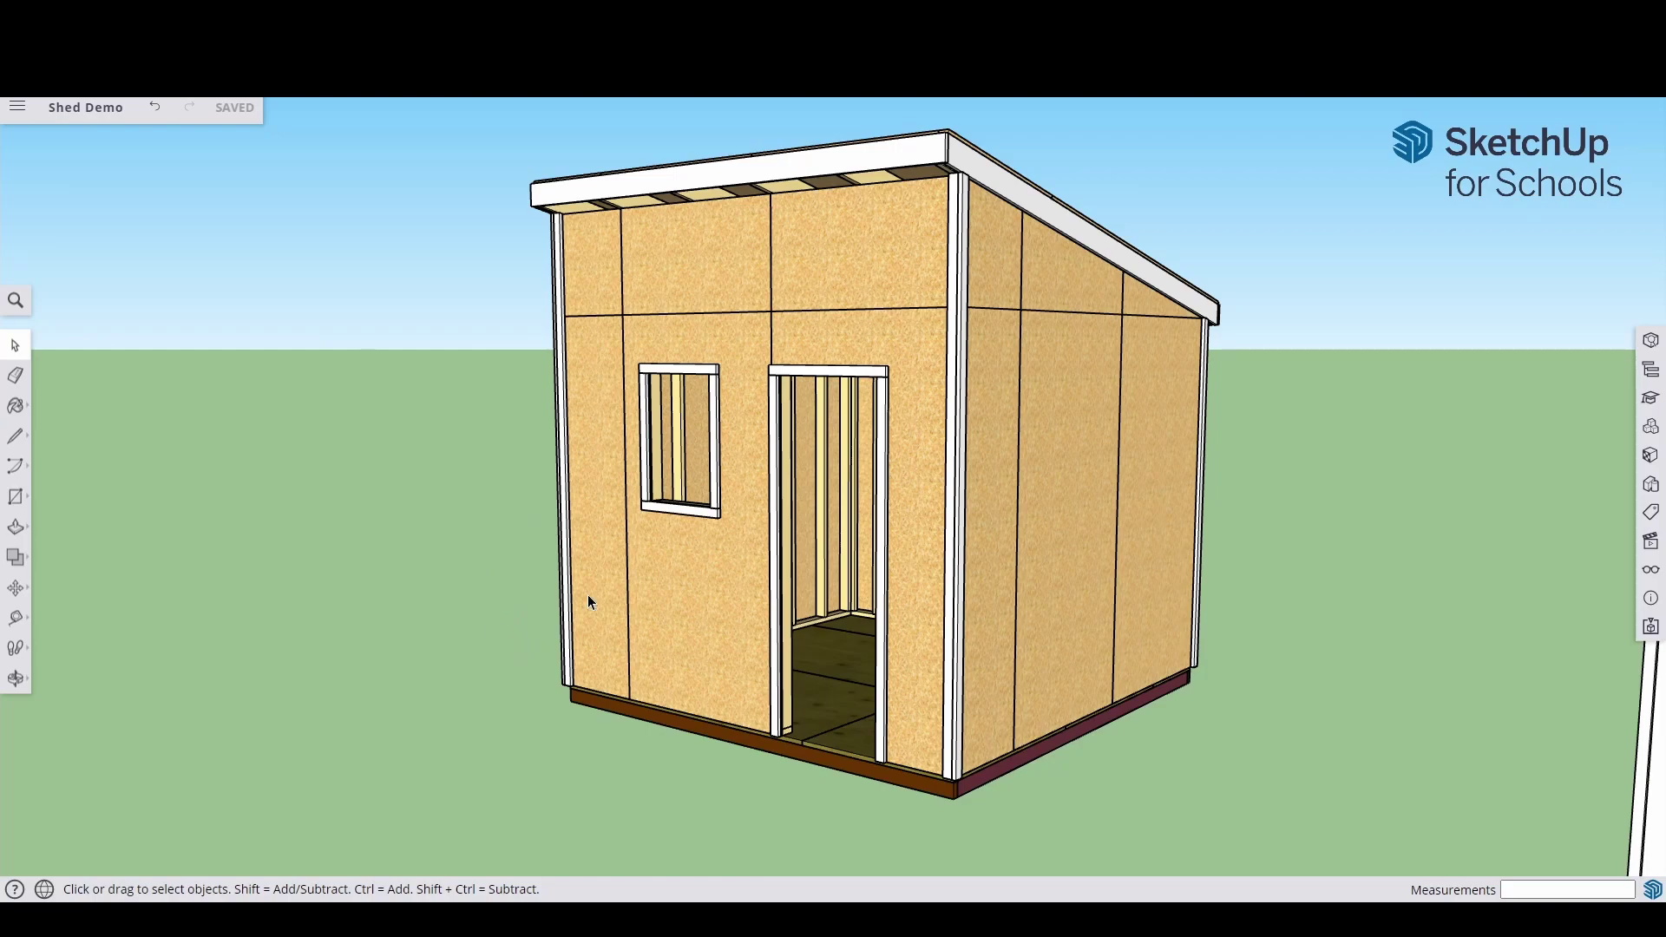
# Examine the finished shed's walls, door and window openings, trim and sloped roof from several sides.
pyautogui.moveTo(475, 654); pyautogui.dragTo(625, 690, button='middle')
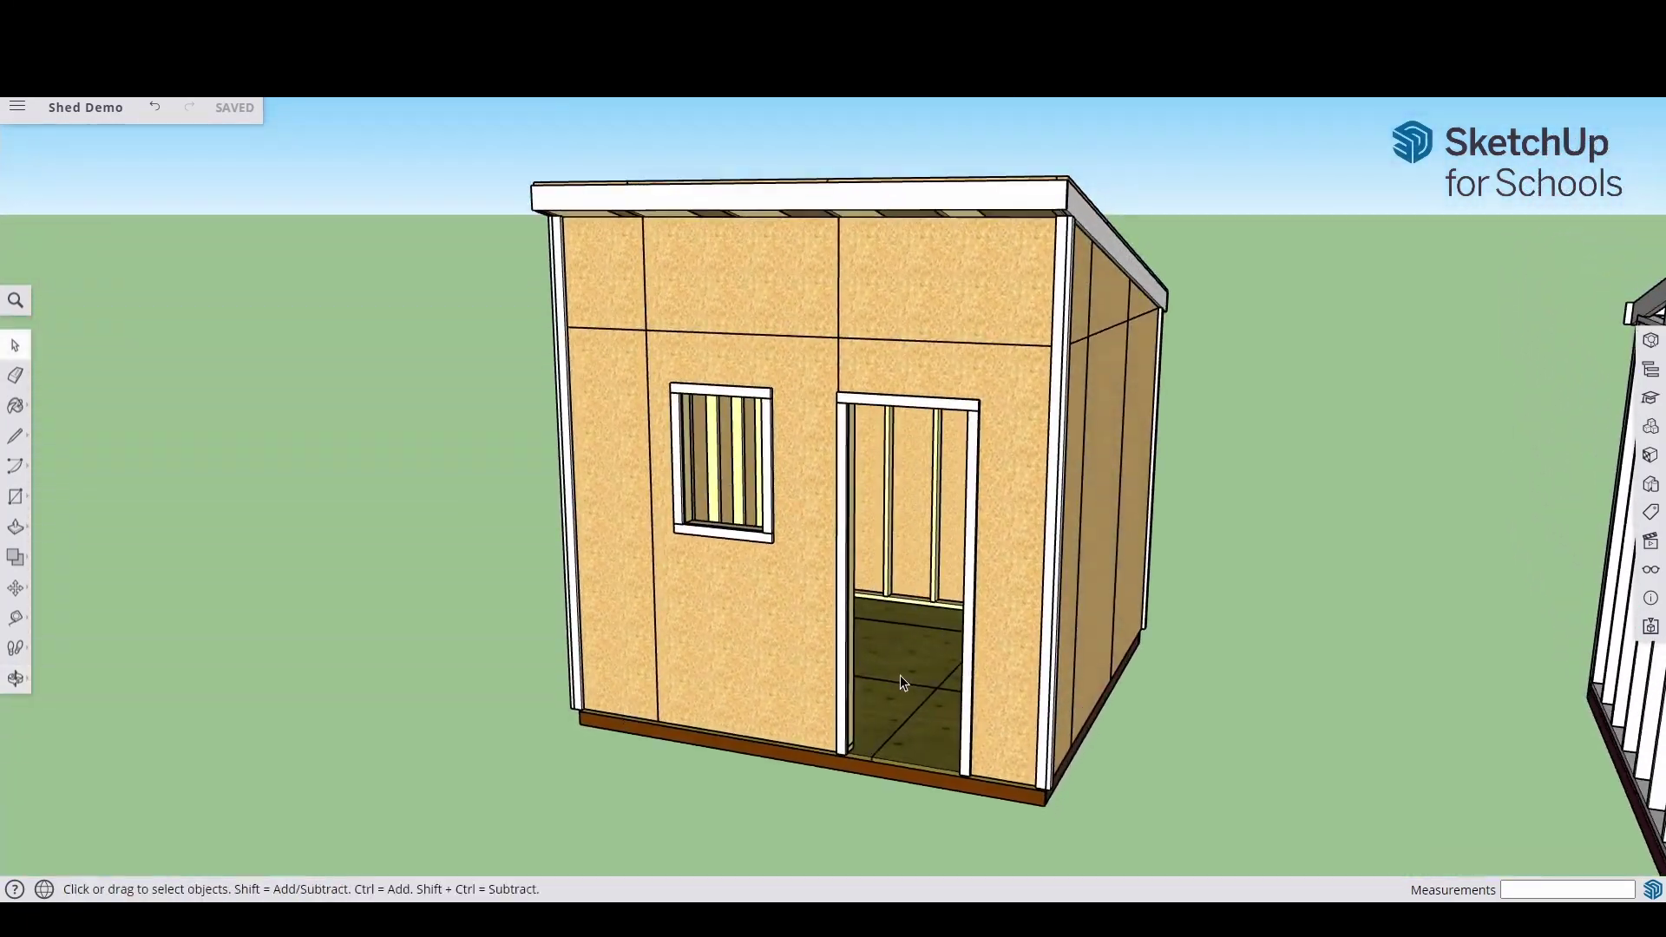
pyautogui.moveTo(920, 675); pyautogui.dragTo(1106, 651, button='middle')
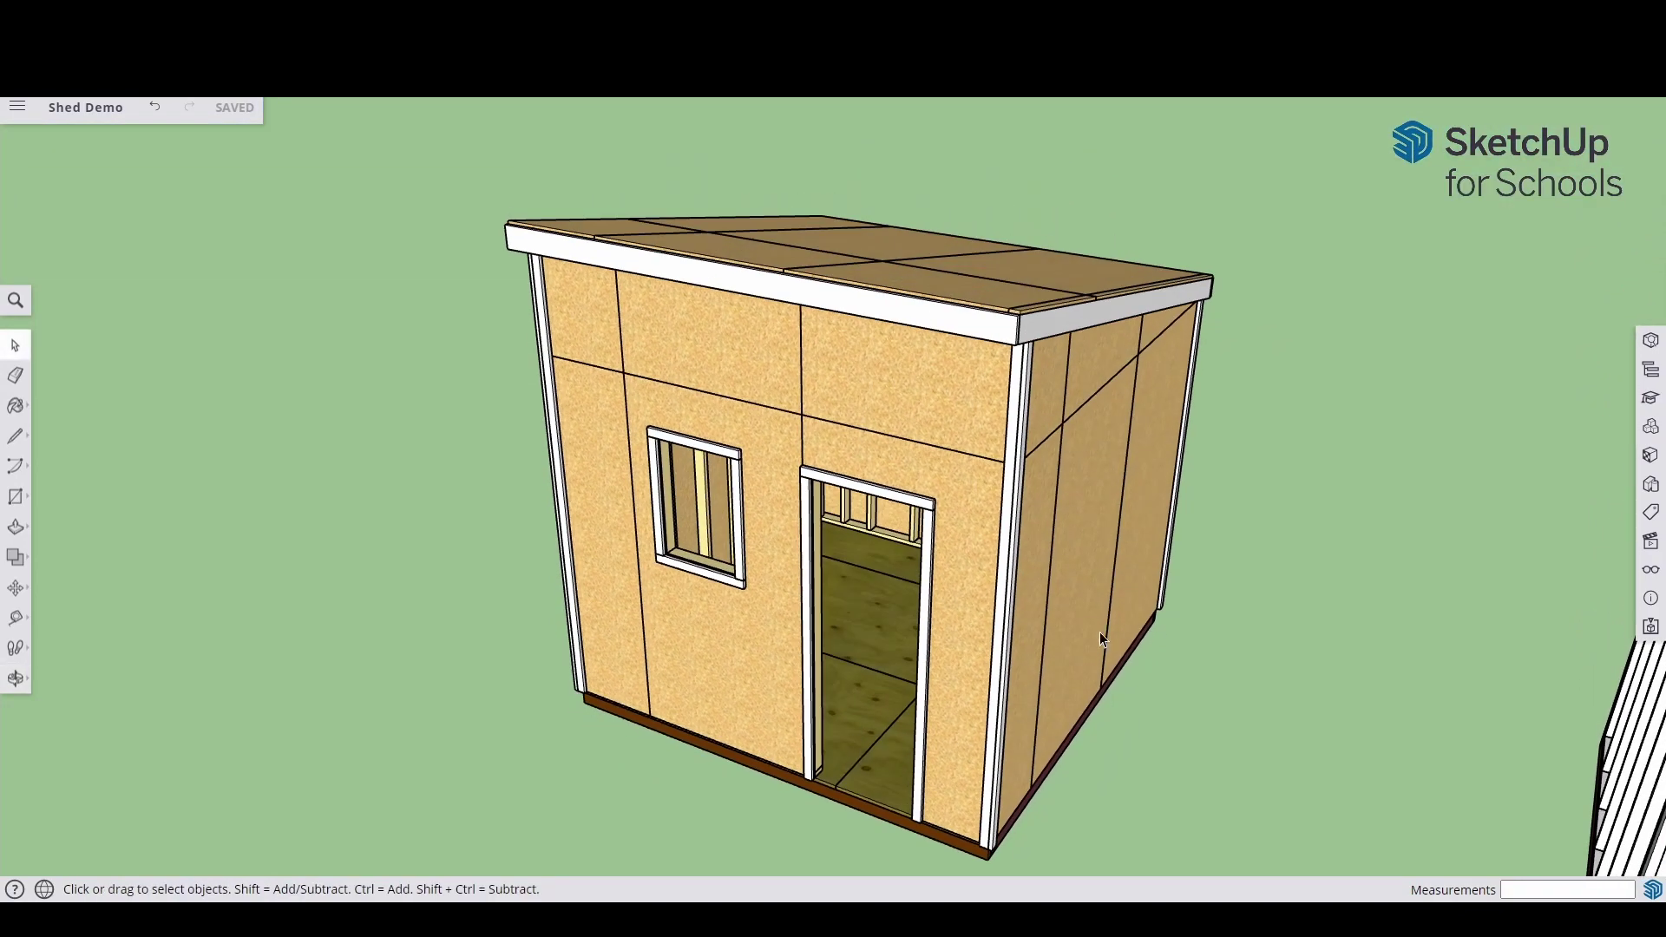
pyautogui.scroll(-2, 982, 625)
pyautogui.scroll(4, 987, 761)
pyautogui.moveTo(965, 774); pyautogui.dragTo(845, 729, button='middle')
pyautogui.press('space')
pyautogui.moveTo(924, 447); pyautogui.dragTo(874, 250, button='middle')
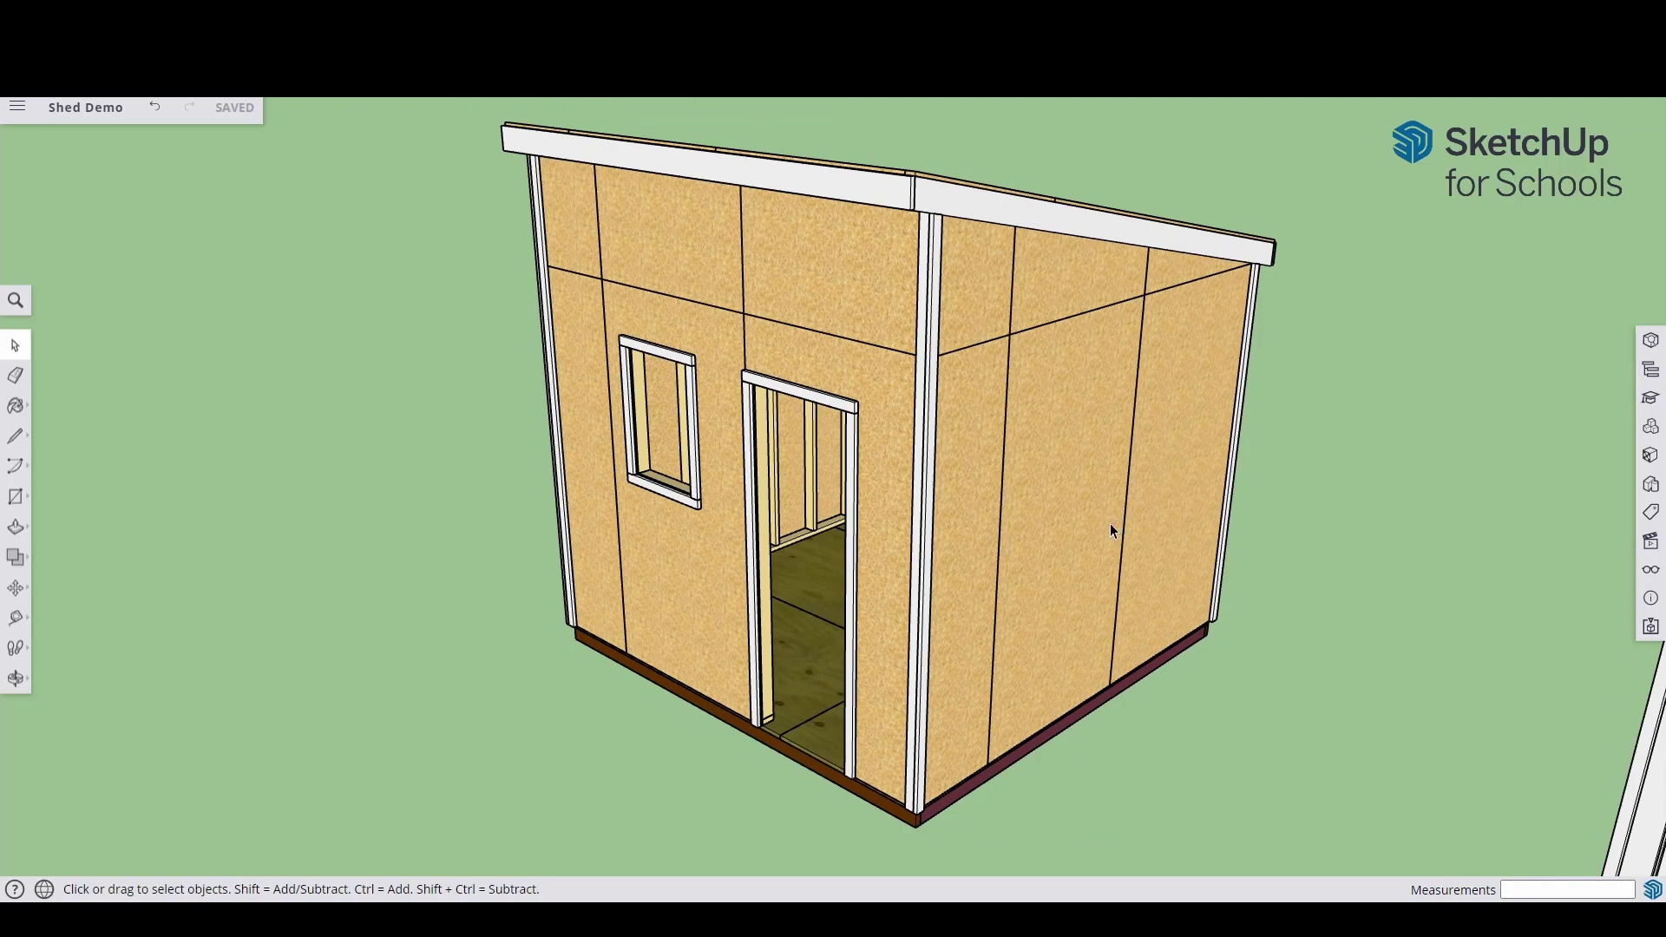
pyautogui.moveTo(1040, 568); pyautogui.dragTo(863, 460, button='middle')
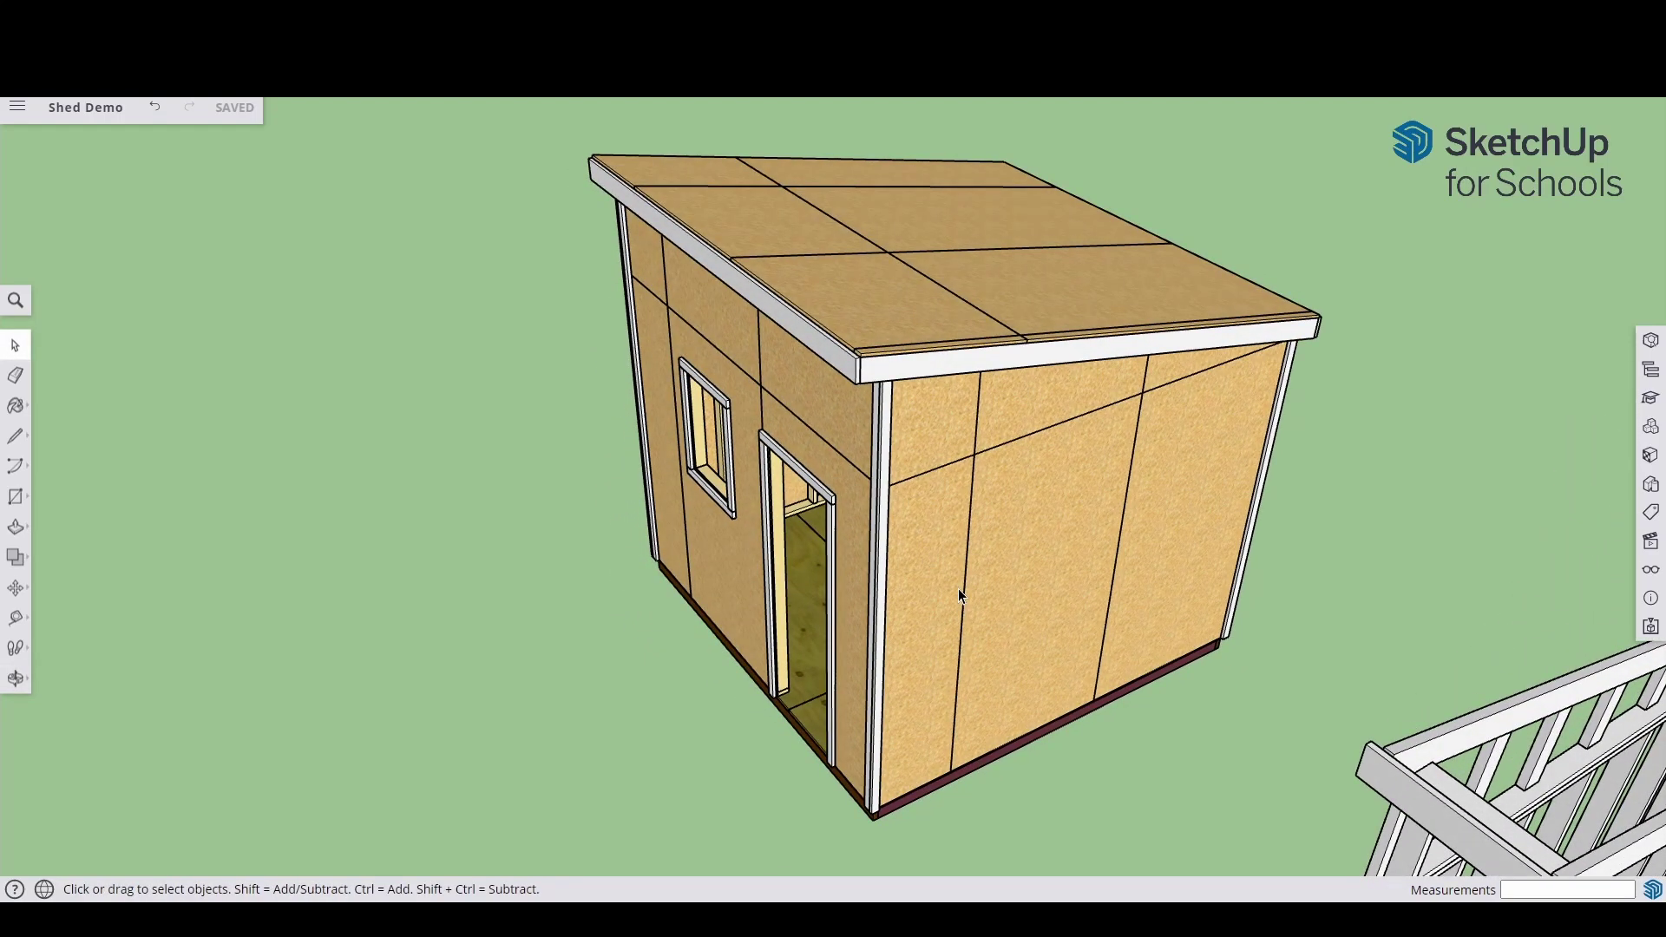
pyautogui.moveTo(953, 606); pyautogui.dragTo(981, 569, button='middle')
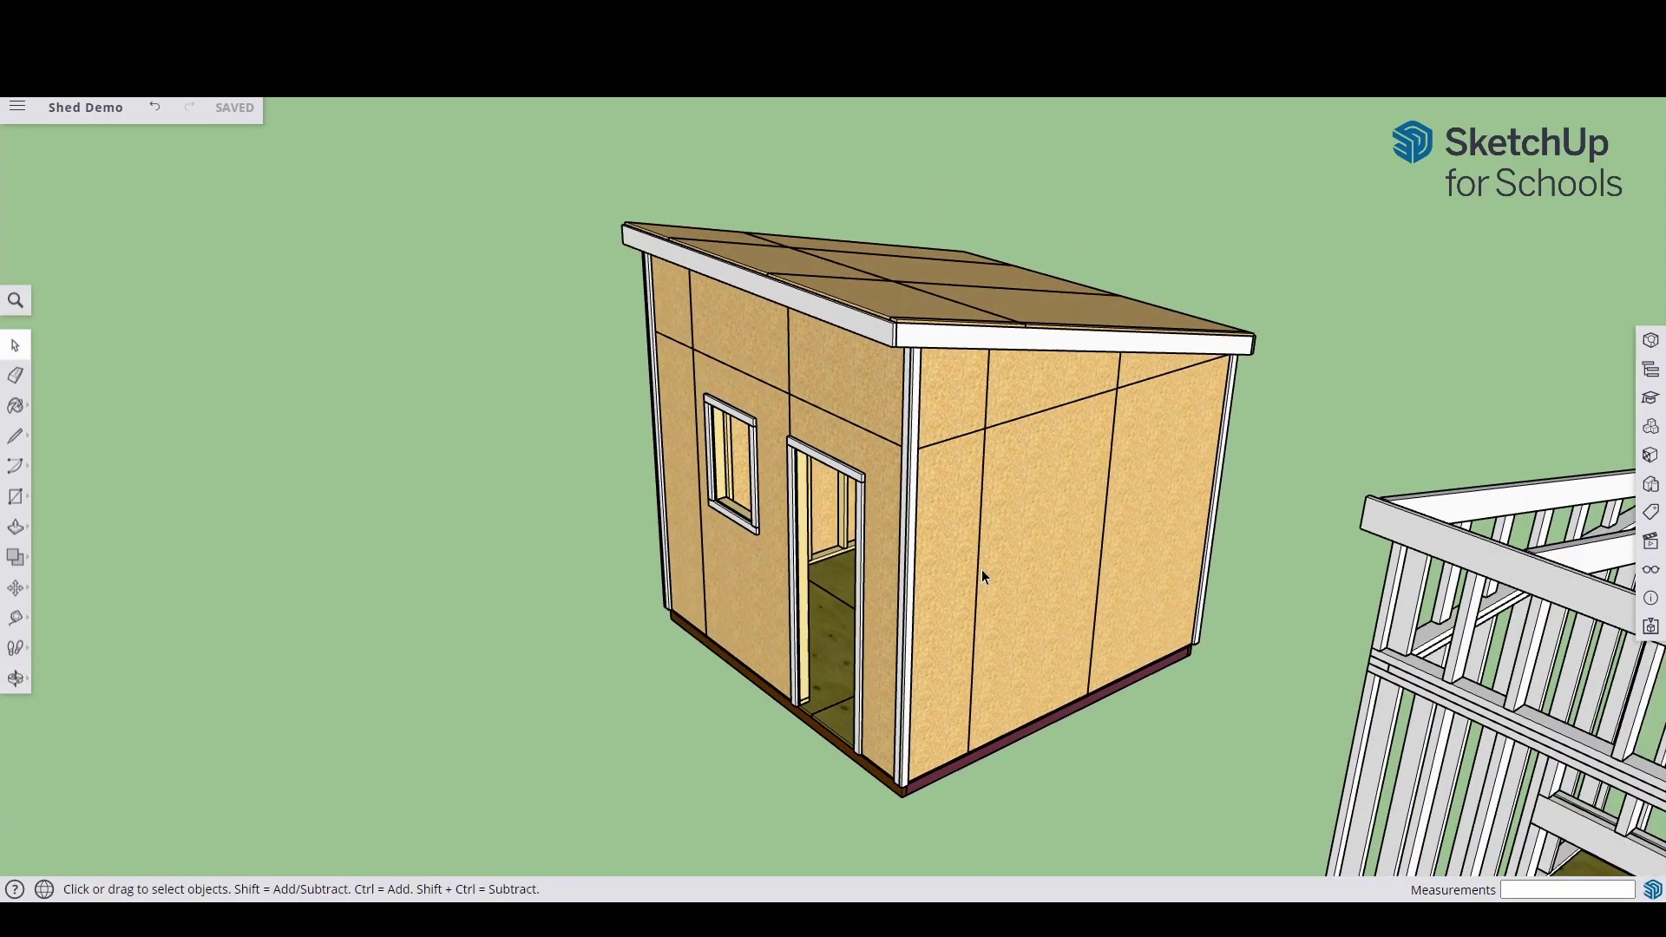
# Look over the bare wall framing and the separate floor platform, and compare them with the finished shed.
pyautogui.scroll(-5, 981, 570)
pyautogui.keyDown('shift'); pyautogui.moveTo(1139, 562); pyautogui.dragTo(794, 571, button='middle'); pyautogui.keyUp('shift')
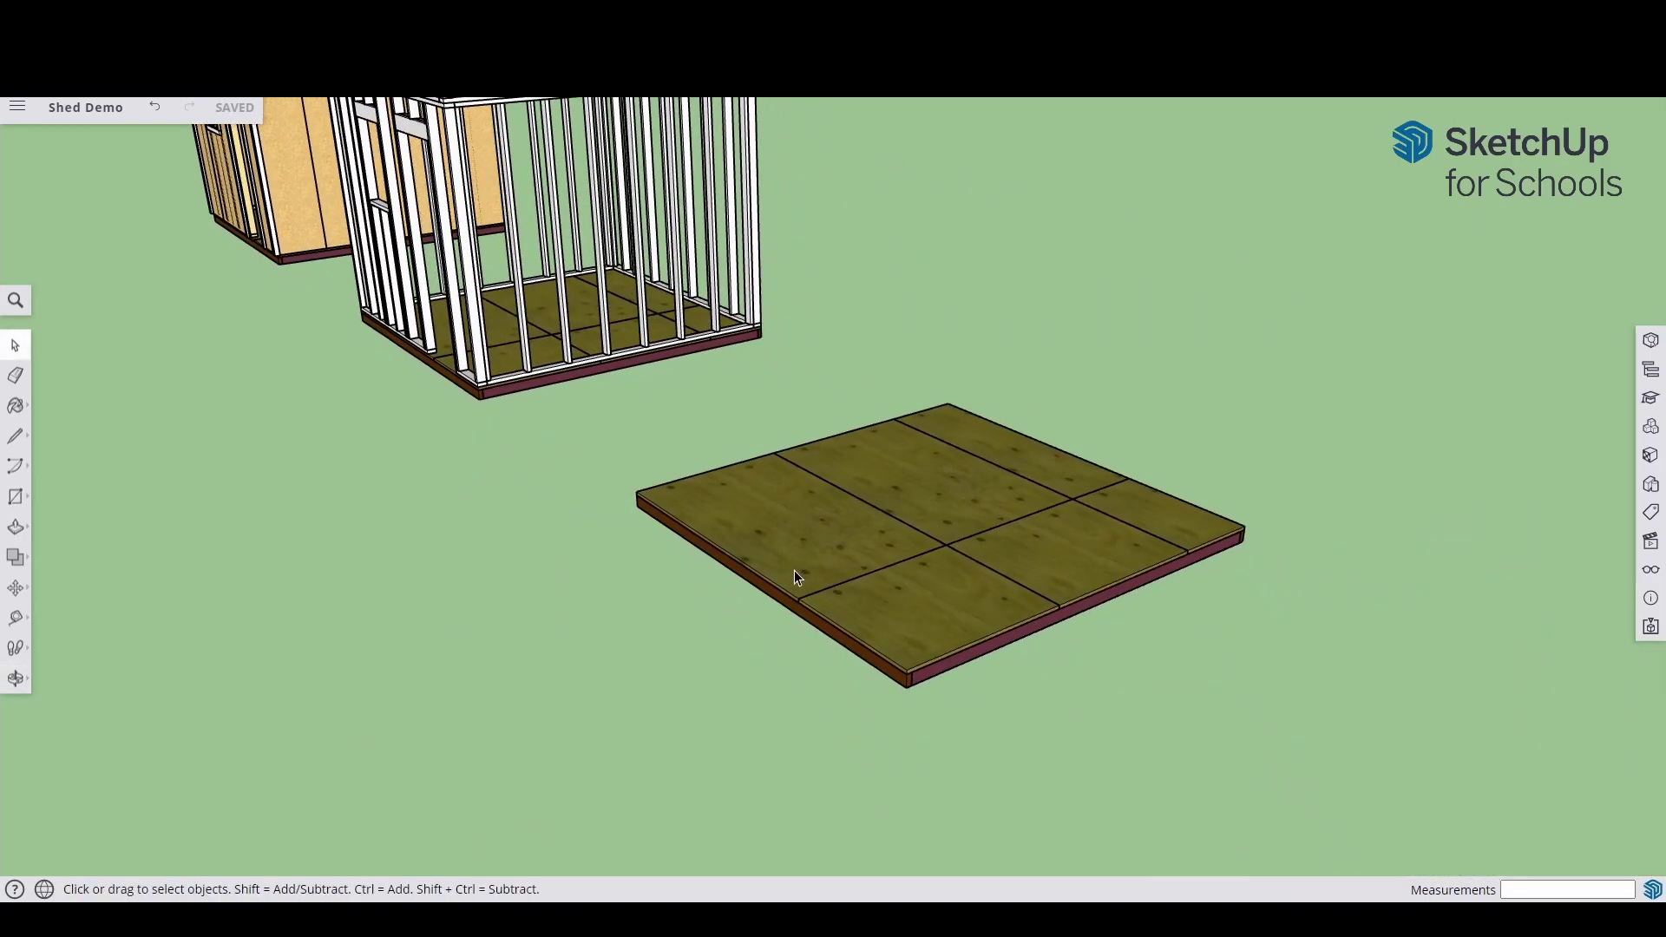
pyautogui.scroll(3, 807, 580)
pyautogui.moveTo(956, 595); pyautogui.dragTo(1022, 577, button='middle')
pyautogui.scroll(5, 718, 361)
pyautogui.scroll(3, 972, 572)
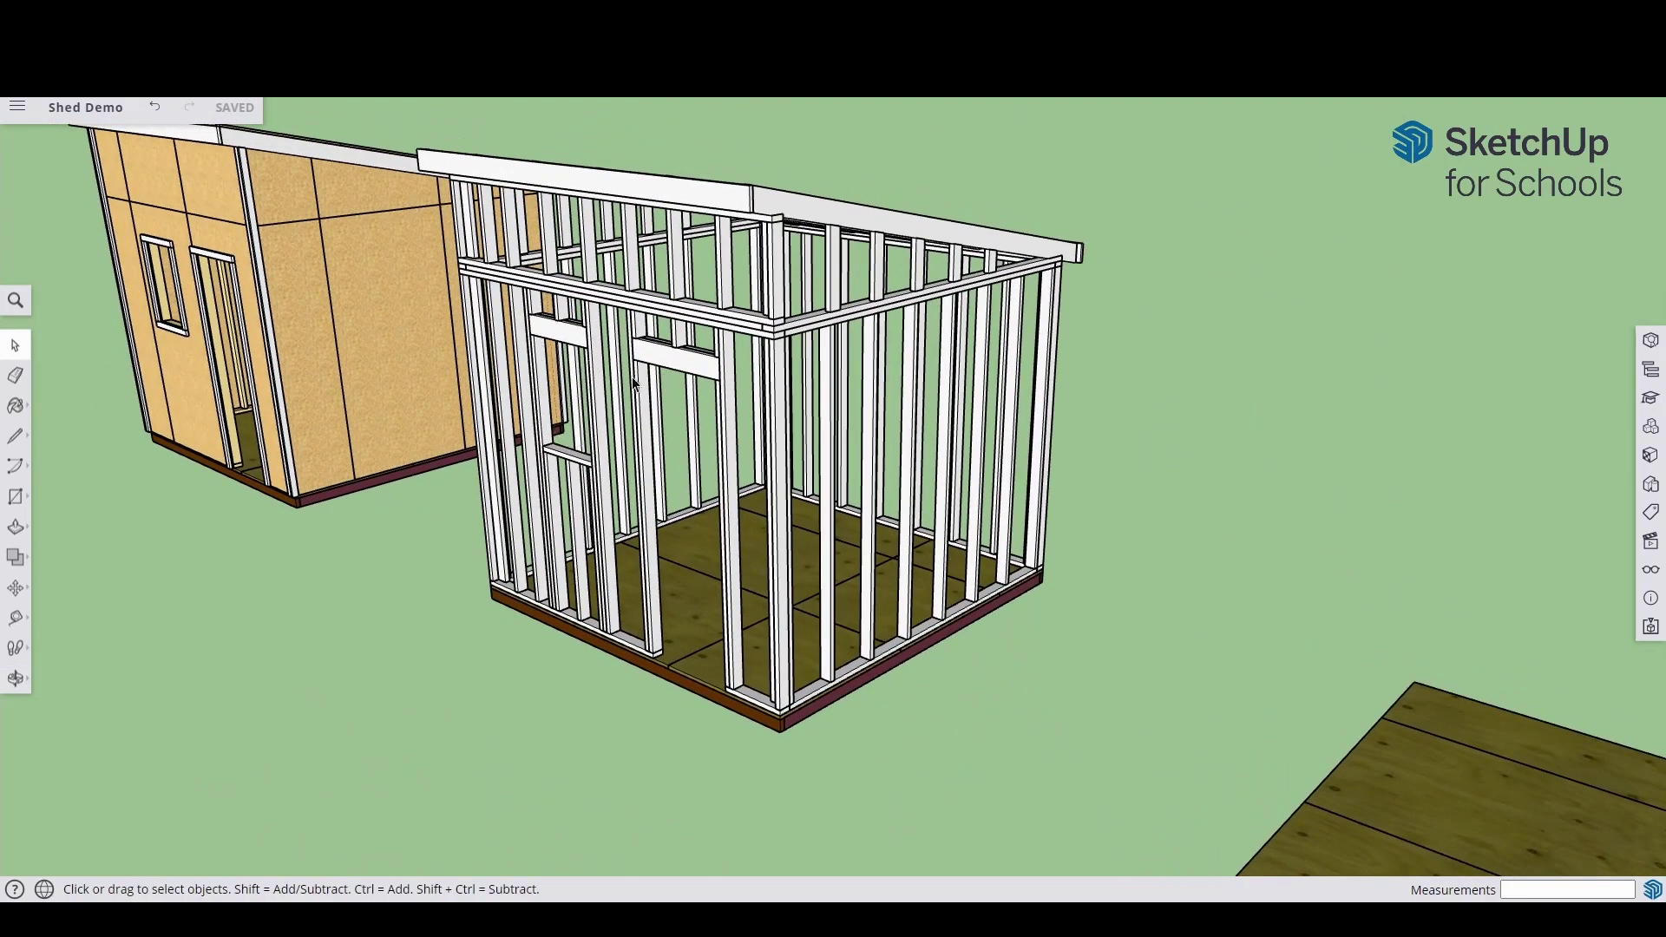
pyautogui.moveTo(916, 295); pyautogui.dragTo(752, 241, button='middle')
pyautogui.moveTo(469, 496); pyautogui.dragTo(785, 276, button='middle')
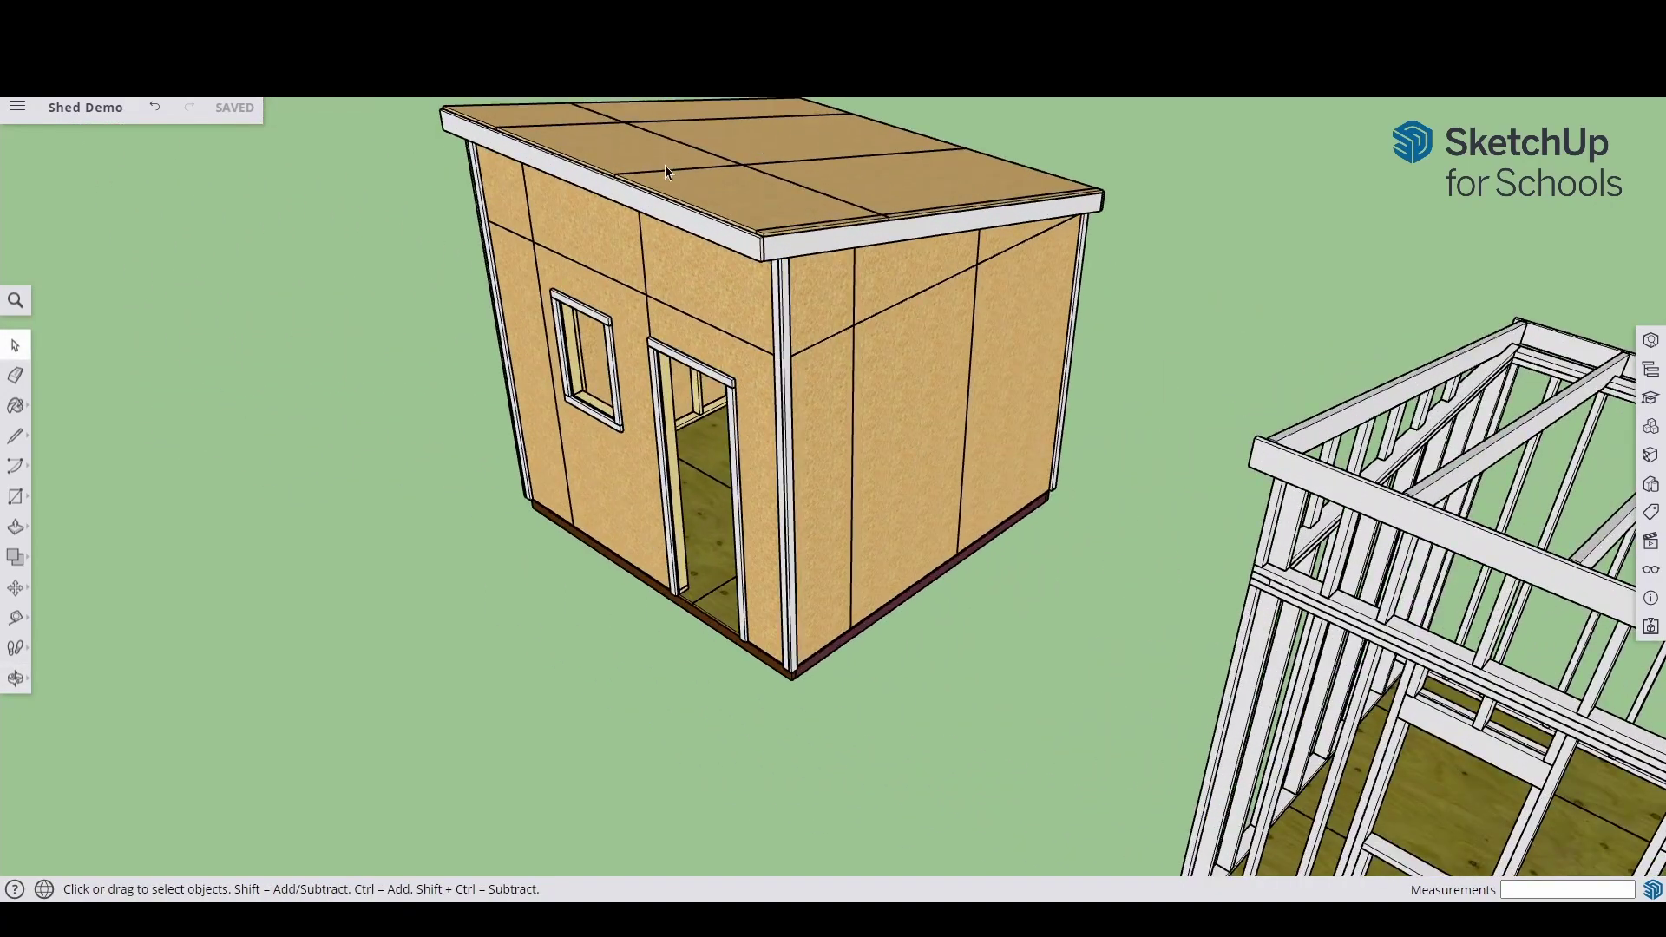
pyautogui.scroll(-5, 894, 550)
pyautogui.moveTo(893, 550); pyautogui.dragTo(520, 241, button='middle')
pyautogui.scroll(5, 900, 547)
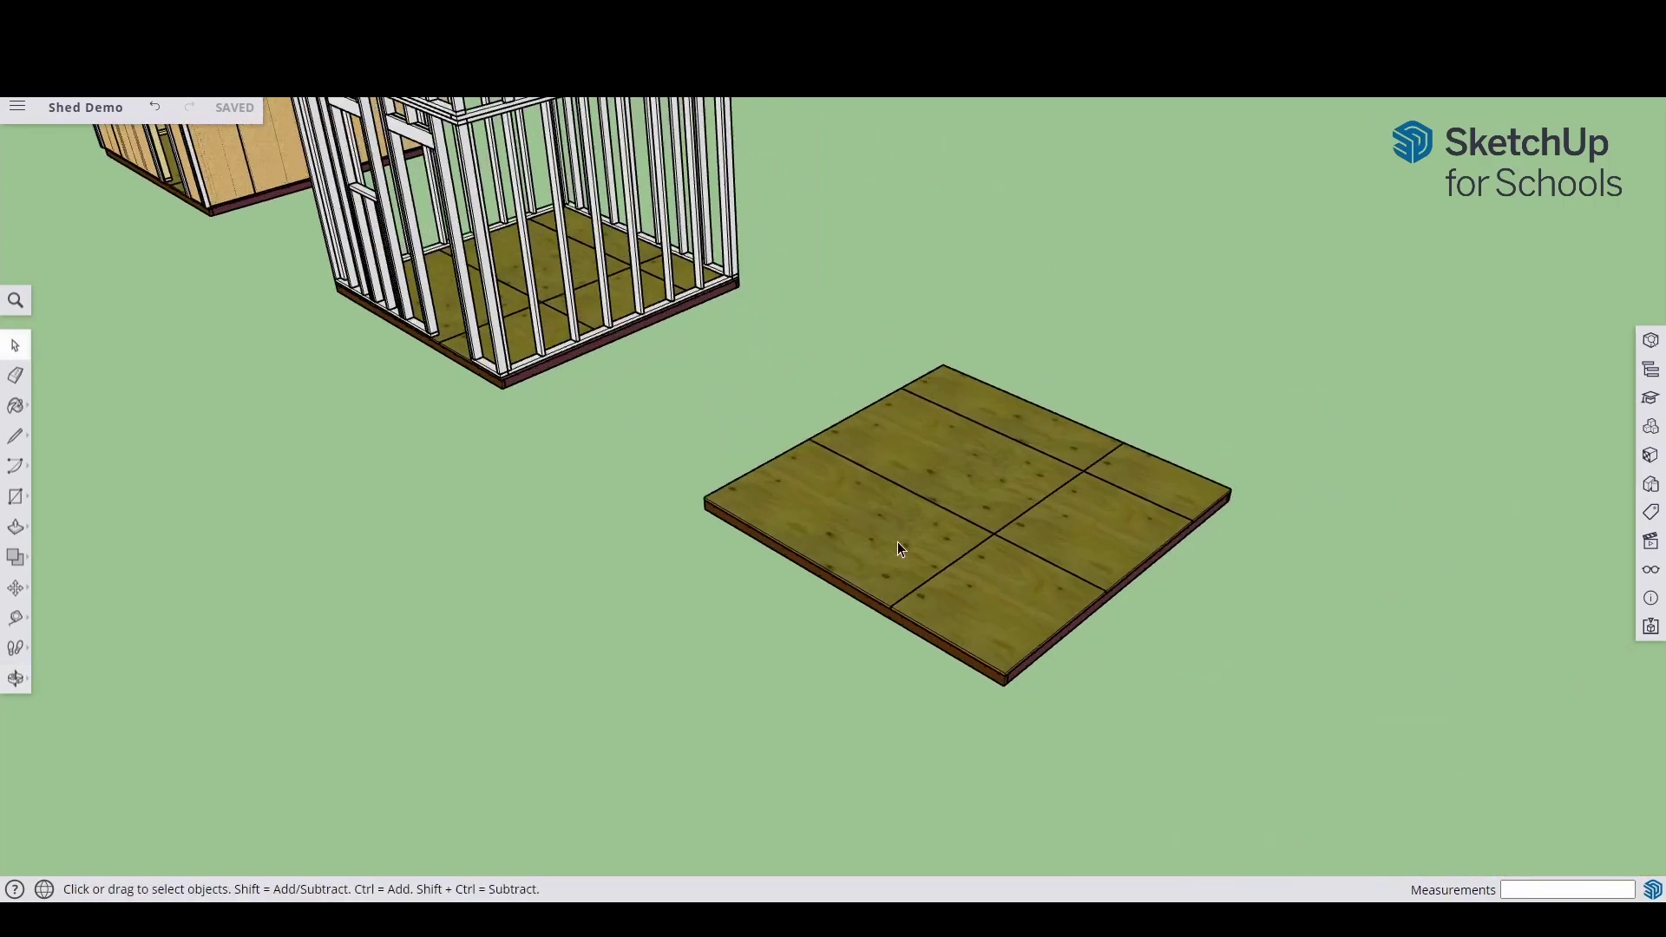
# Open the separate floor platform's group and inspect its beams and joists from underneath.
pyautogui.moveTo(1109, 559); pyautogui.dragTo(824, 386, button='middle')
pyautogui.click(810, 349)
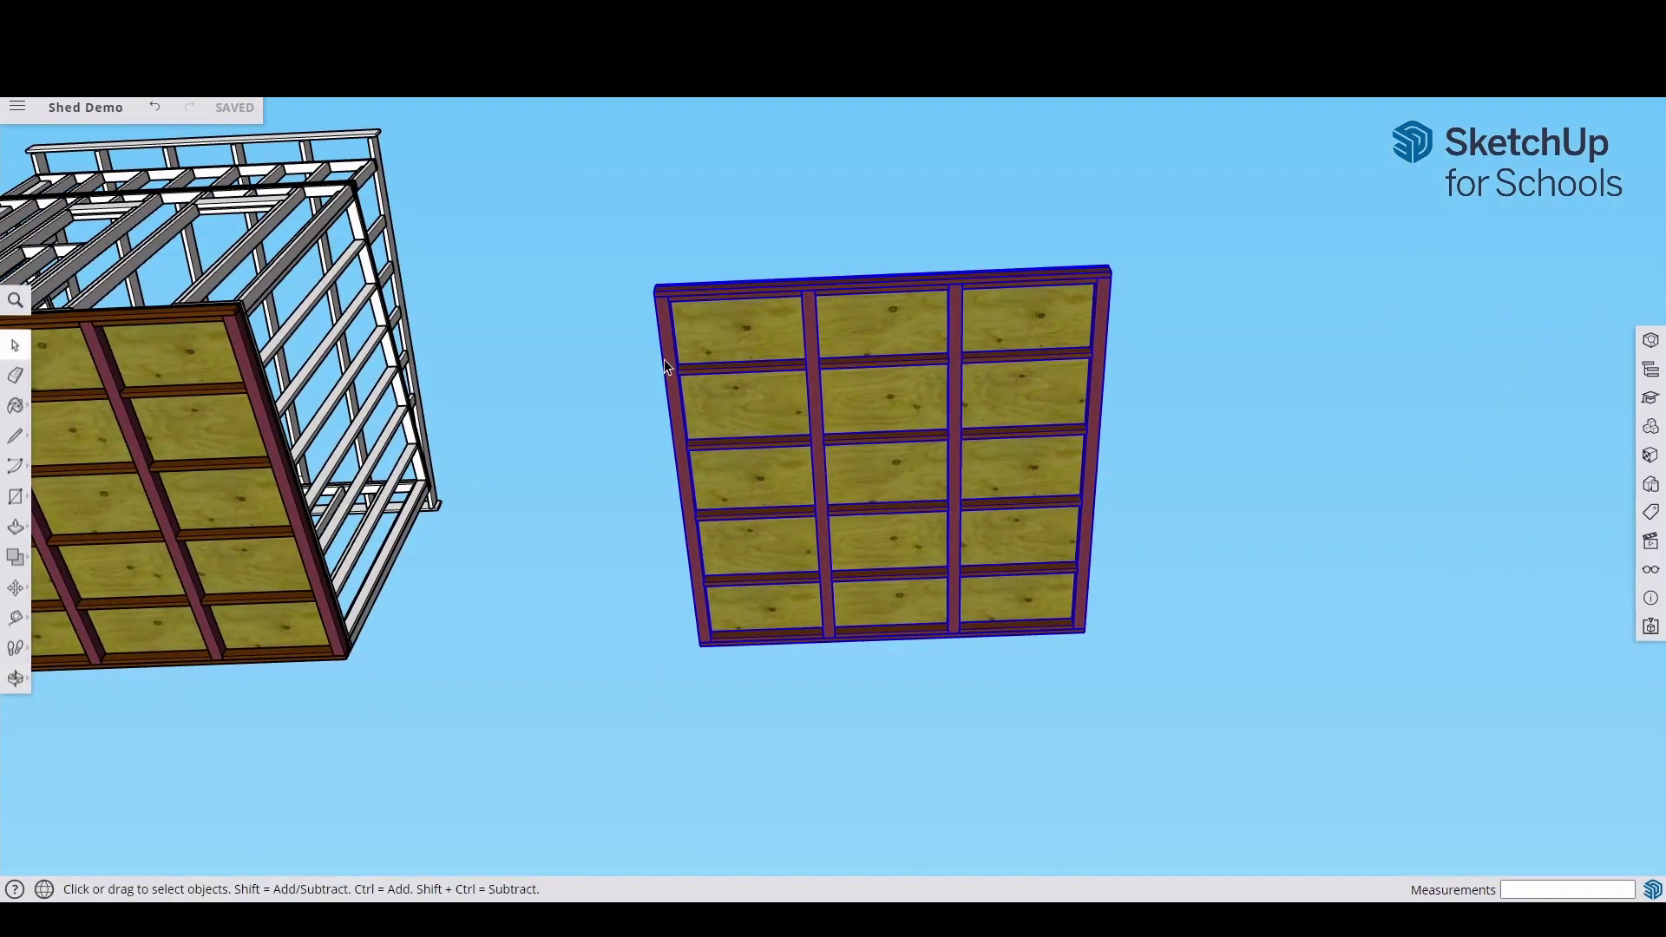
pyautogui.scroll(3, 664, 359)
pyautogui.moveTo(836, 319); pyautogui.dragTo(699, 455, button='middle')
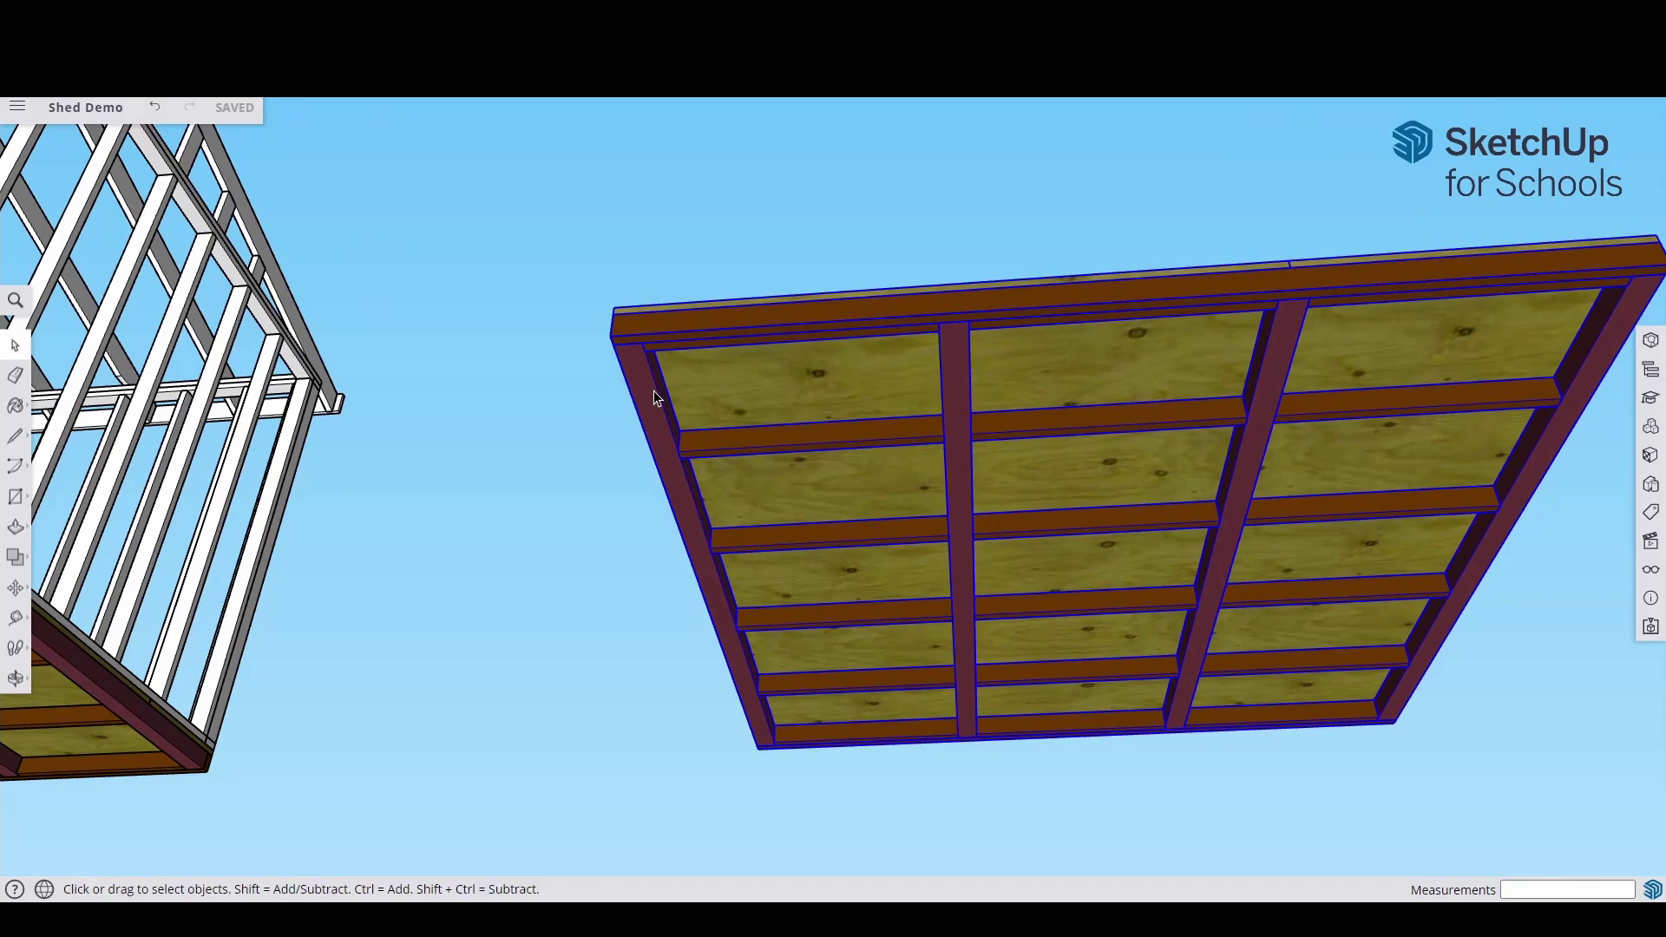
pyautogui.doubleClick(922, 443)
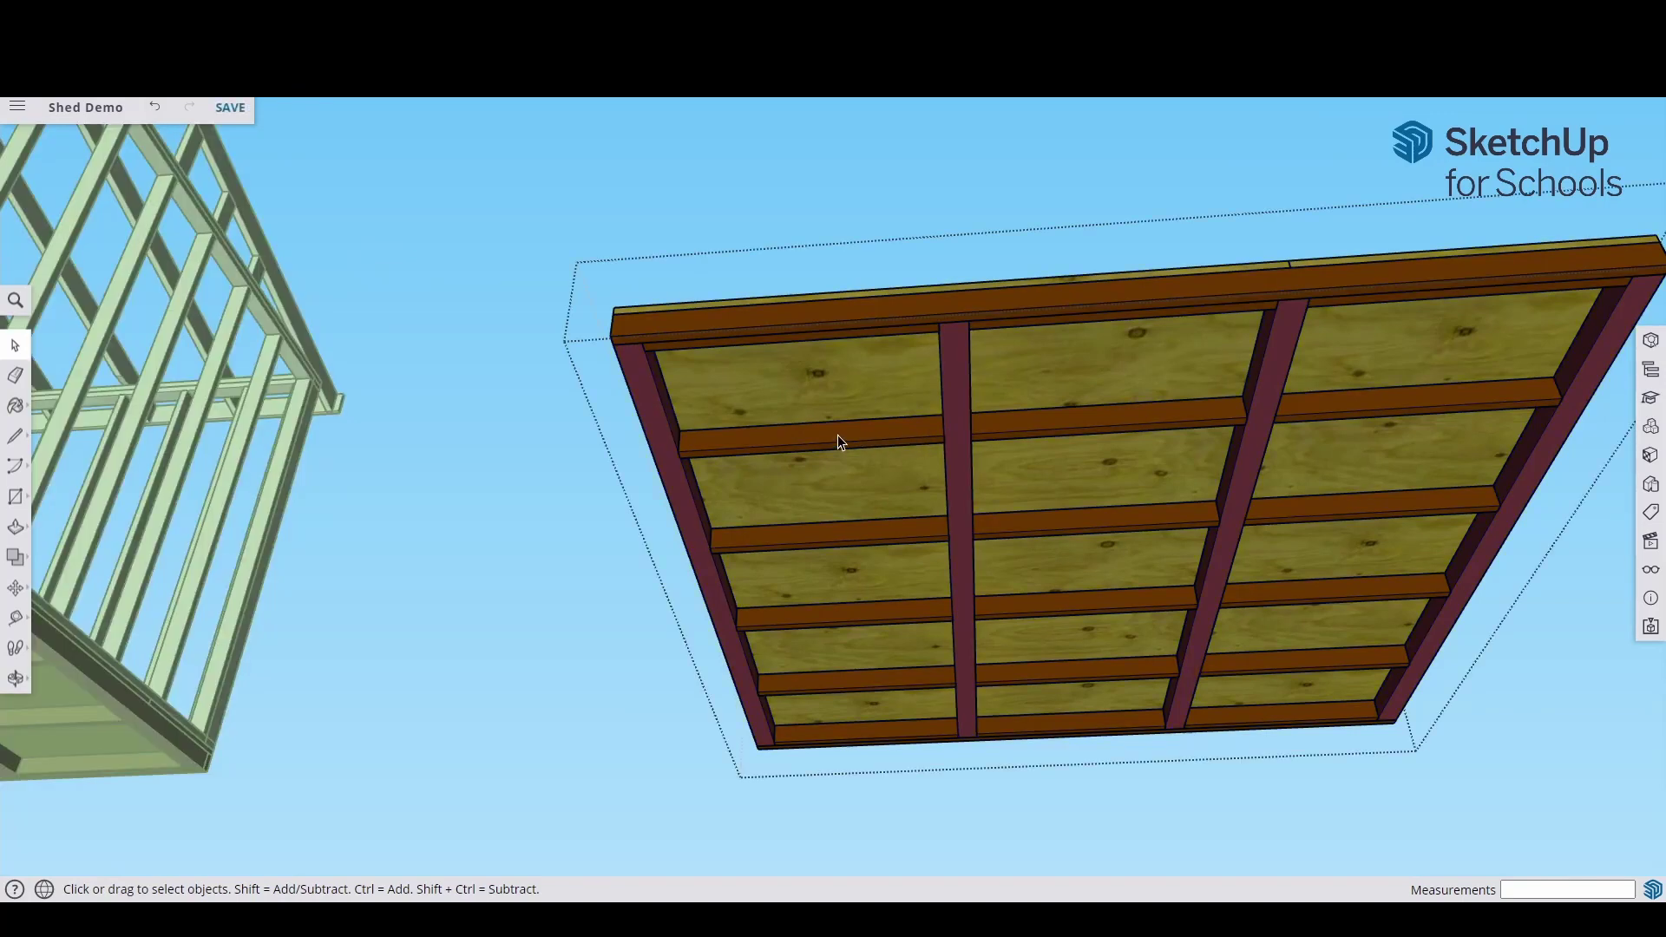
pyautogui.click(1267, 281)
pyautogui.click(1579, 399)
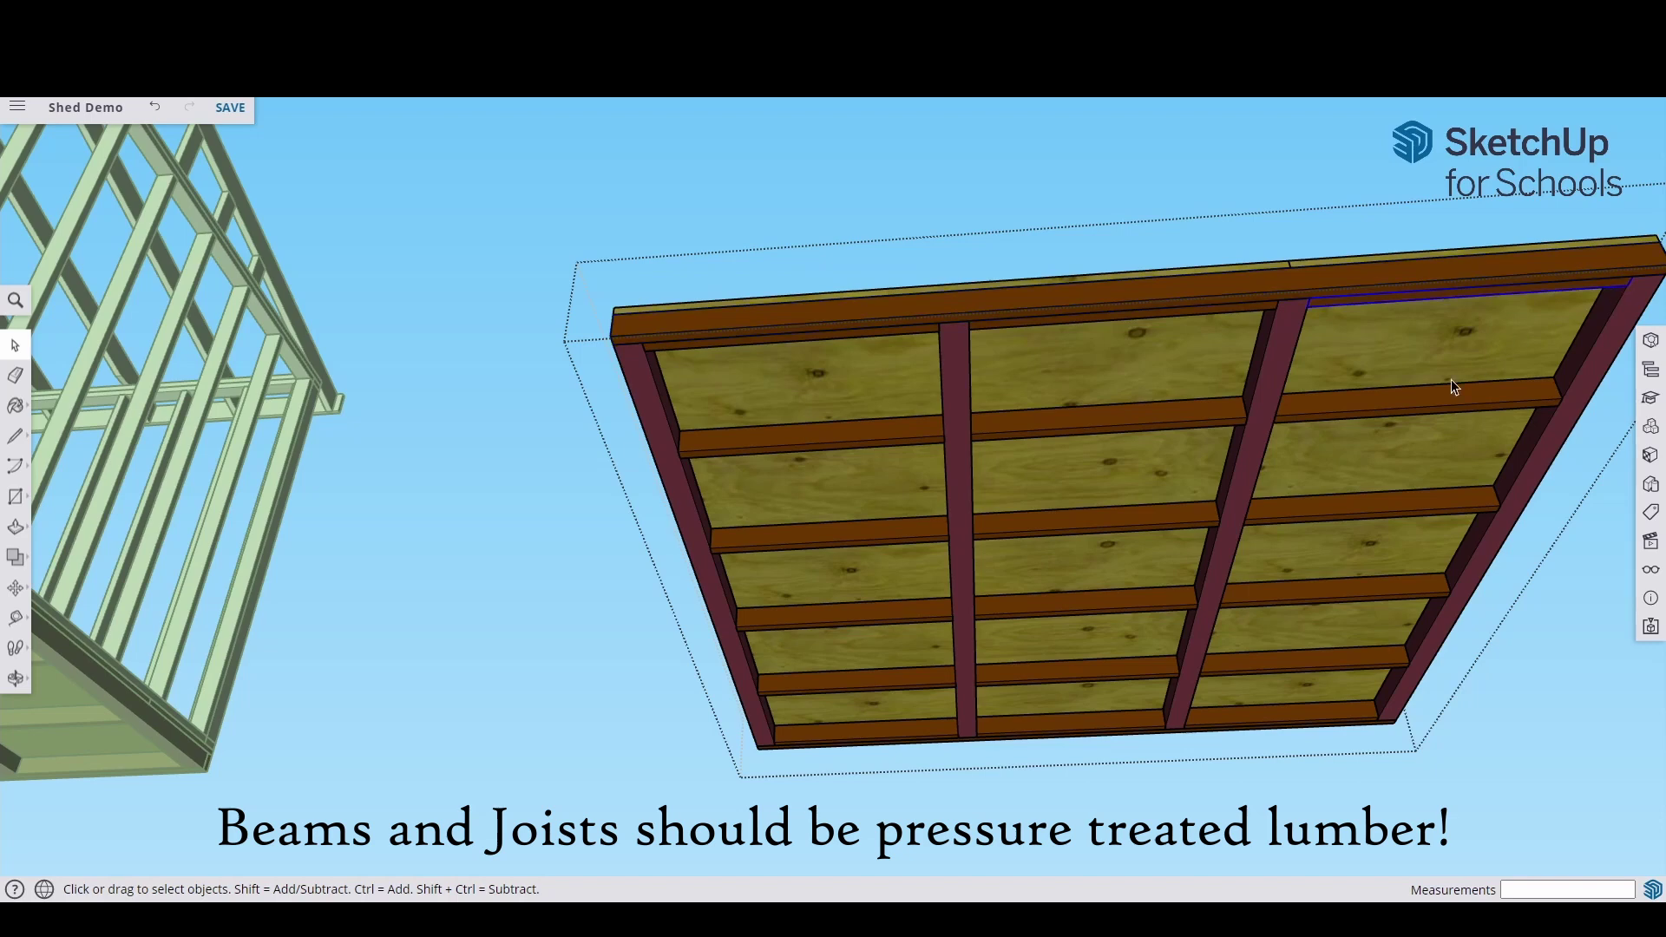
pyautogui.click(1381, 512)
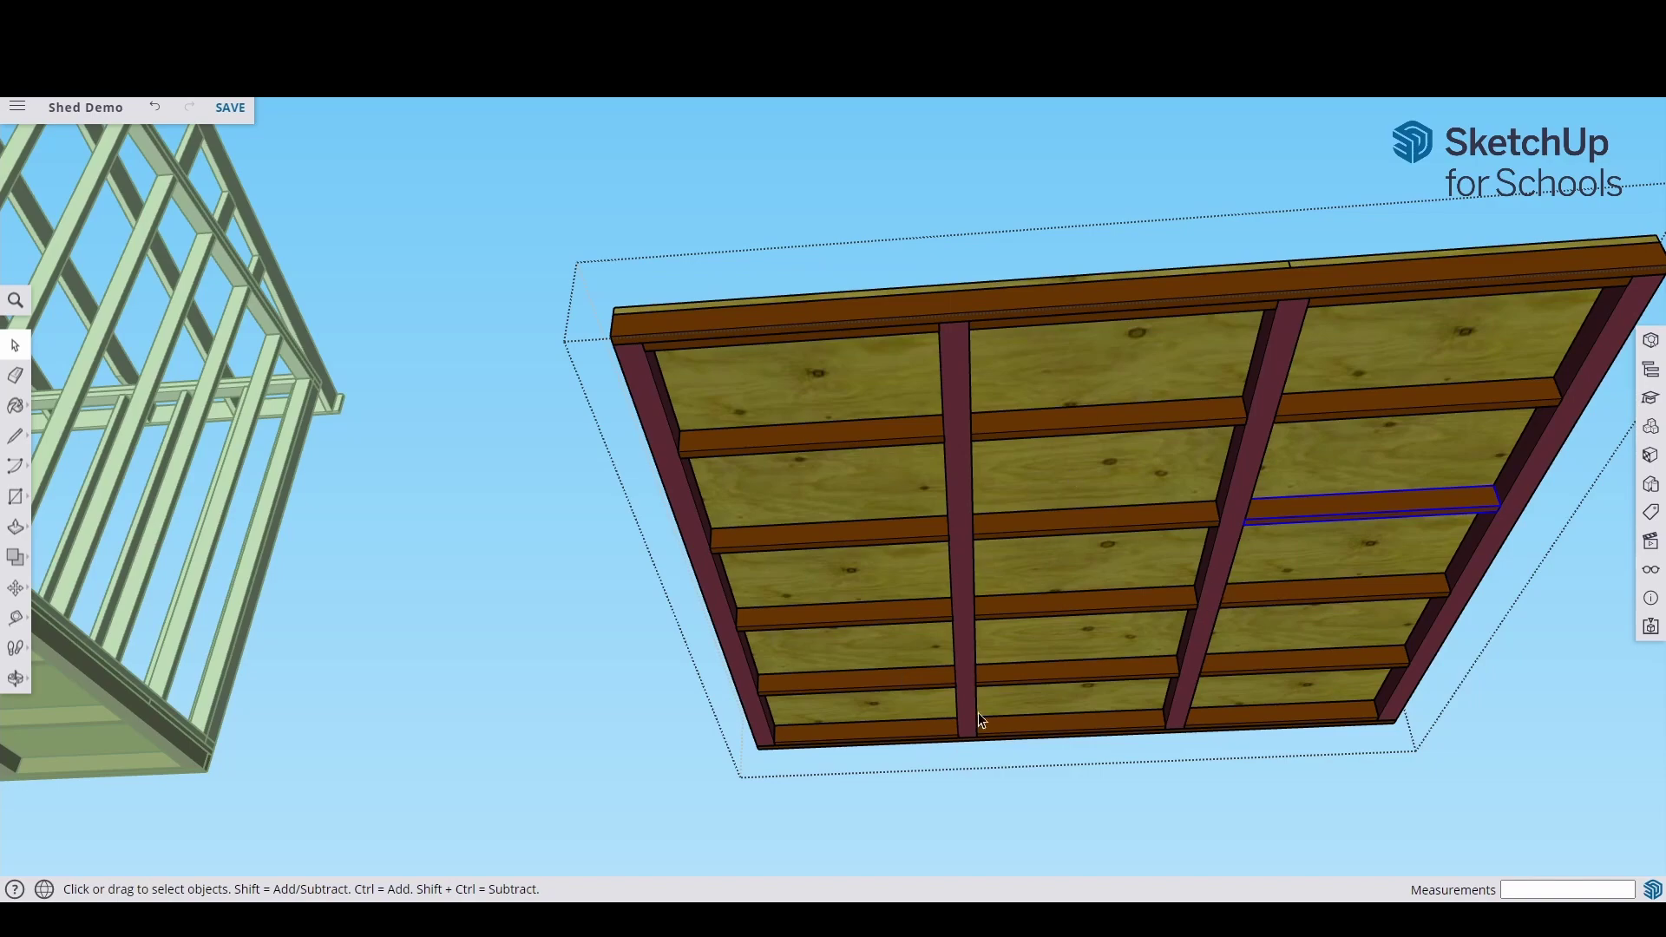
pyautogui.moveTo(1308, 382); pyautogui.dragTo(1233, 425, button='middle')
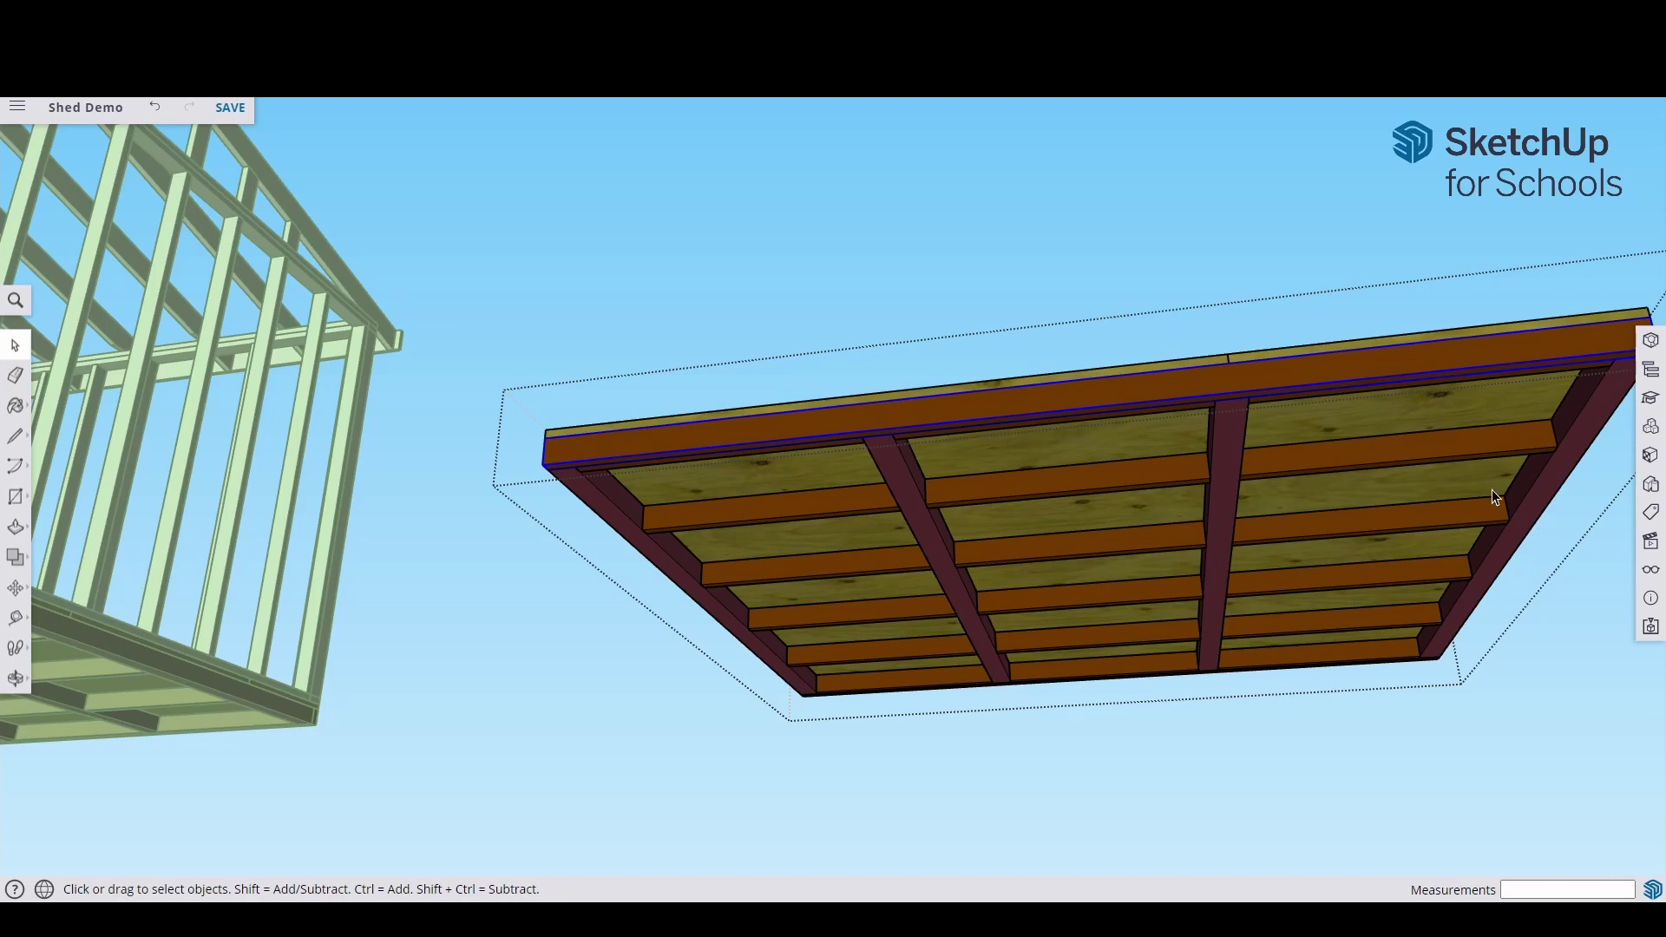
# Measure the side edge of the floor platform's plywood deck with the Tape Measure, placing a guide along that edge.
pyautogui.moveTo(1201, 494); pyautogui.dragTo(1126, 847, button='middle')
pyautogui.scroll(-2, 1032, 507)
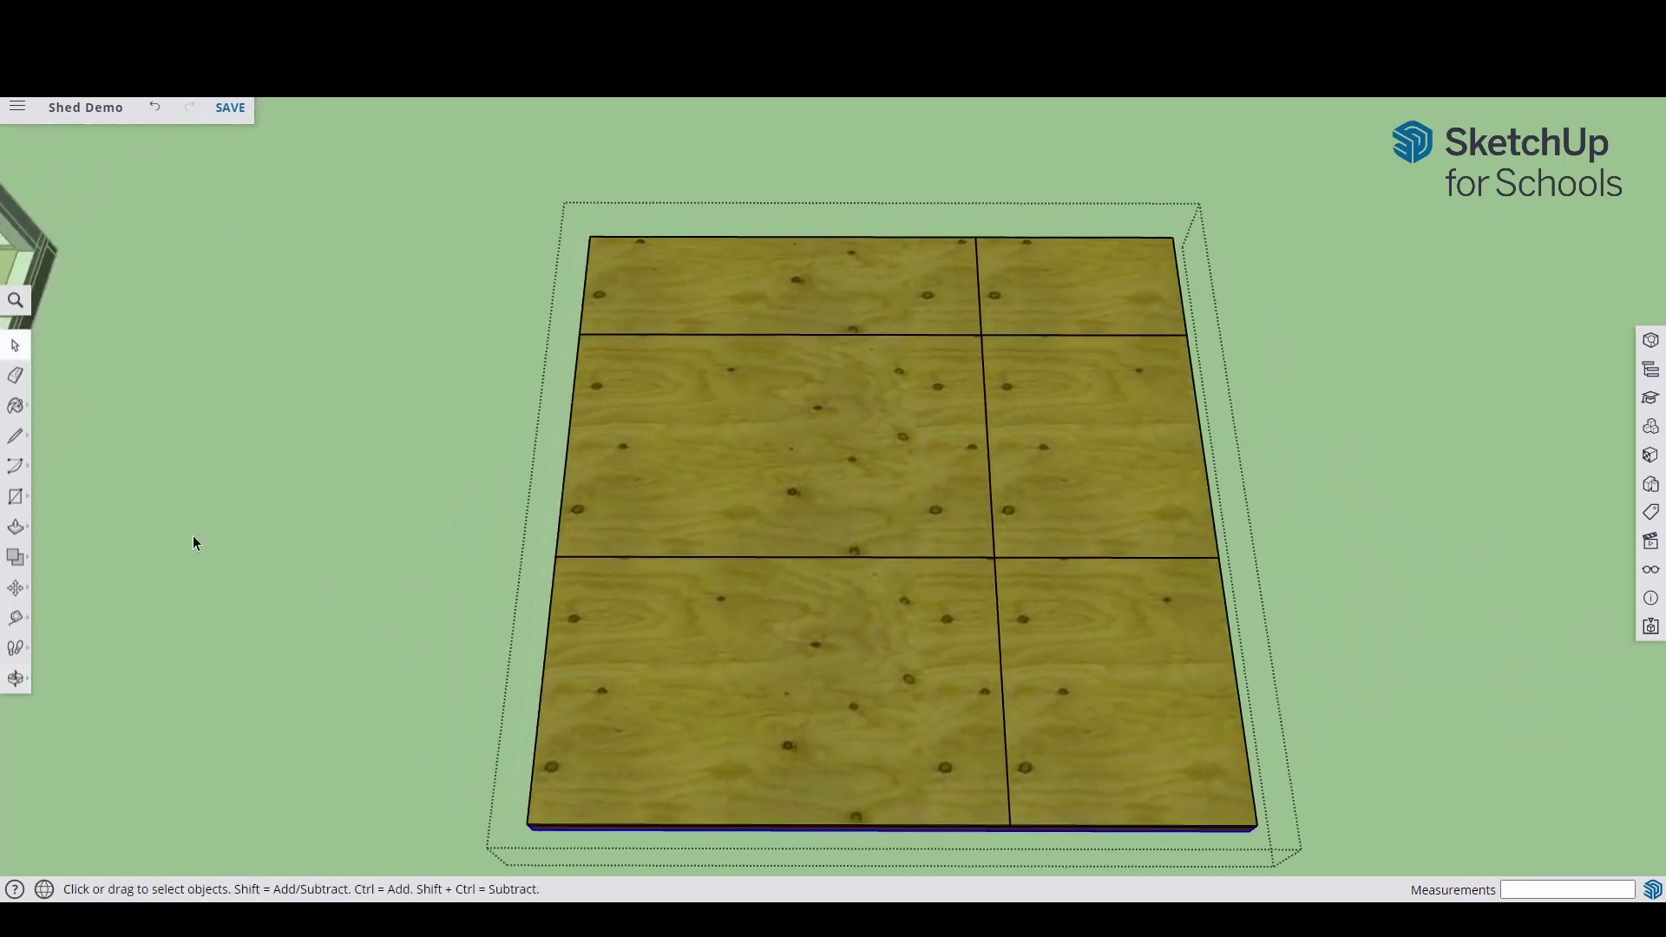
pyautogui.press('t')
pyautogui.click(538, 814)
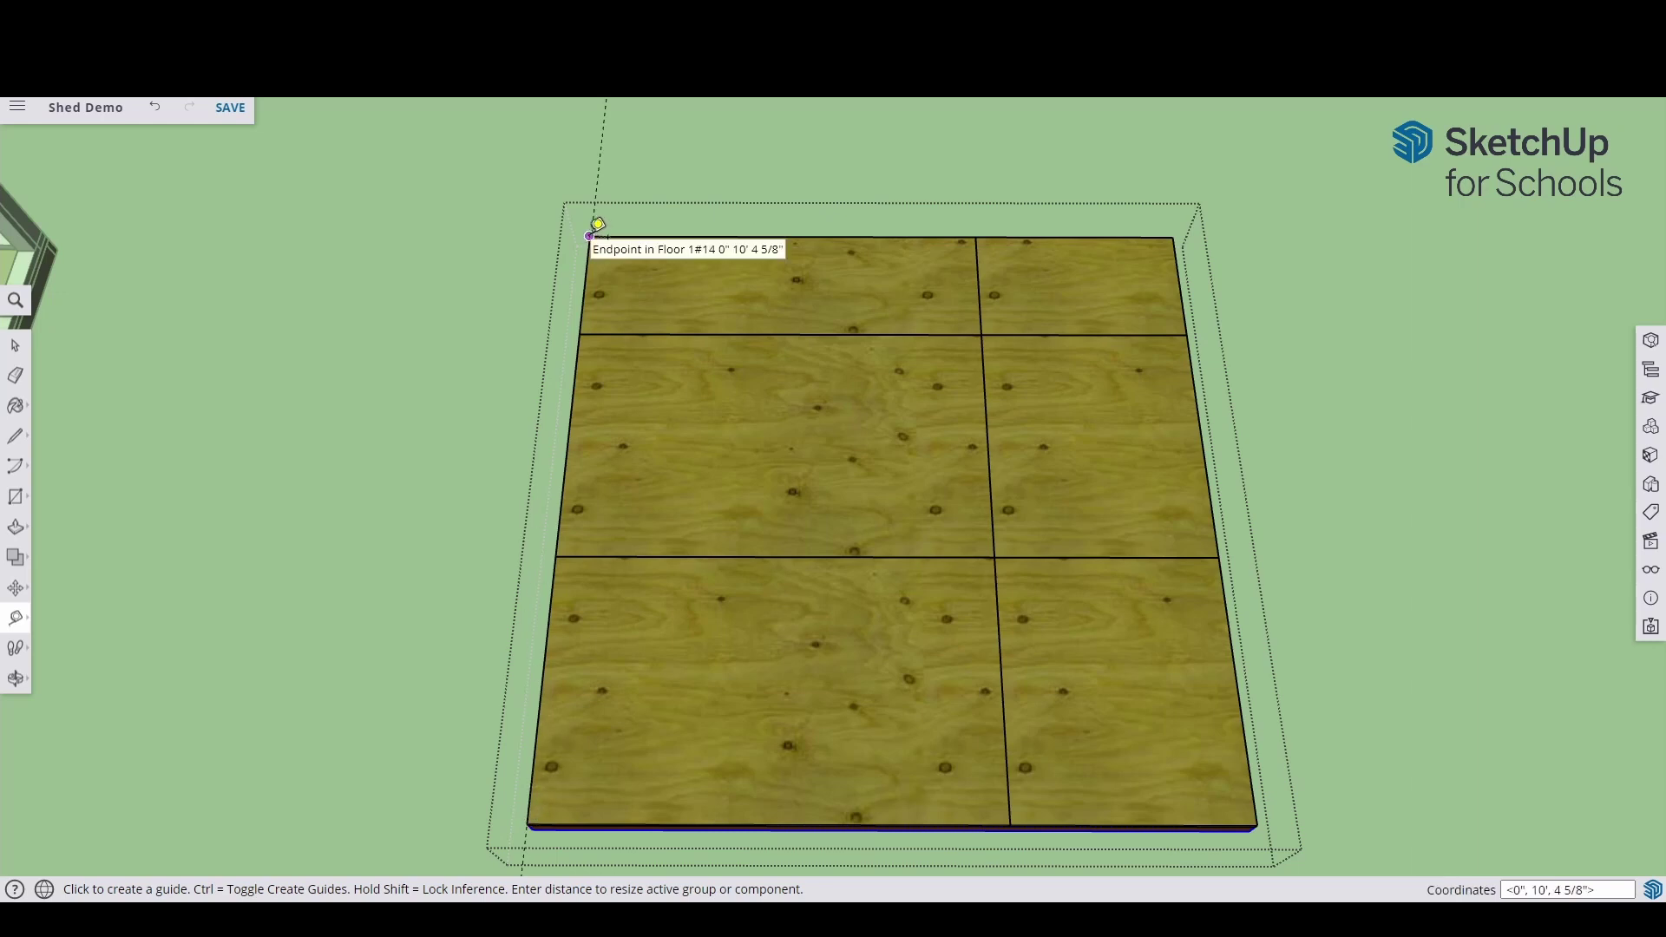
pyautogui.moveTo(1004, 484); pyautogui.dragTo(1011, 550, button='middle')
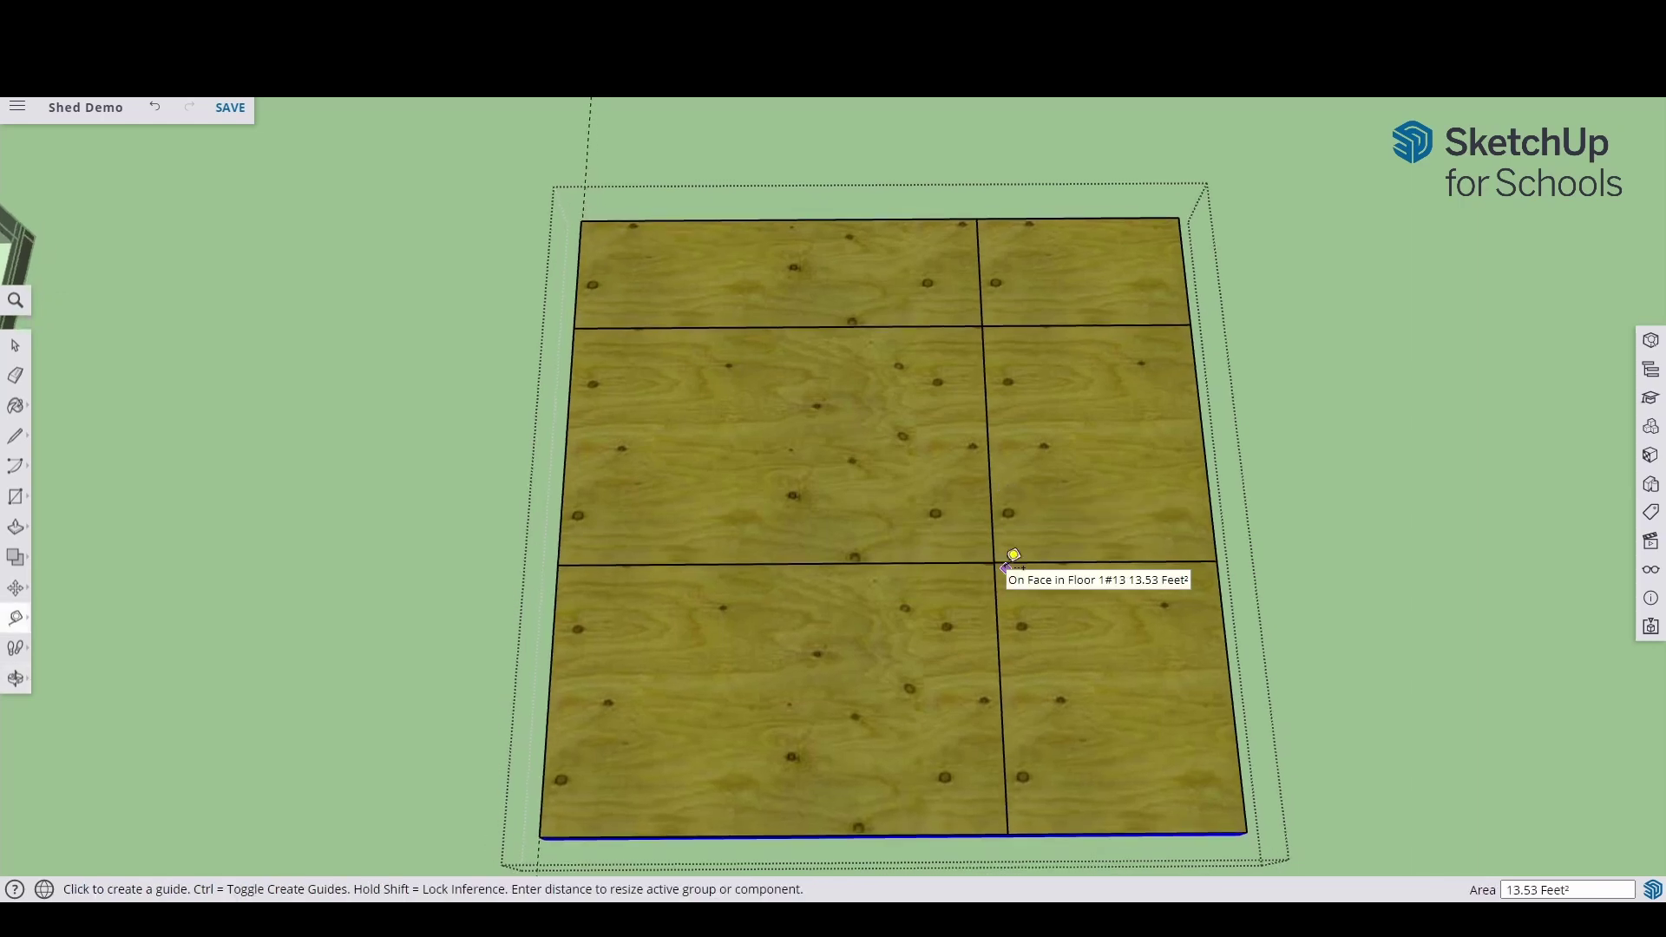
pyautogui.scroll(-2, 1014, 555)
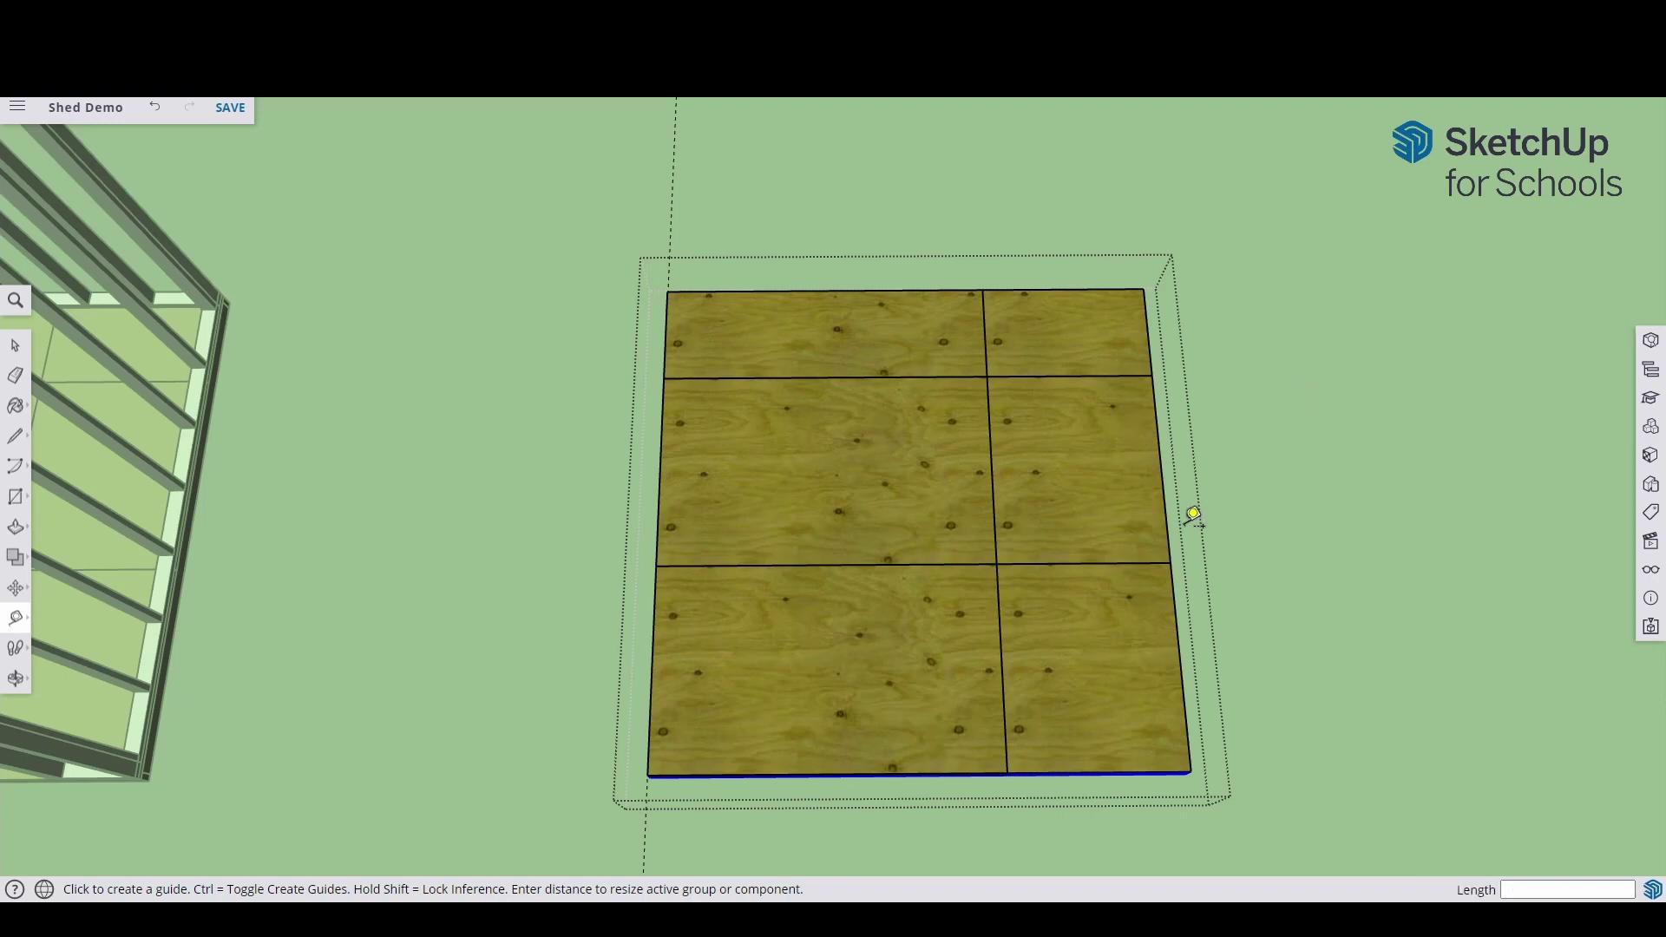
# Measure the plywood thickness at the floor platform's front edge and check how the sheets lie over the joists.
pyautogui.moveTo(1090, 617); pyautogui.dragTo(1039, 302, button='middle')
pyautogui.scroll(5, 902, 632)
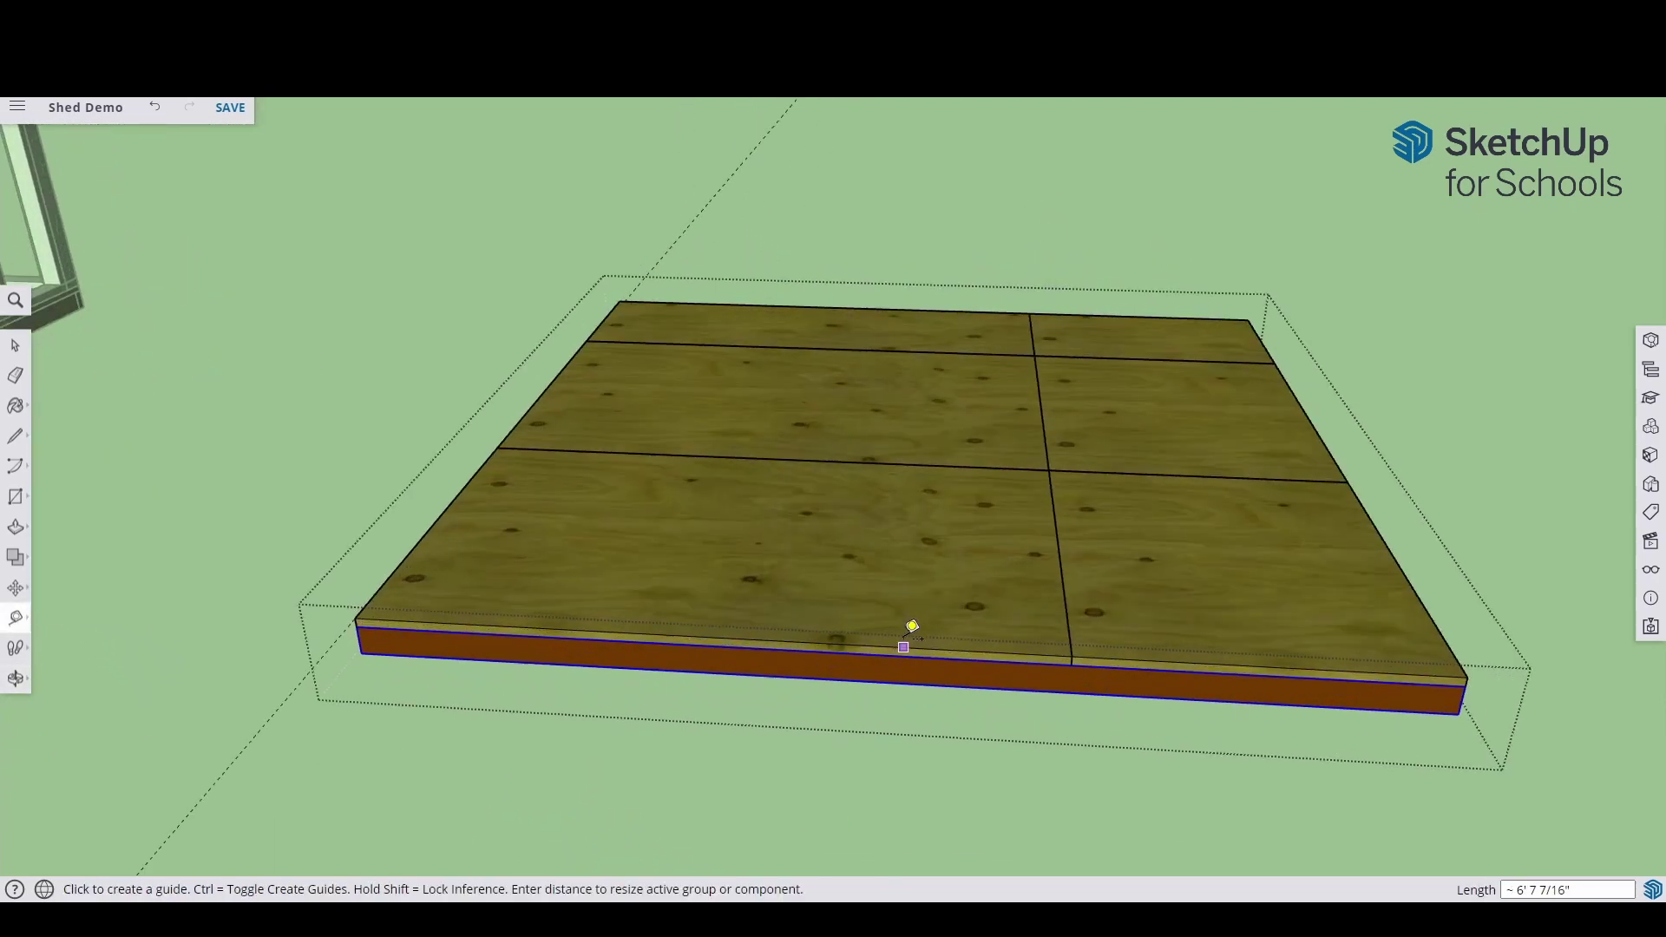
pyautogui.scroll(3, 895, 632)
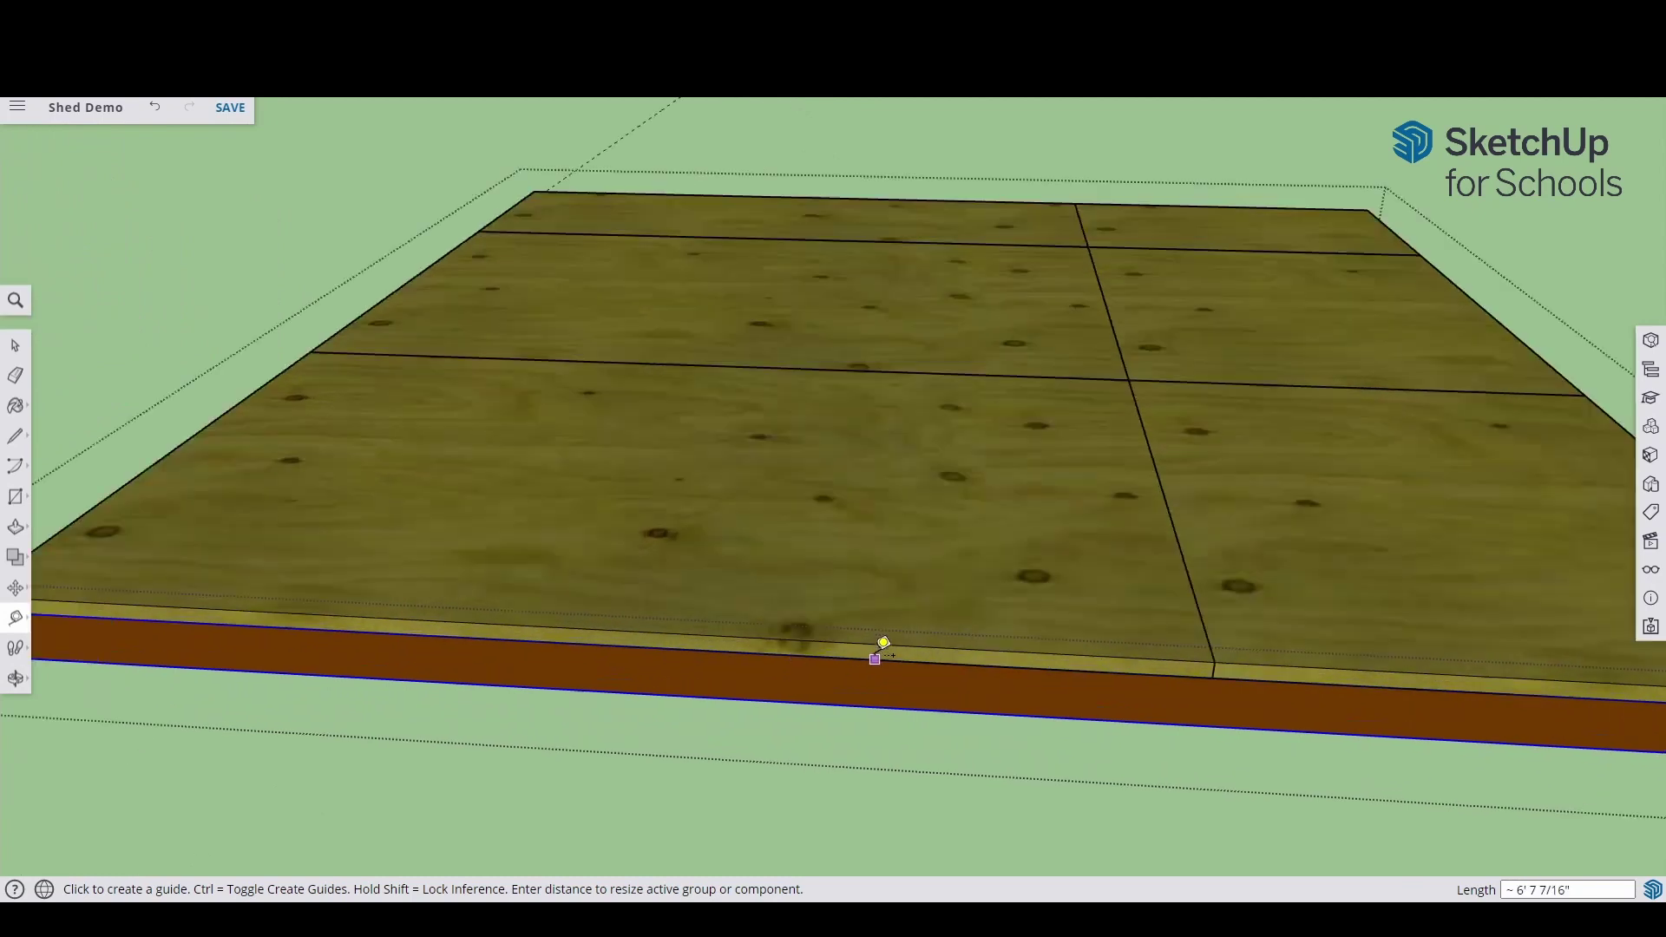
pyautogui.click(876, 661)
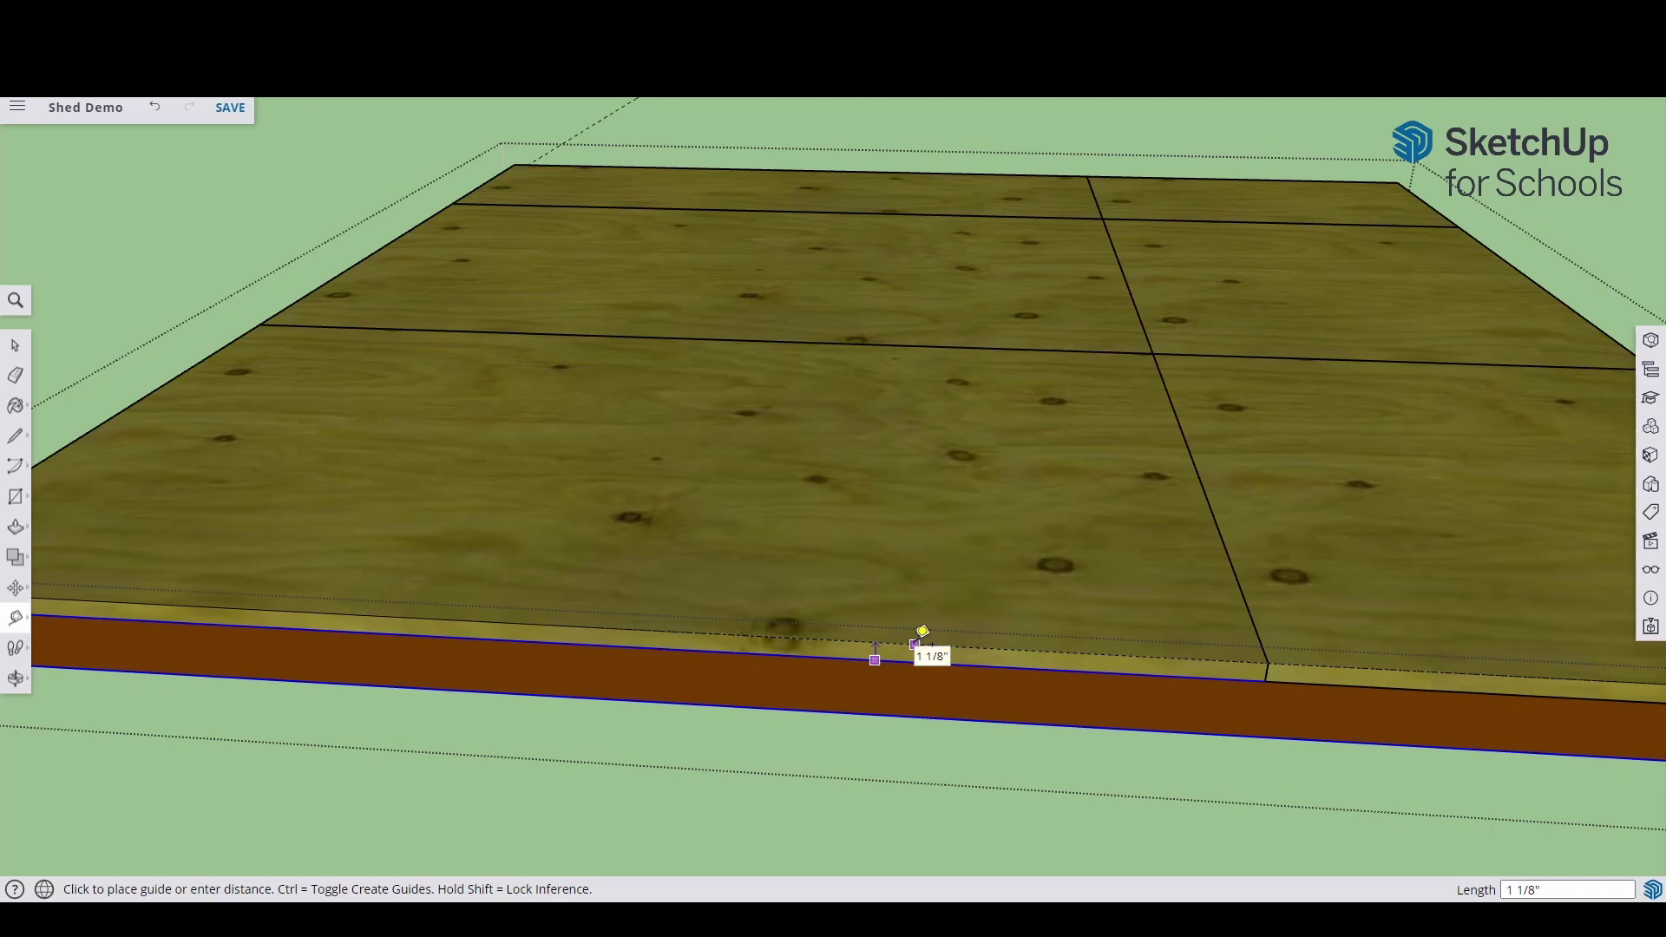
pyautogui.scroll(-5, 922, 630)
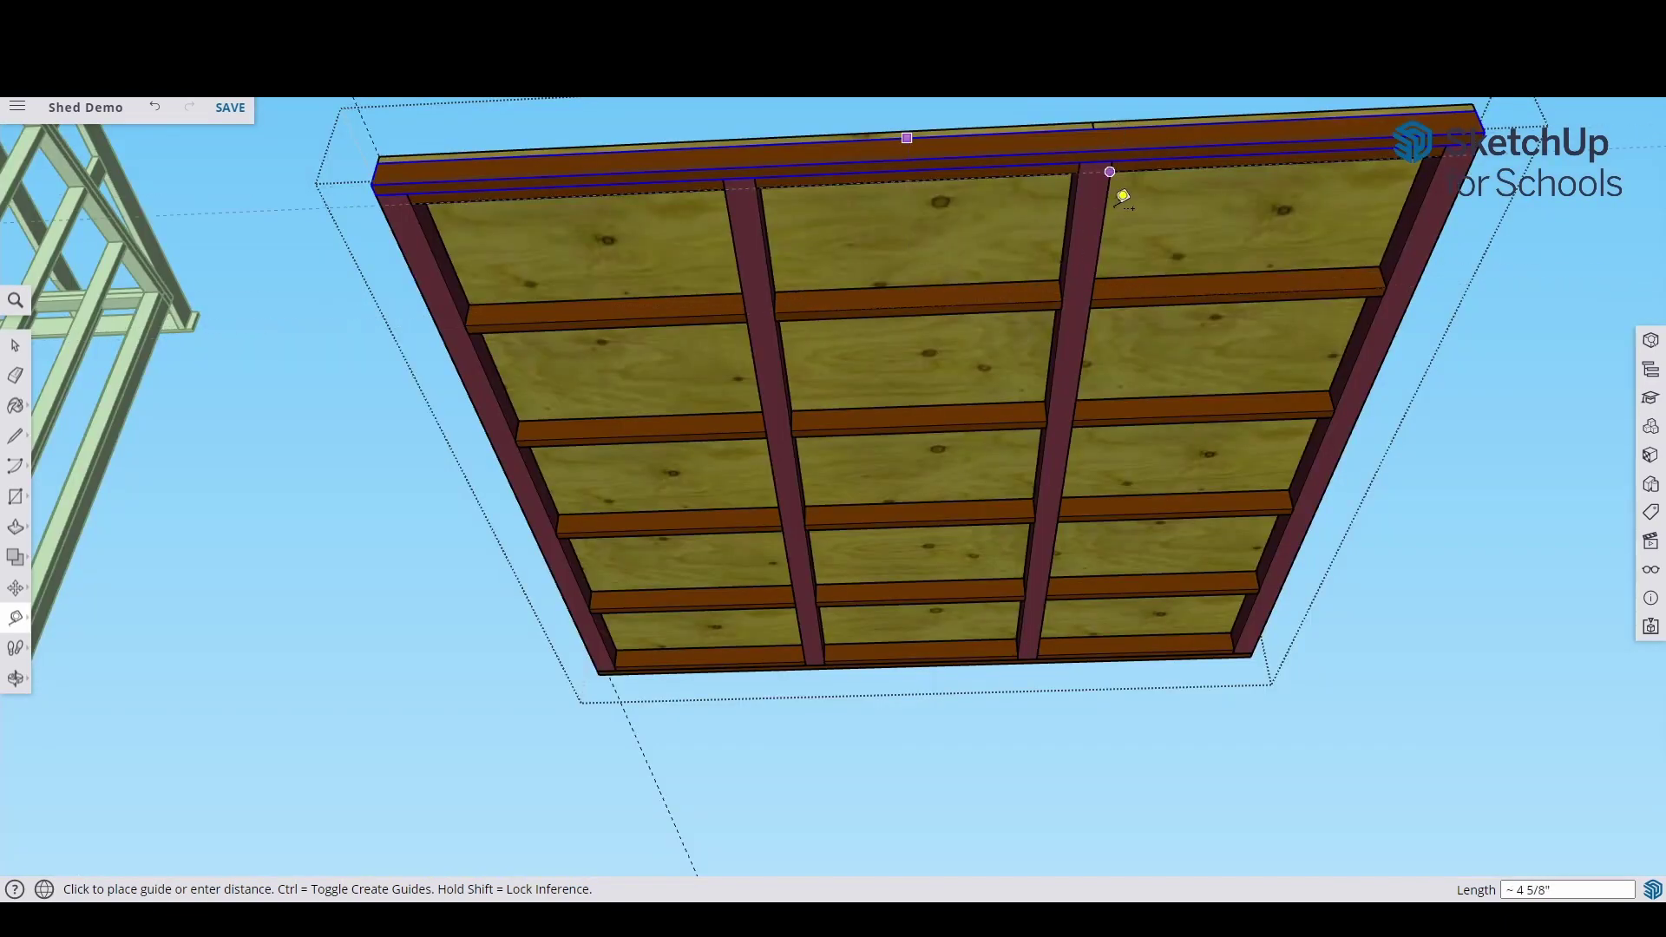
pyautogui.moveTo(1077, 373); pyautogui.dragTo(974, 360, button='middle')
pyautogui.moveTo(933, 123); pyautogui.dragTo(972, 673, button='middle')
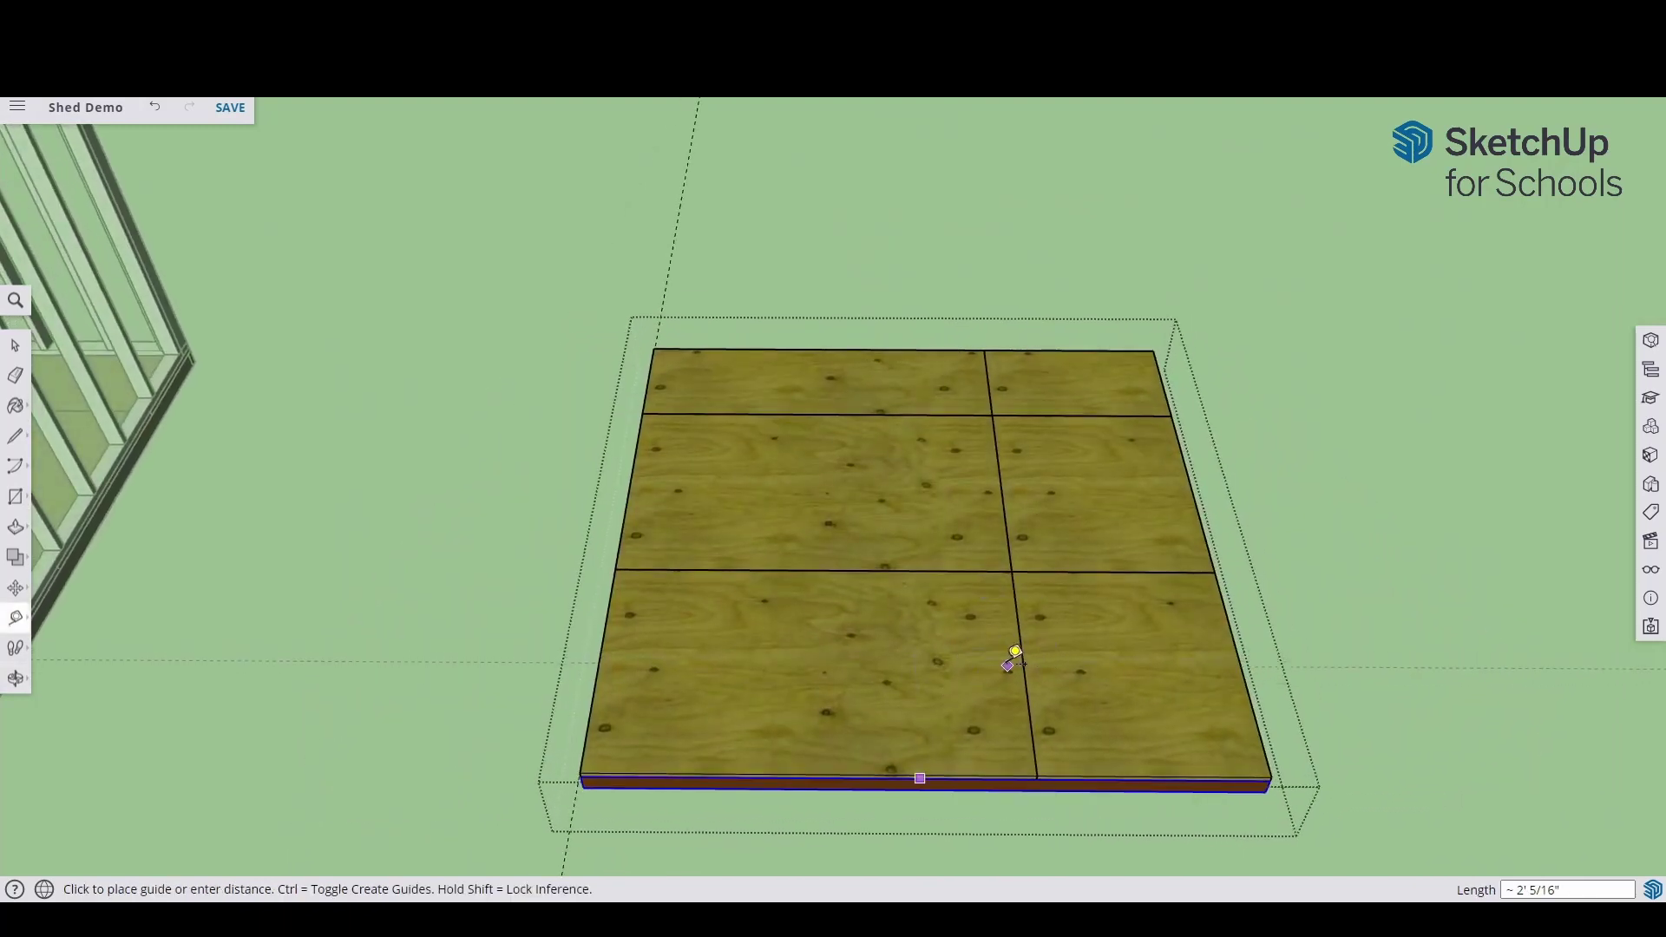
pyautogui.moveTo(1017, 663); pyautogui.dragTo(1012, 702, button='middle')
pyautogui.press('space')
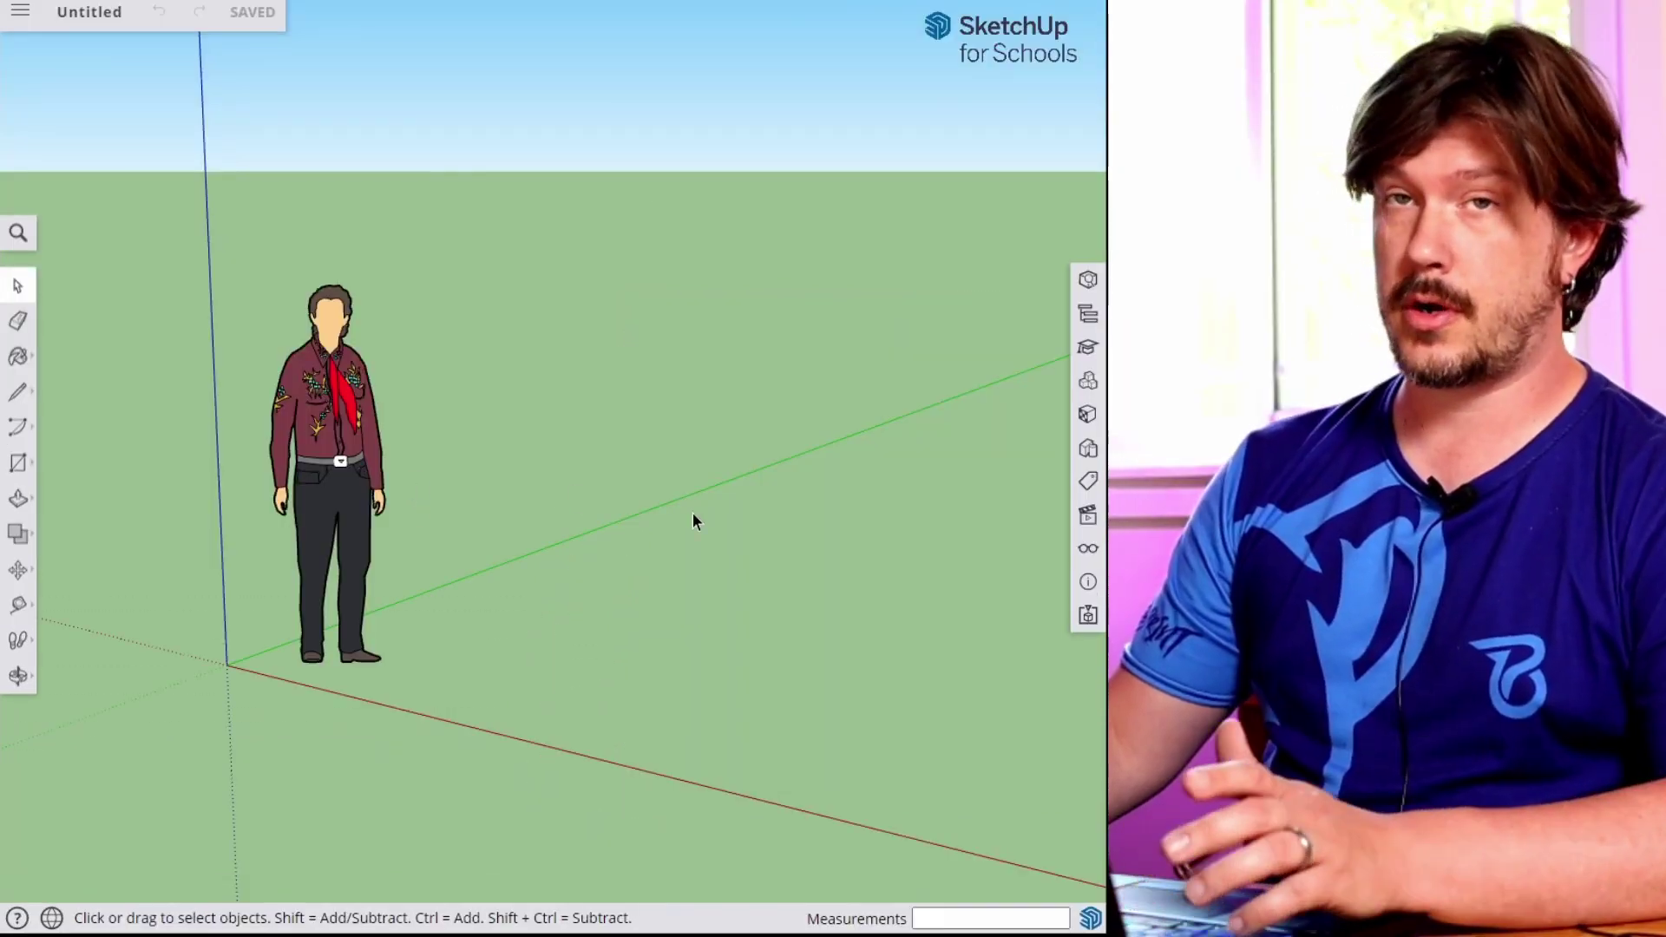
# Delete the default scale figure from the new untitled model.
pyautogui.moveTo(680, 541); pyautogui.dragTo(588, 543, button='middle')
pyautogui.moveTo(678, 639); pyautogui.dragTo(389, 549, button='middle')
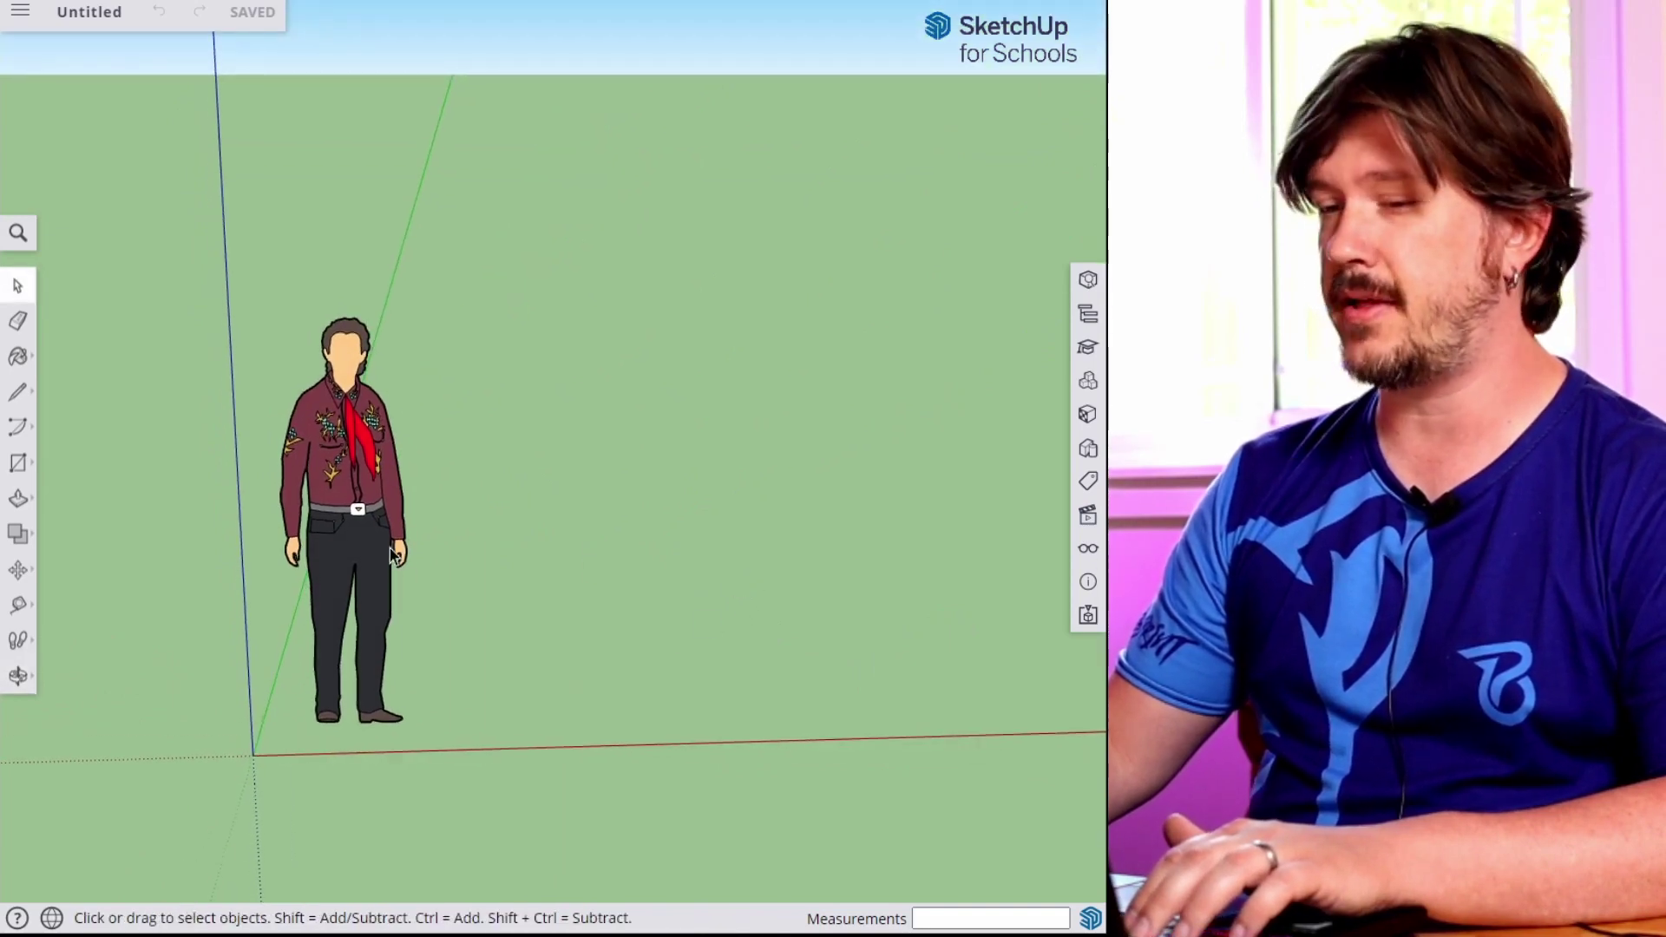
pyautogui.click(361, 451)
pyautogui.press('Delete')
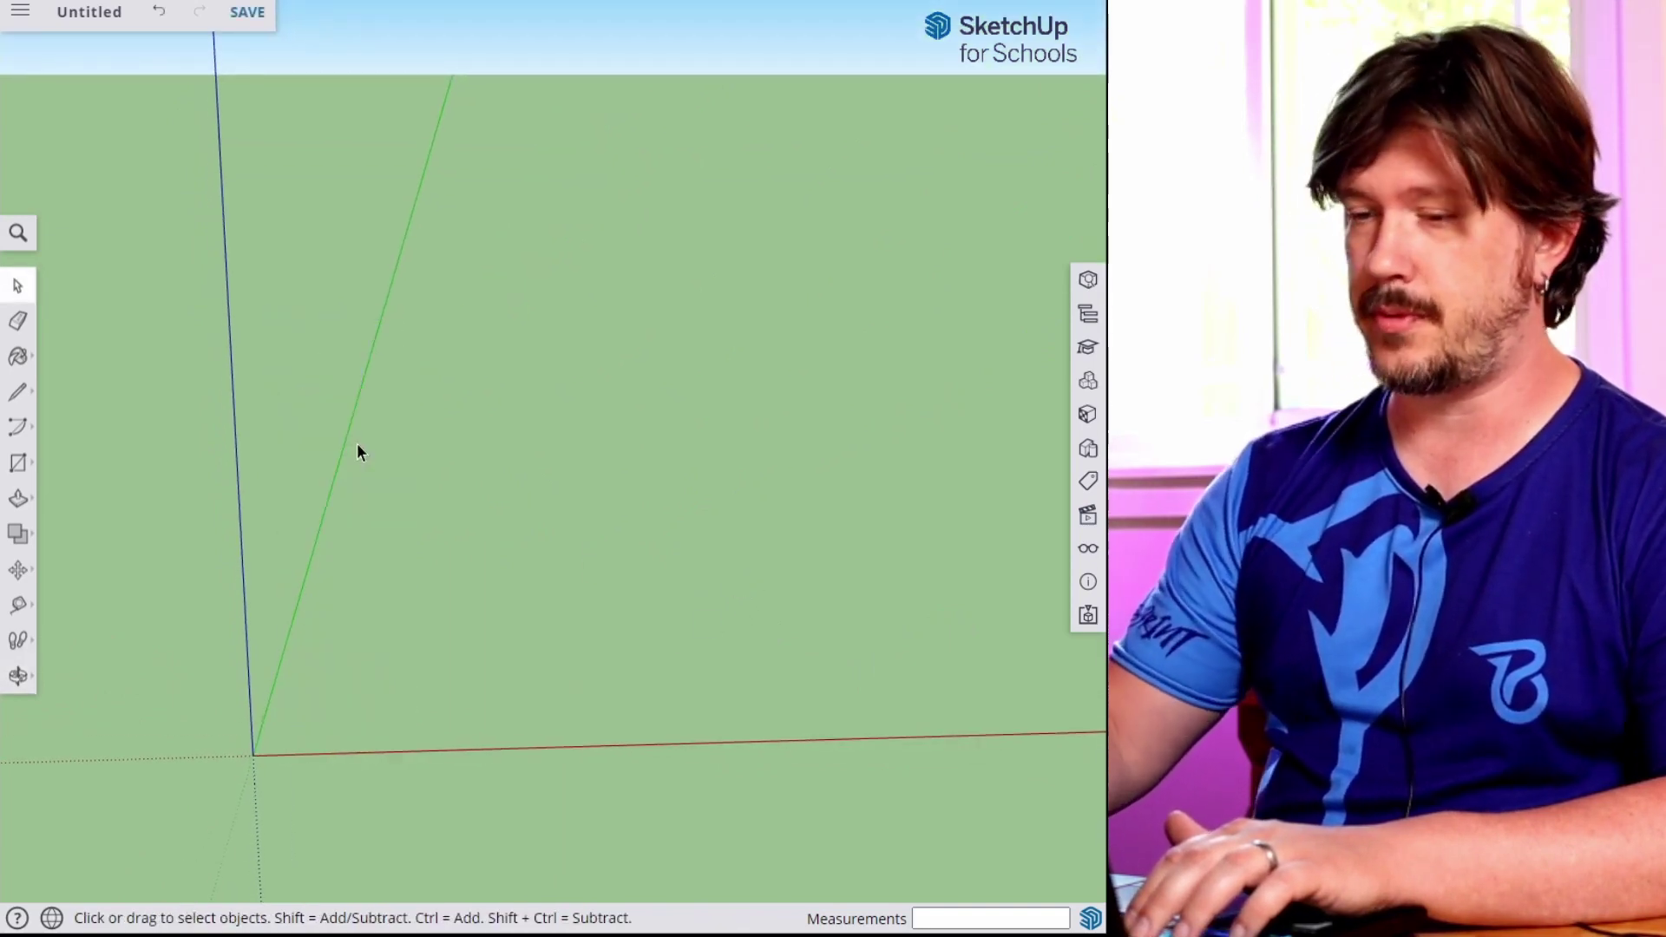
# Save the model to My Drive under the name VideoExampleShed.
pyautogui.click(257, 20)
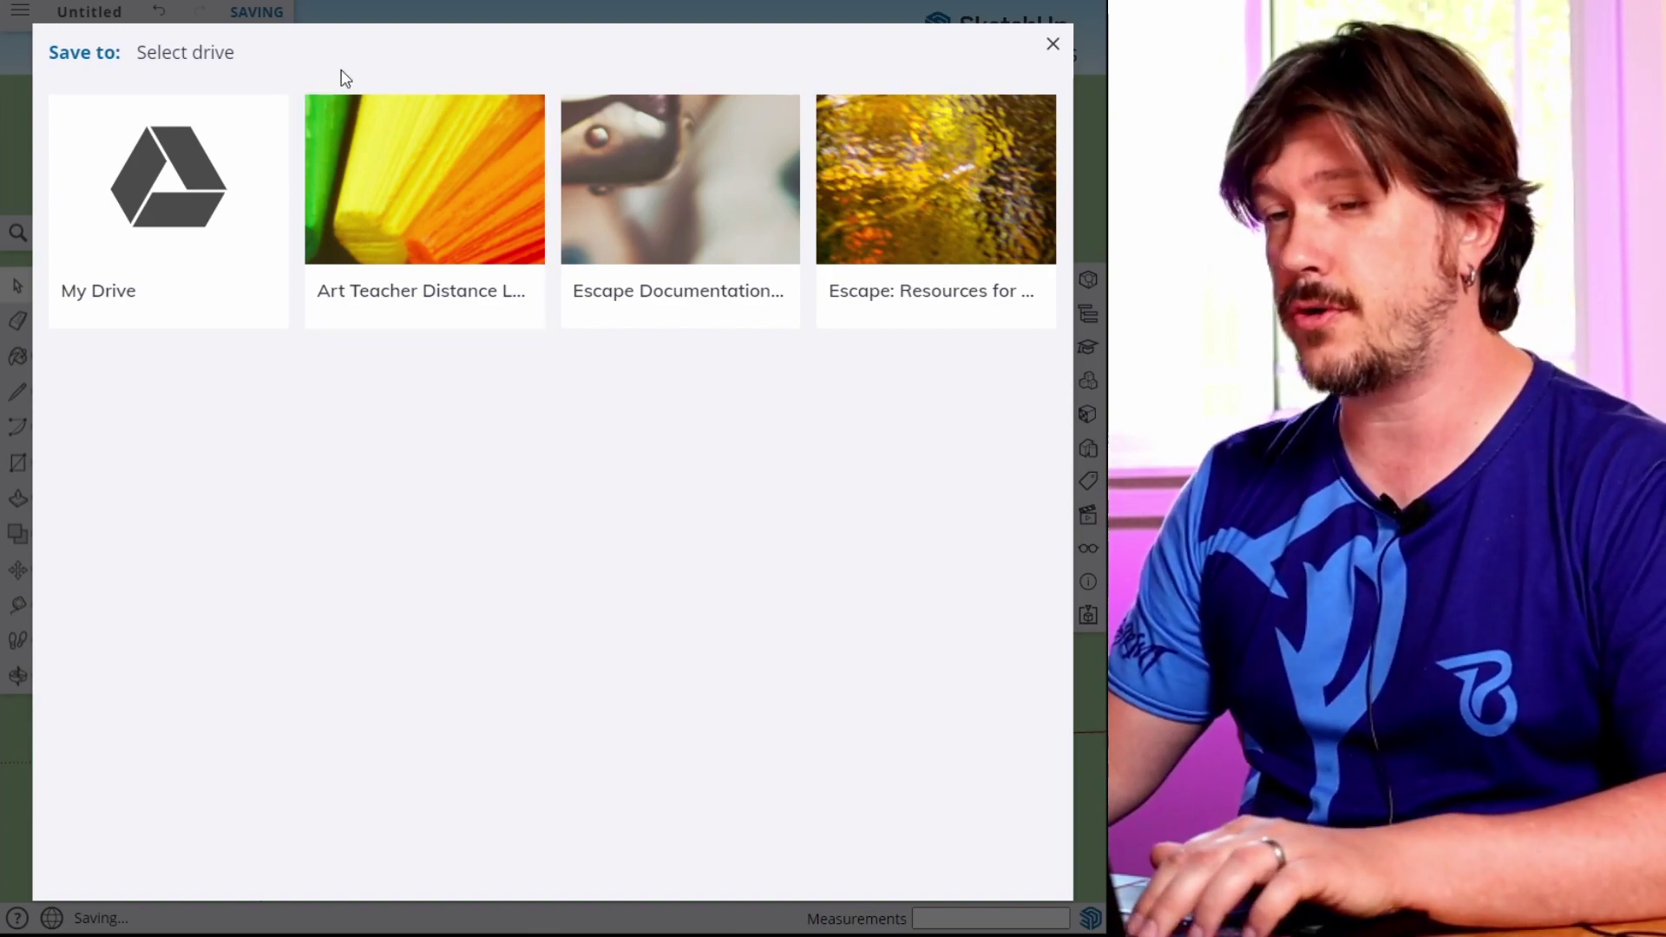
pyautogui.click(173, 232)
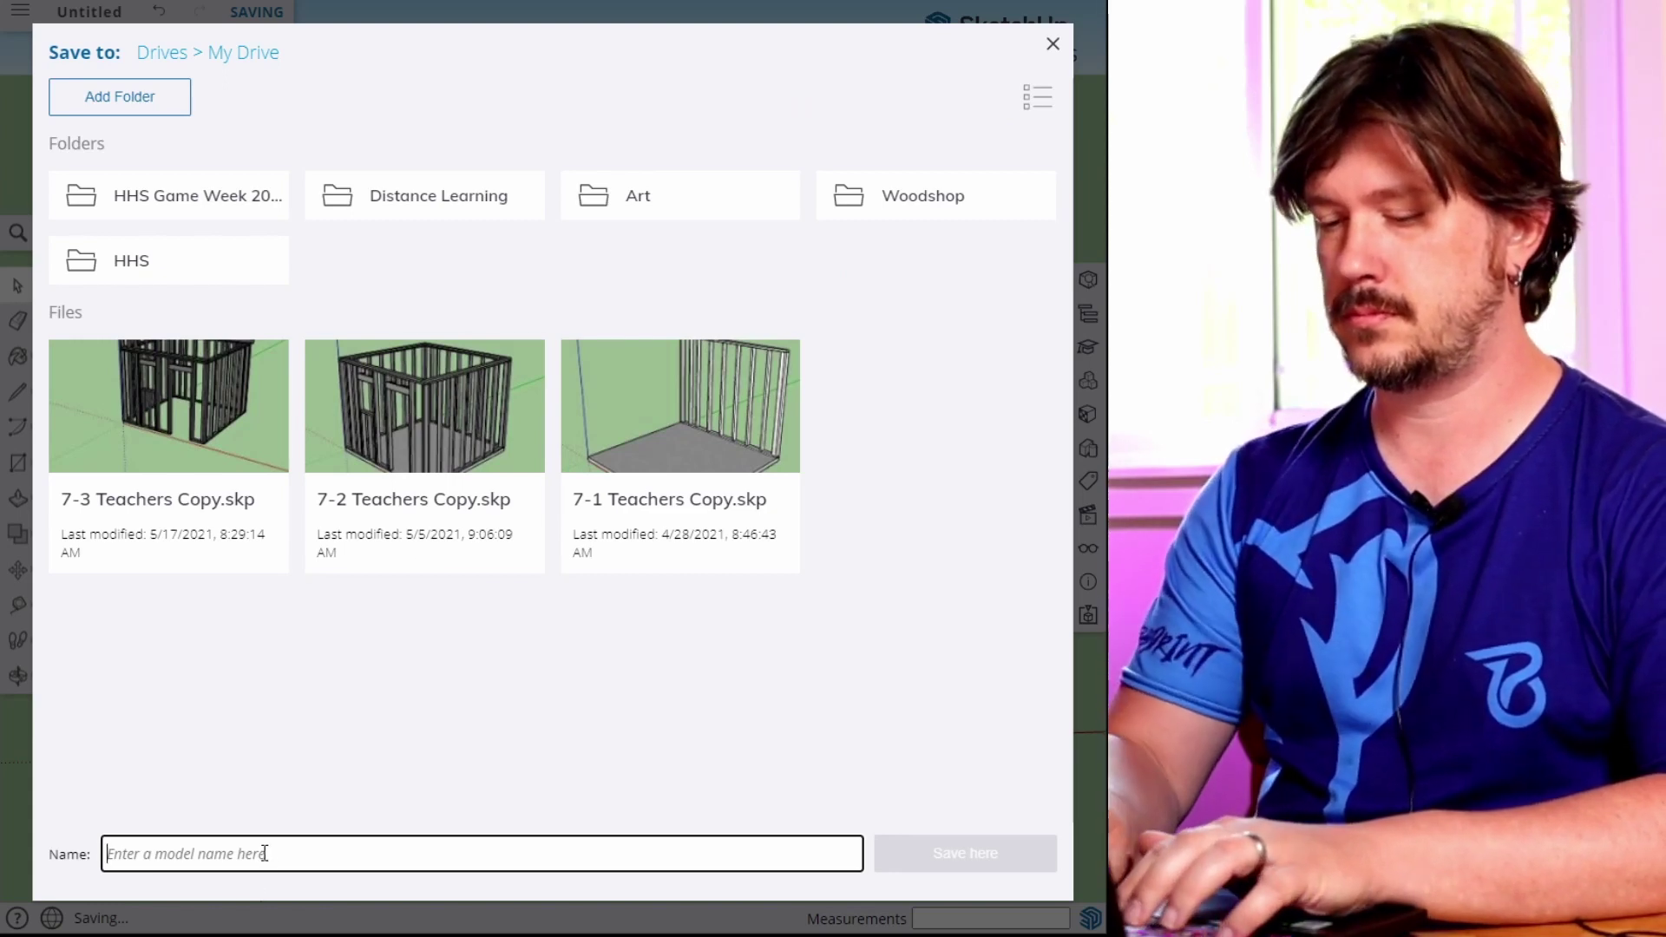
pyautogui.write('Video ')
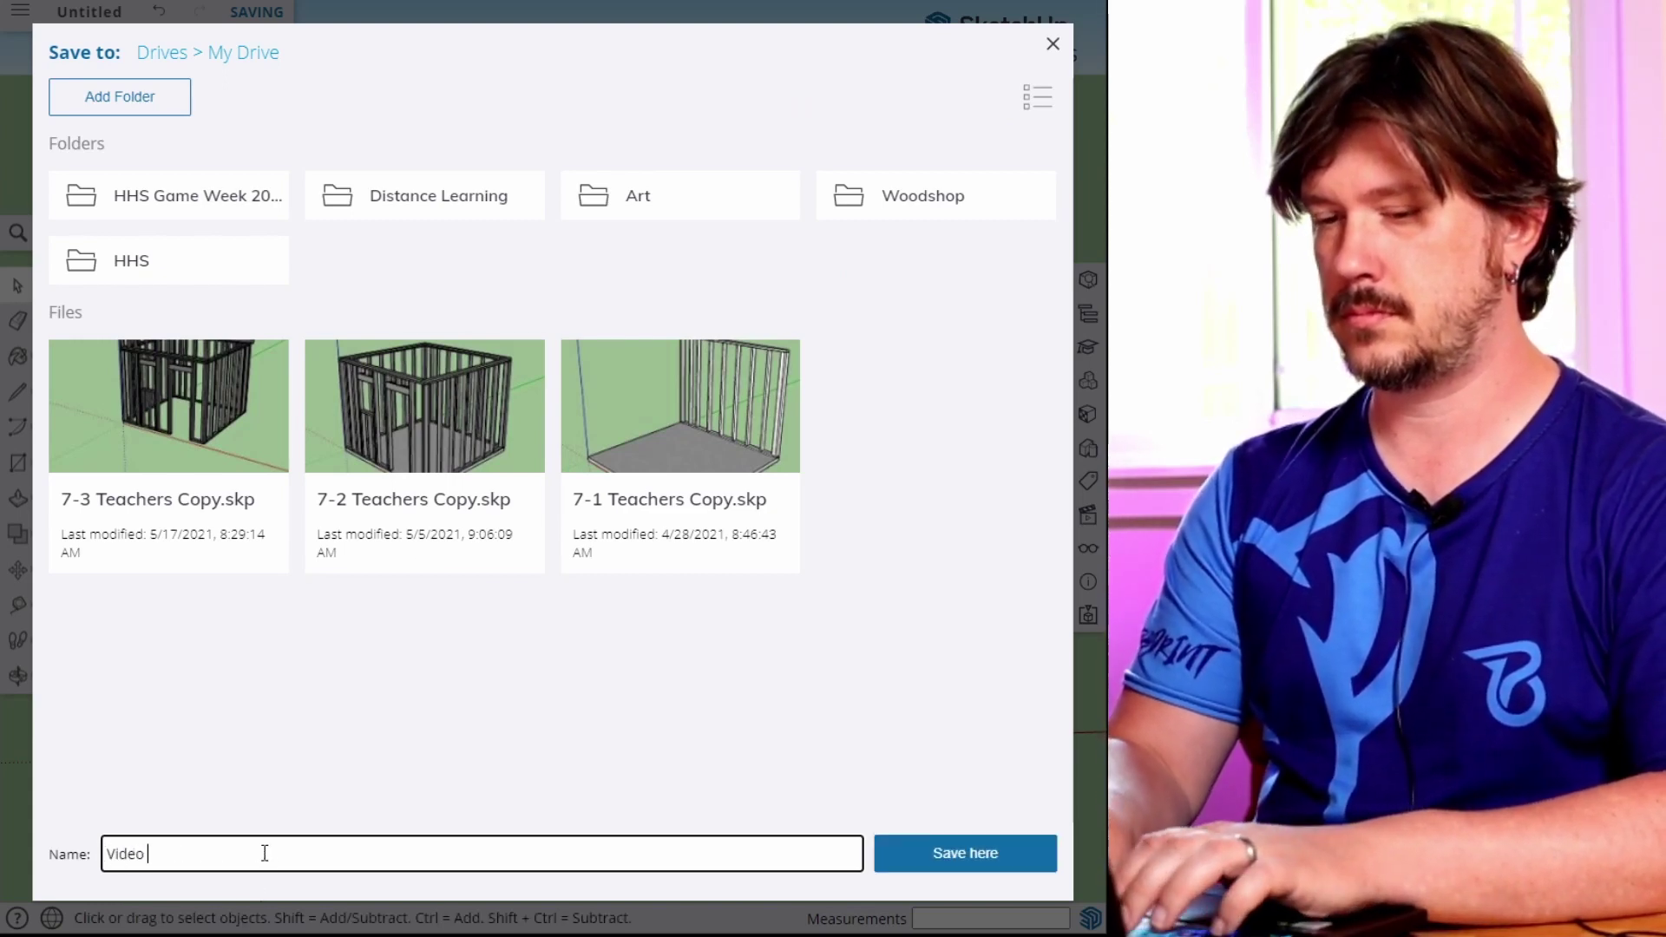
pyautogui.write('Example')
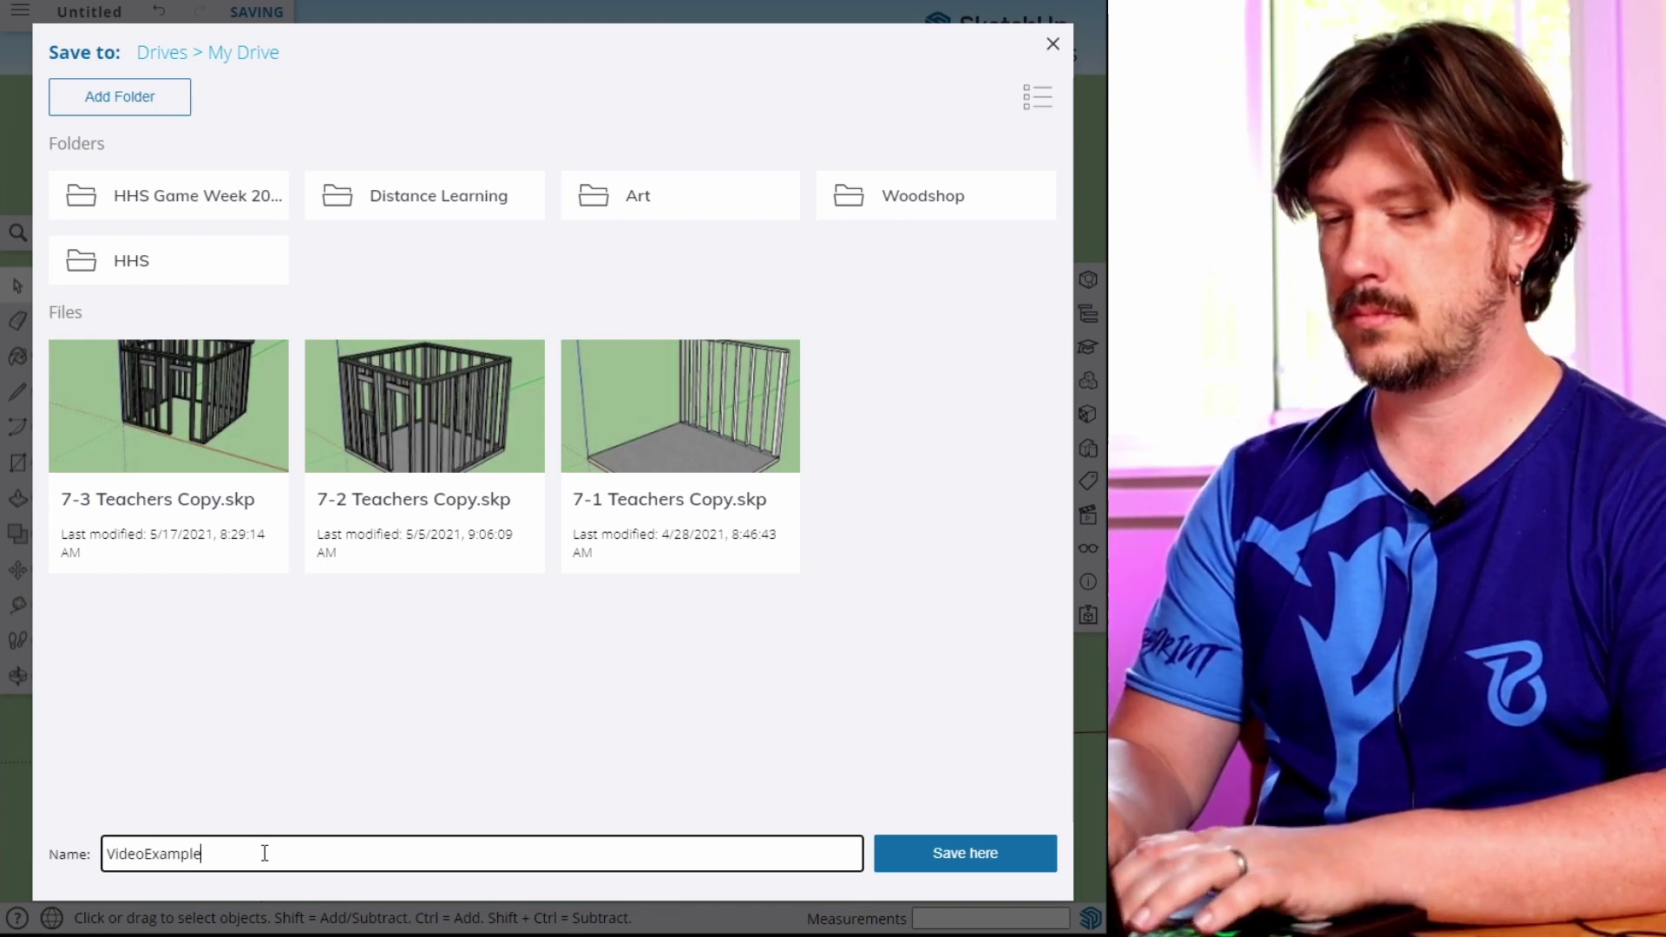
pyautogui.write('Shed')
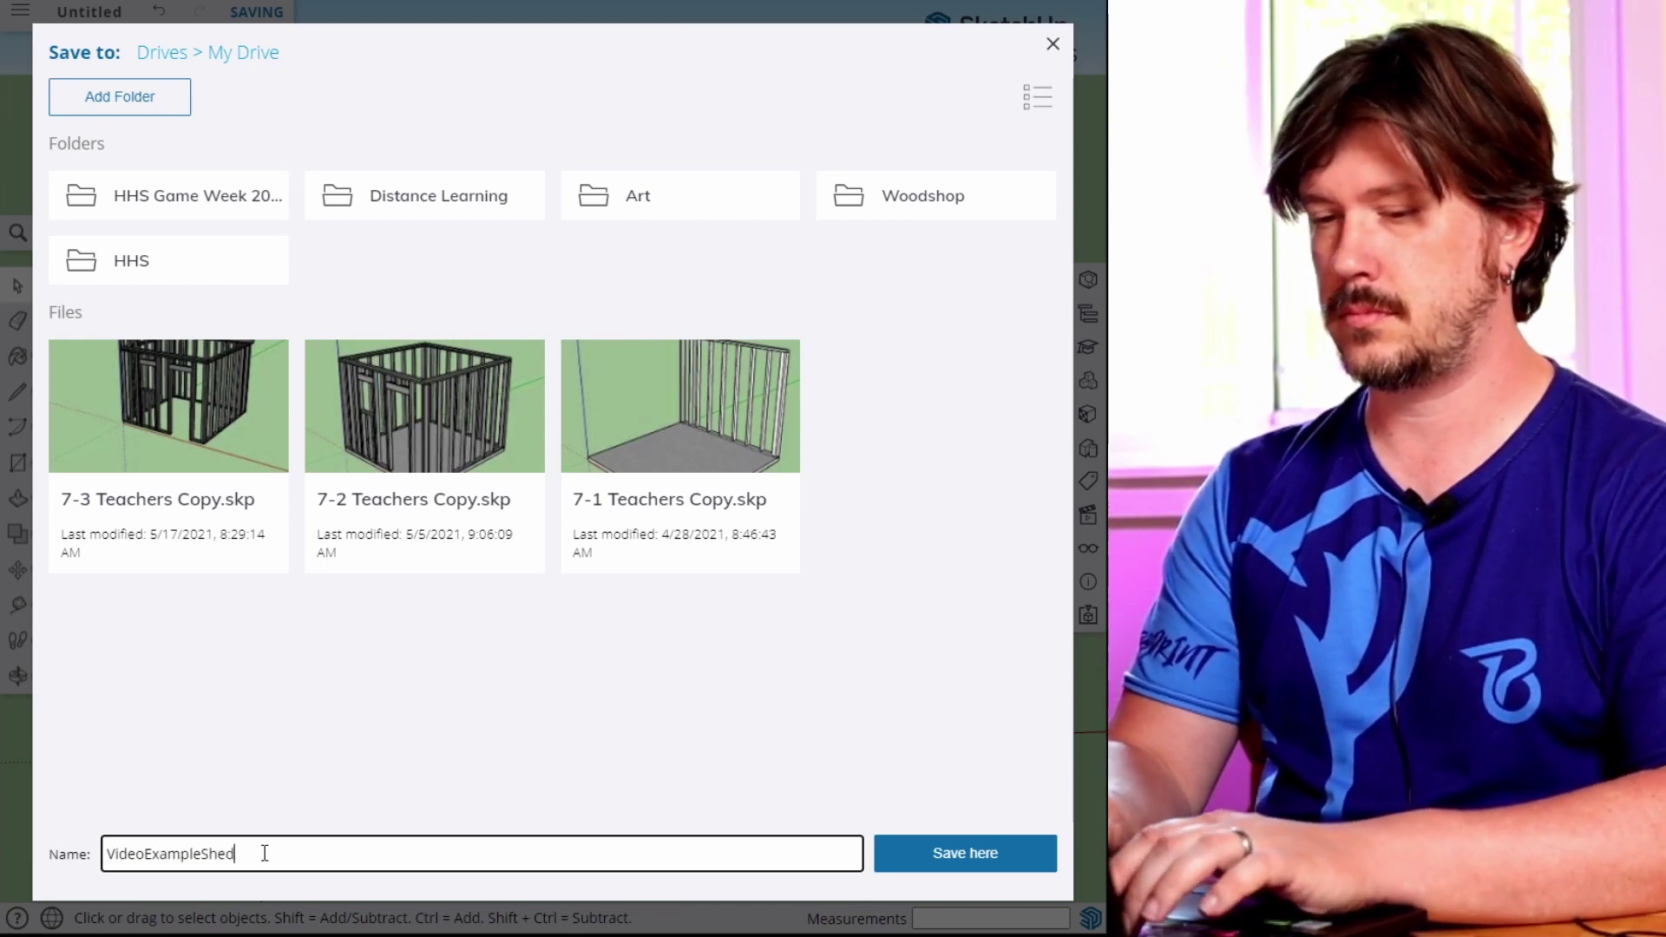
pyautogui.press('Return')
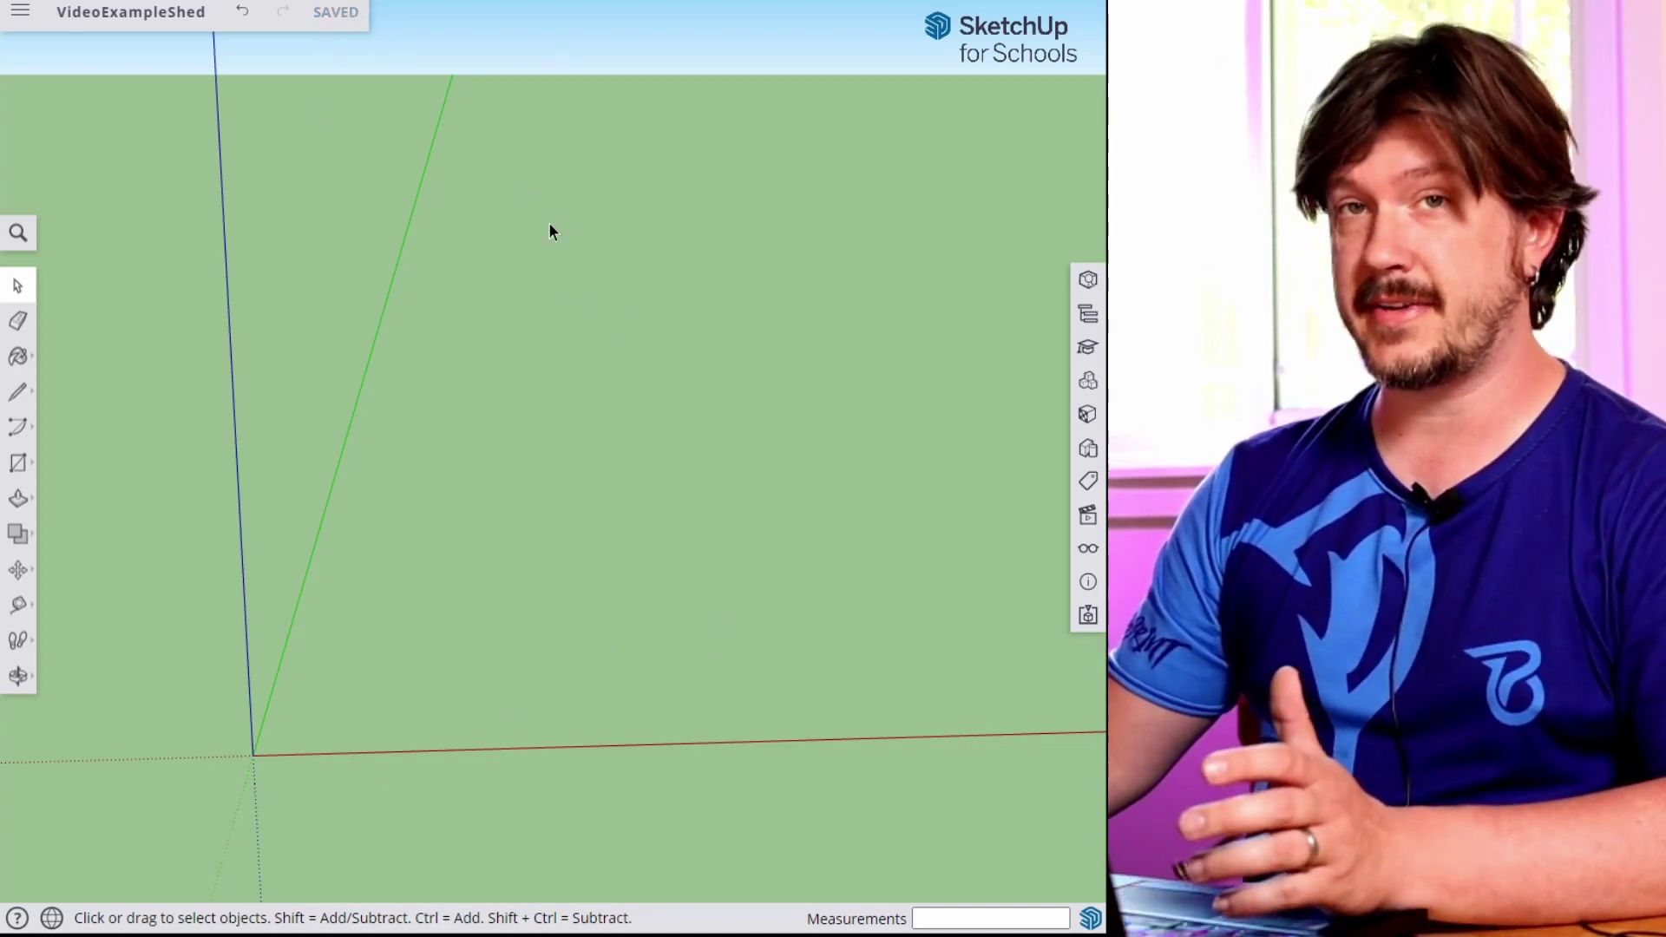
# Draw a 10' by 10' floor rectangle on the ground, starting at the origin.
pyautogui.moveTo(692, 697); pyautogui.dragTo(521, 773, button='middle')
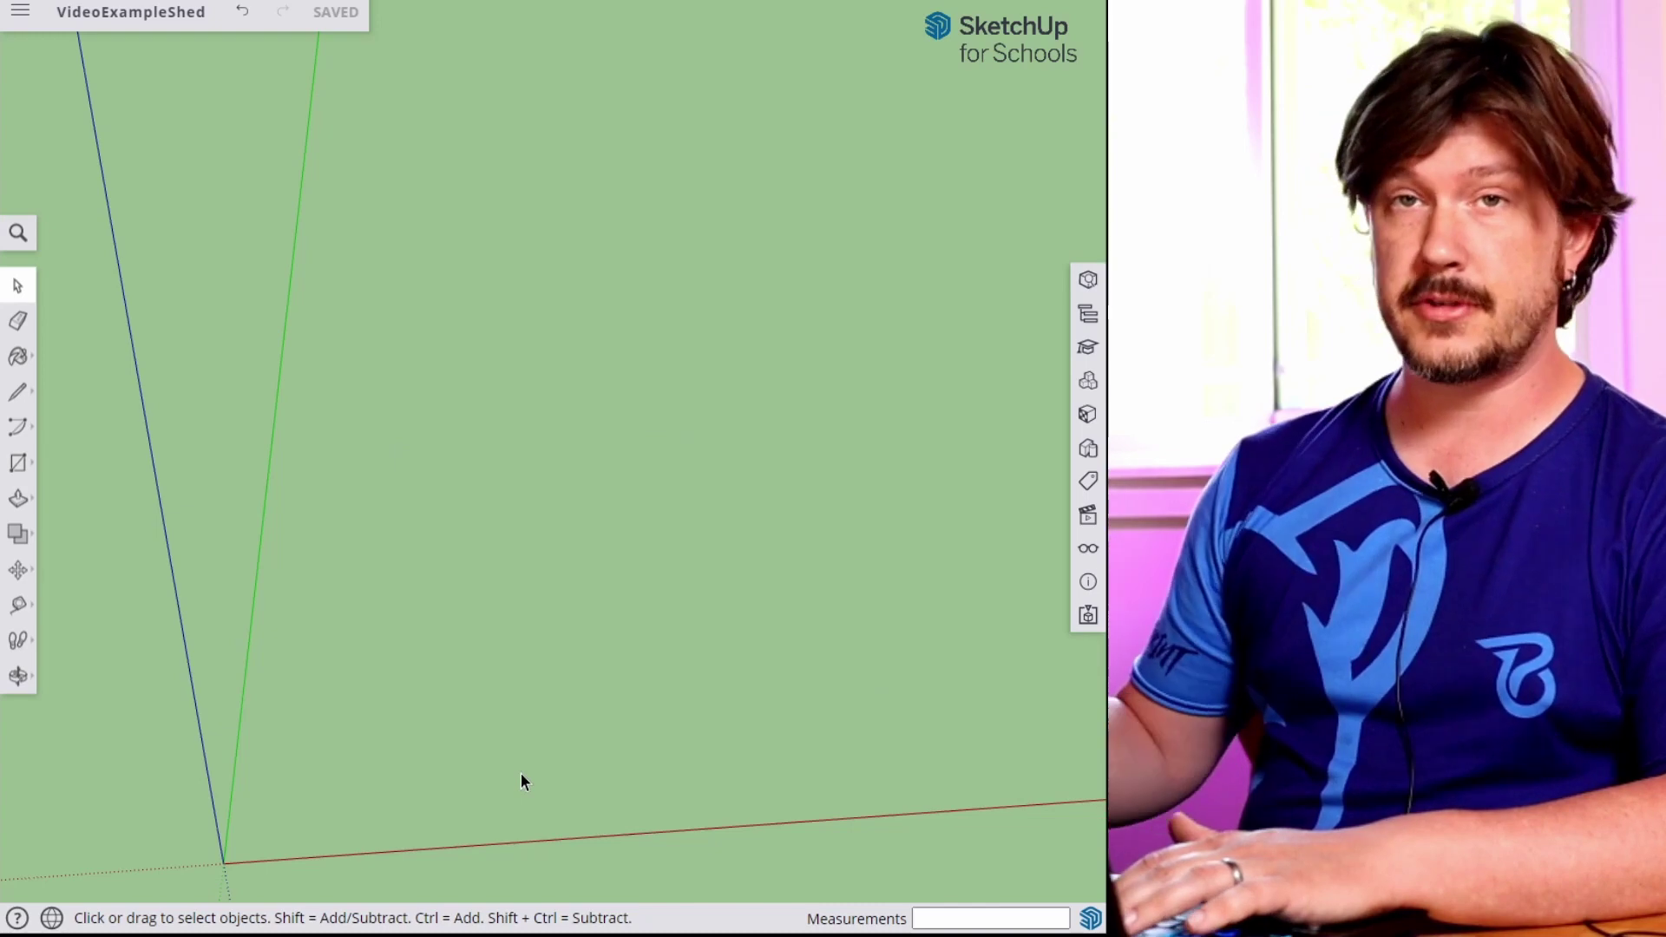
pyautogui.press('r')
pyautogui.click(224, 863)
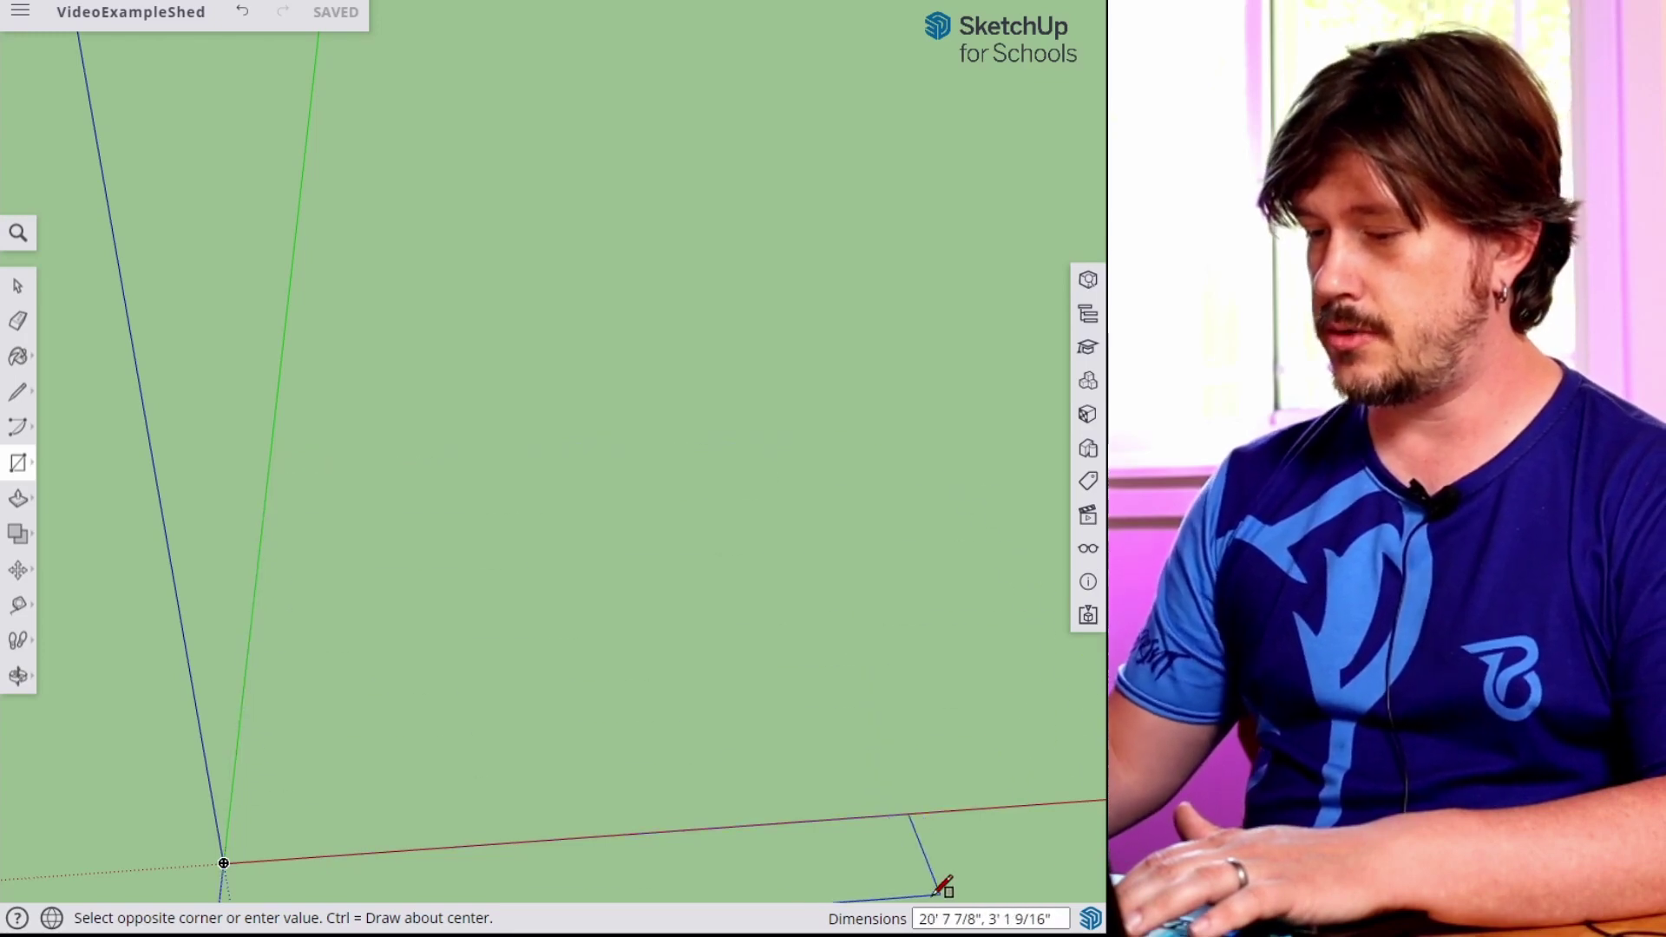
pyautogui.write("10',10'")
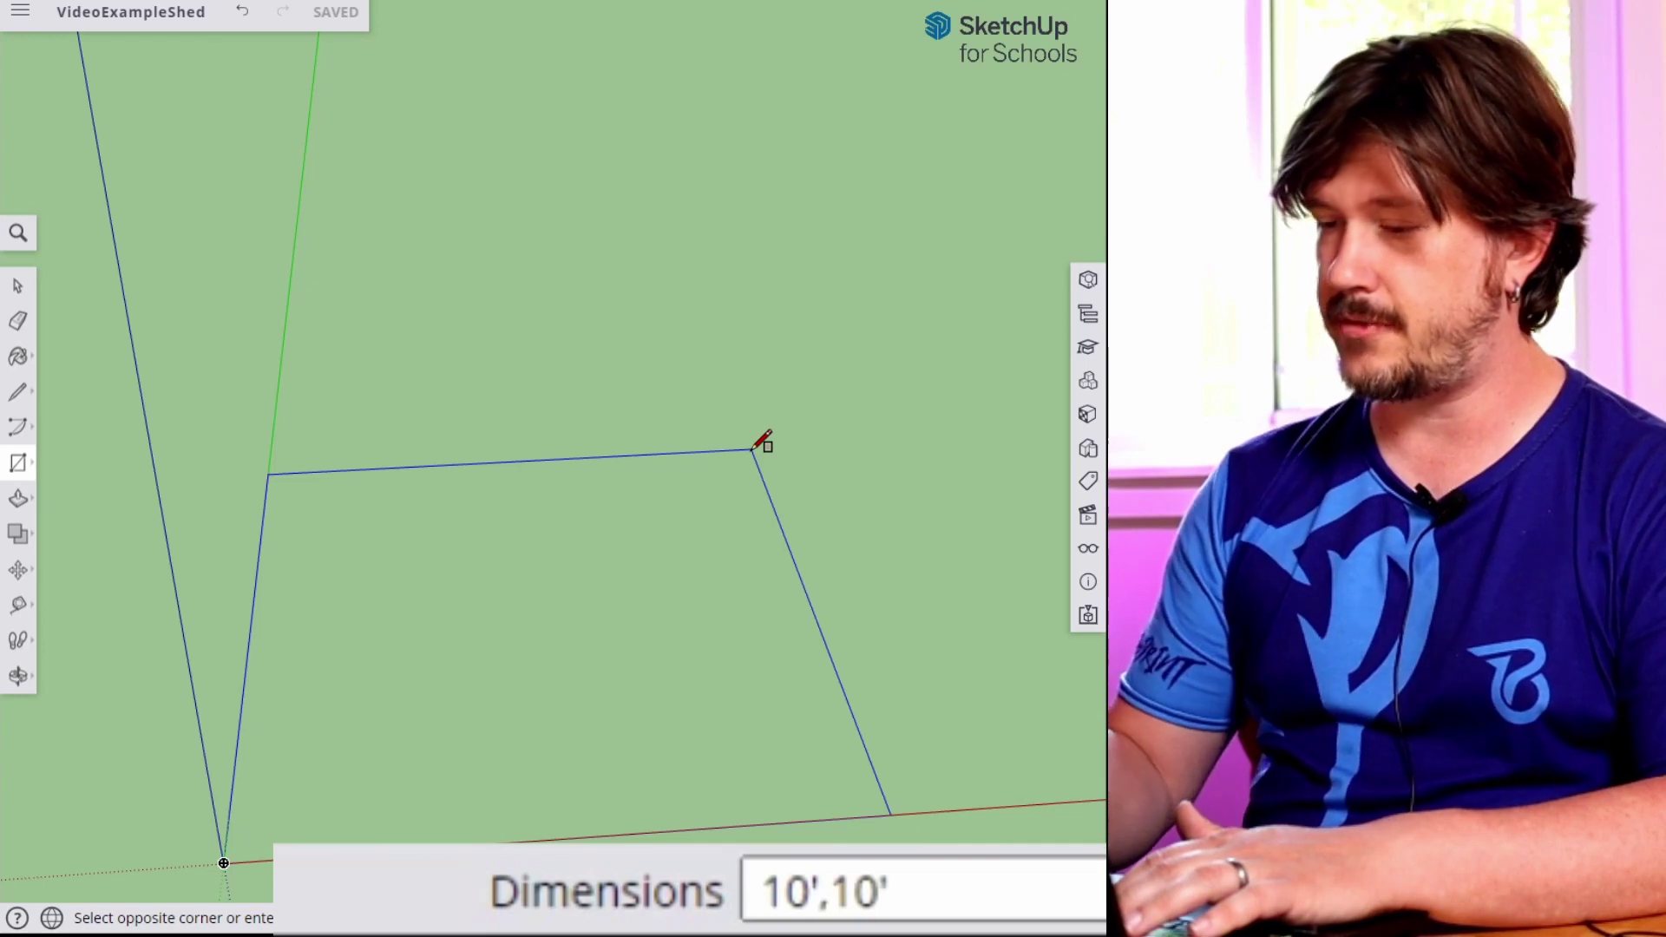
pyautogui.press('Return')
# Make the floor rectangle's face and its edges into a group.
pyautogui.moveTo(476, 633); pyautogui.dragTo(632, 499, button='middle')
pyautogui.scroll(3, 618, 430)
pyautogui.press('space')
pyautogui.click(648, 417)
pyautogui.rightClick(681, 380)
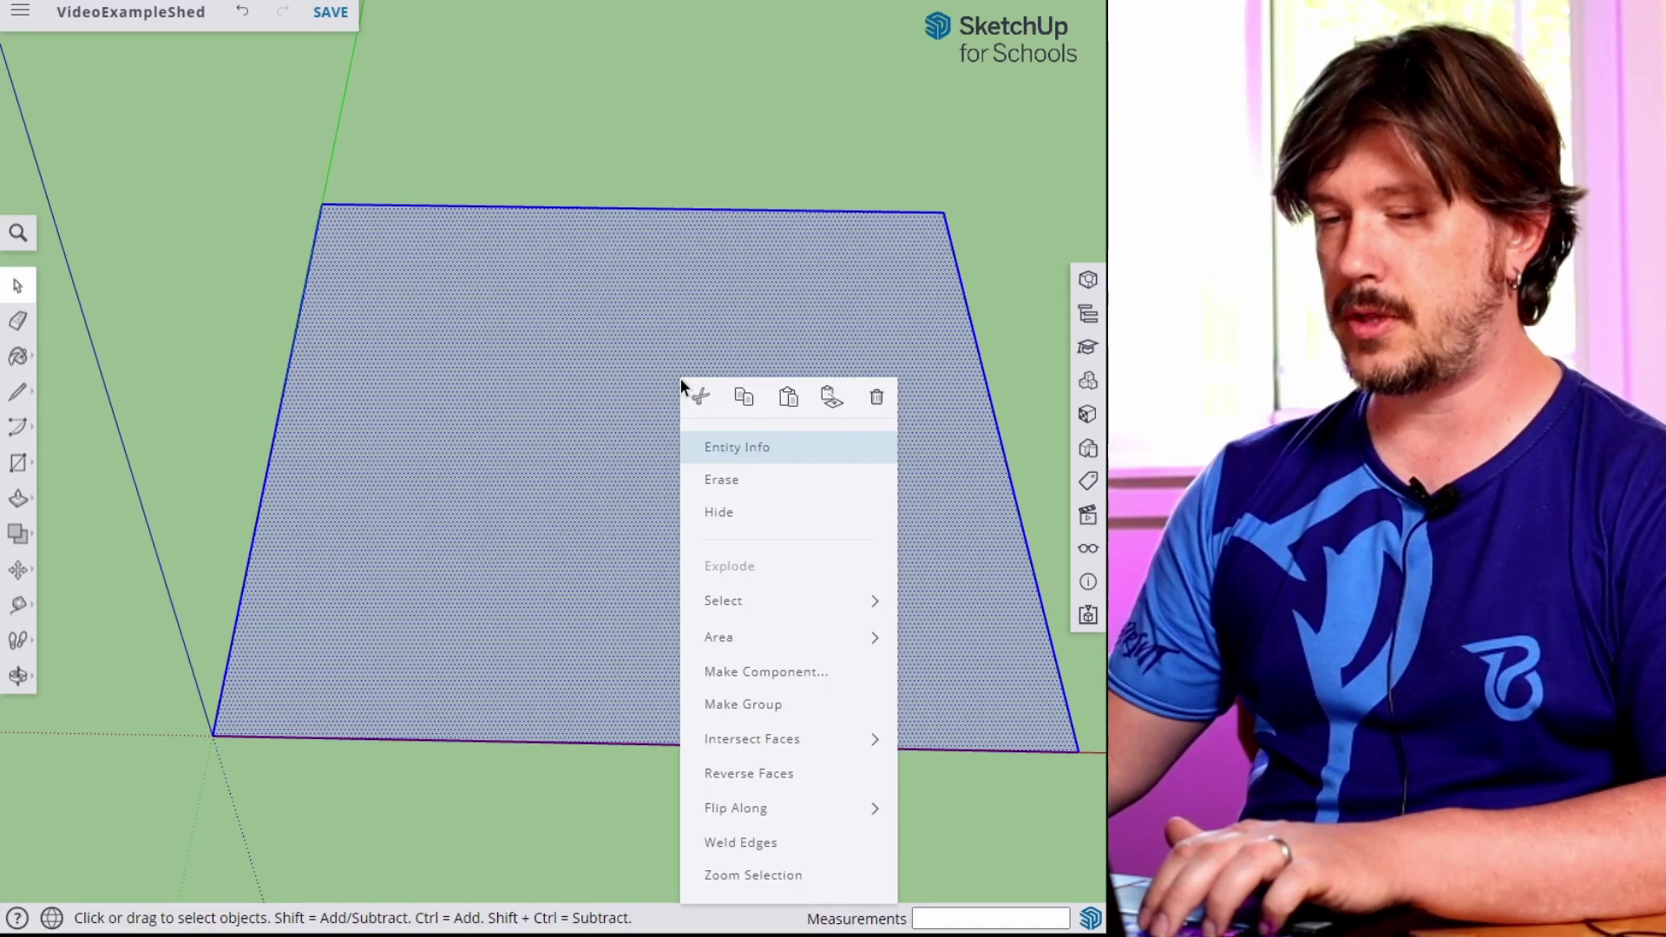
pyautogui.click(781, 705)
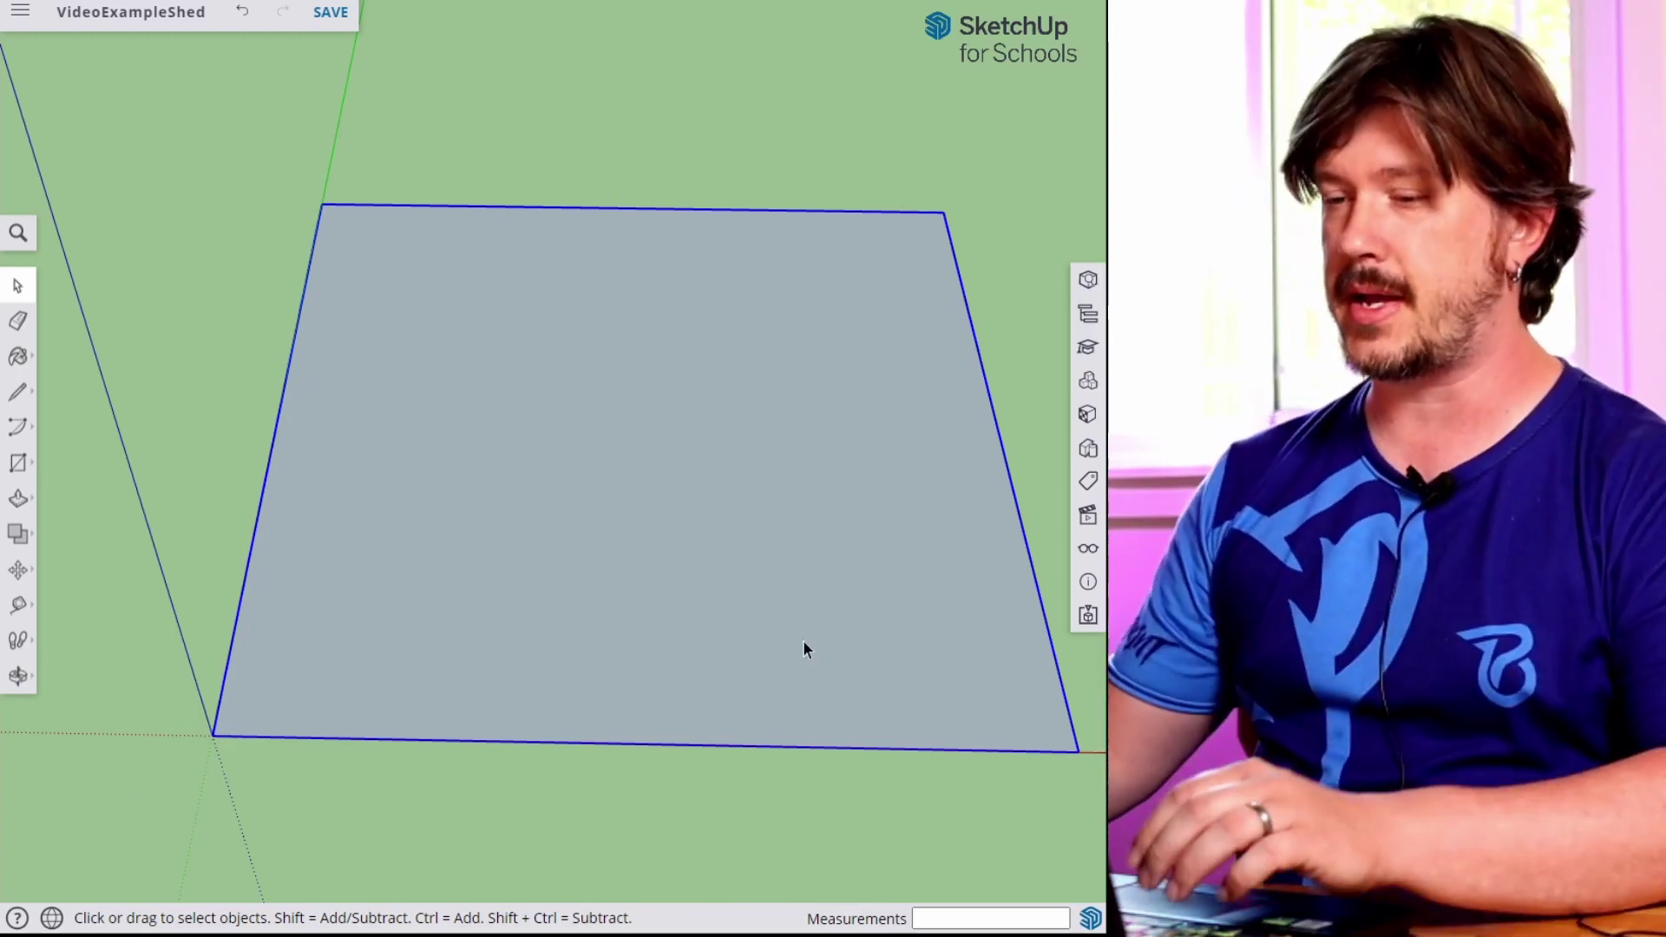
# Draw a 3.5" wide rectangle along the full length of the floor's edge on the green axis.
pyautogui.moveTo(424, 714); pyautogui.dragTo(487, 651, button='middle')
pyautogui.press('r')
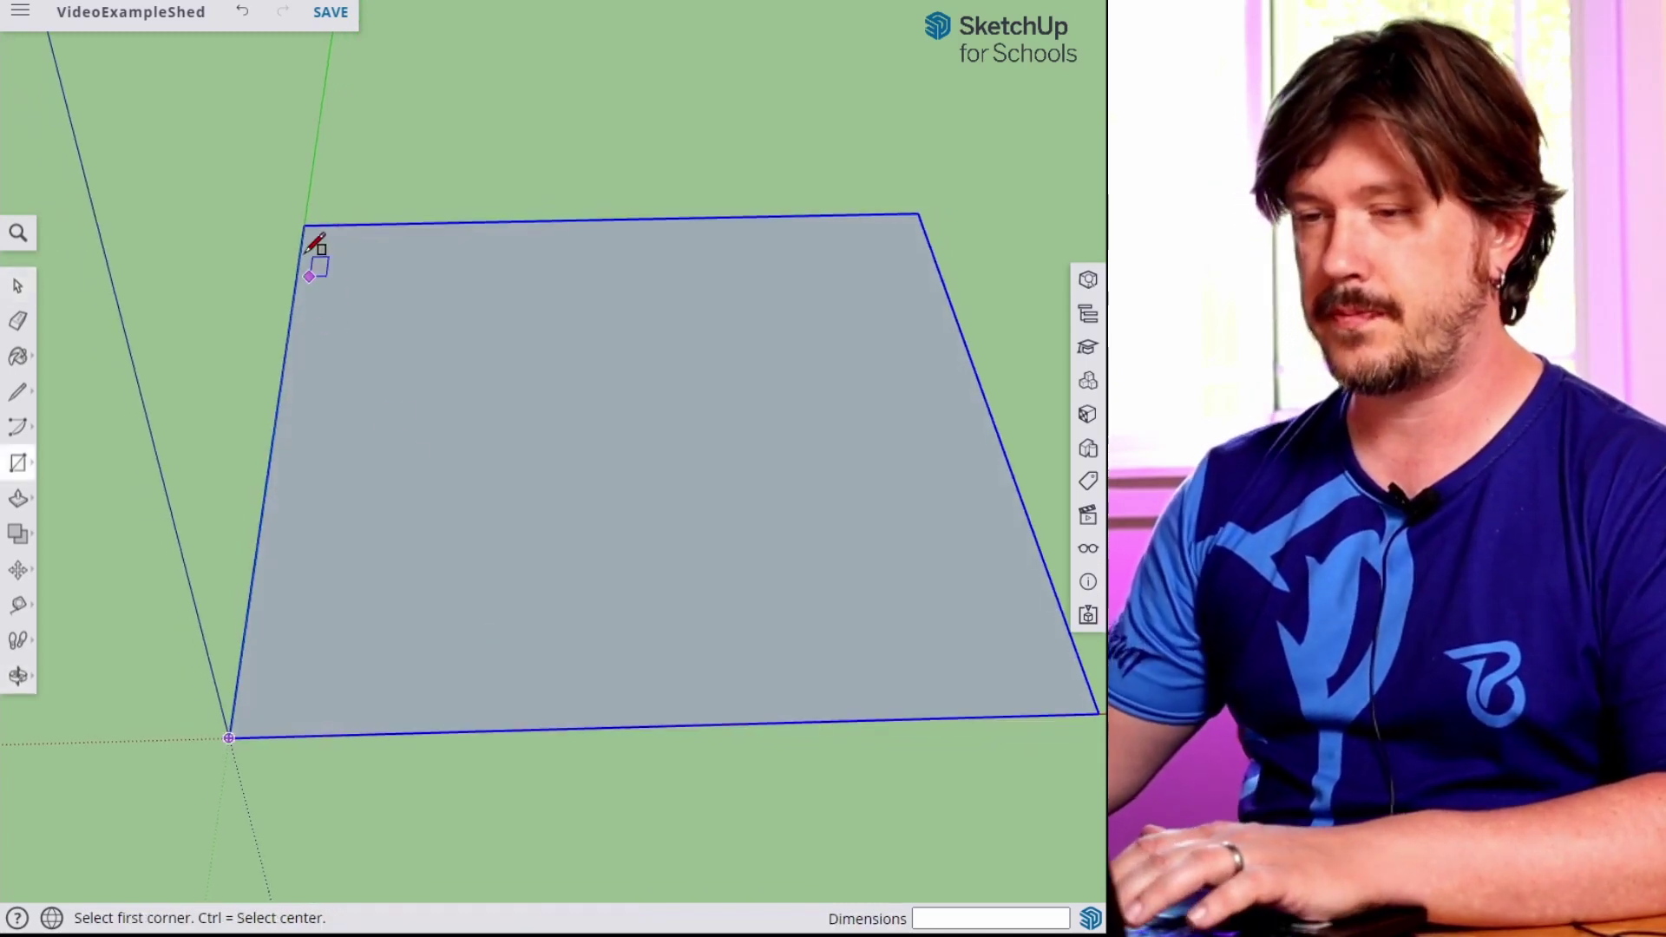
pyautogui.click(304, 225)
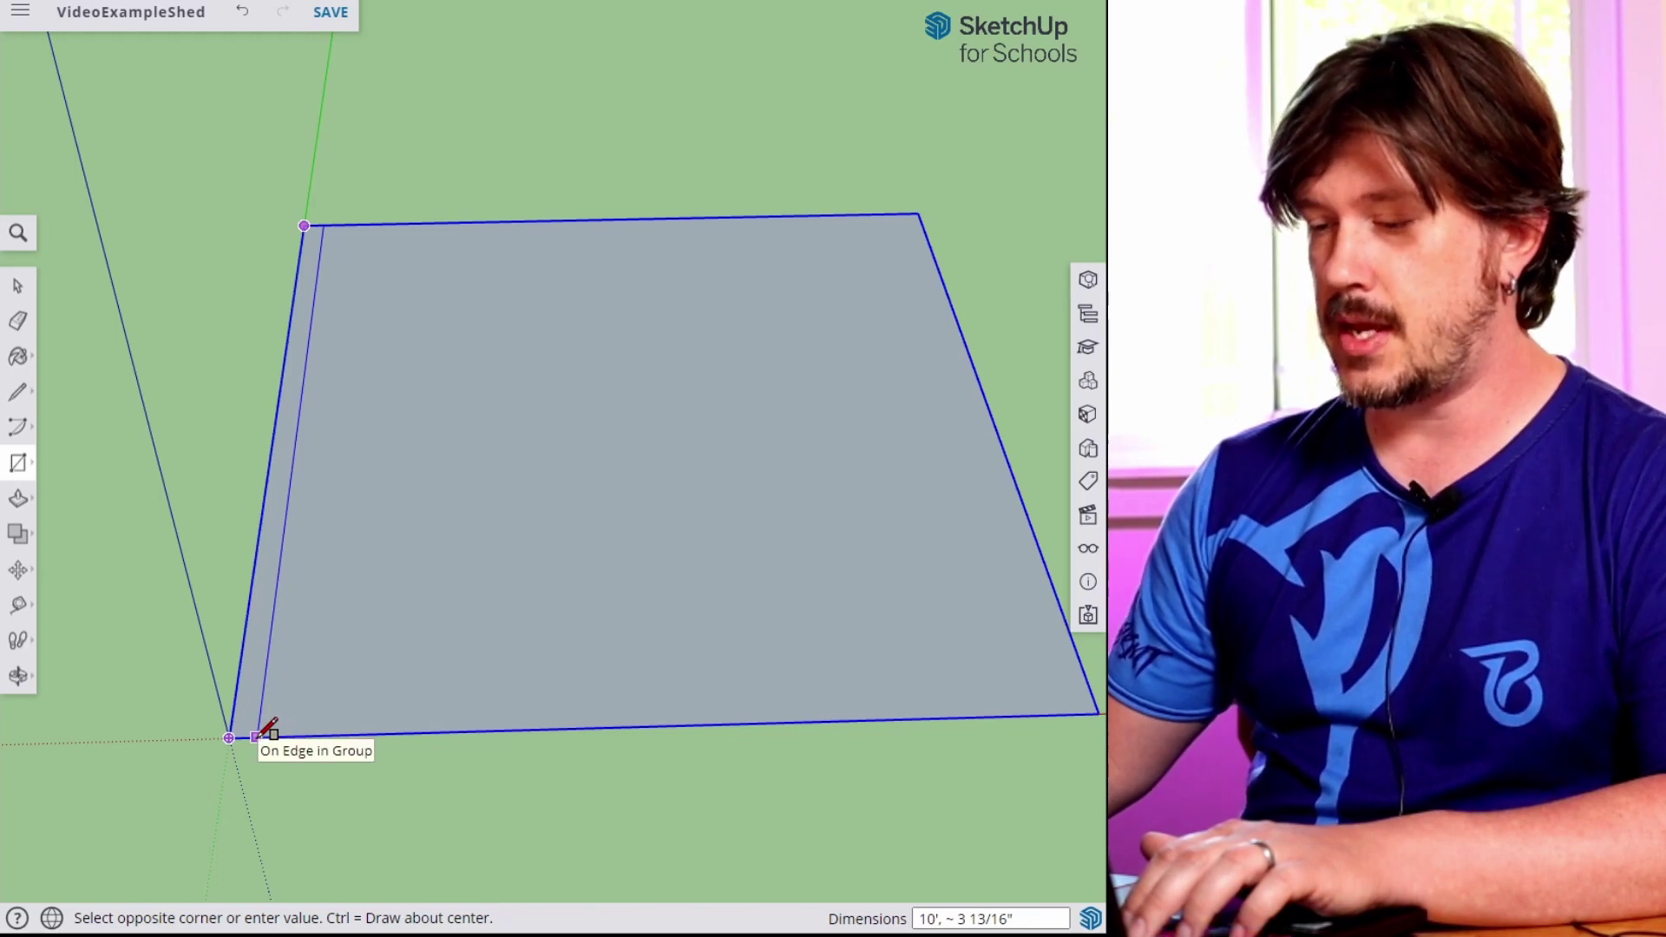
pyautogui.write(',')
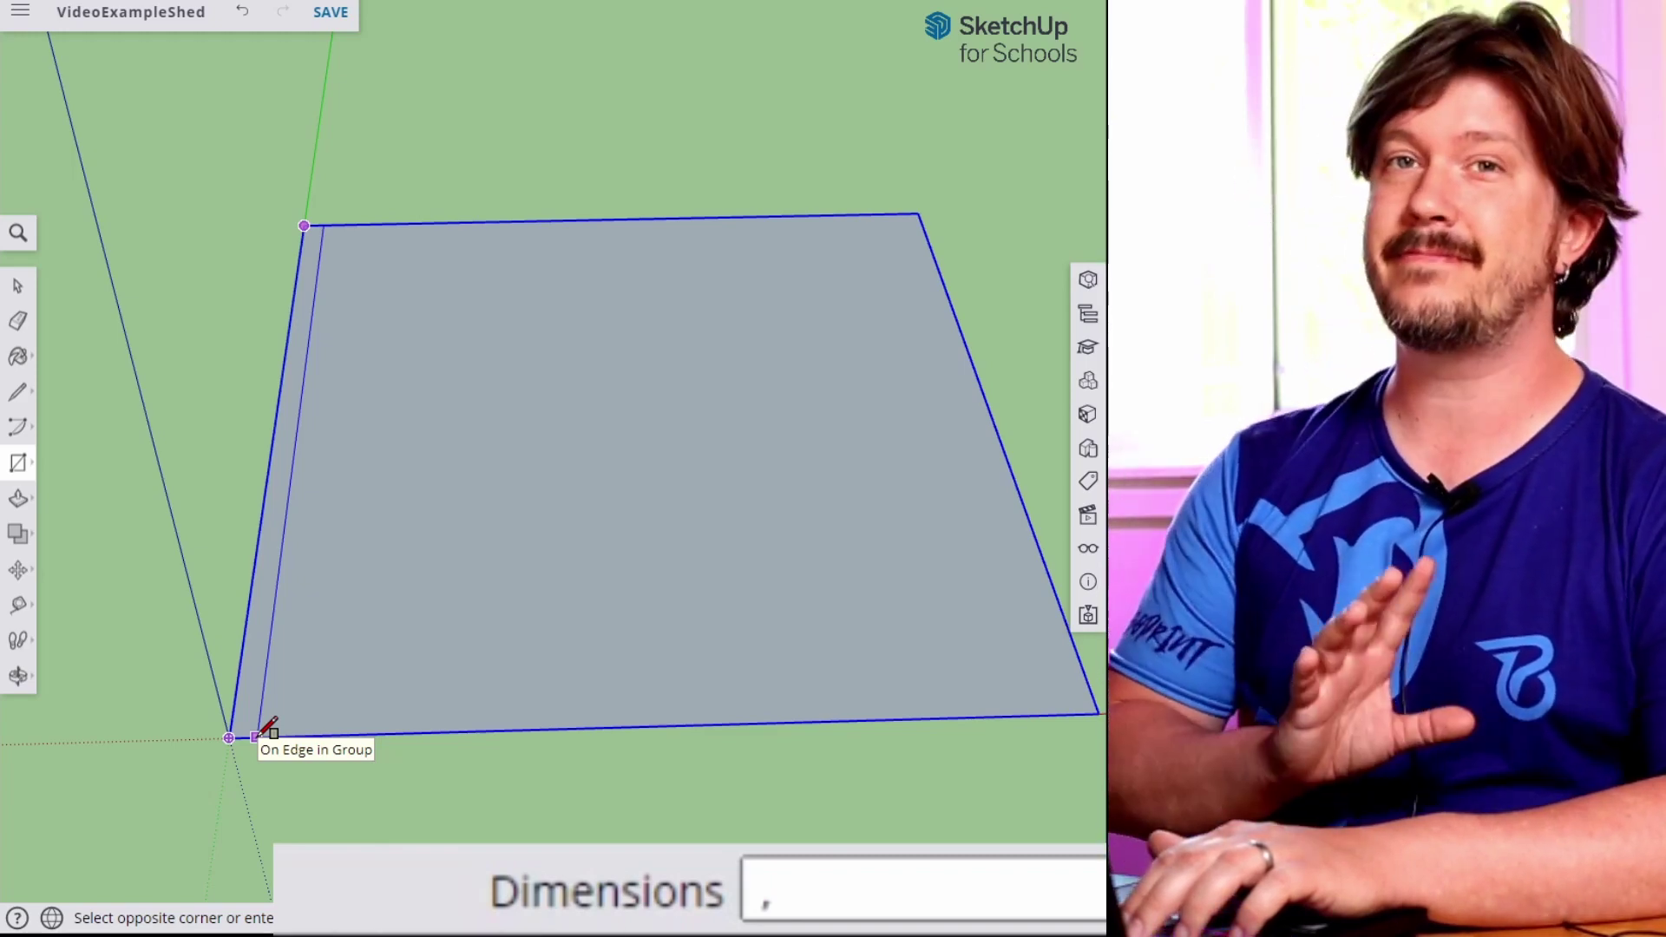
pyautogui.write('3.5')
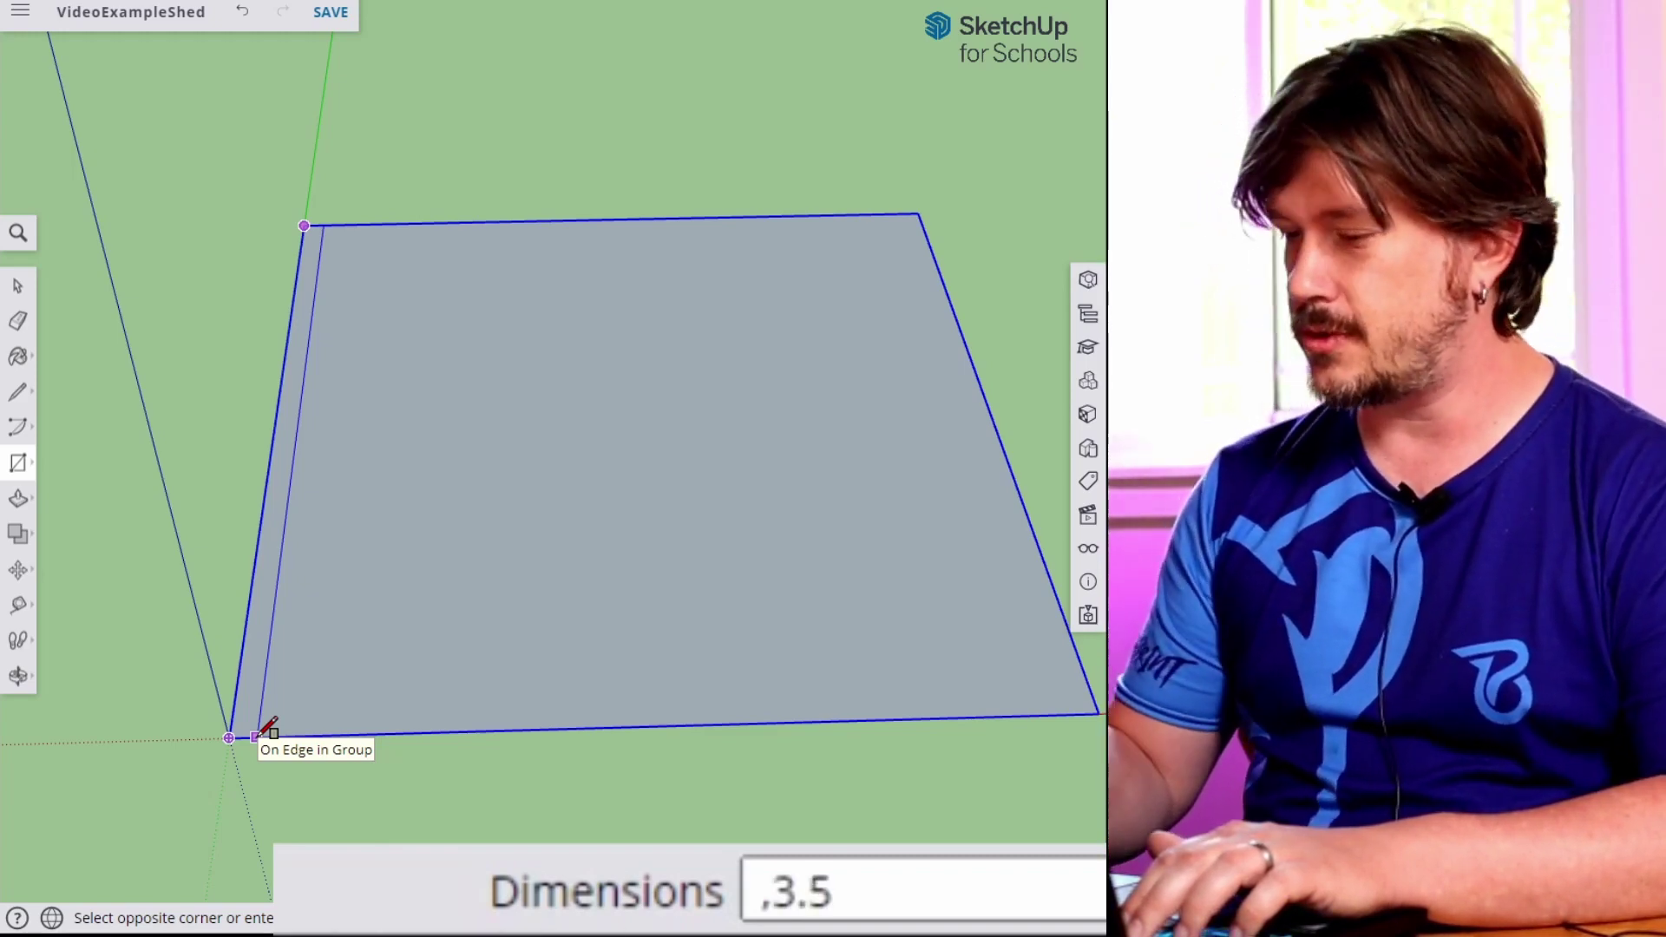
pyautogui.press('Return')
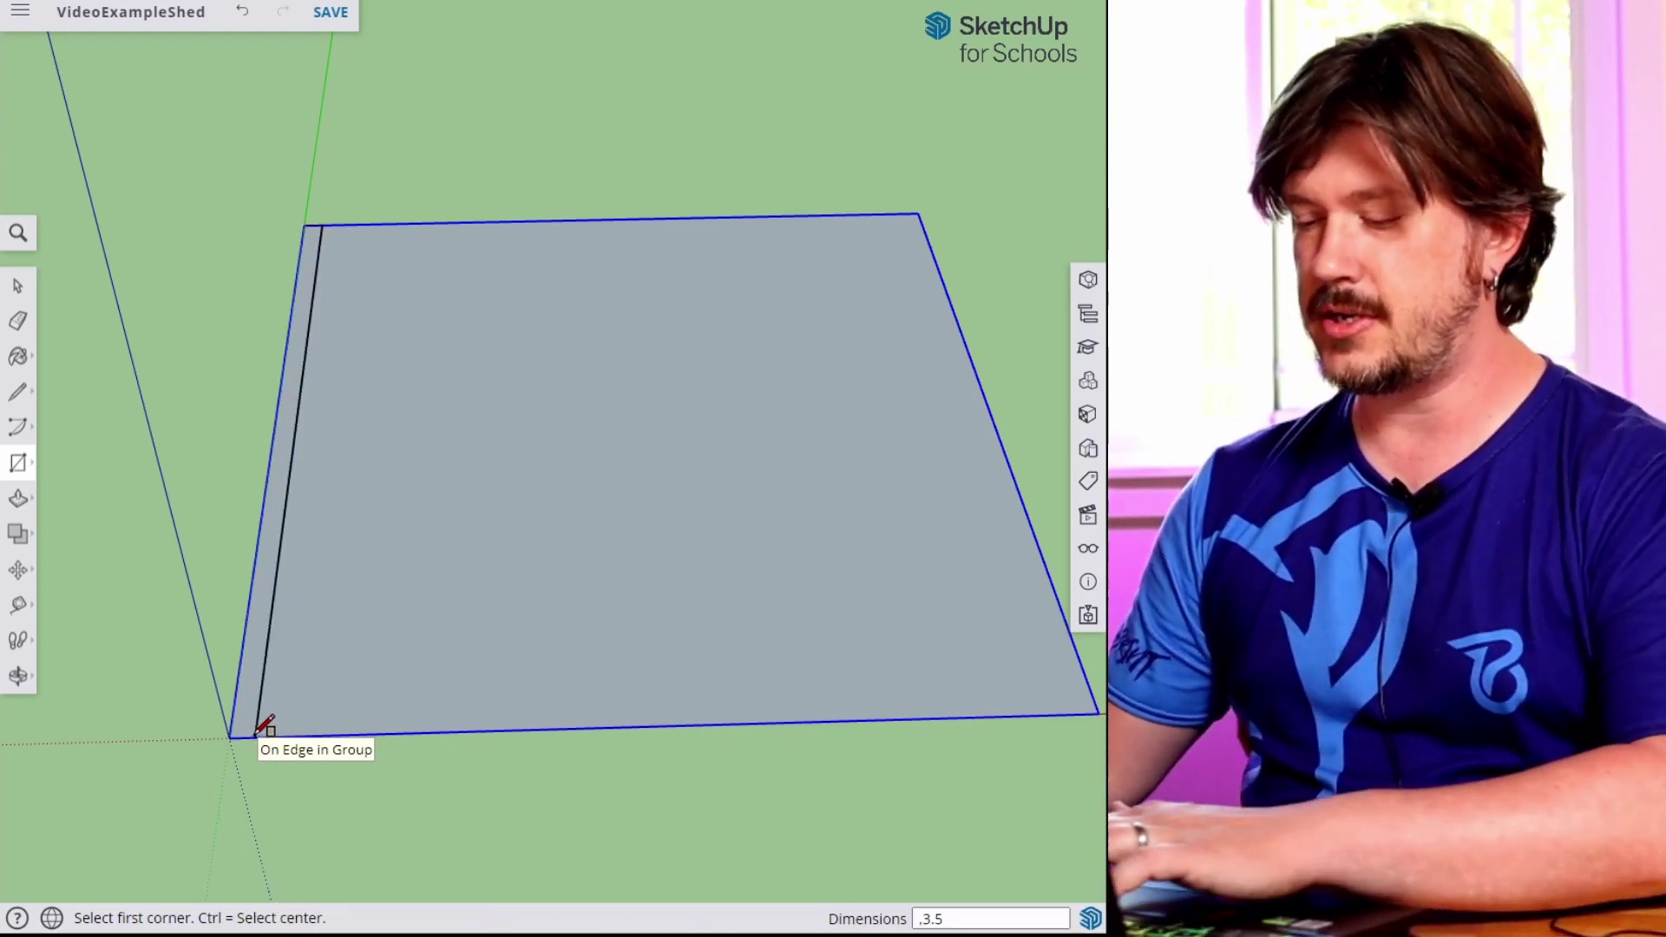
# Push/Pull the narrow strip along the floor's green-axis edge up 3.5".
pyautogui.press('p')
pyautogui.click(245, 714)
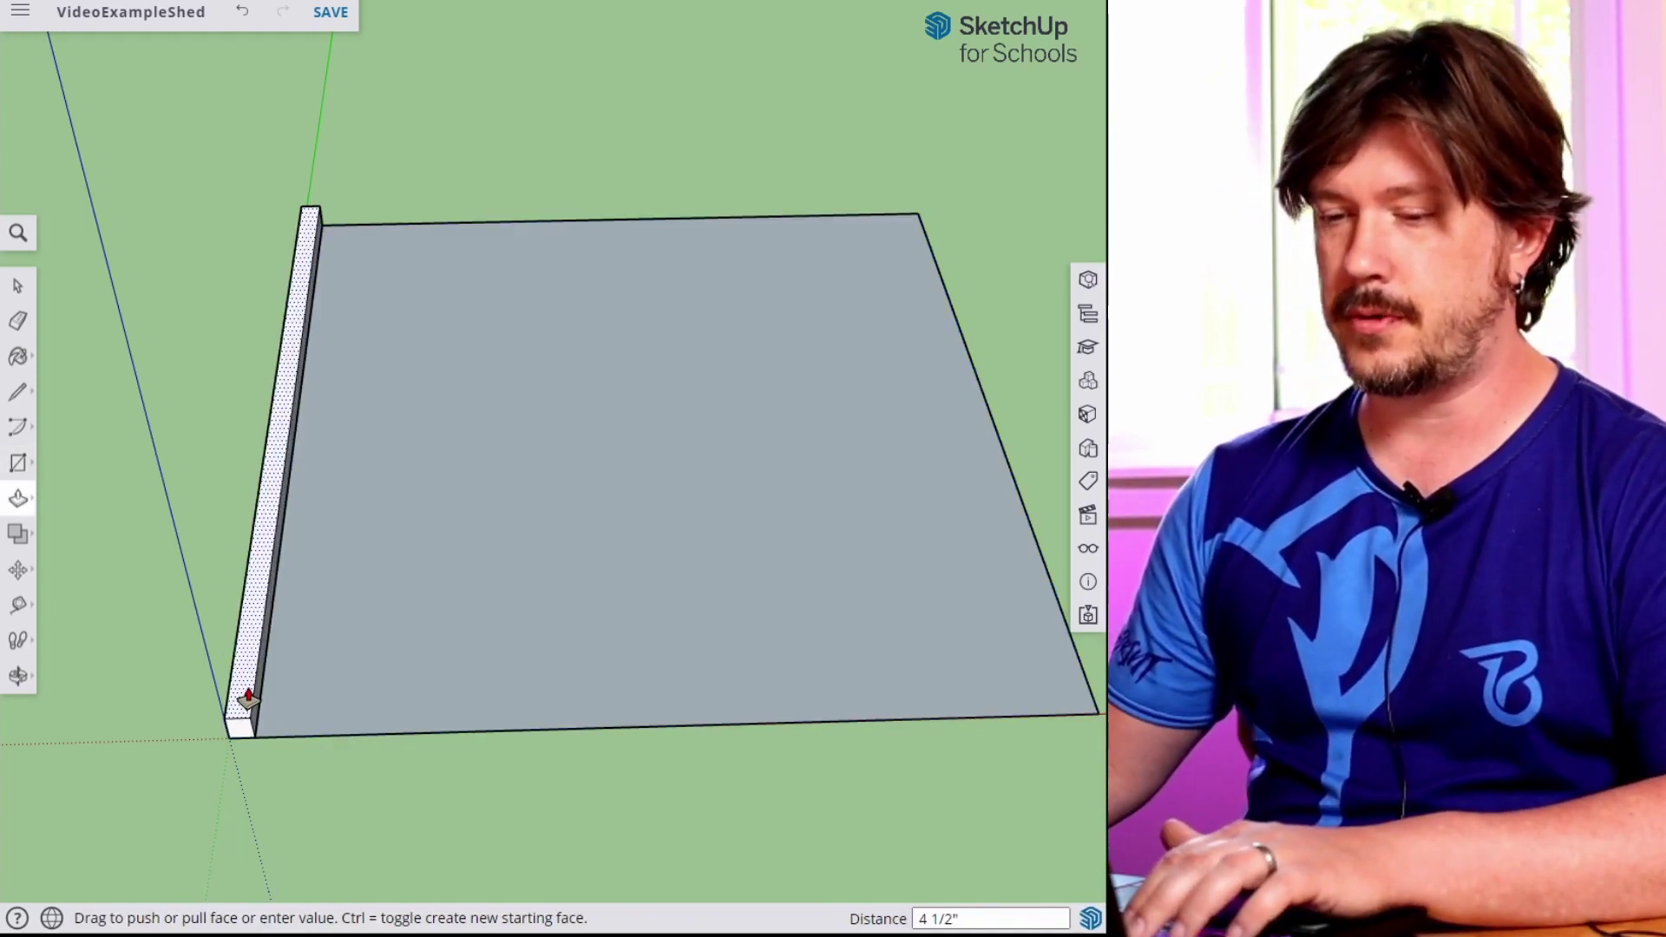
pyautogui.write('3.5')
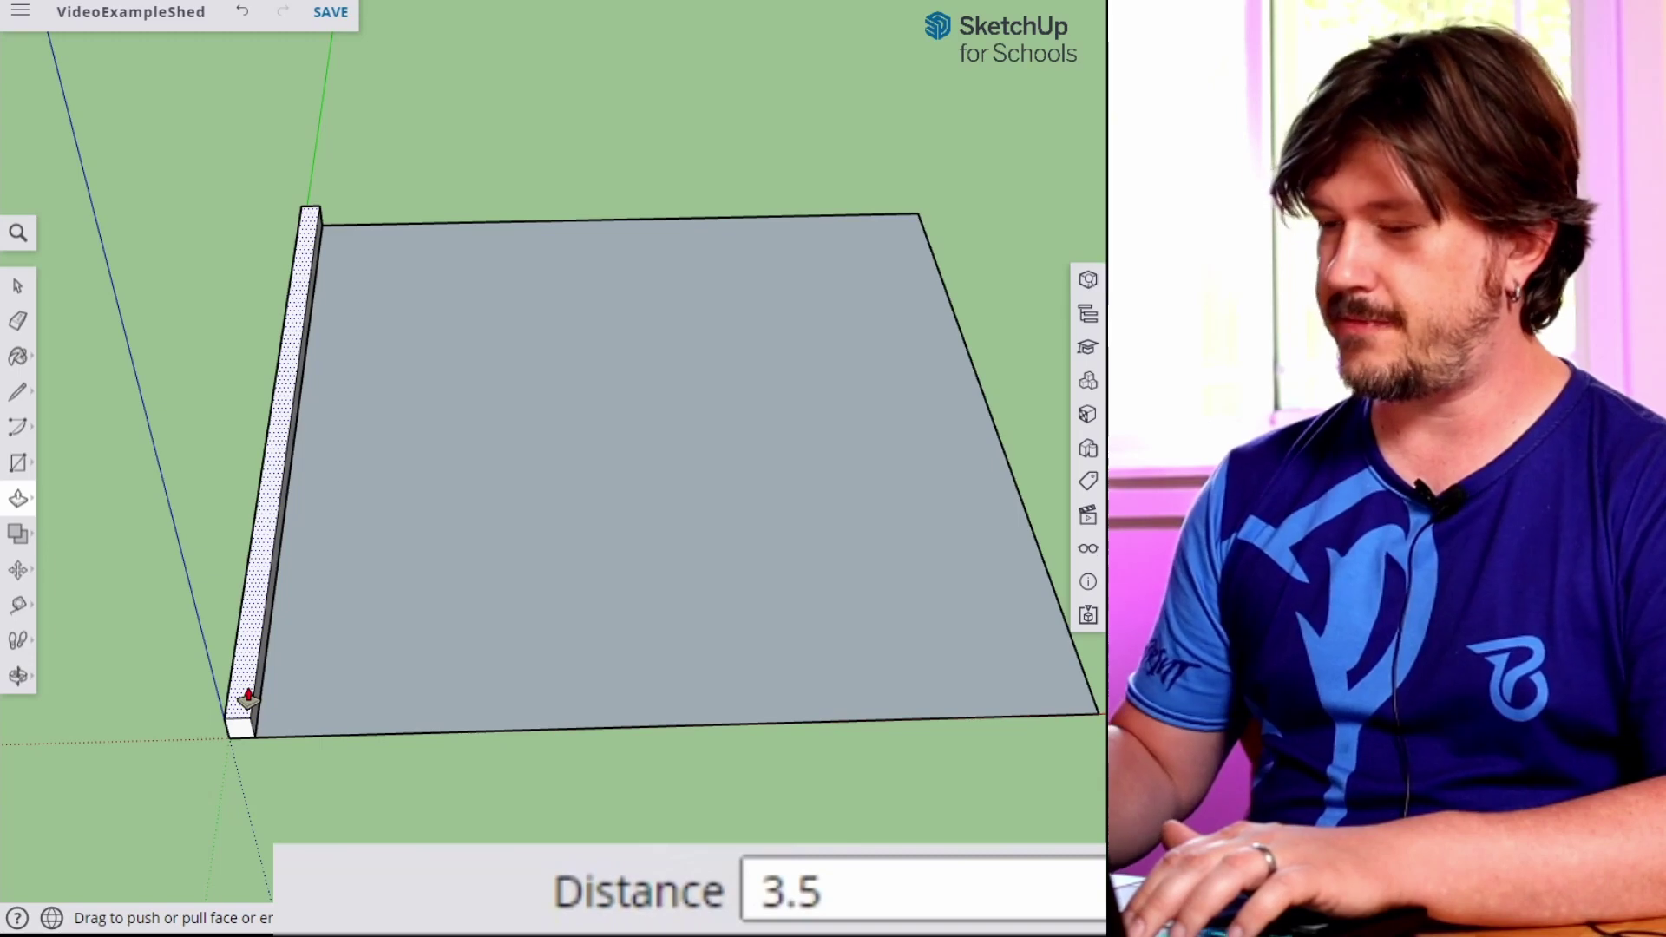
pyautogui.press('Return')
# Turn the whole extruded timber, with all its faces and edges, into a component named Beam.
pyautogui.scroll(5, 261, 781)
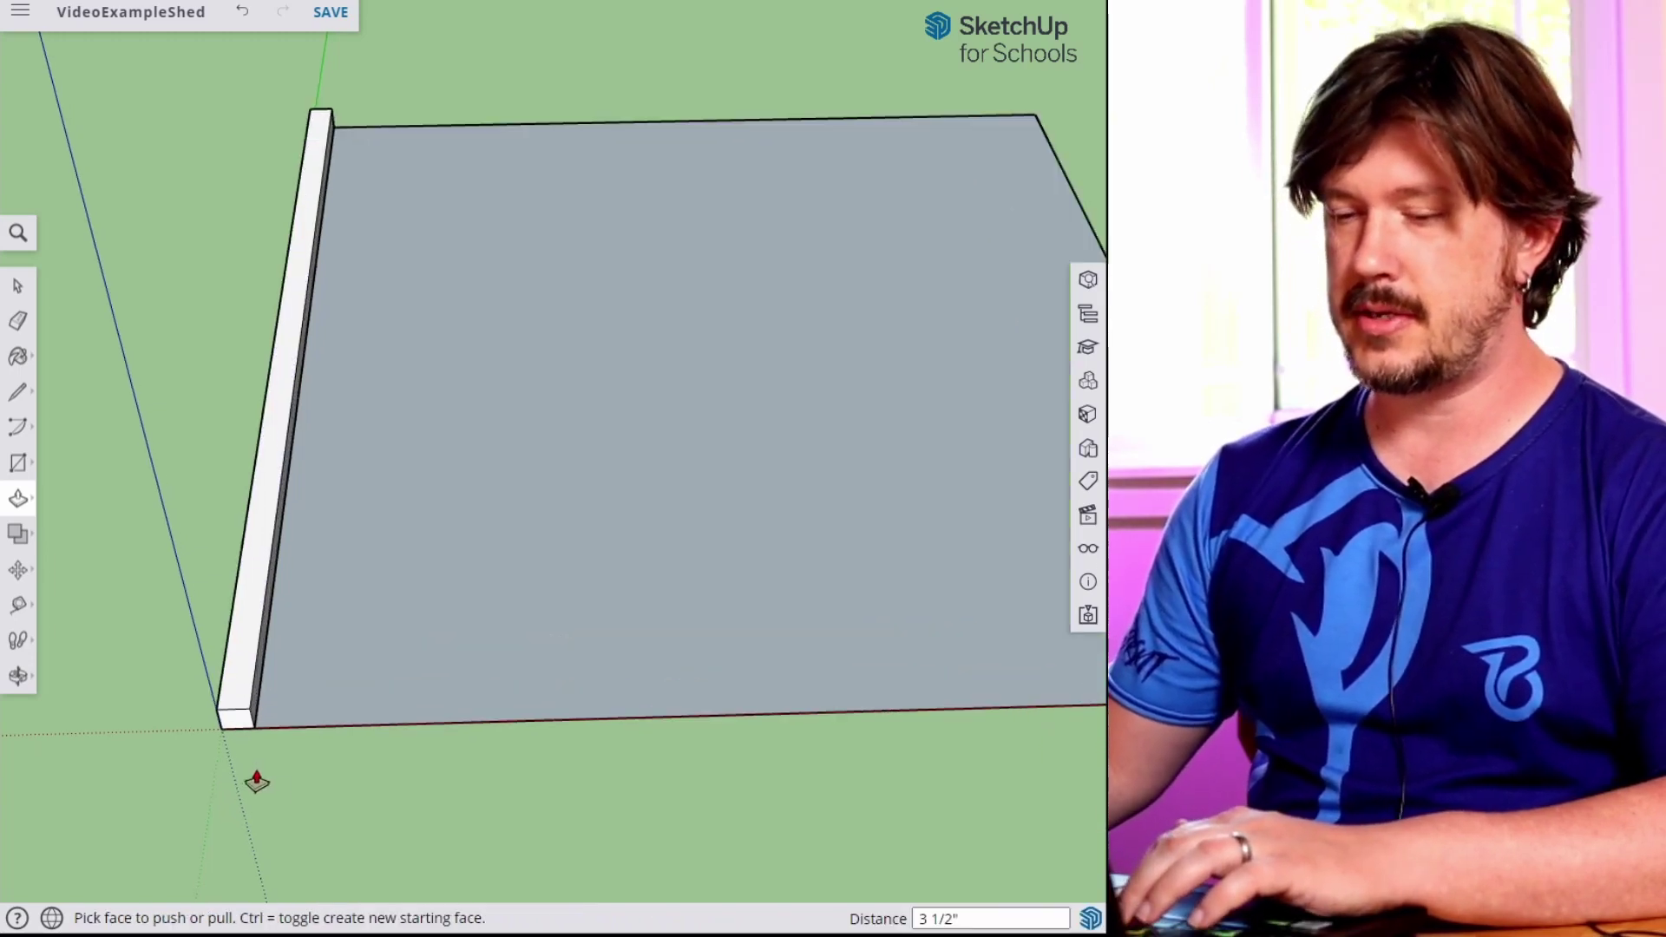
pyautogui.moveTo(242, 733); pyautogui.dragTo(217, 549, button='middle')
pyautogui.press('space')
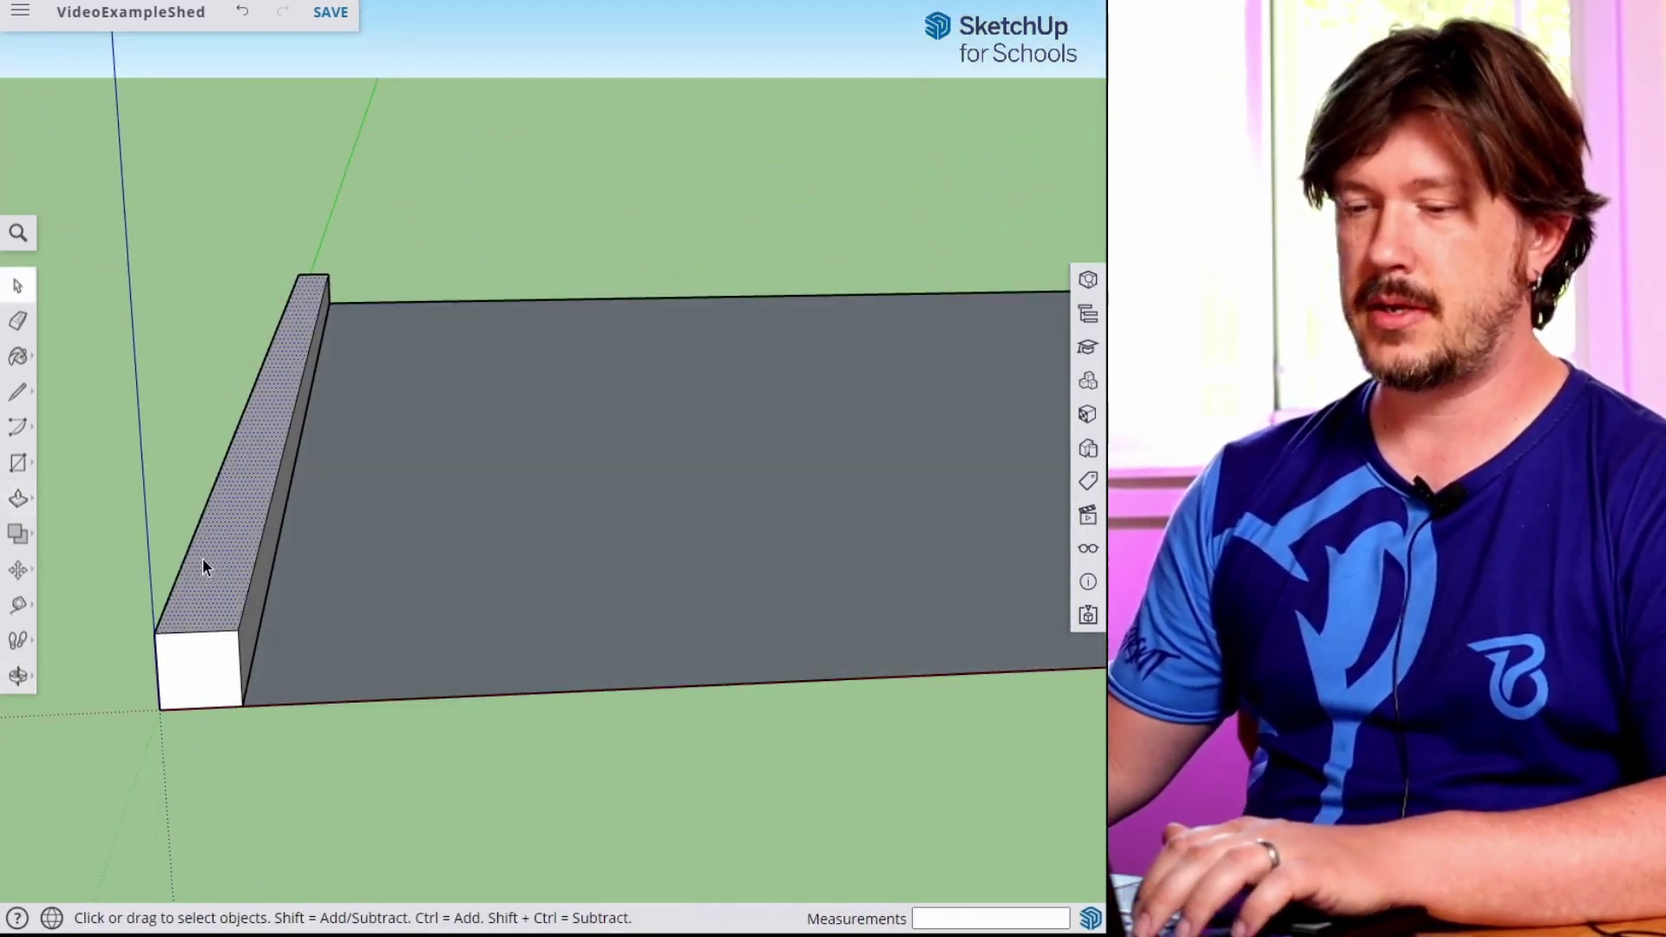
pyautogui.click(202, 559)
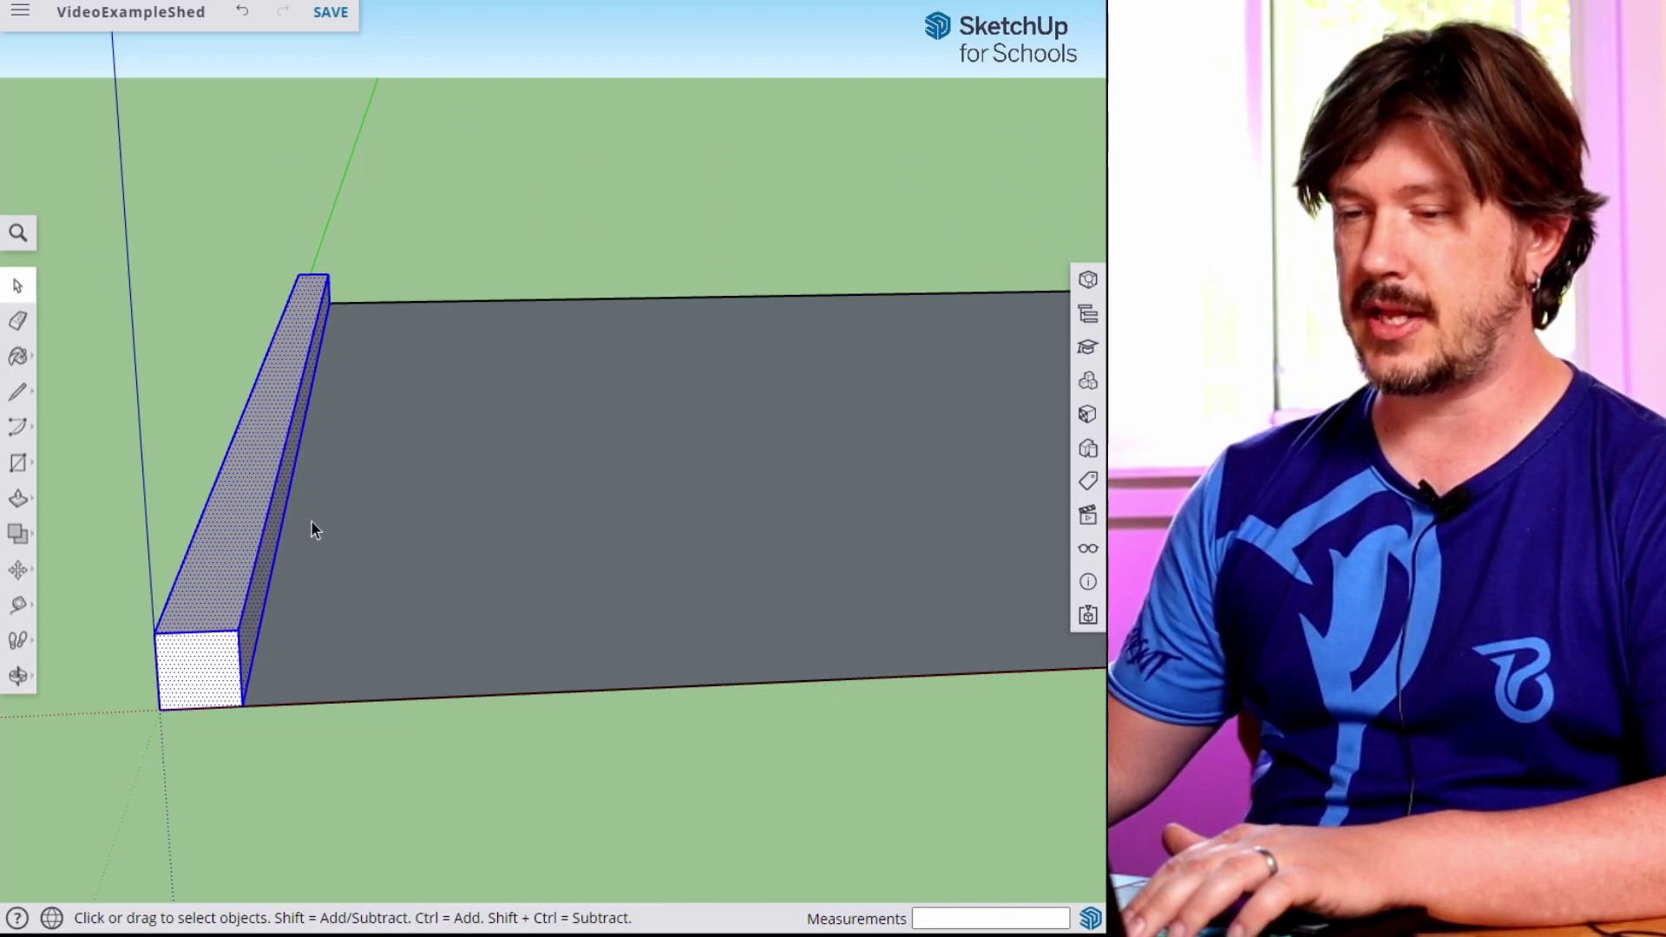
pyautogui.rightClick(253, 467)
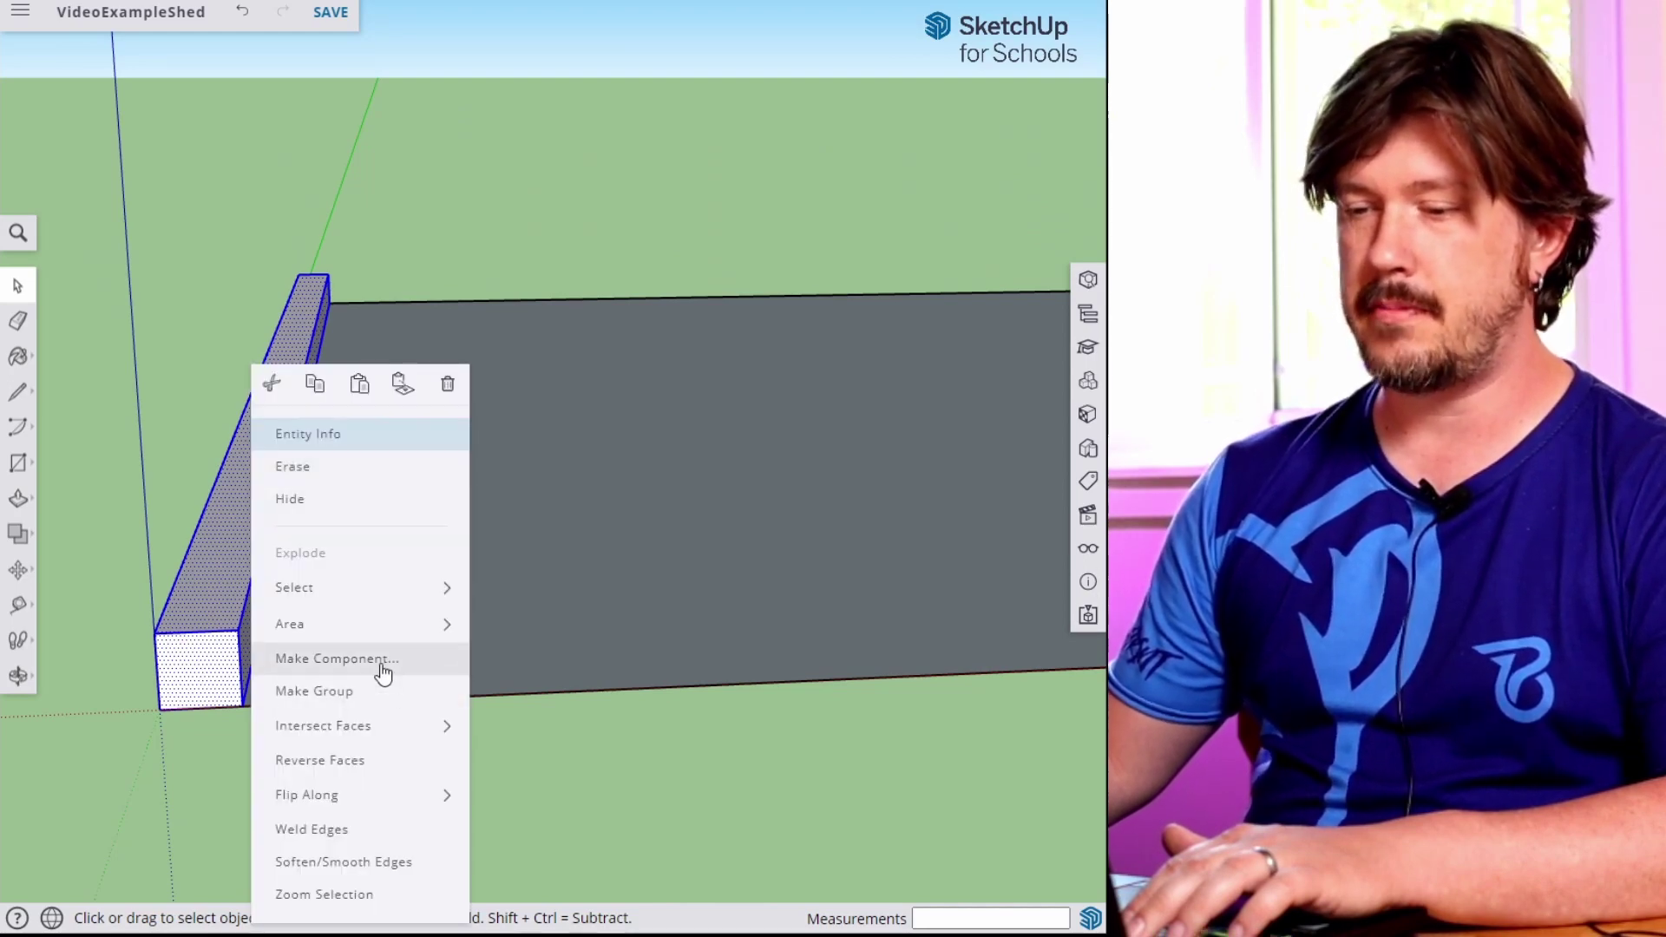
pyautogui.click(380, 674)
pyautogui.write('Beam')
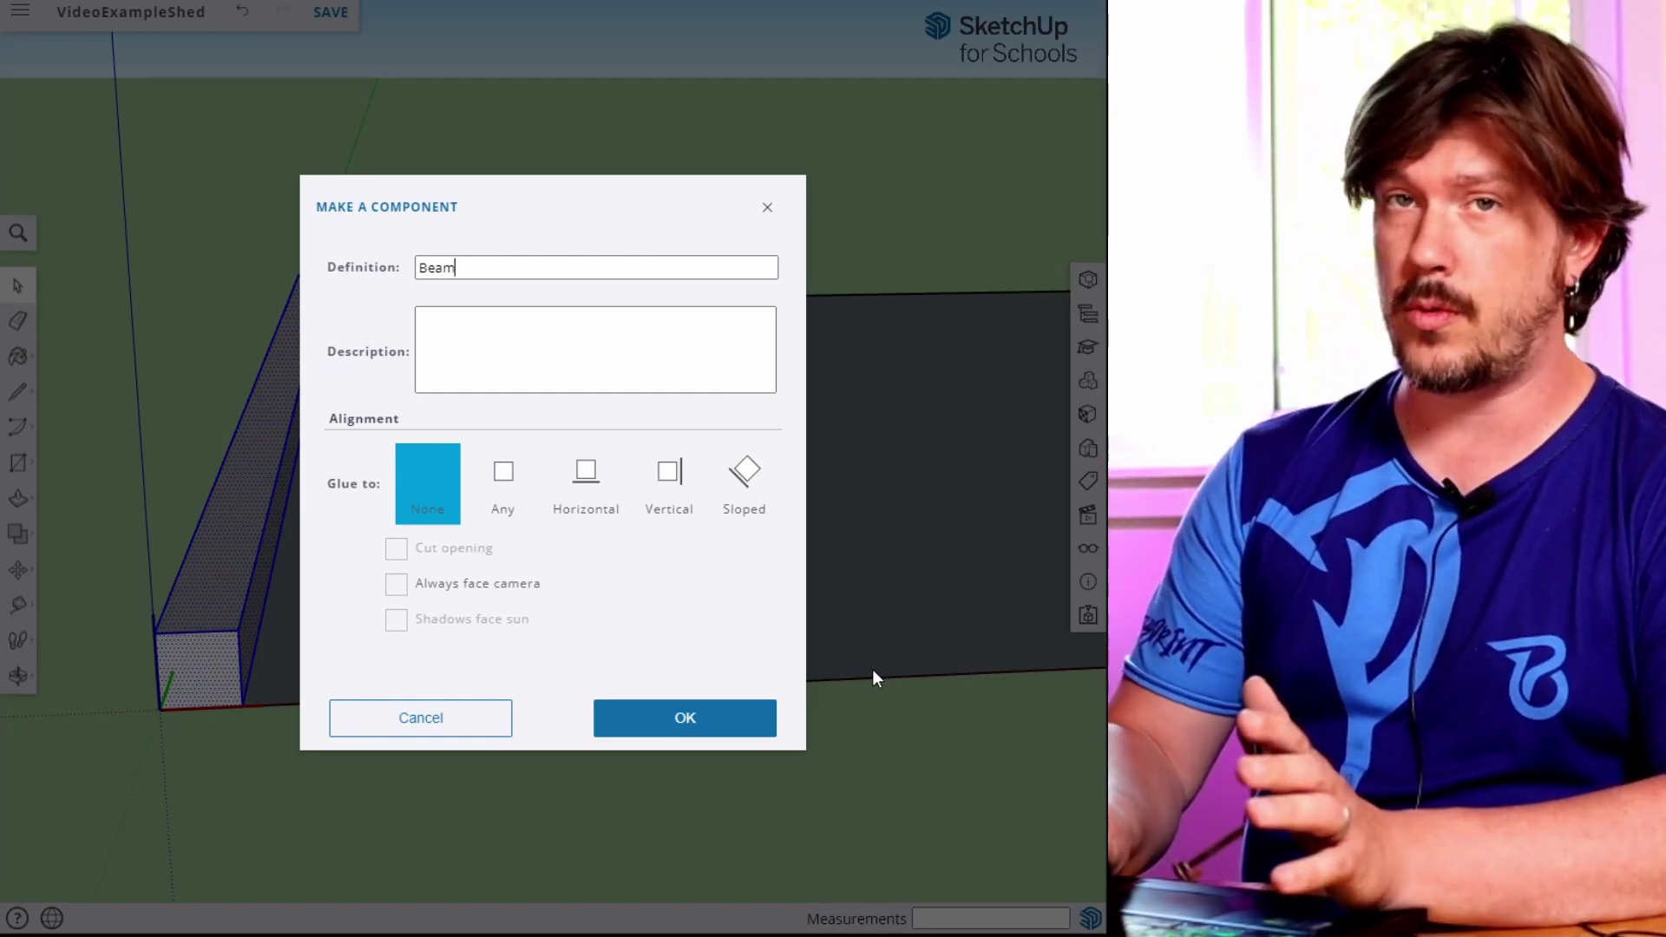
pyautogui.press('Return')
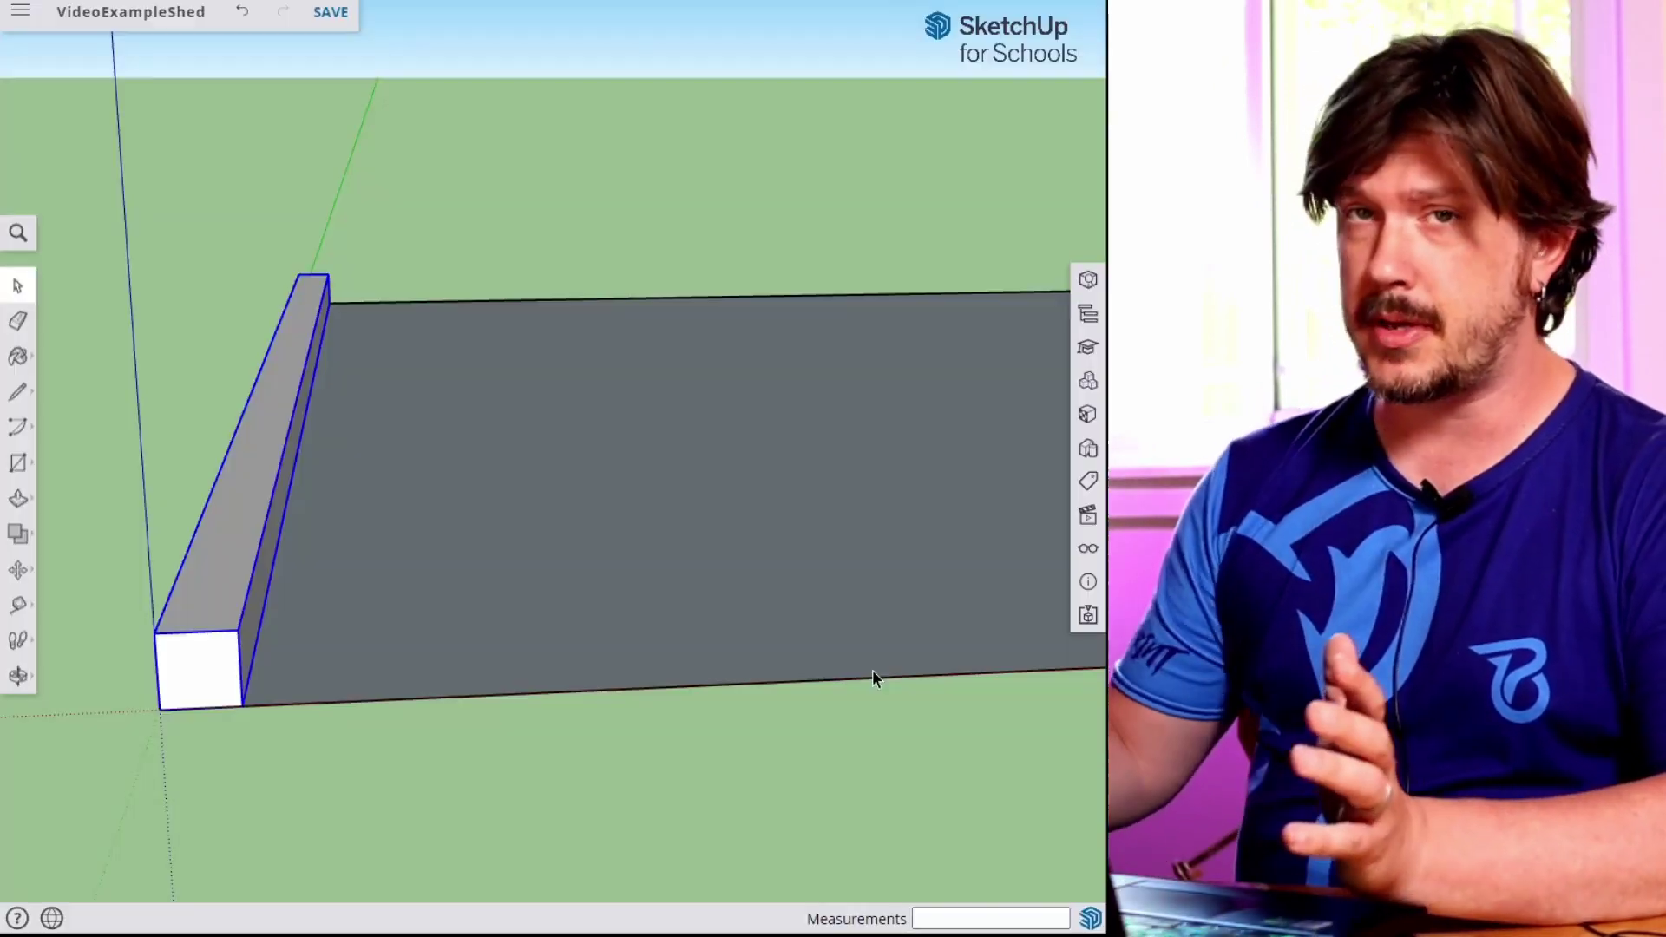
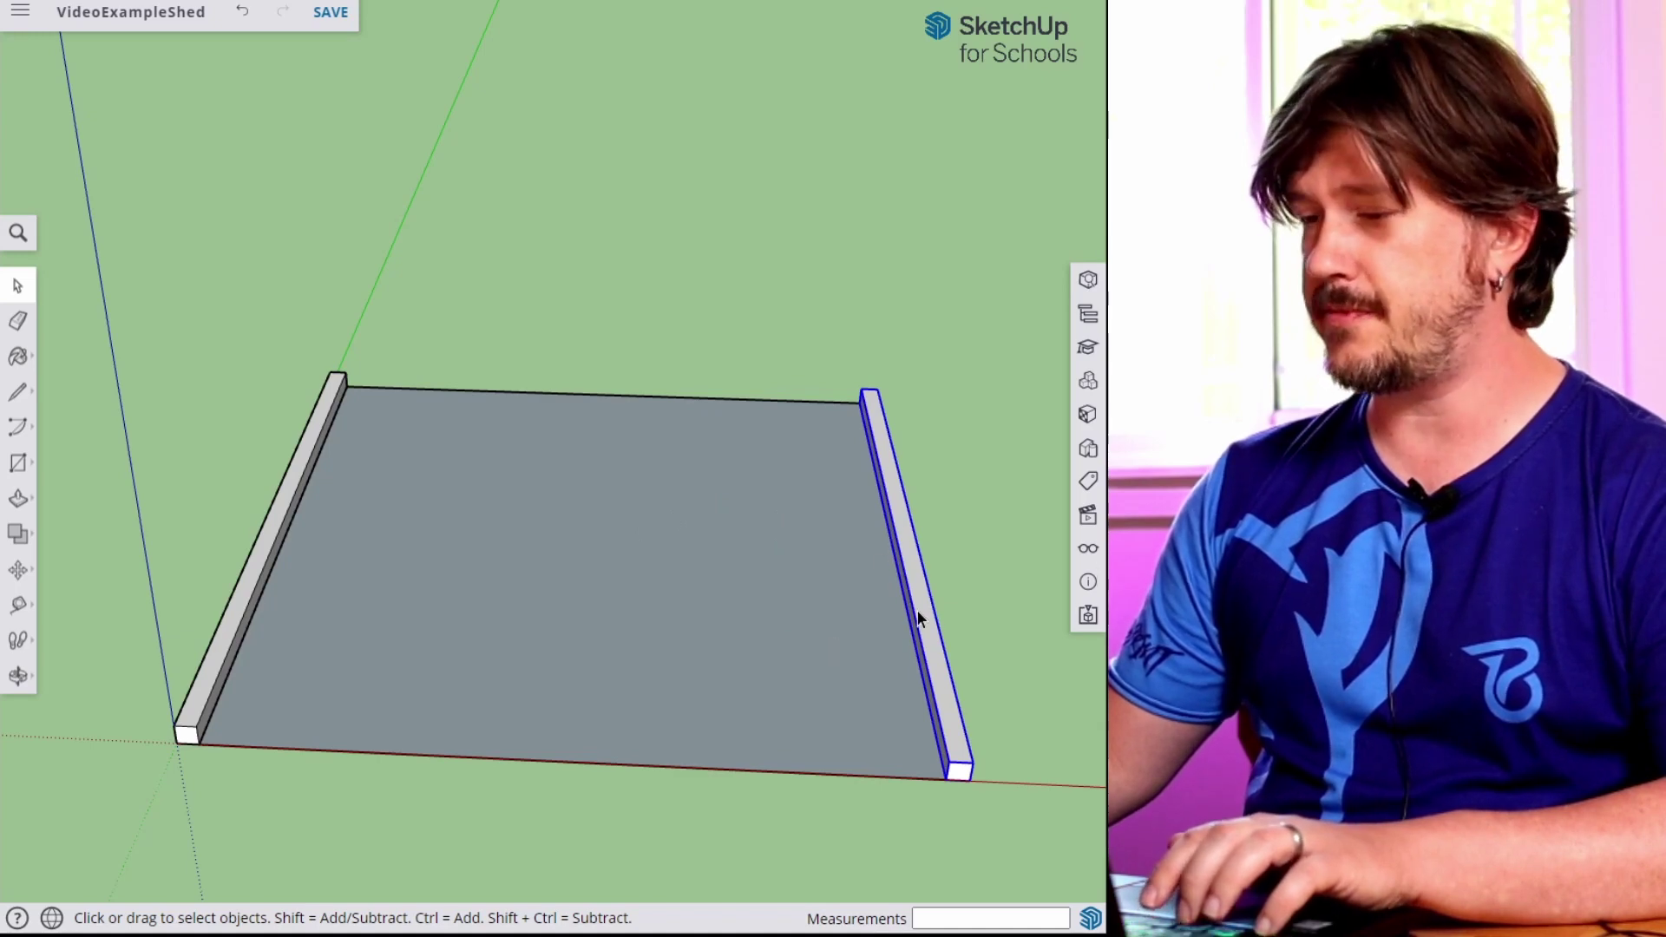
# Undo the previous beam copy and copy the beam again, snapping it flush to the floor's opposite side edge.
pyautogui.hotkey('ctrl', 'z')
pyautogui.press('m')
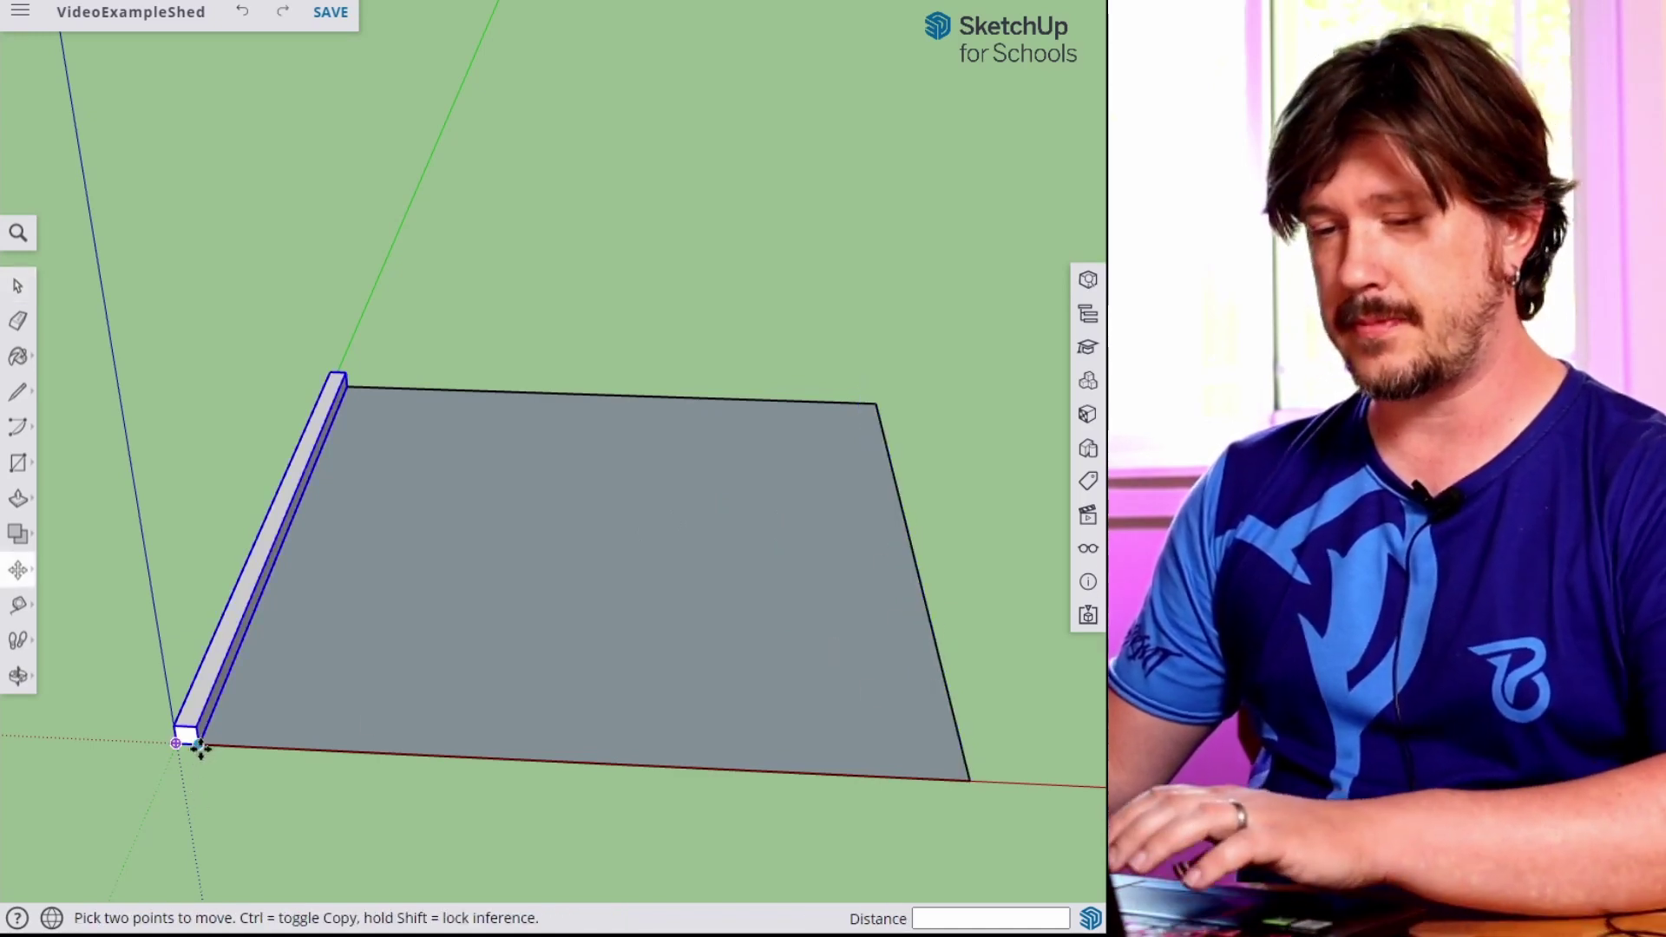
pyautogui.click(199, 743)
pyautogui.press('ctrl')
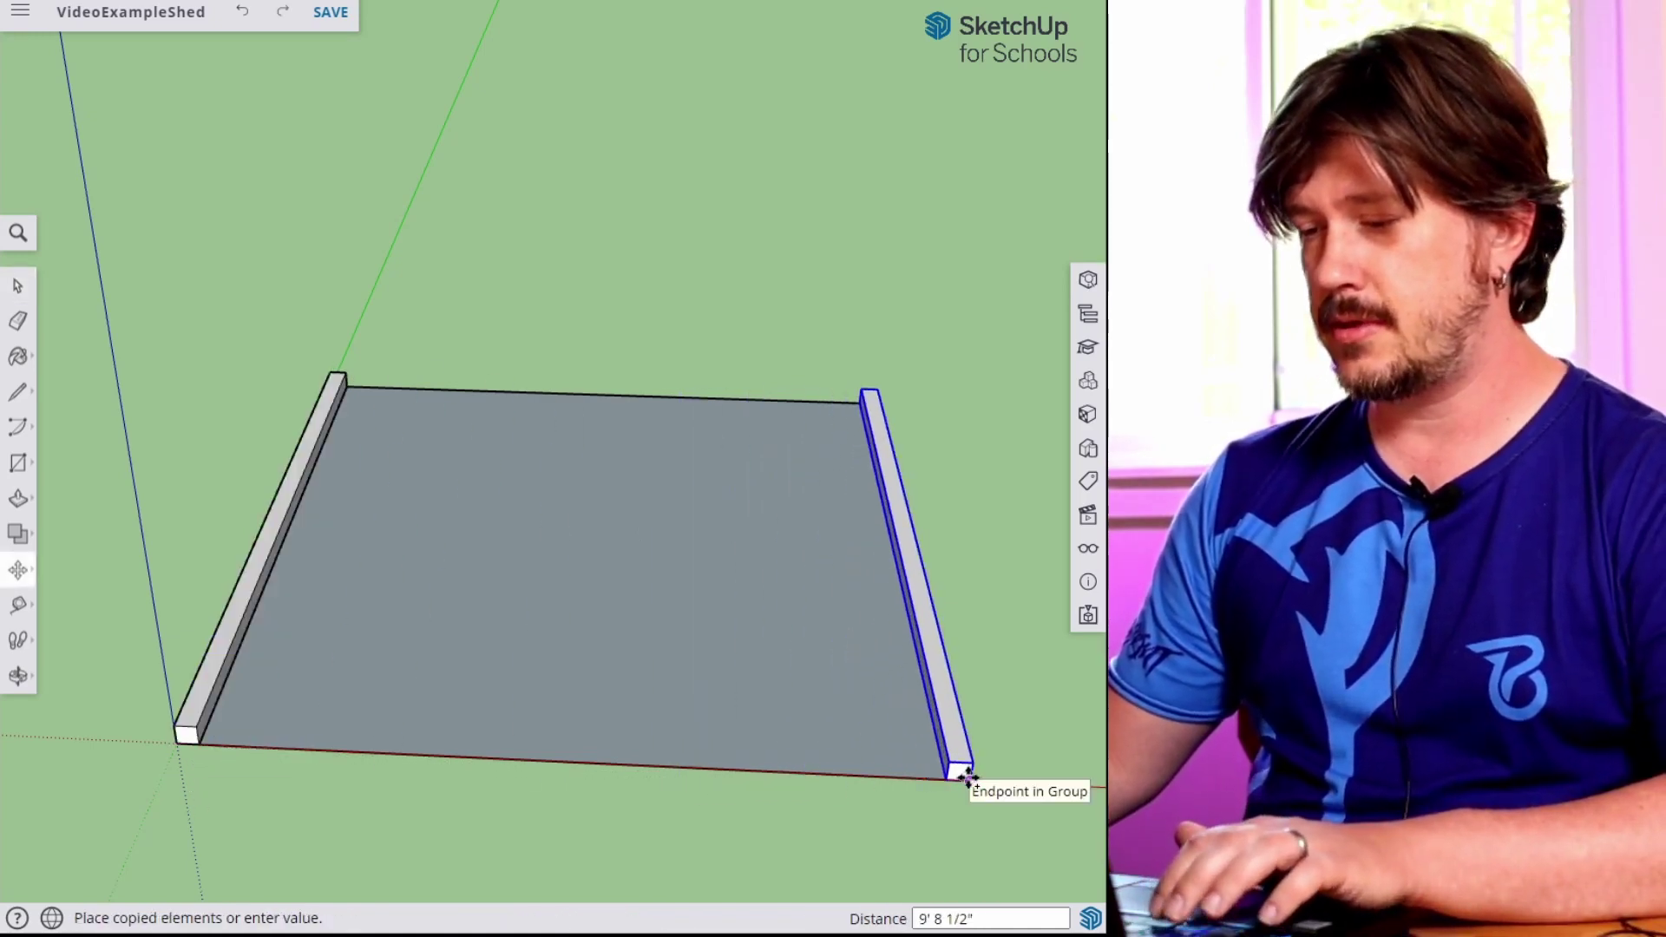
pyautogui.click(966, 775)
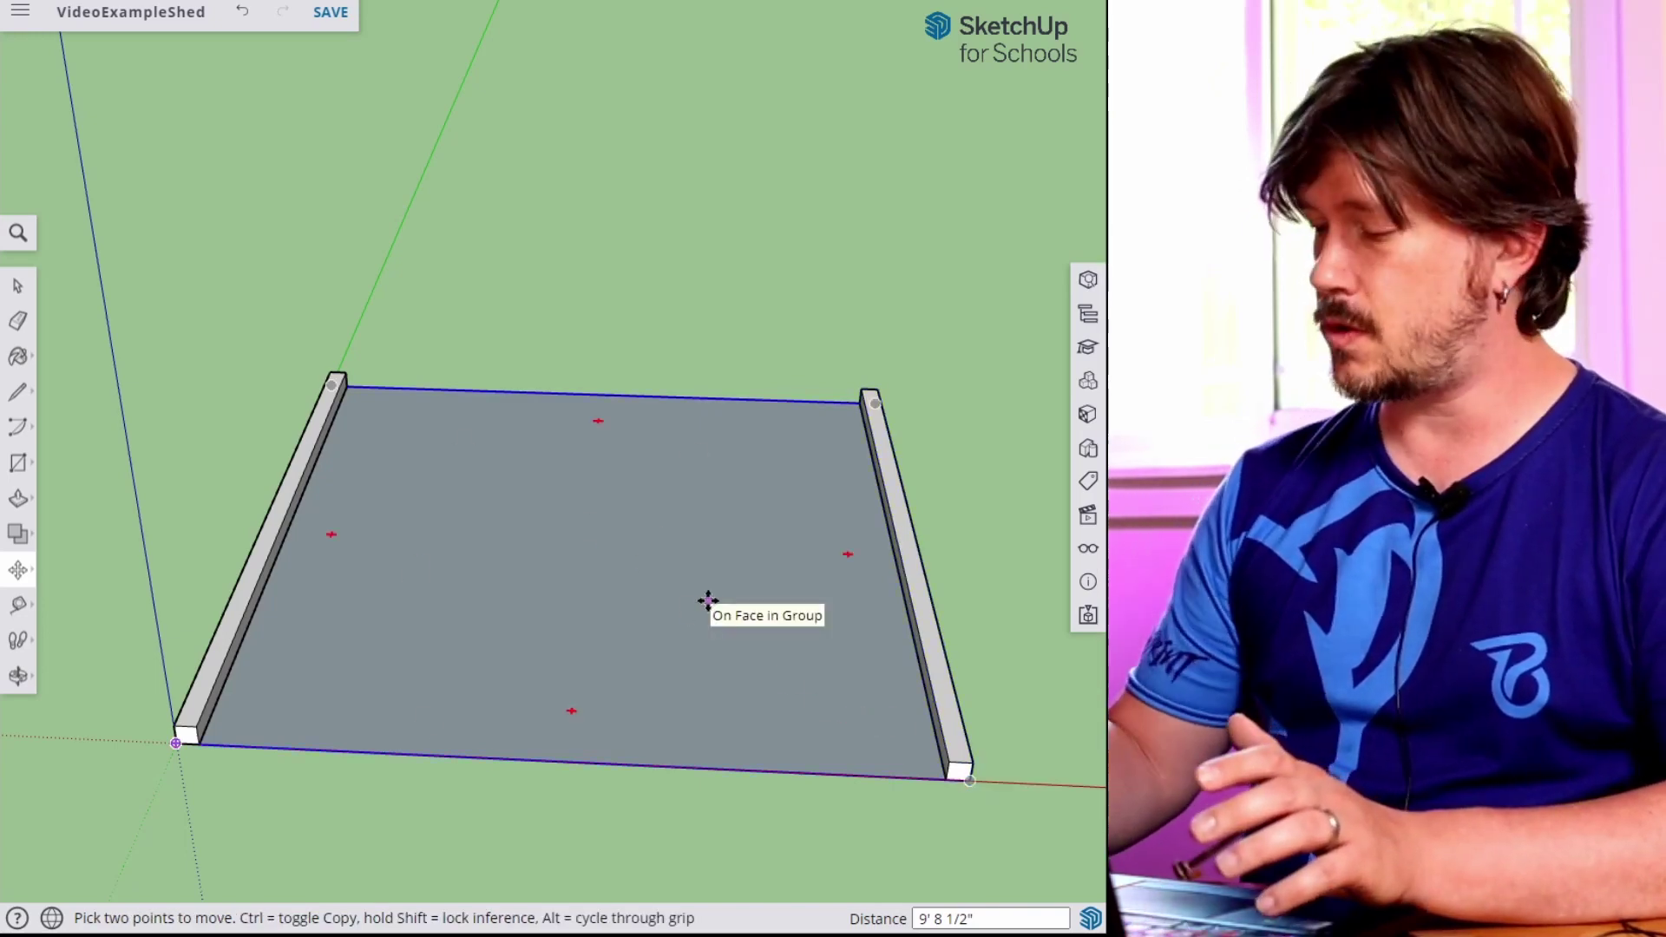
# Divide the beam copy distance by 3 to add equally spaced beams between the two outer ones.
pyautogui.write('/')
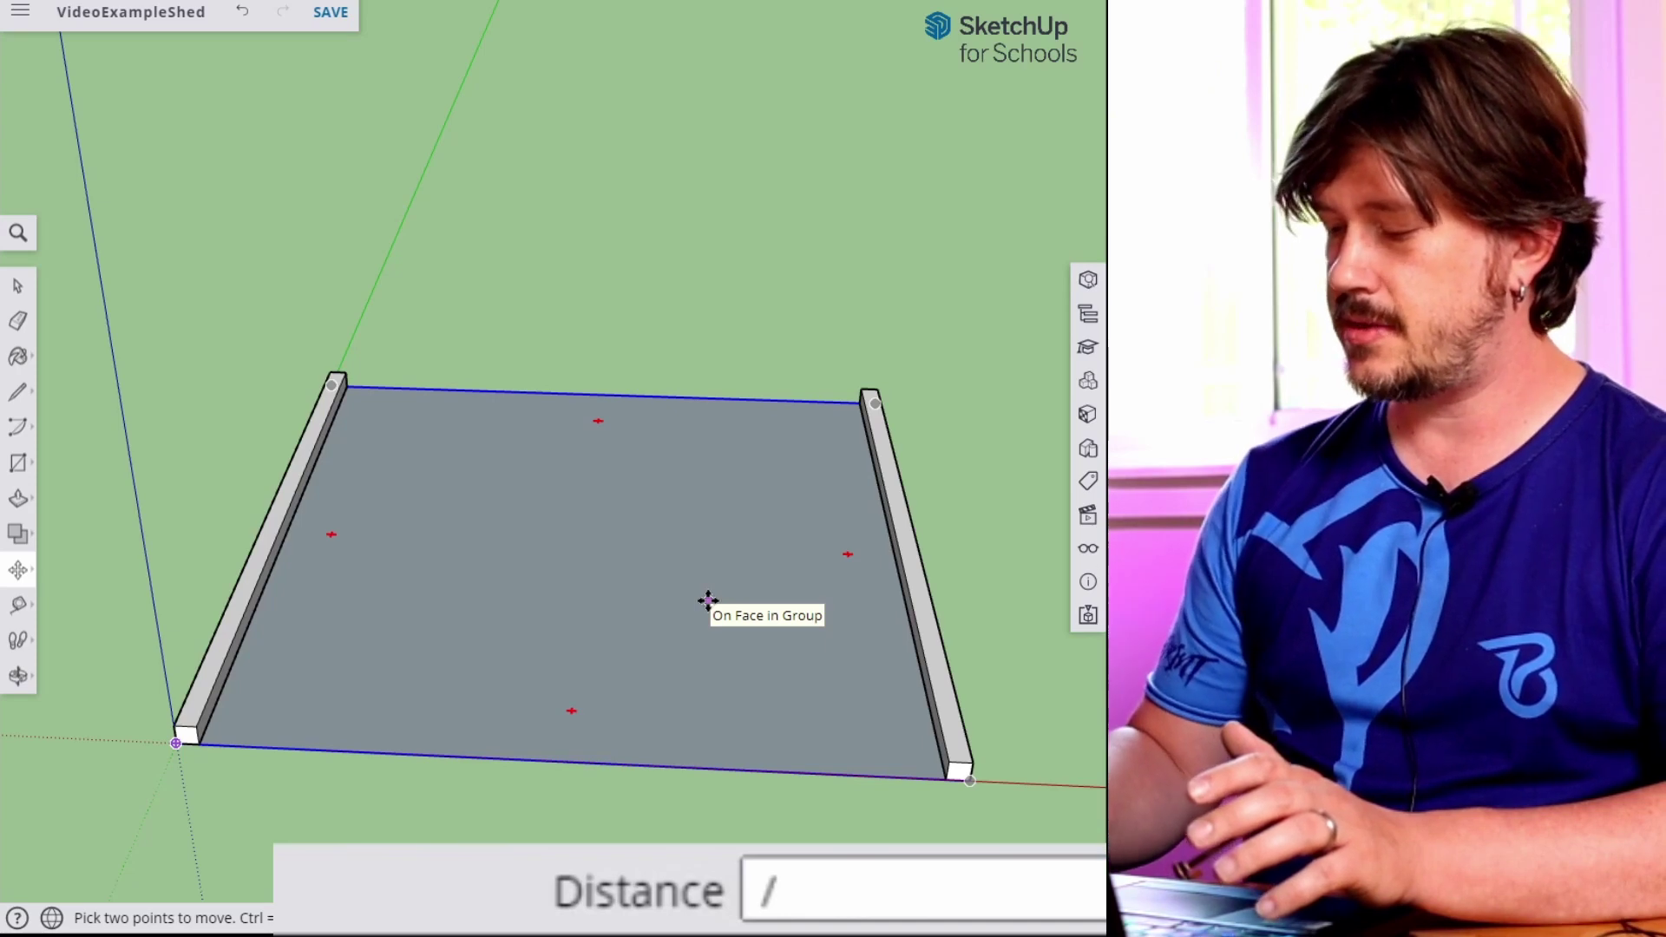
pyautogui.write('3')
pyautogui.press('Return')
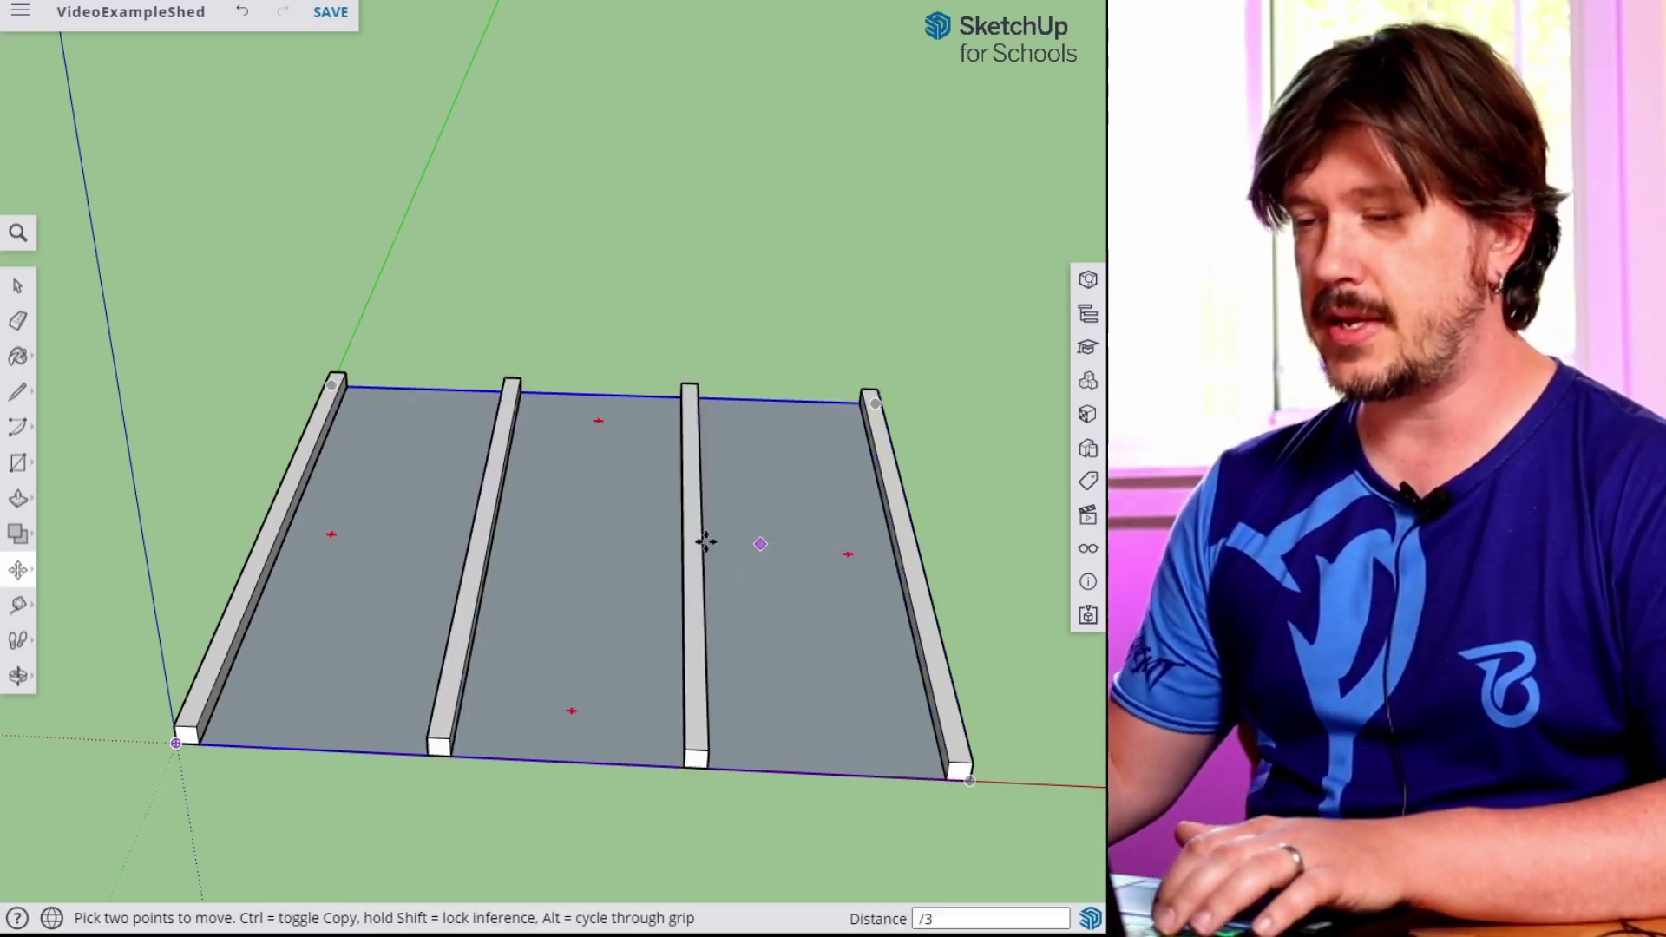
pyautogui.press('Escape')
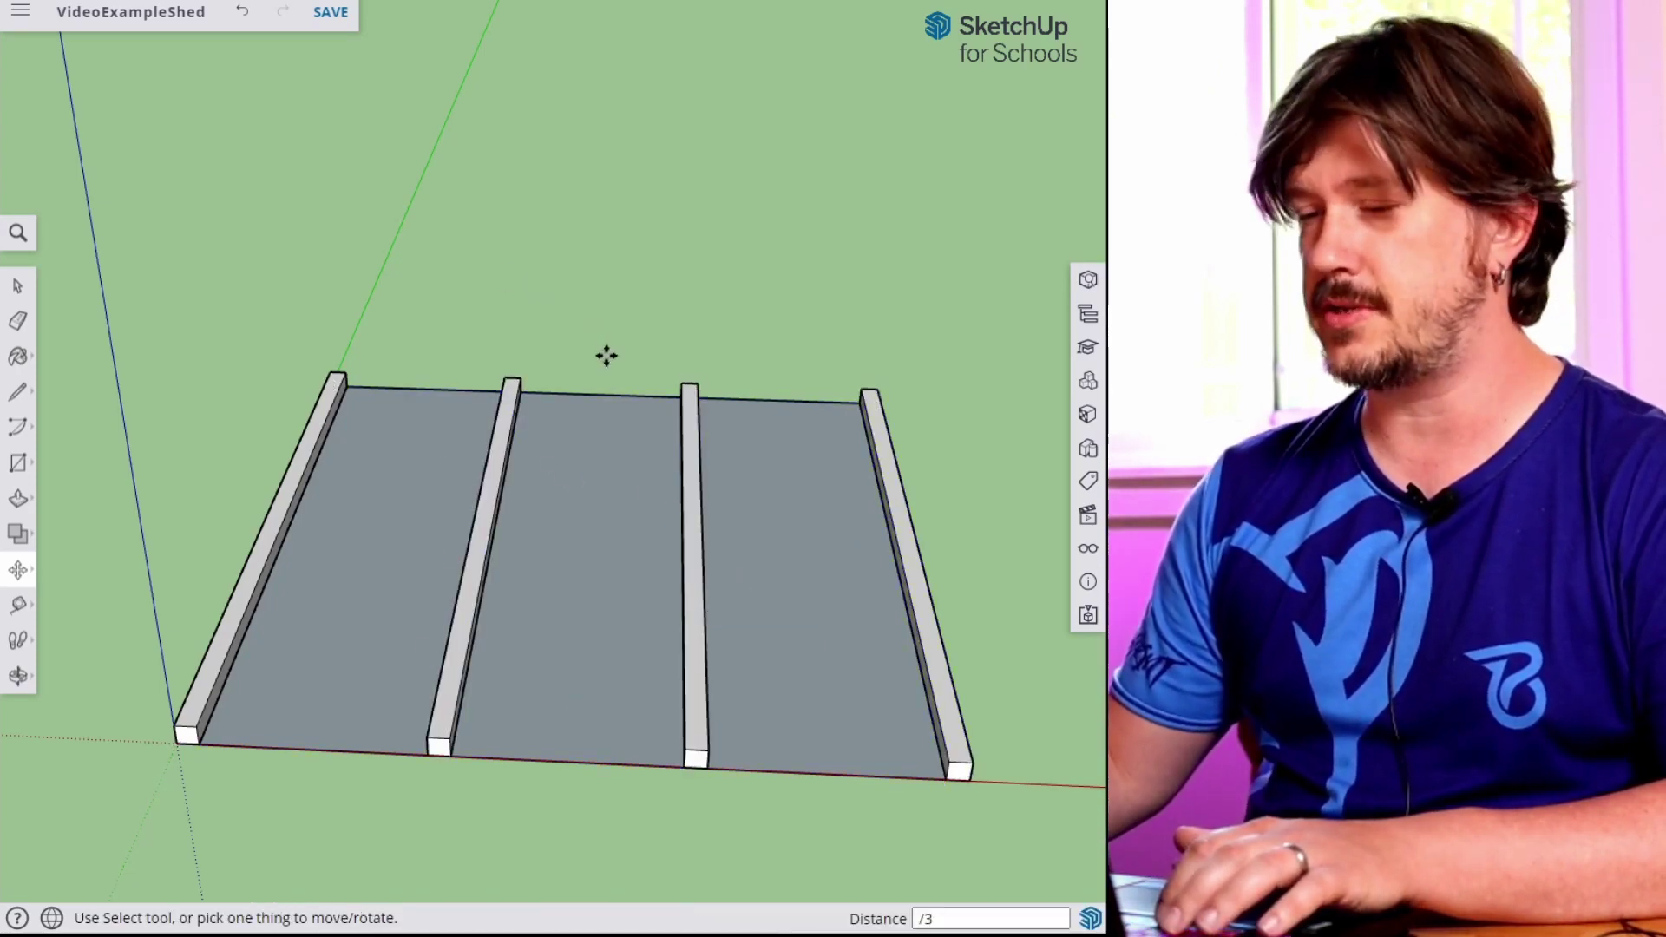
pyautogui.press('space')
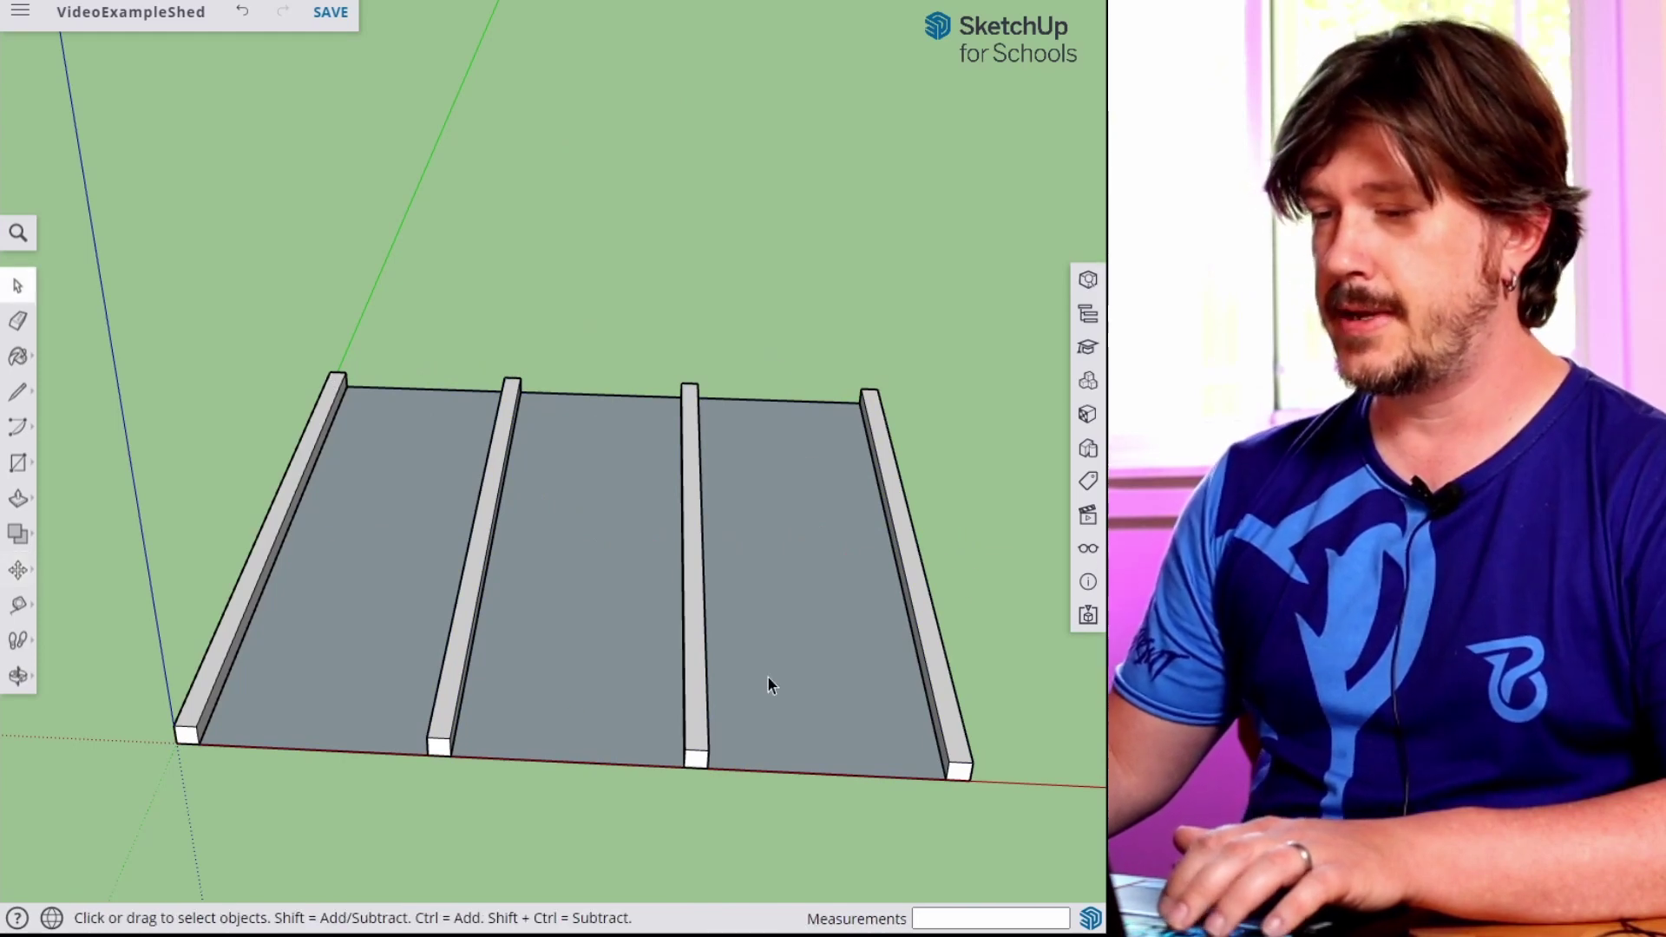
# Measure from the outer beam's top front corner to the neighbouring inner beam with the Tape Measure.
pyautogui.scroll(3, 767, 675)
pyautogui.press('t')
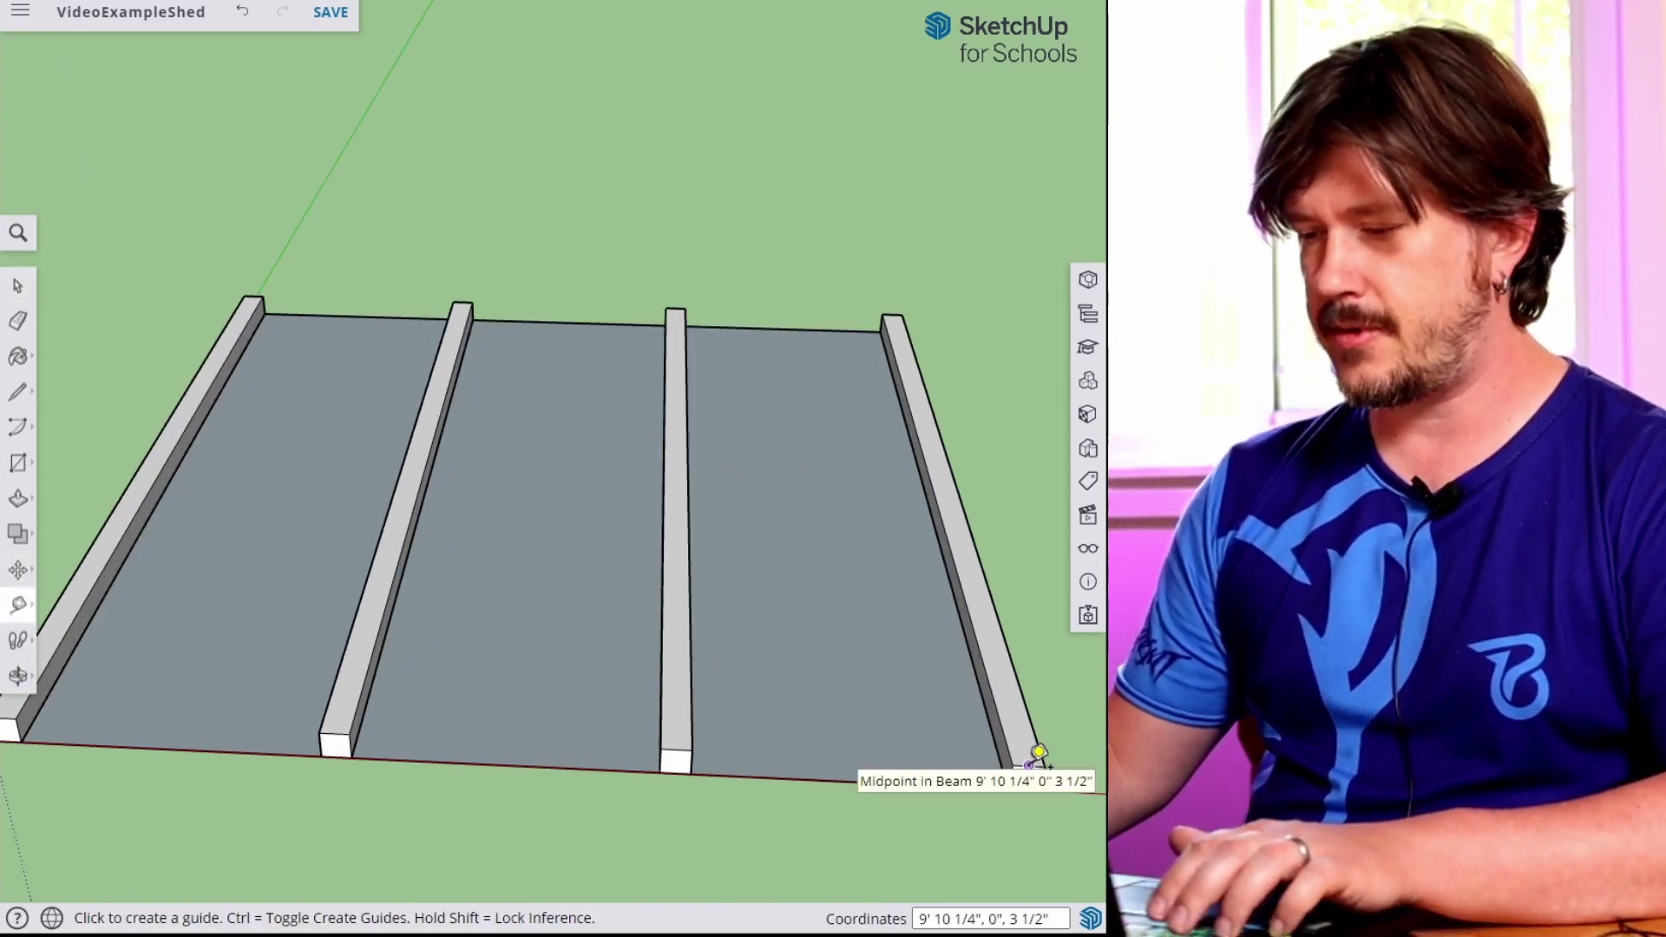
pyautogui.click(1043, 764)
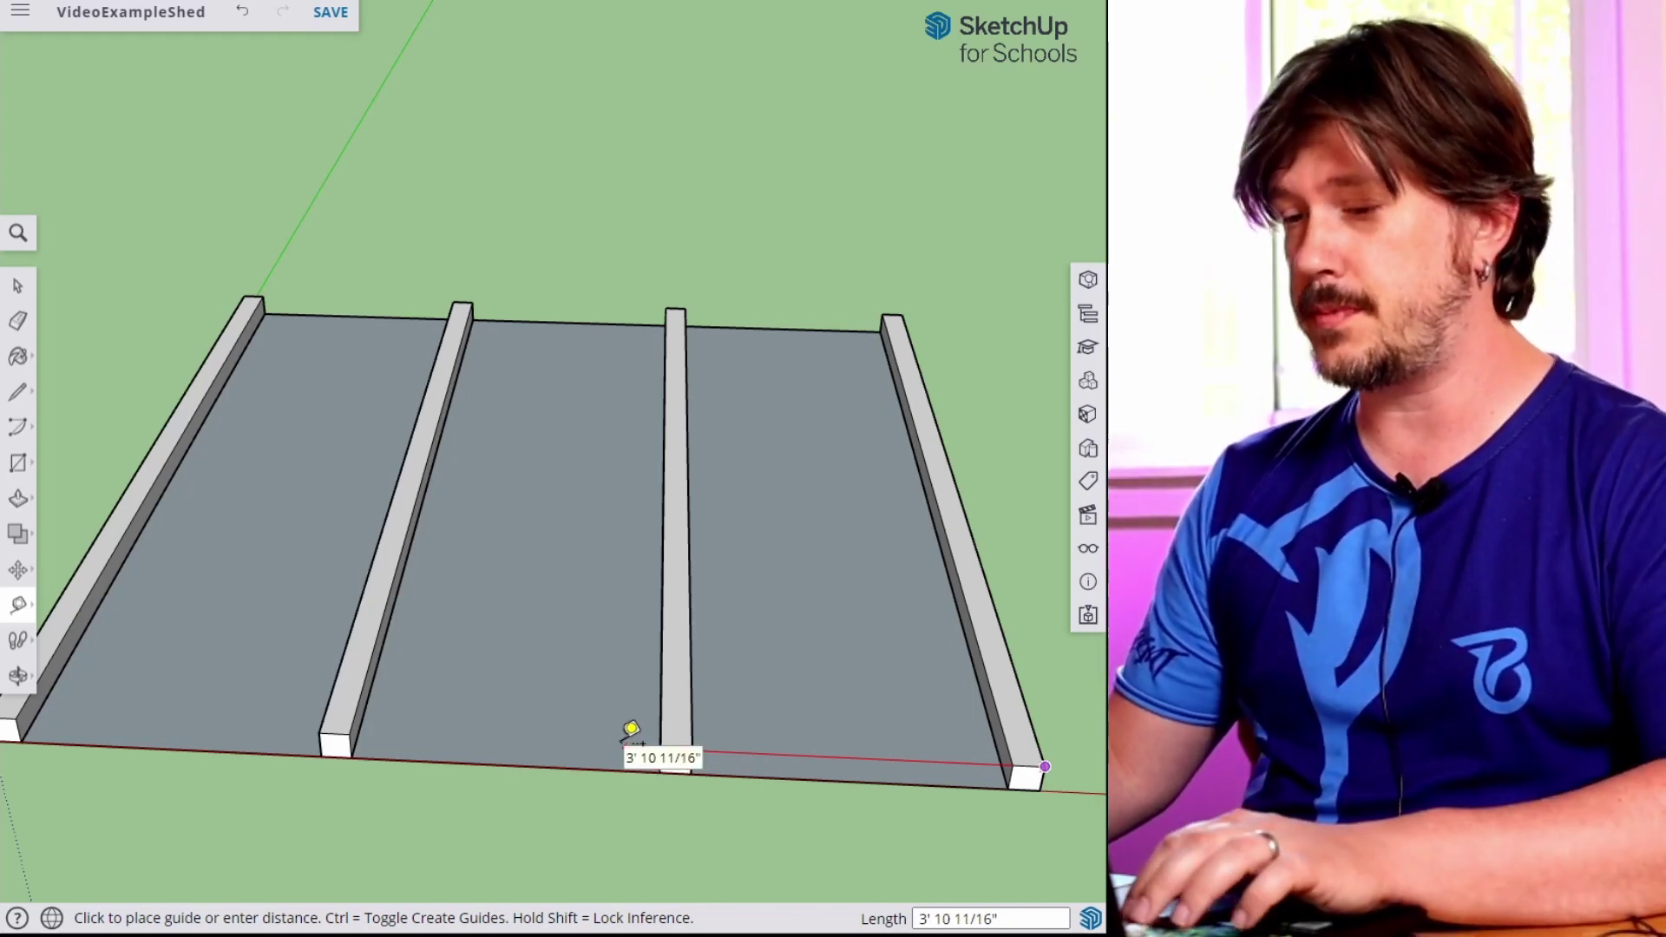
pyautogui.press('Escape')
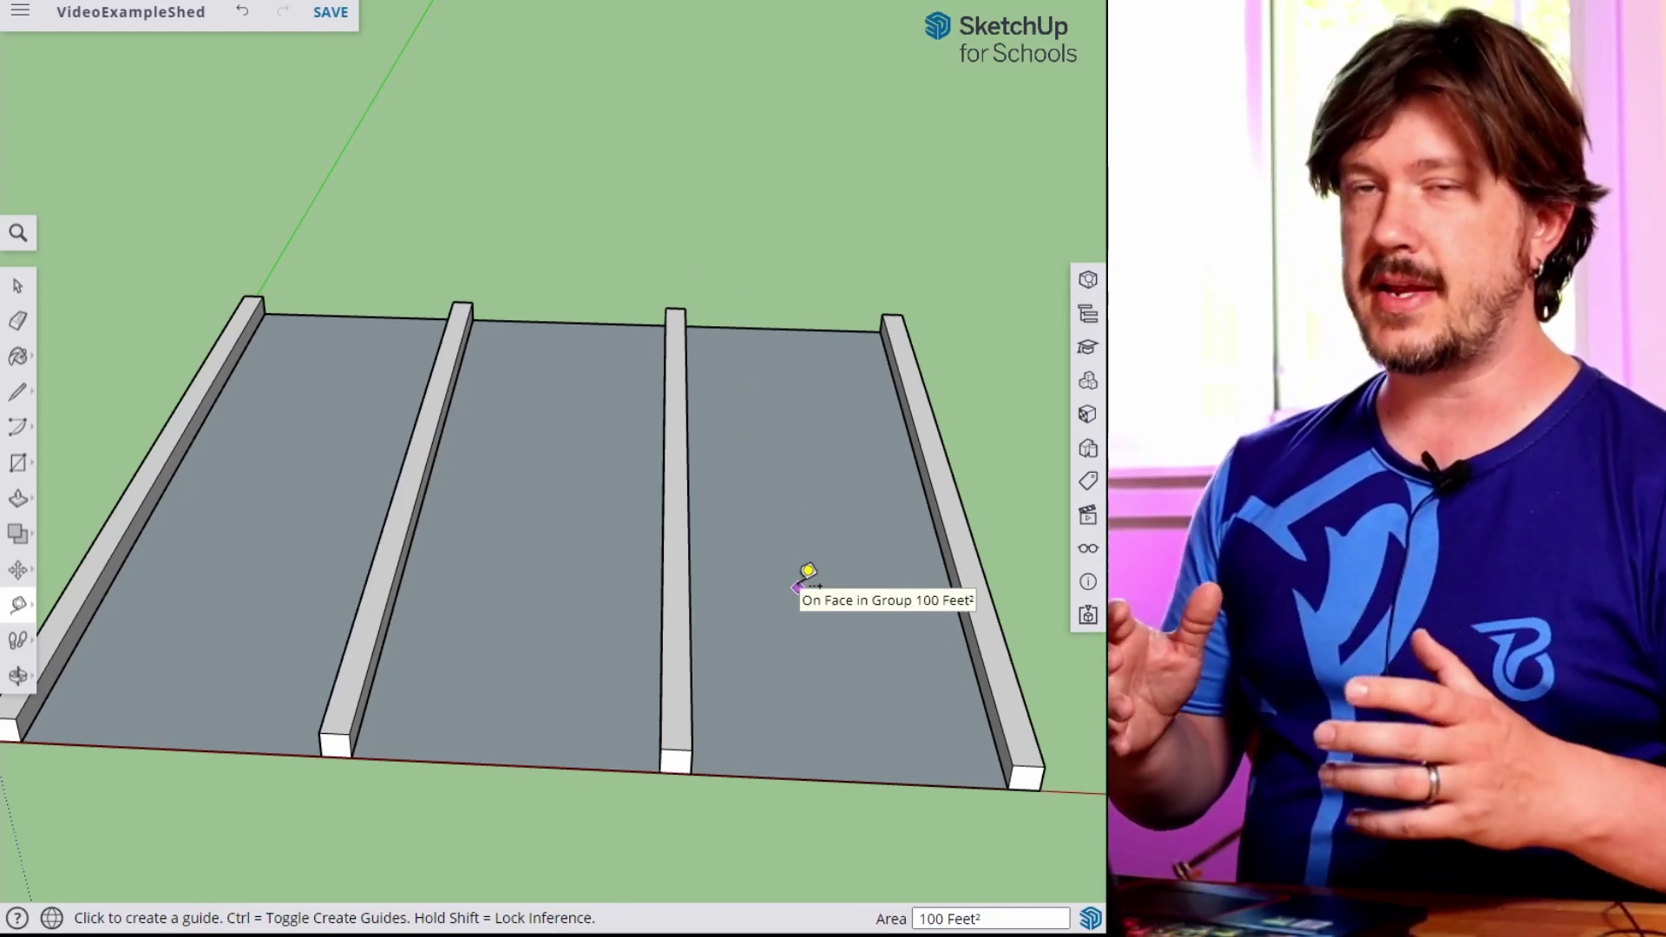
pyautogui.click(1045, 766)
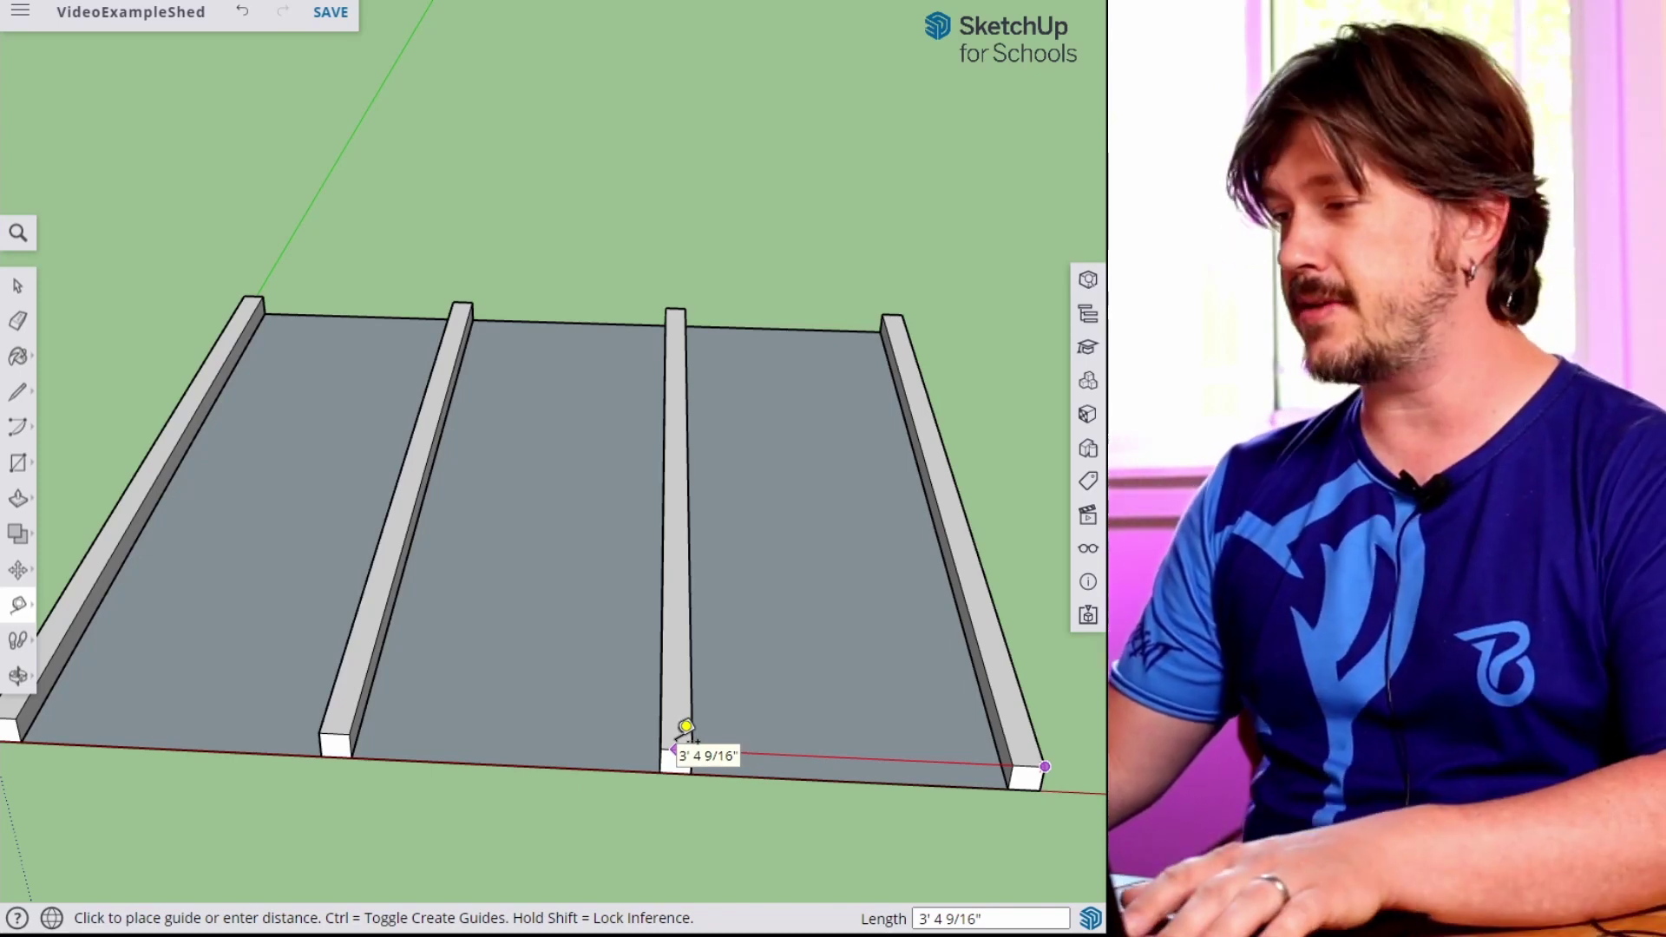
pyautogui.click(686, 727)
pyautogui.press('space')
# Draw a 1.5" deep rectangle along the floor's front edge, spanning the gap between the origin beam and its neighbour.
pyautogui.scroll(-3, 618, 270)
pyautogui.moveTo(538, 531); pyautogui.dragTo(547, 364, button='middle')
pyautogui.scroll(5, 532, 435)
pyautogui.press('r')
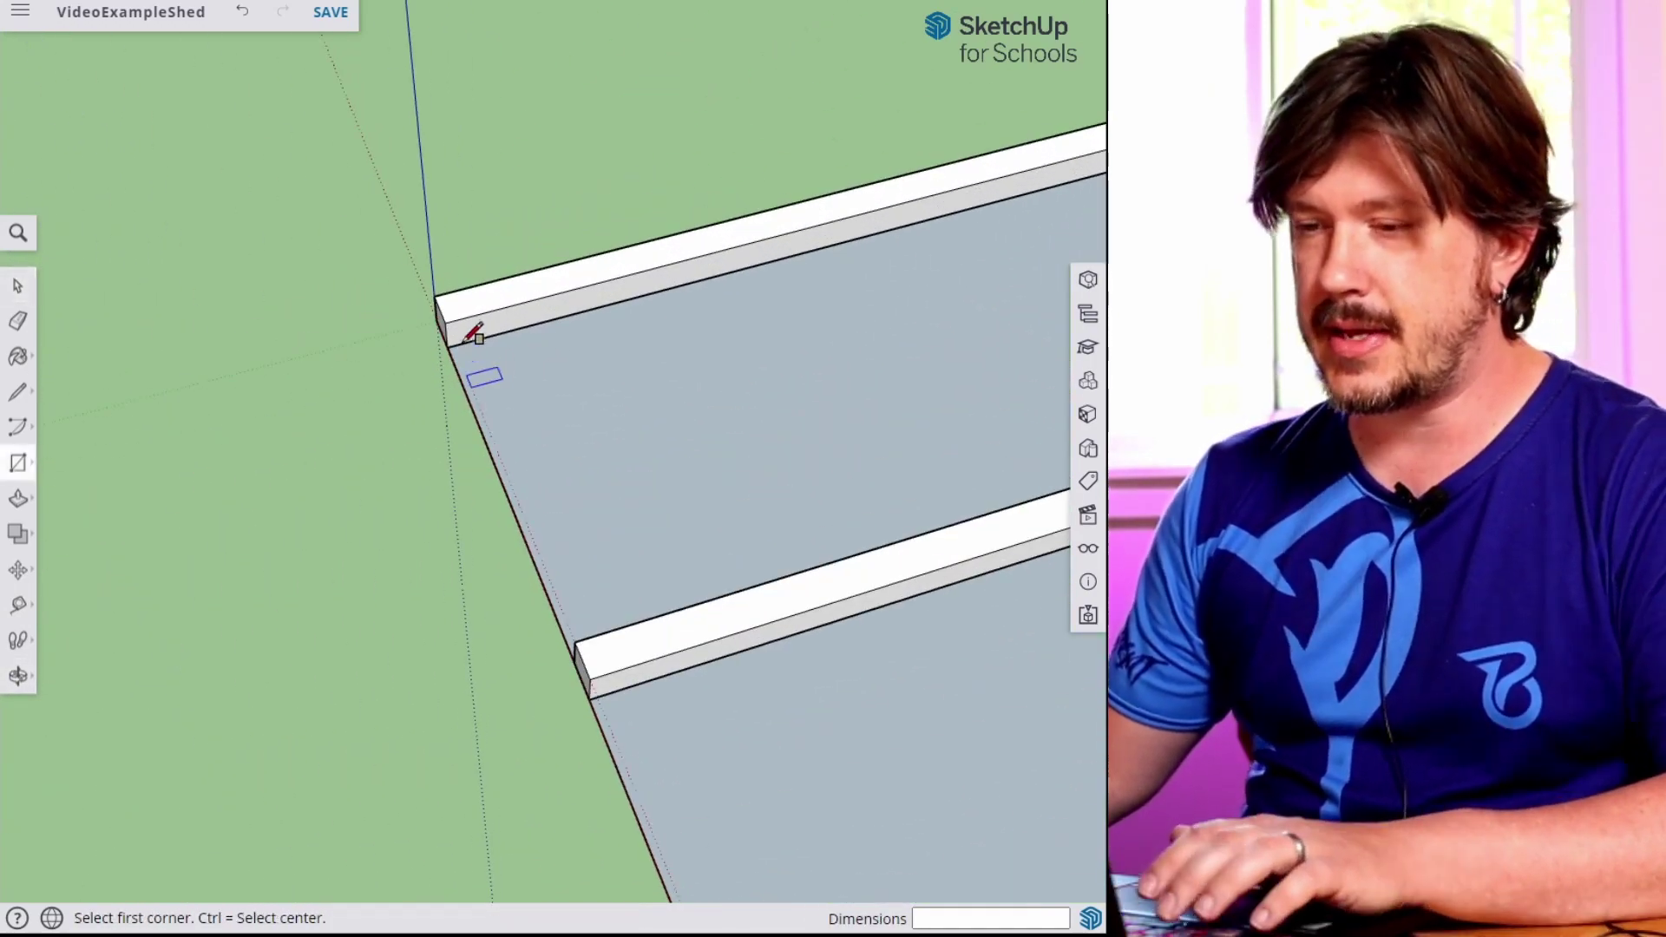
pyautogui.click(450, 339)
pyautogui.moveTo(584, 632); pyautogui.dragTo(810, 454, button='middle')
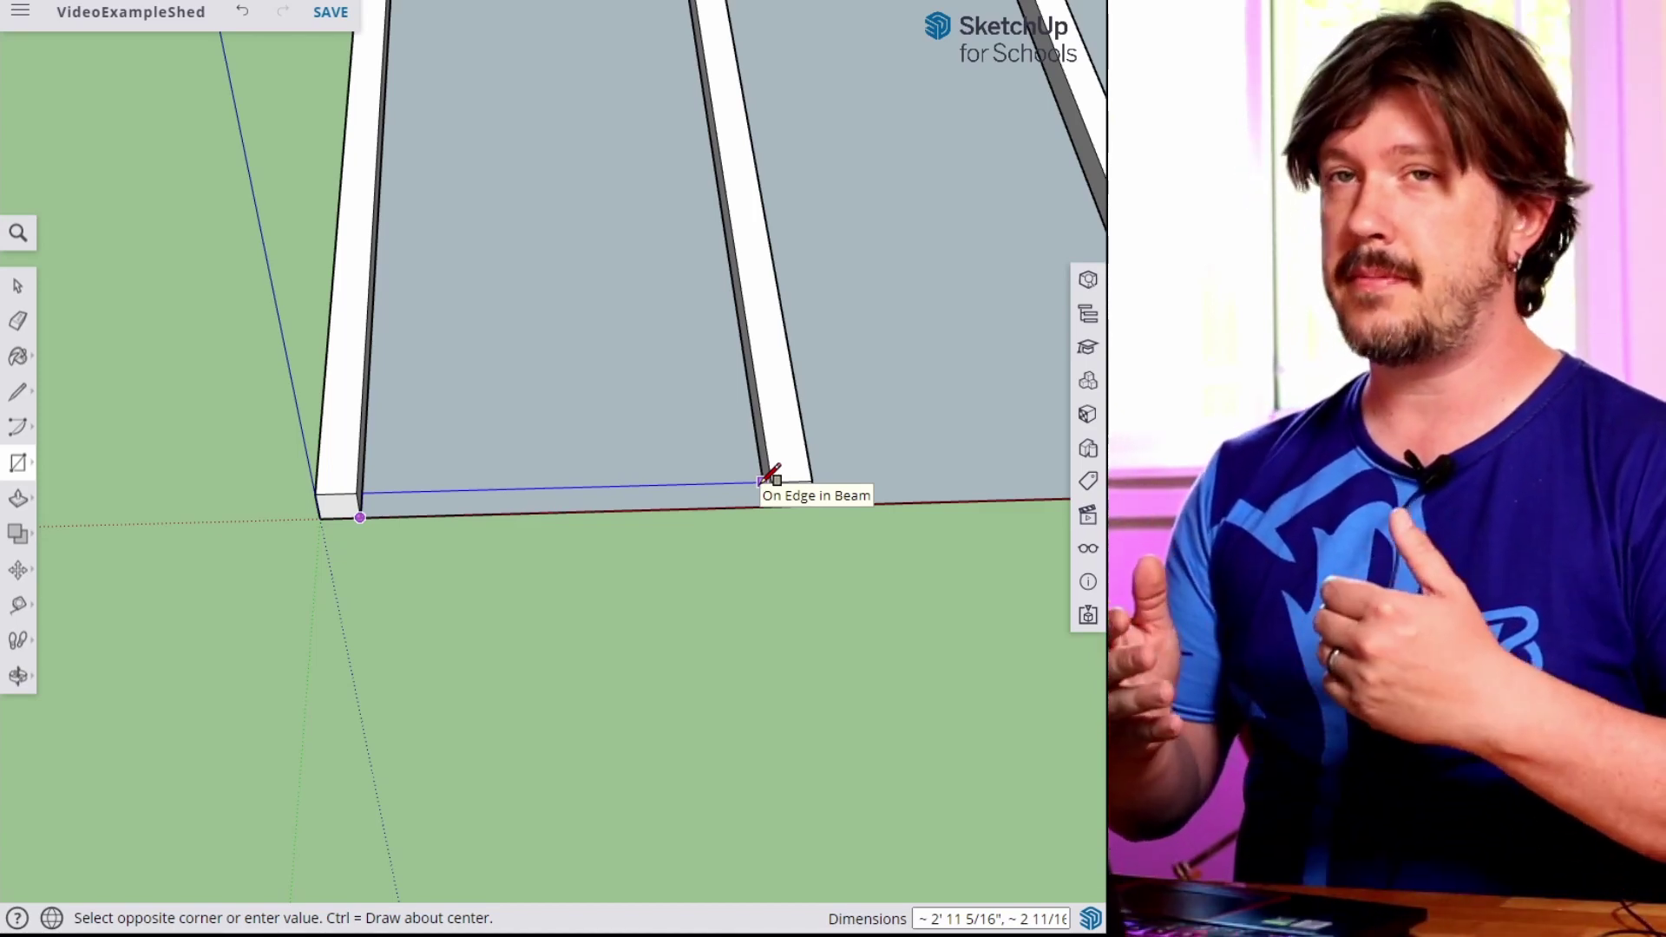
pyautogui.write(',')
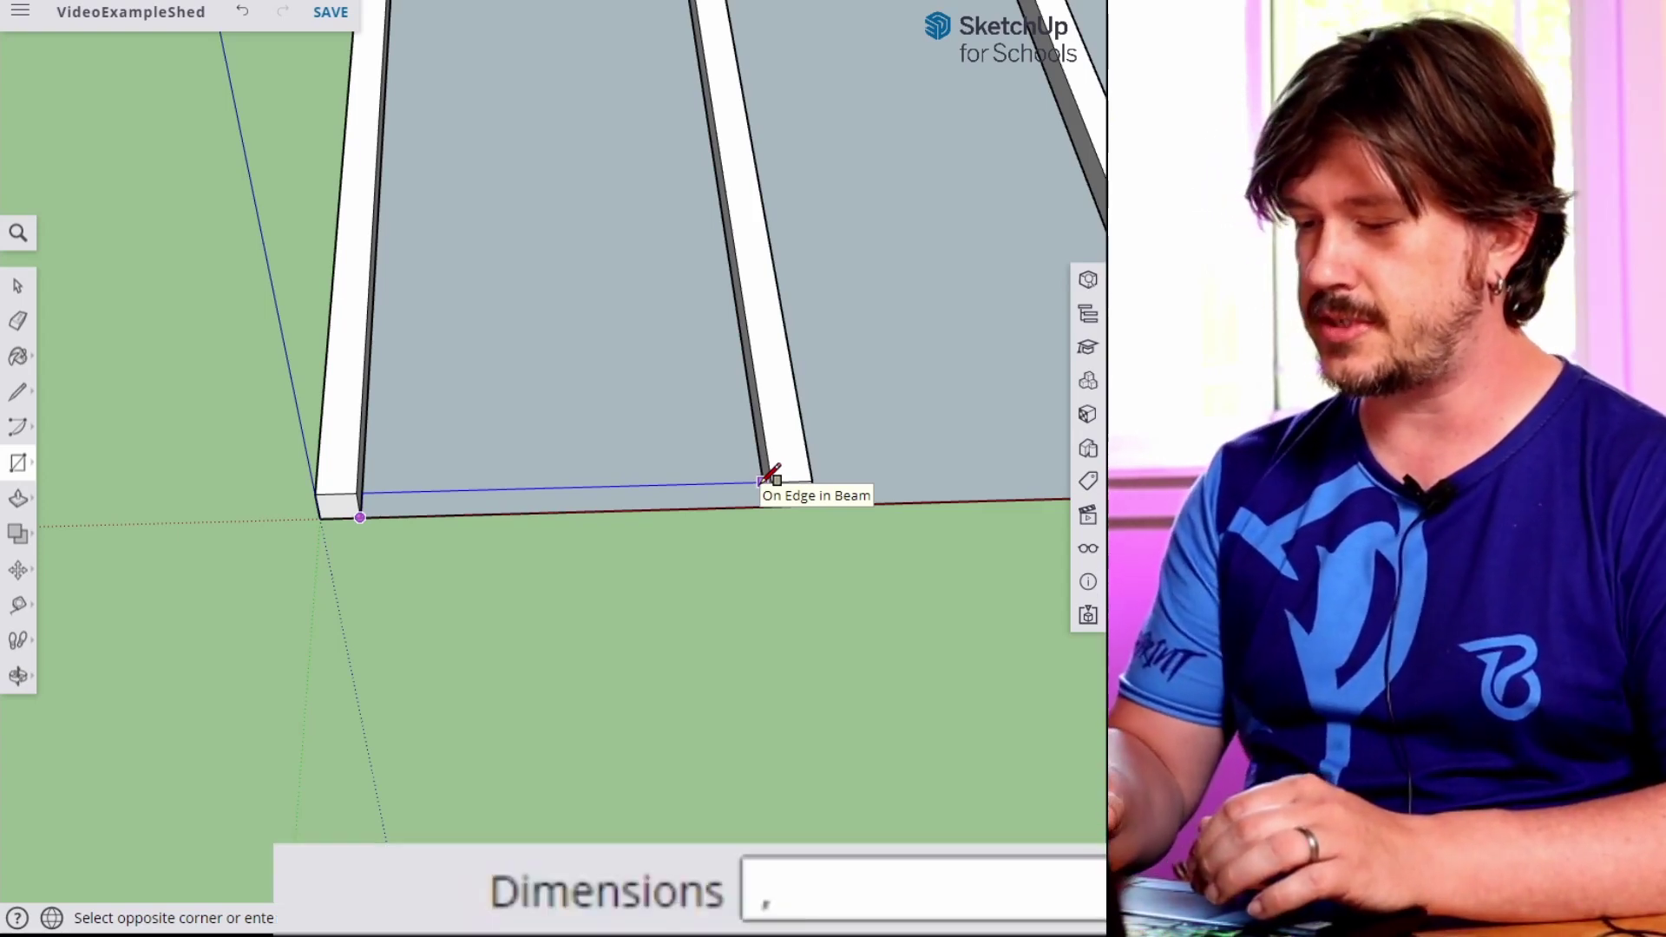
pyautogui.write('1.5')
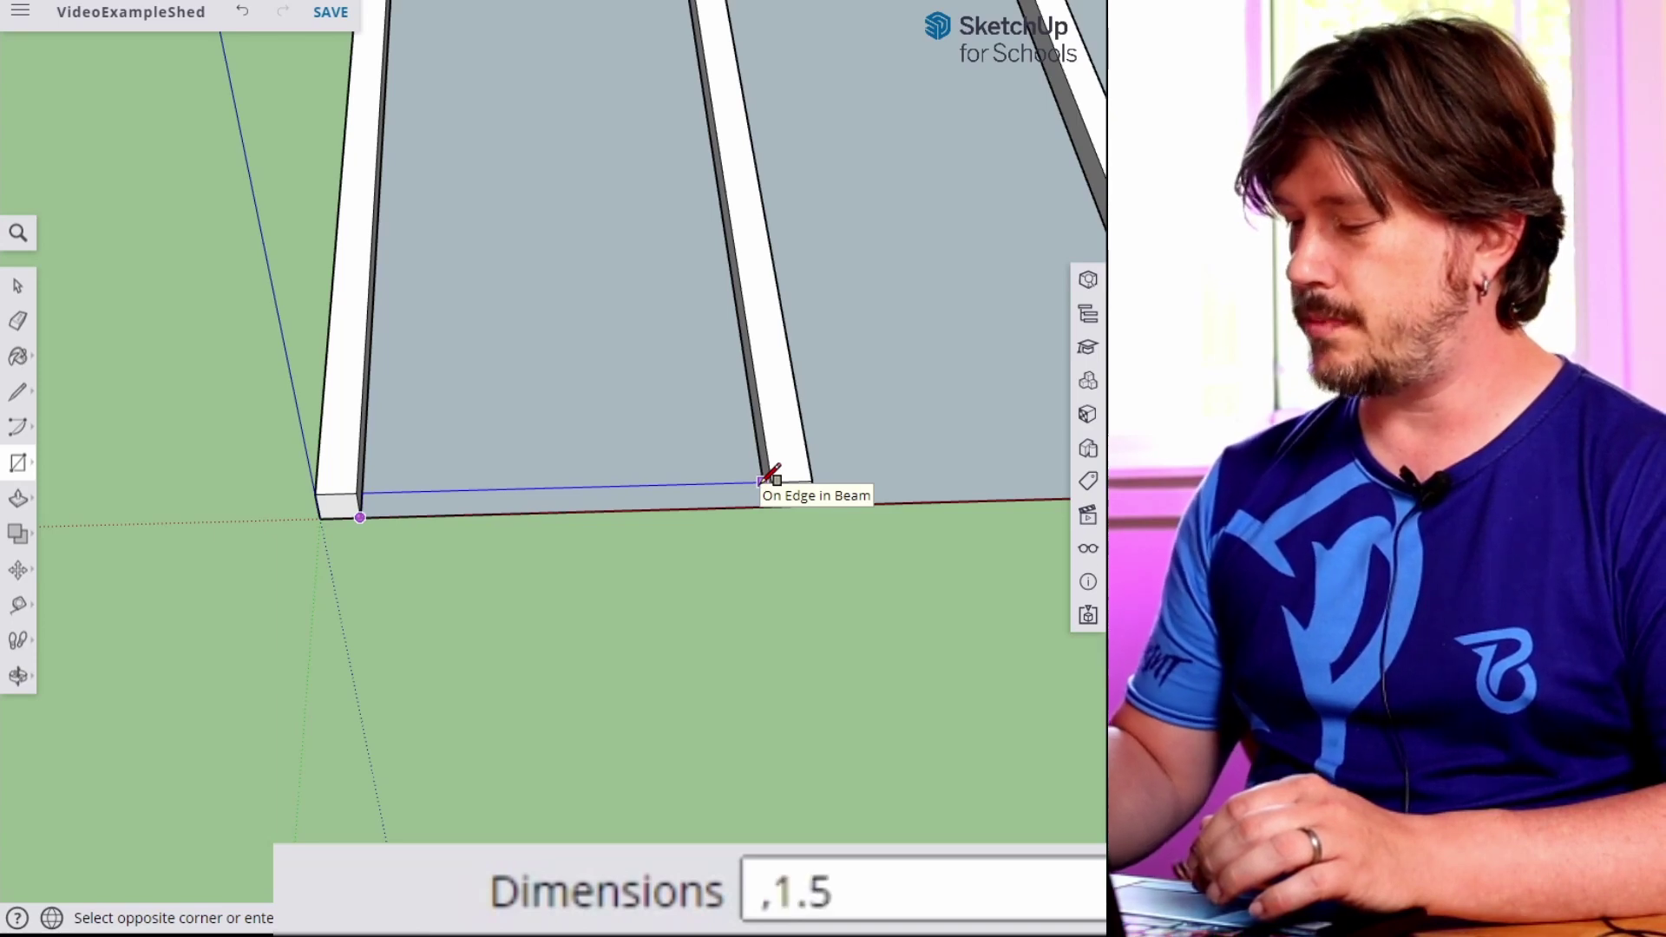
pyautogui.press('Return')
# Push/Pull the rectangle between the two beams up to the height of the beams' top faces.
pyautogui.press('p')
pyautogui.scroll(3, 729, 521)
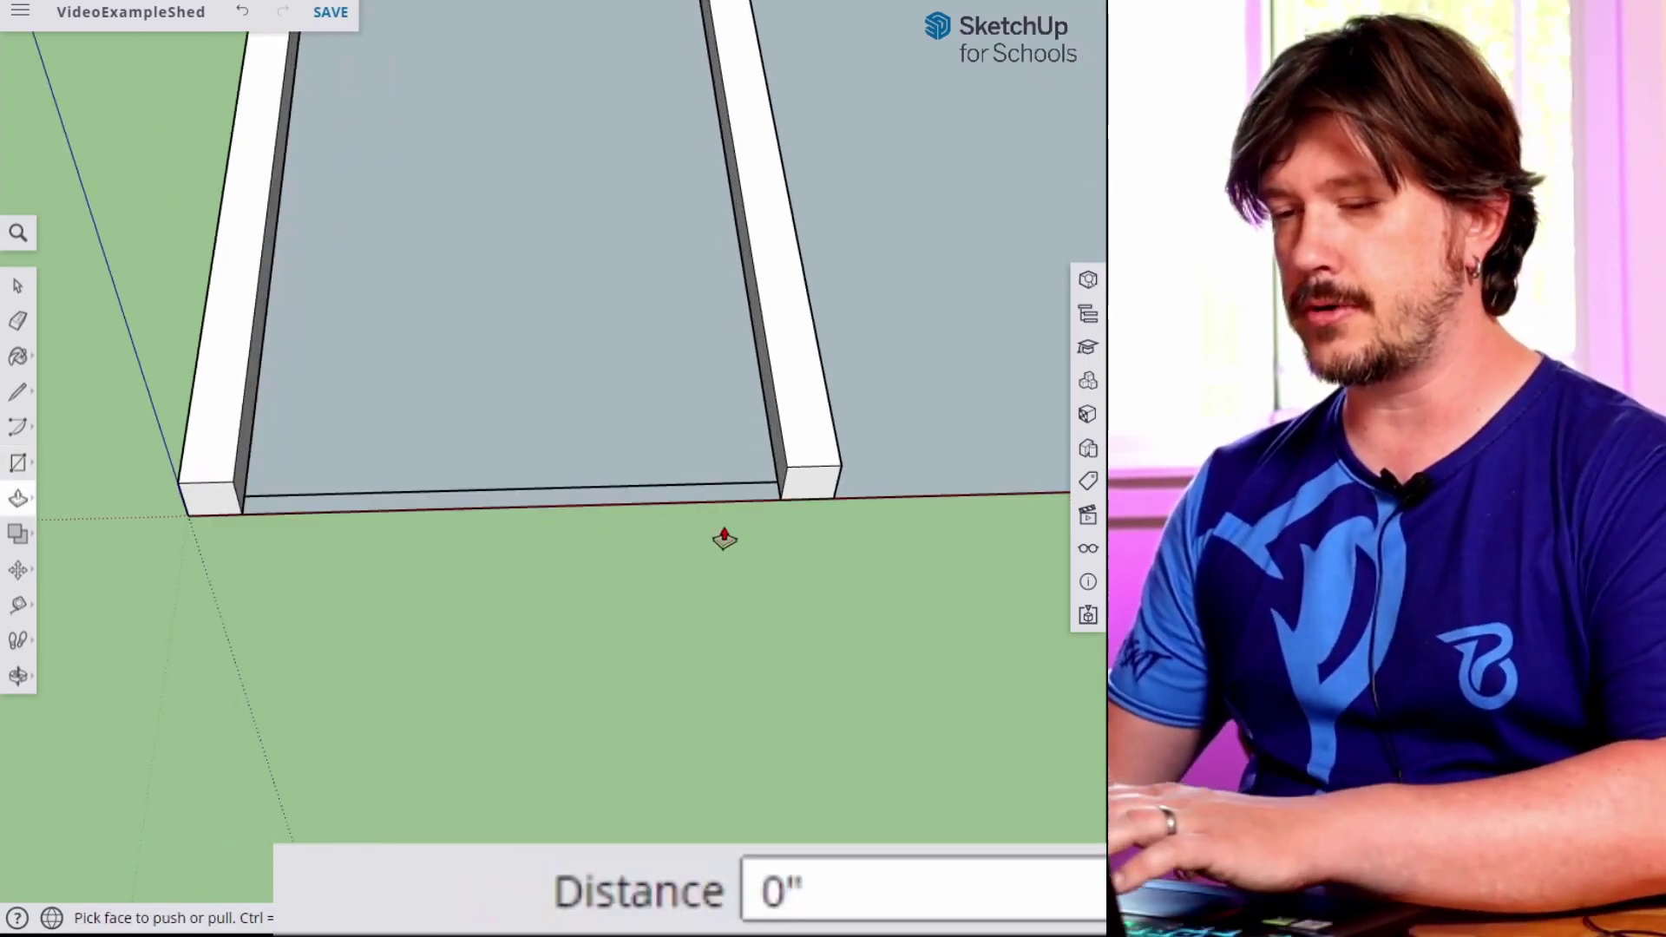
pyautogui.click(797, 459)
pyautogui.click(825, 471)
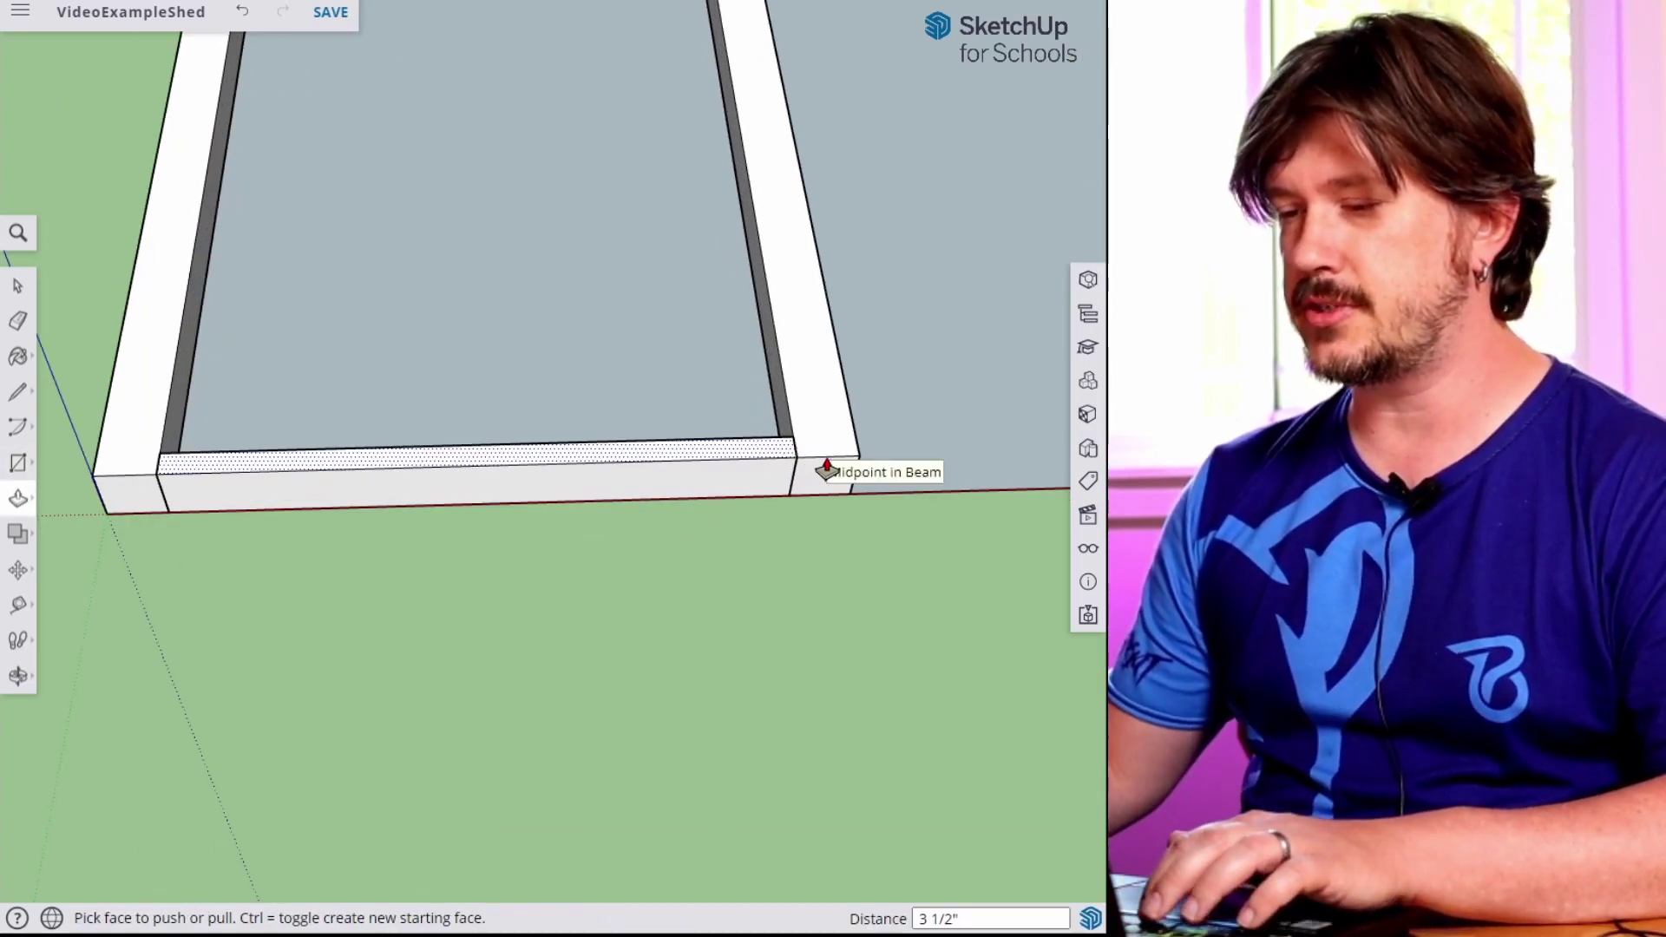
# Turn the new board between the beams into a component named Floor Joist.
pyautogui.press('space')
pyautogui.click(685, 476)
pyautogui.rightClick(684, 472)
pyautogui.click(821, 661)
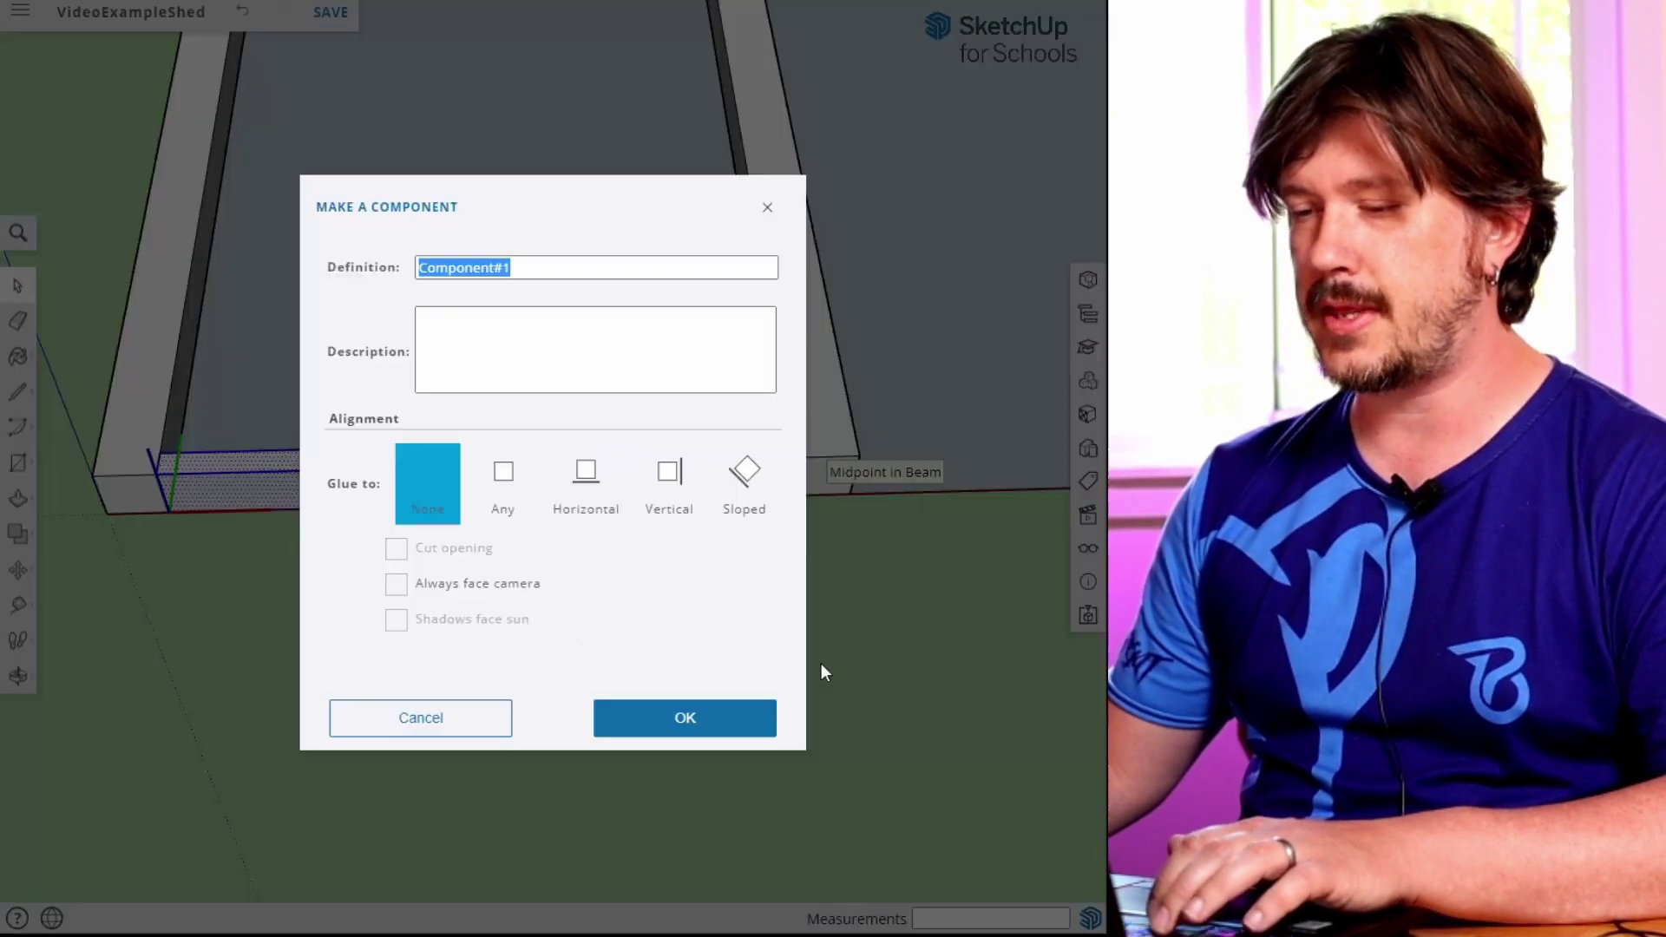
pyautogui.write('Floor Joist')
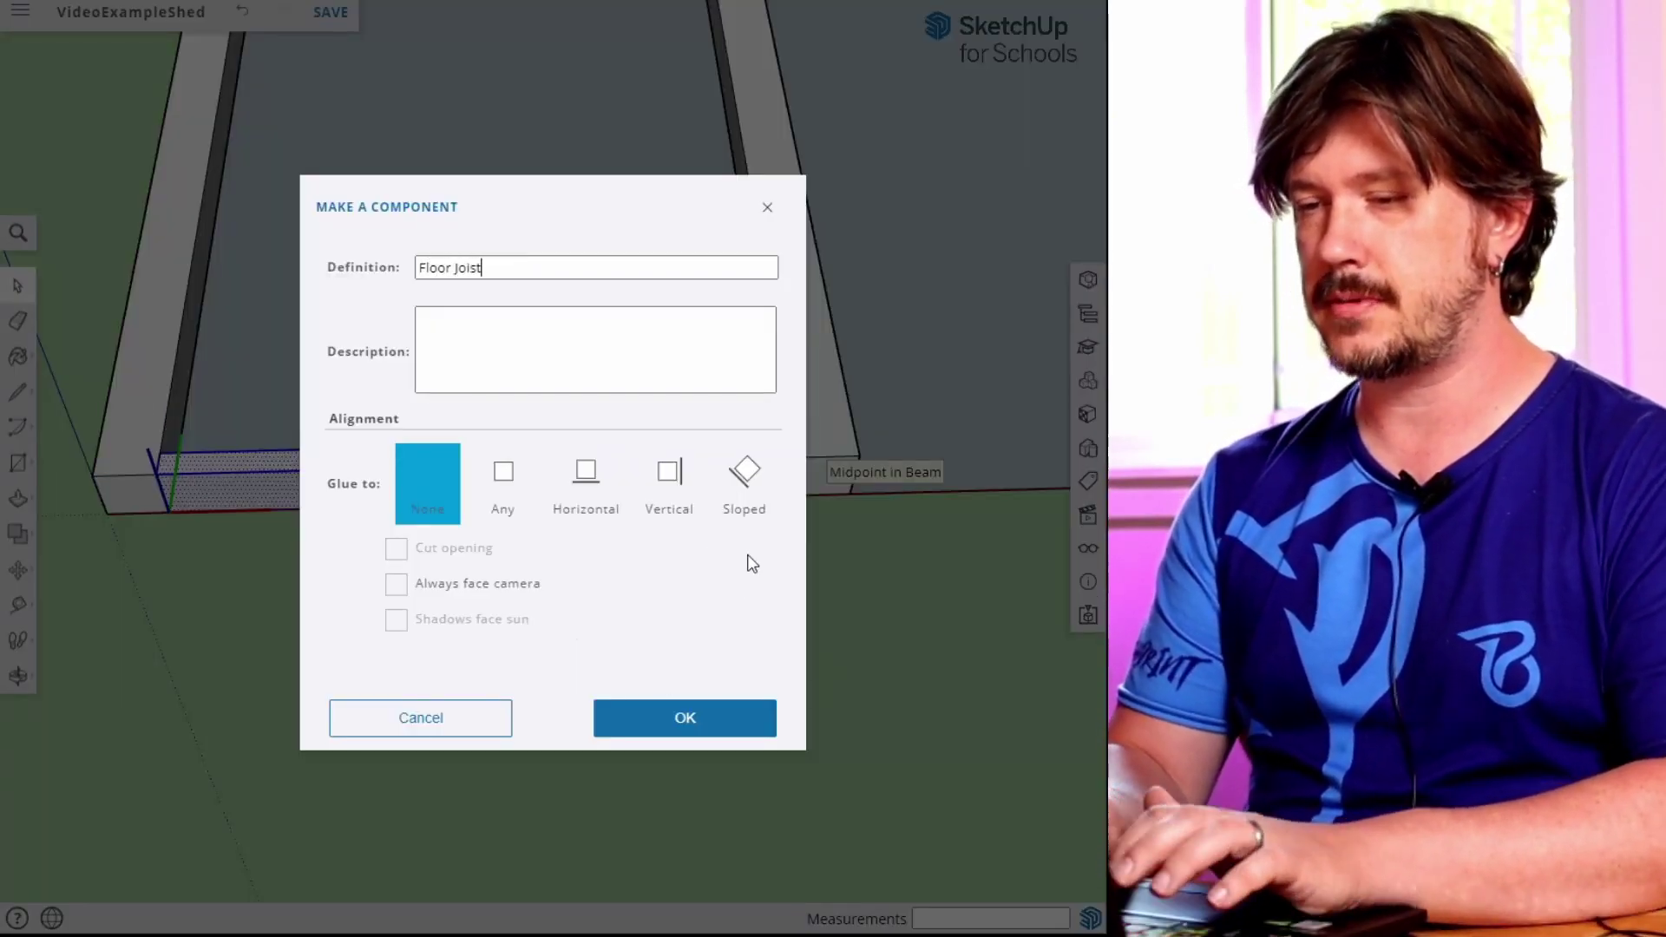
pyautogui.press('Return')
# Copy the floor joist to the opposite end of the bay, snapping it flush with the beam ends.
pyautogui.moveTo(1011, 408); pyautogui.dragTo(712, 344, button='middle')
pyautogui.scroll(-2, 863, 346)
pyautogui.moveTo(863, 346); pyautogui.dragTo(394, 342, button='middle')
pyautogui.press('m')
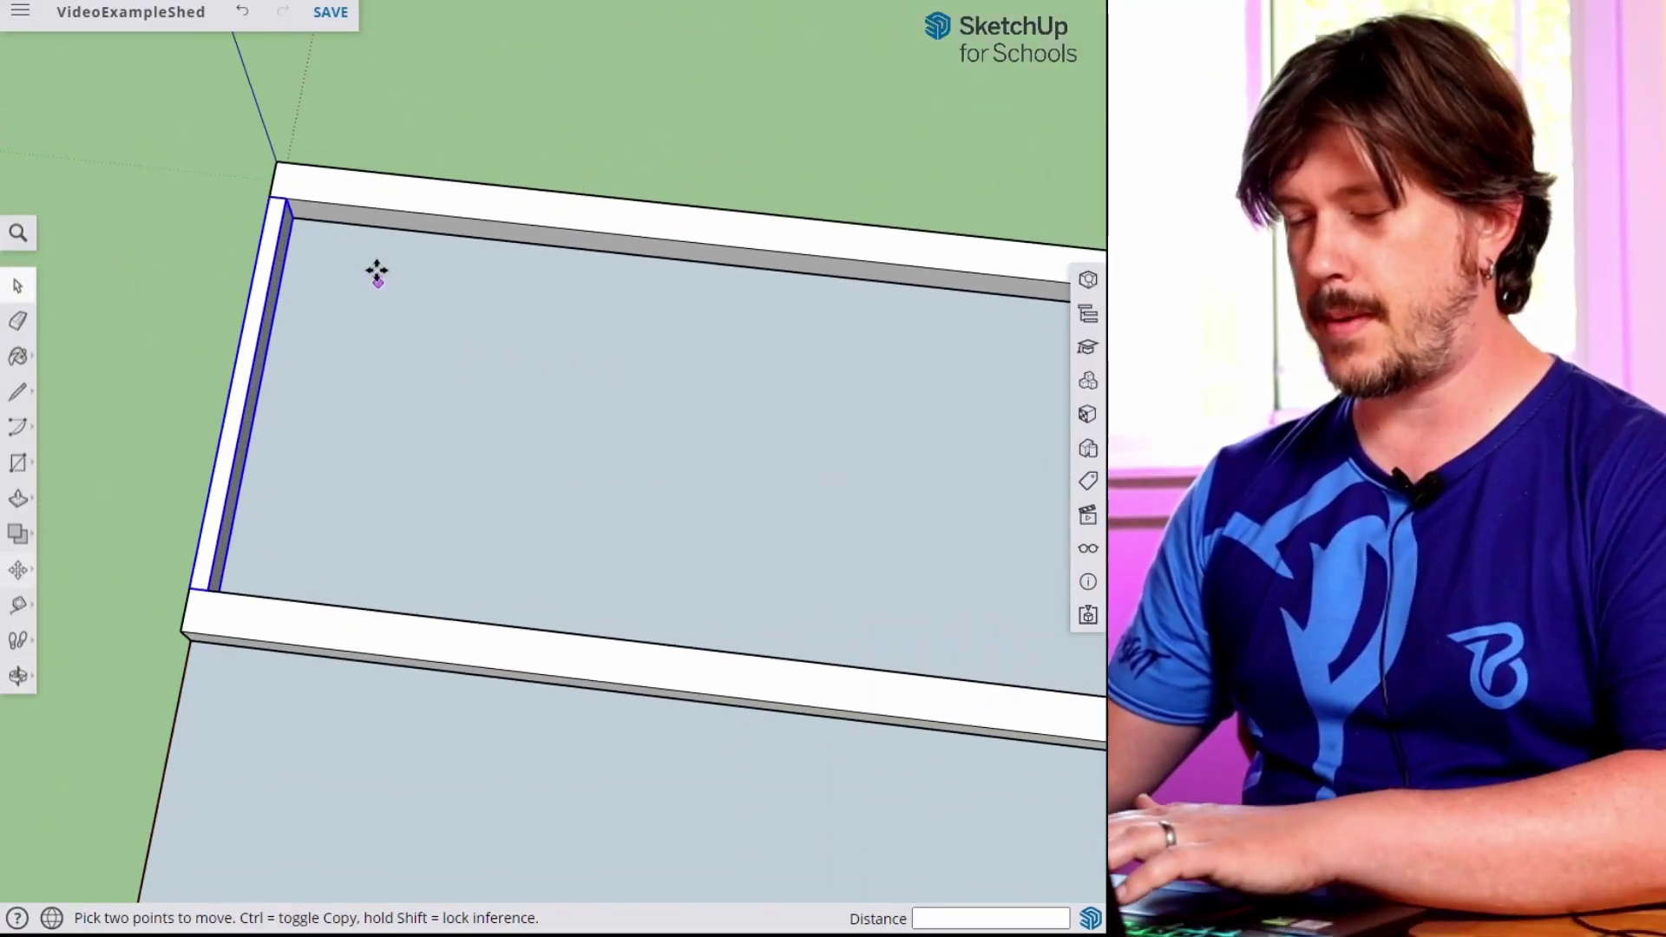
pyautogui.click(278, 205)
pyautogui.press('ctrl')
pyautogui.keyDown('shift'); pyautogui.moveTo(940, 278); pyautogui.dragTo(209, 260, button='middle'); pyautogui.keyUp('shift')
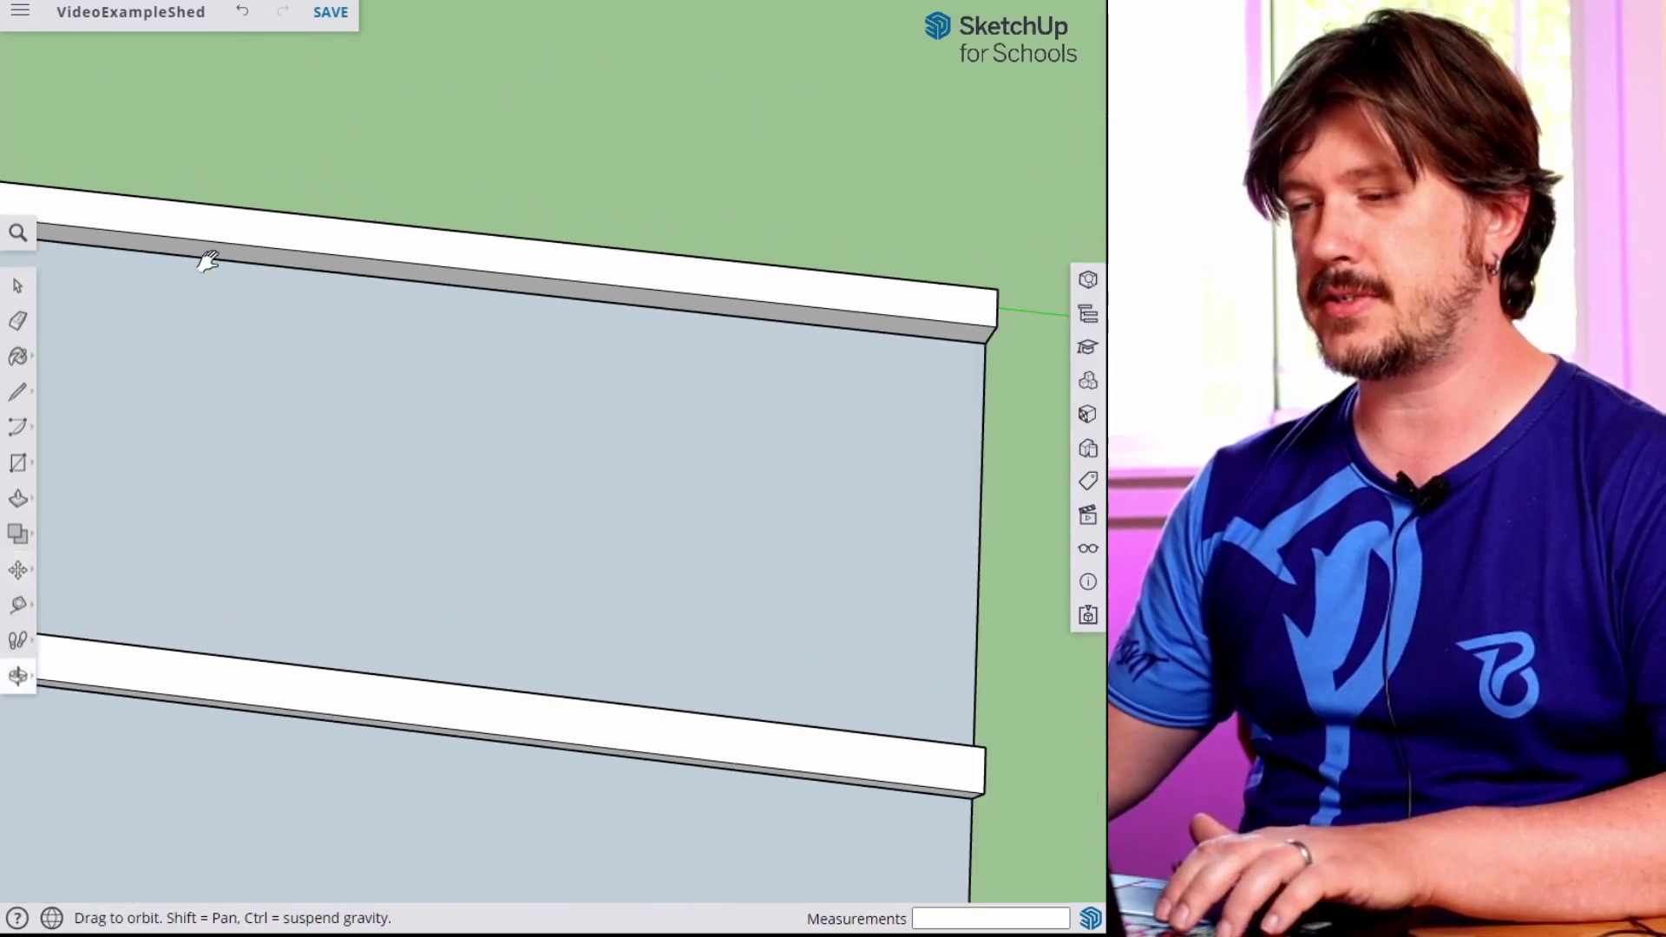
pyautogui.click(800, 326)
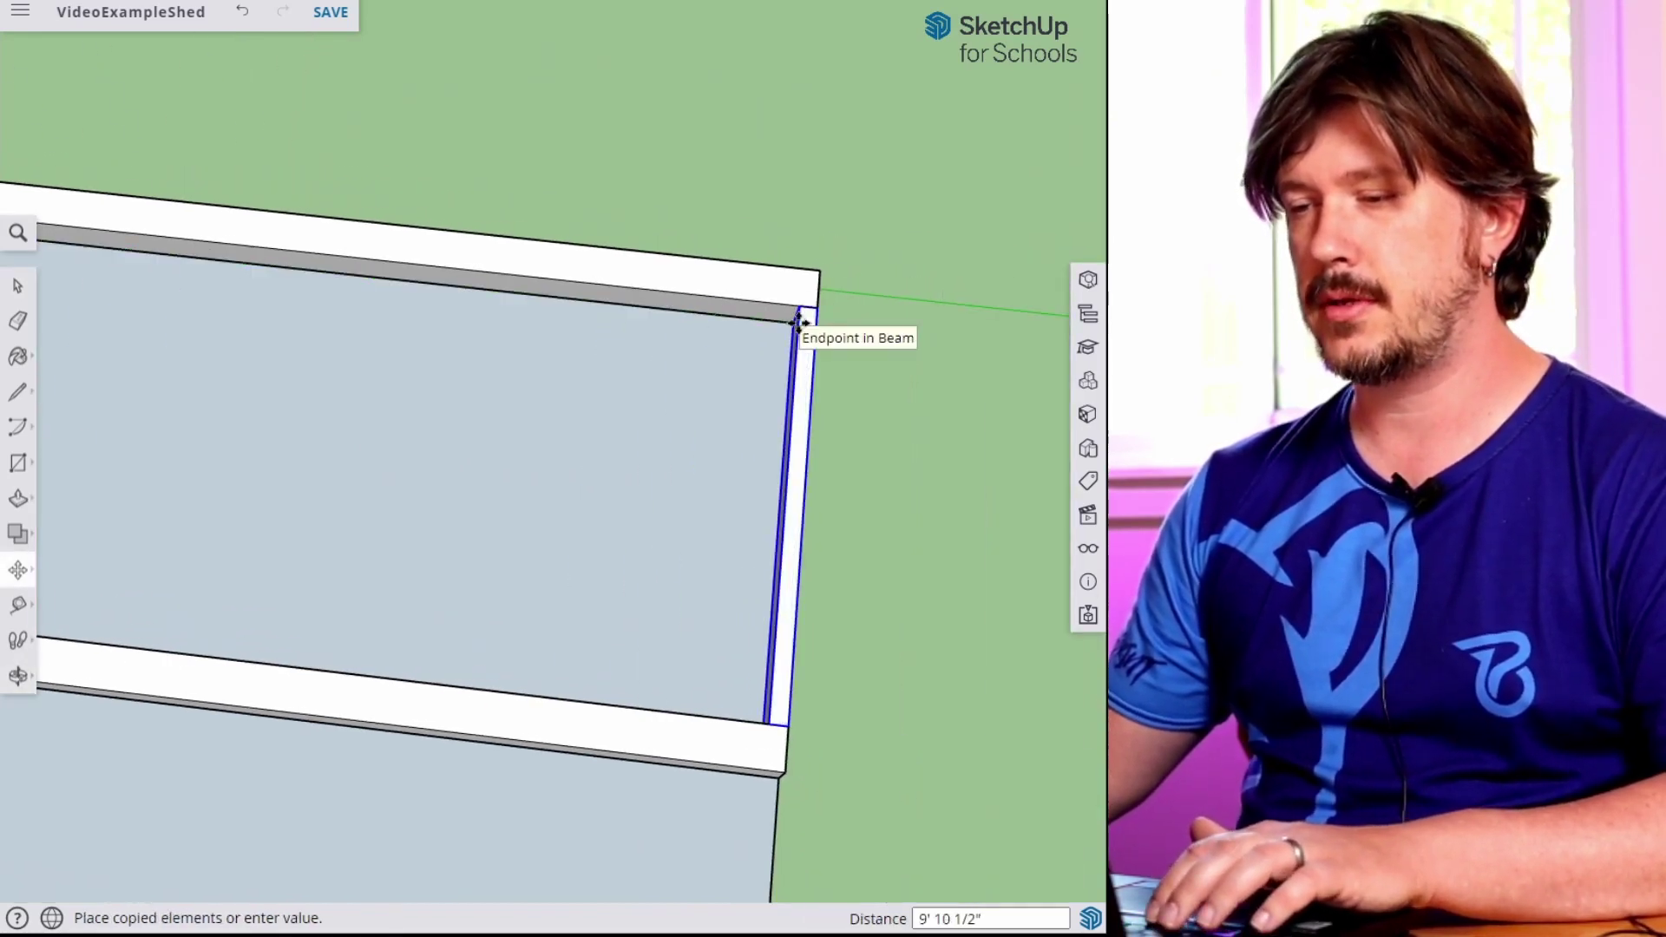
pyautogui.press('space')
# Copy the first floor joist 24" along the beam into the bay.
pyautogui.scroll(-3, 551, 435)
pyautogui.keyDown('shift'); pyautogui.moveTo(384, 461); pyautogui.dragTo(655, 493, button='middle'); pyautogui.keyUp('shift')
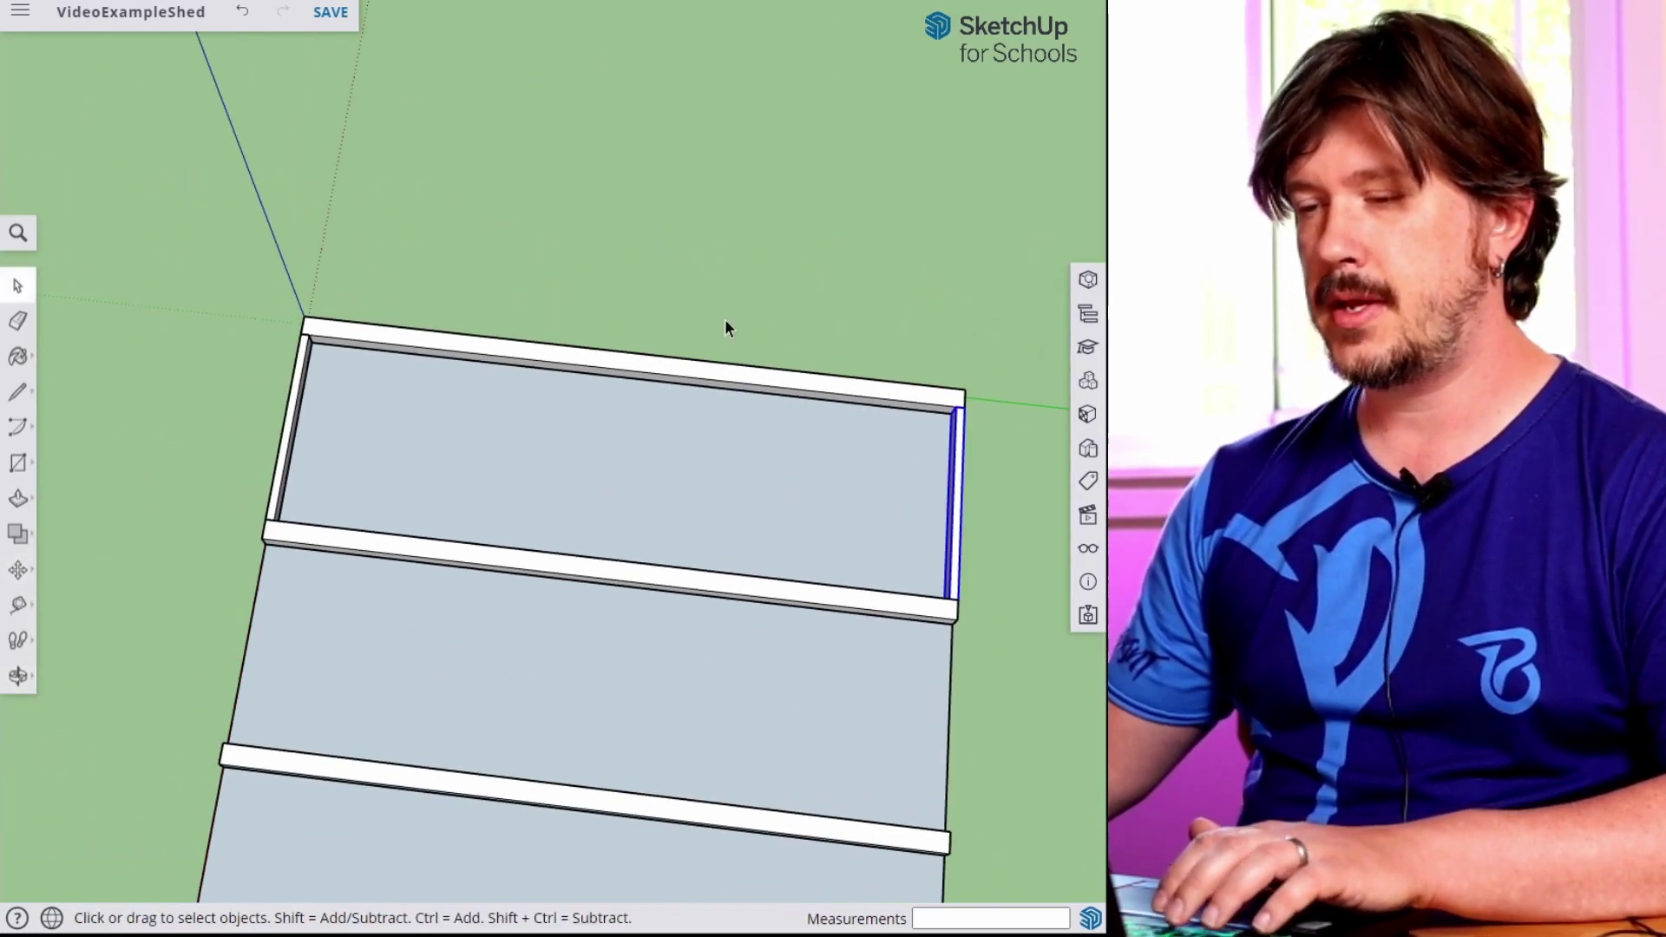
pyautogui.scroll(2, 382, 318)
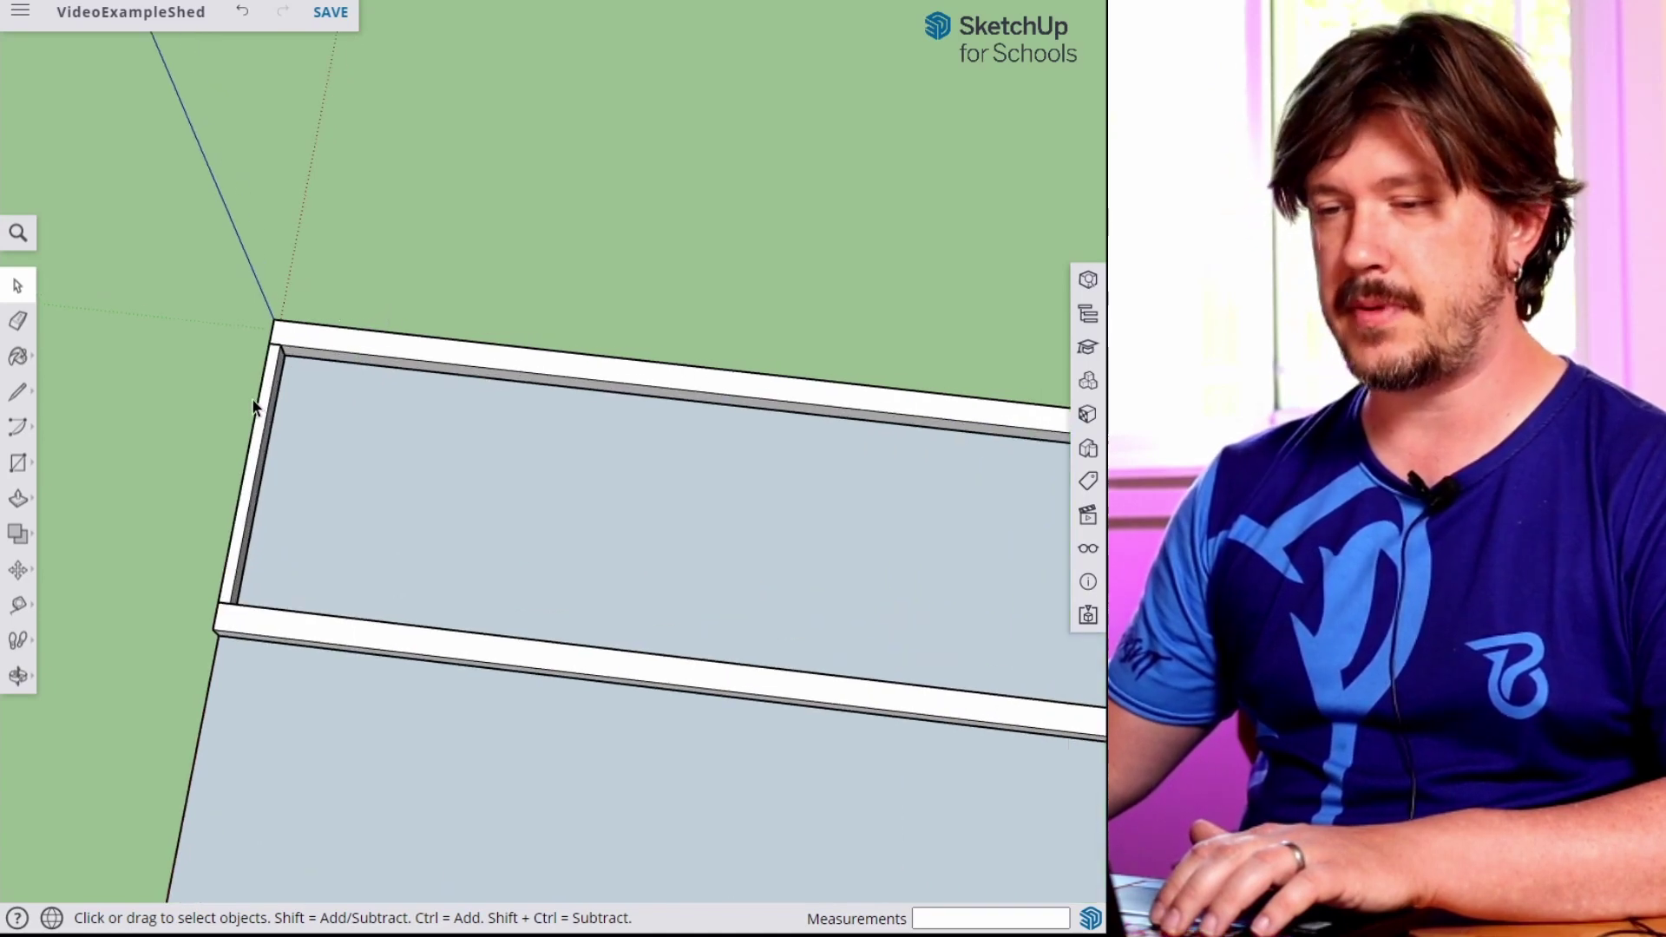
pyautogui.click(269, 372)
pyautogui.scroll(2, 294, 330)
pyautogui.press('m')
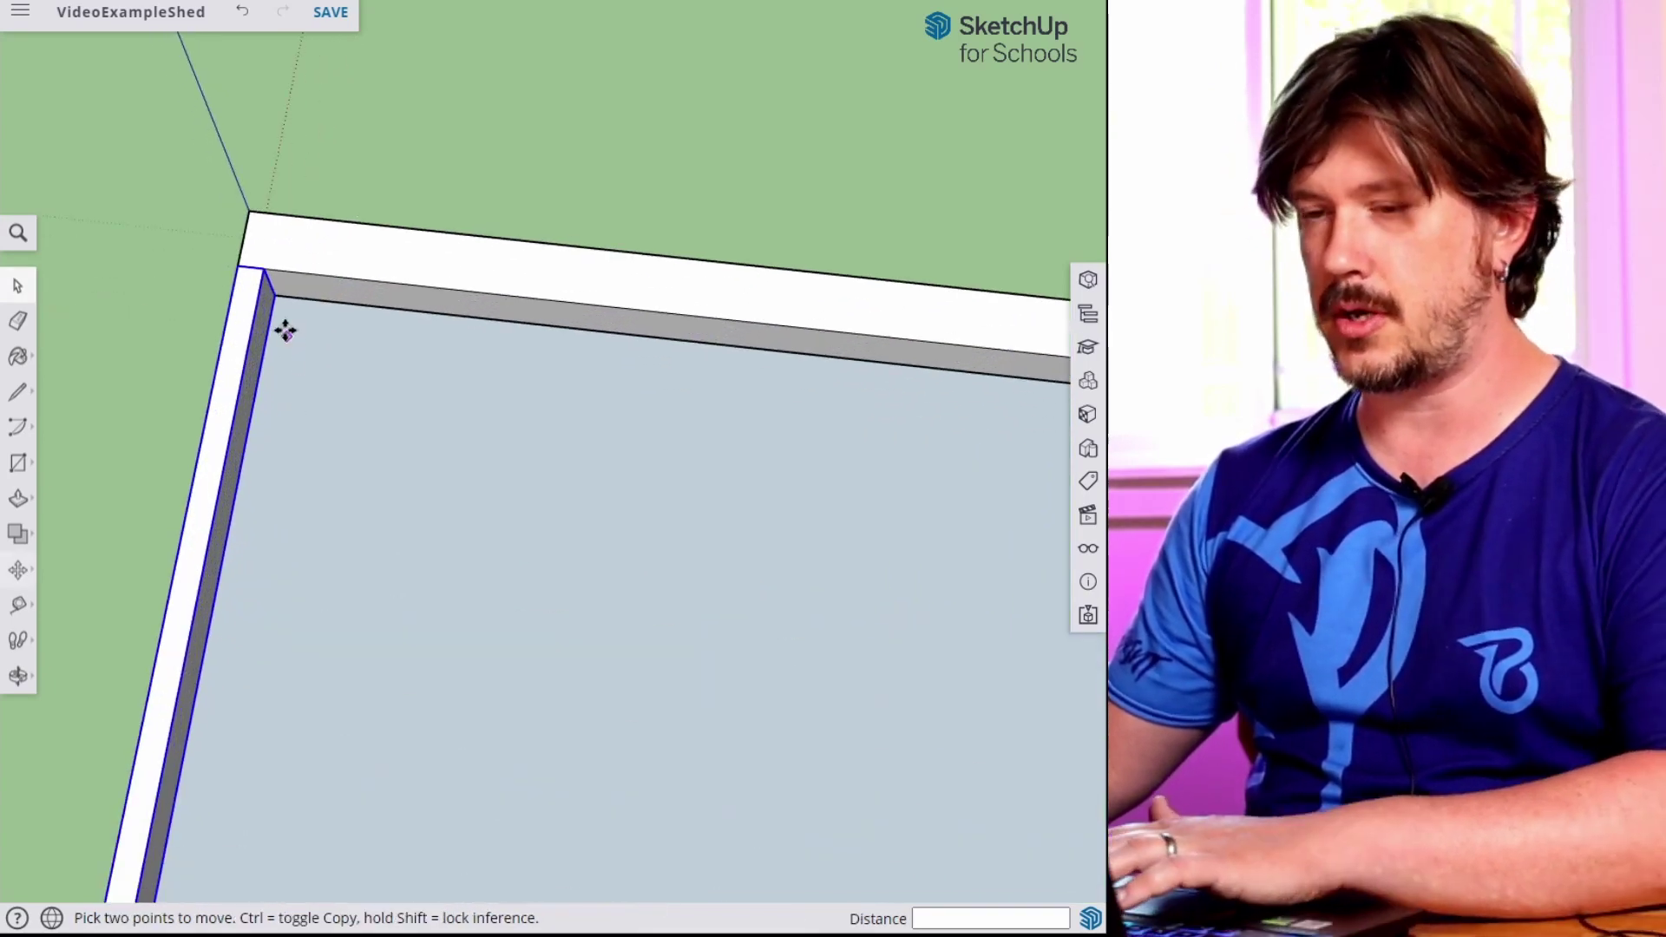
pyautogui.click(274, 295)
pyautogui.press('ctrl')
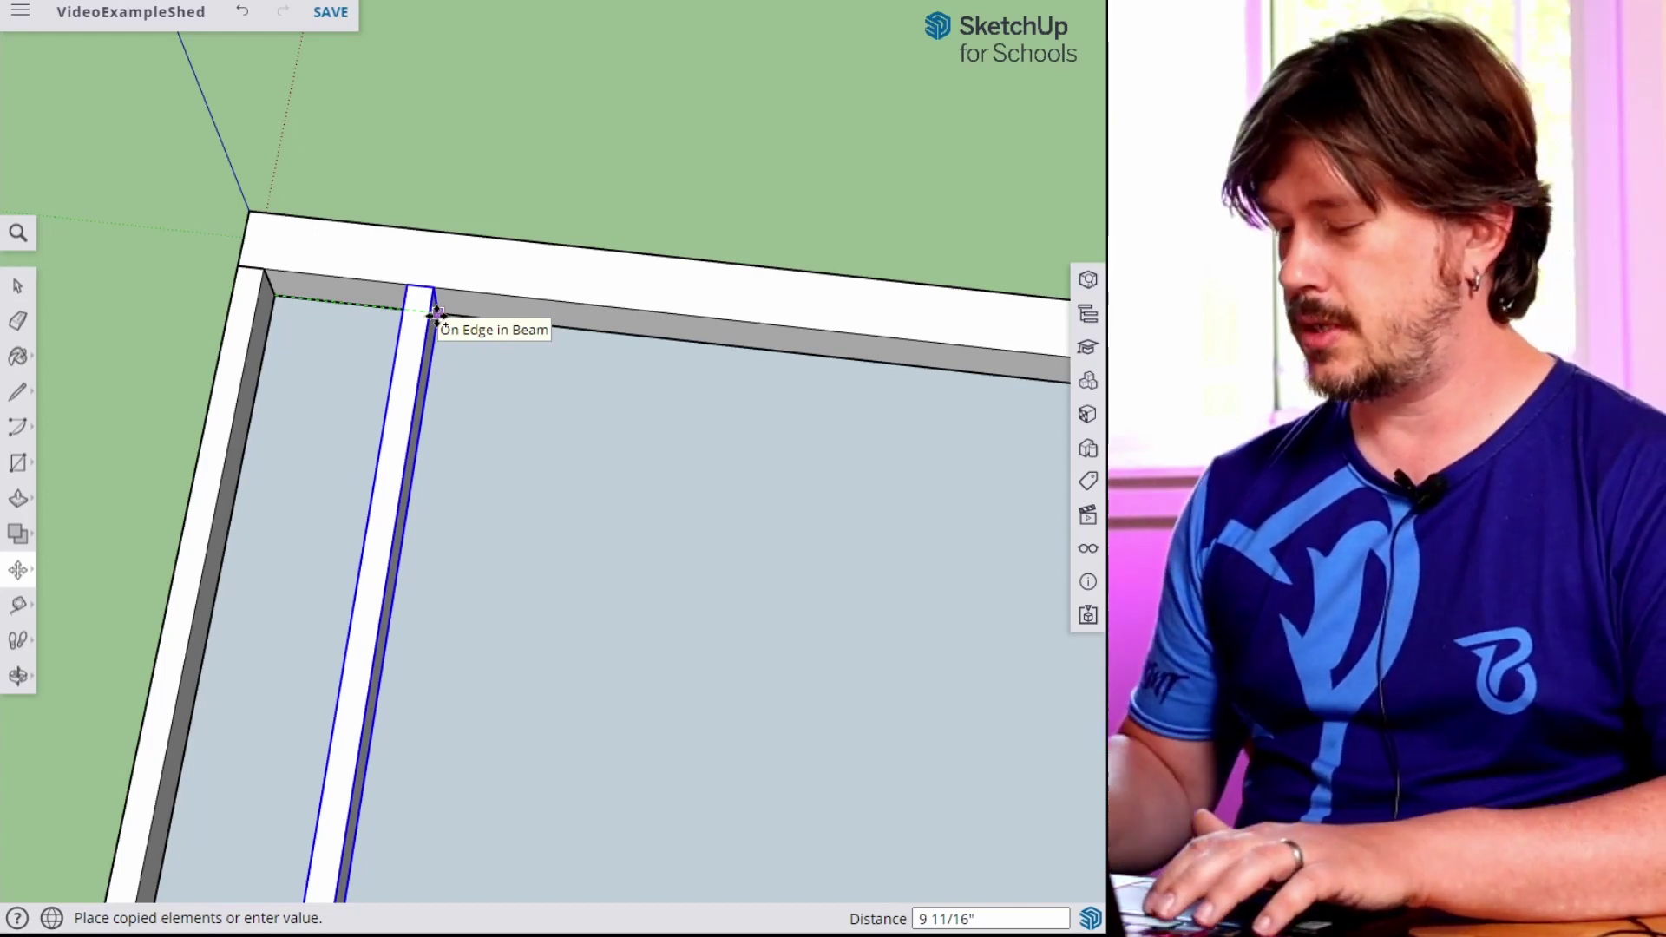
pyautogui.write('24')
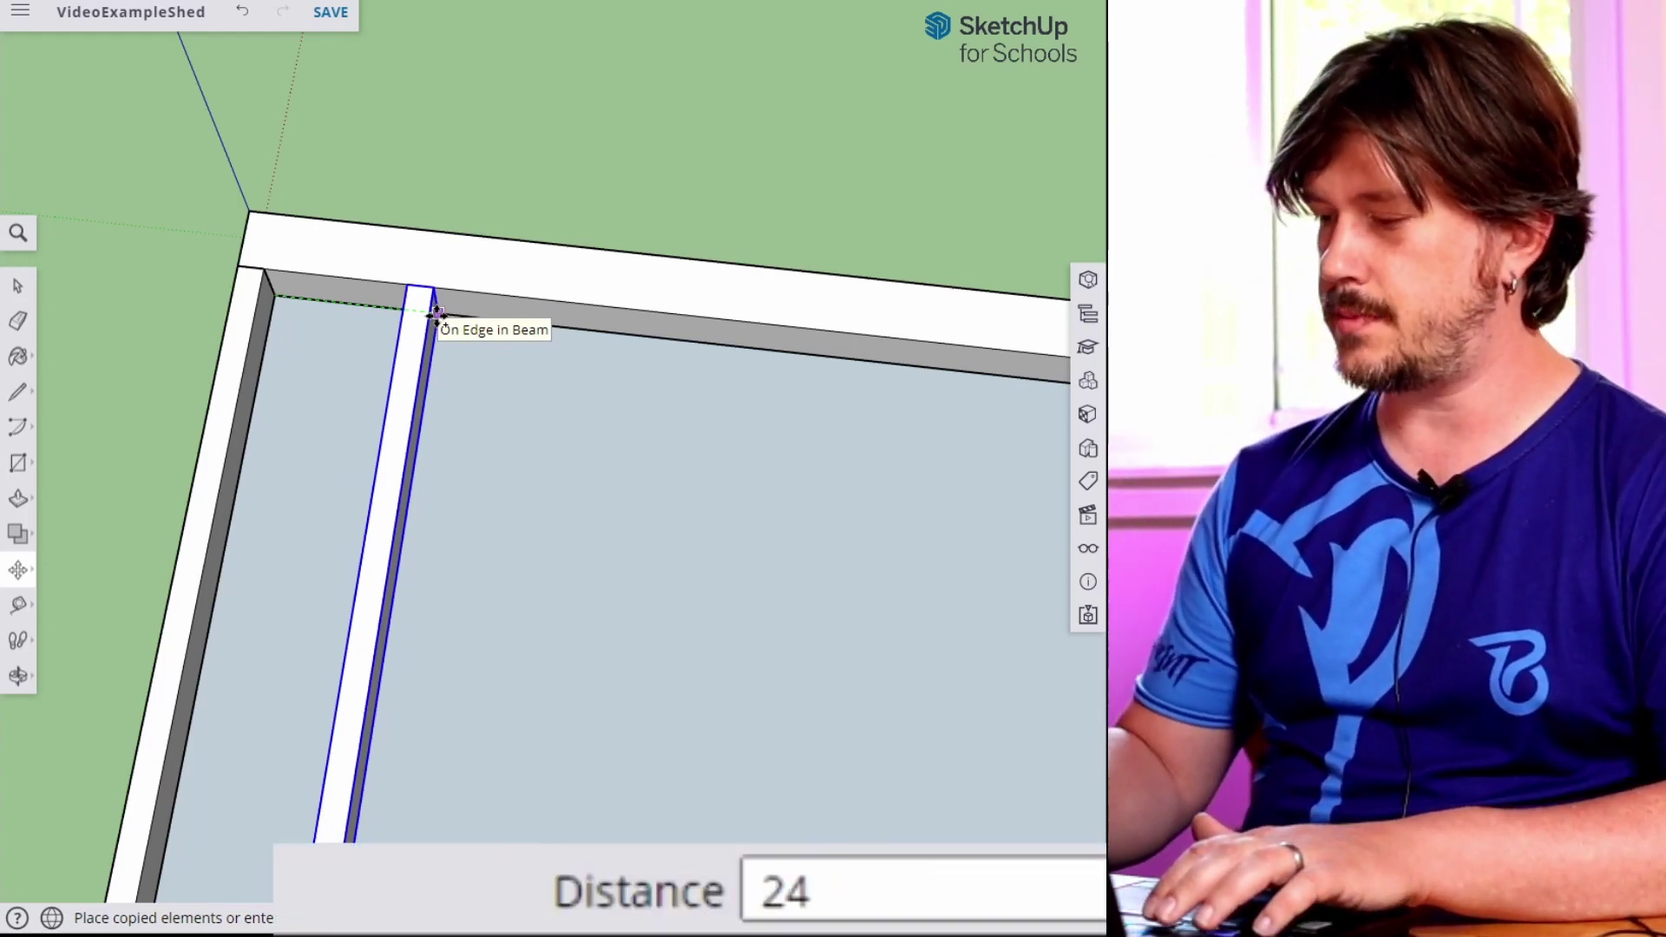
pyautogui.press('Return')
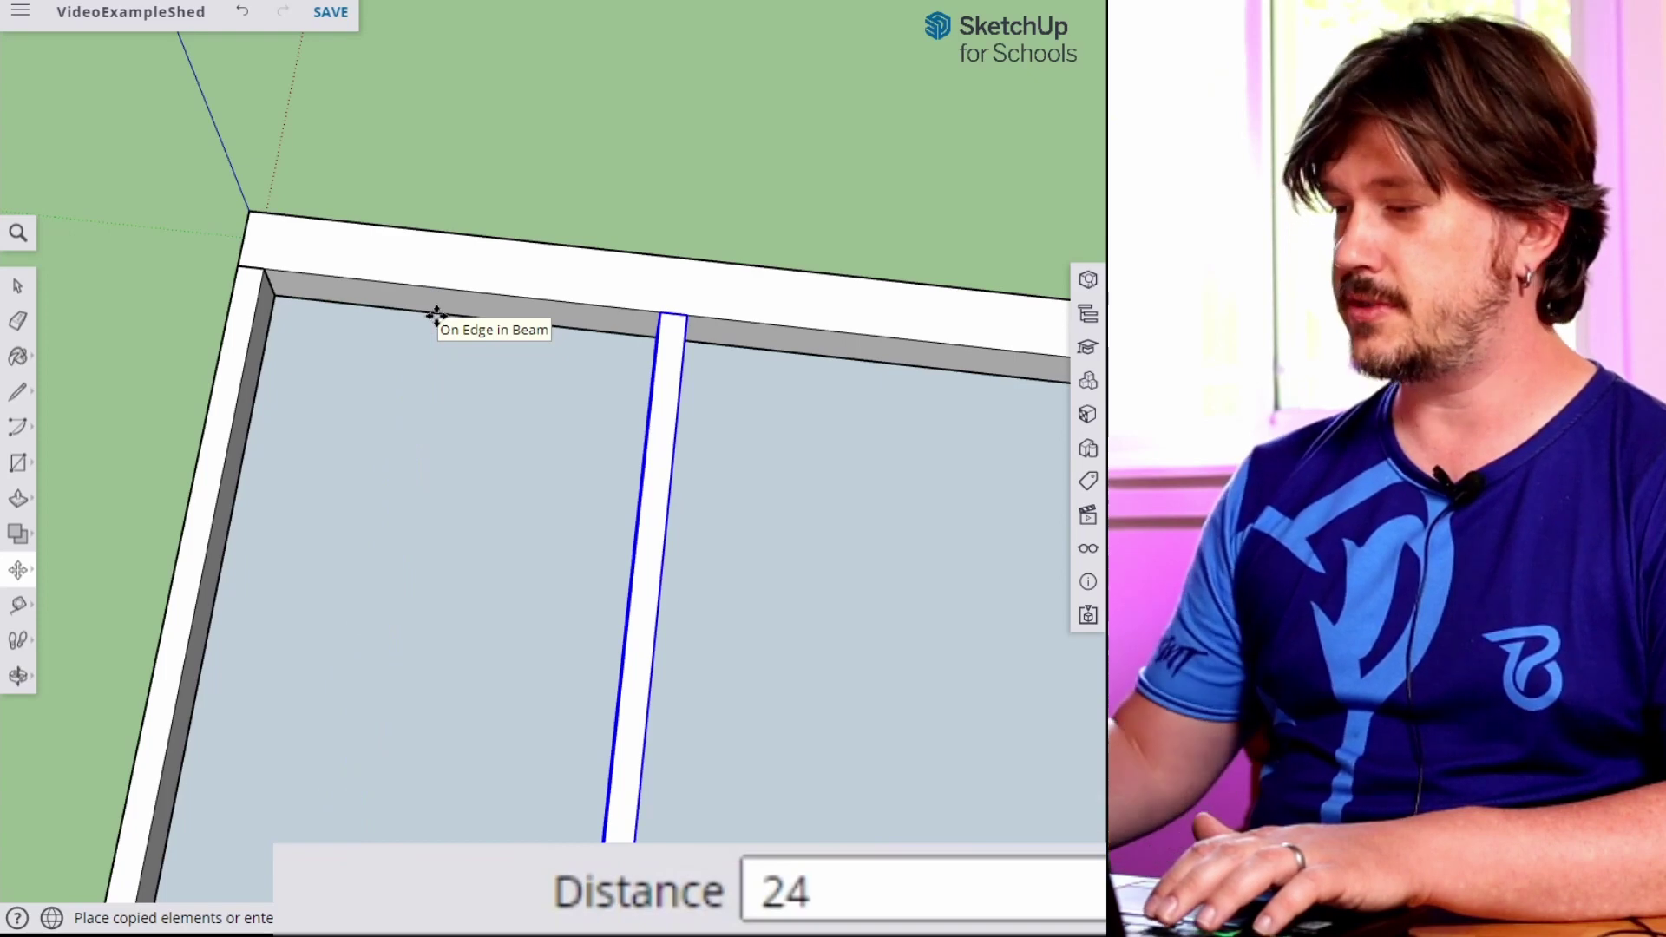
# Try to multiply the 24" joist copy by 5 along the bay.
pyautogui.scroll(-2, 820, 603)
pyautogui.moveTo(822, 617); pyautogui.dragTo(395, 535, button='middle')
pyautogui.scroll(-3, 752, 572)
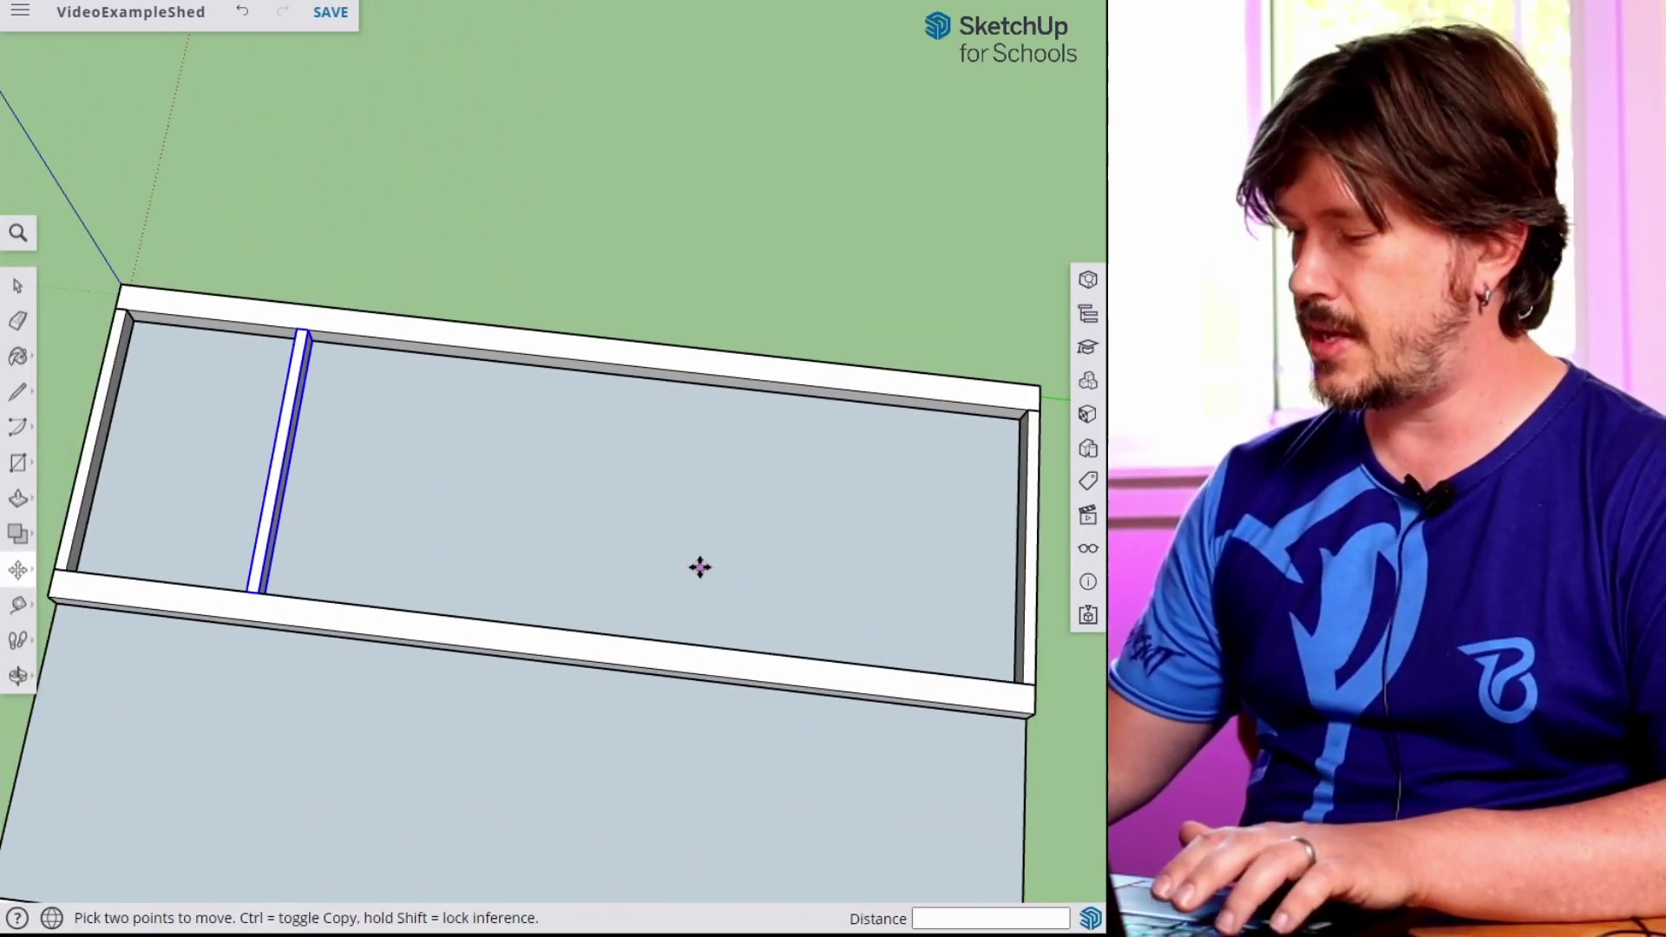
pyautogui.scroll(-1, 699, 569)
pyautogui.write('*')
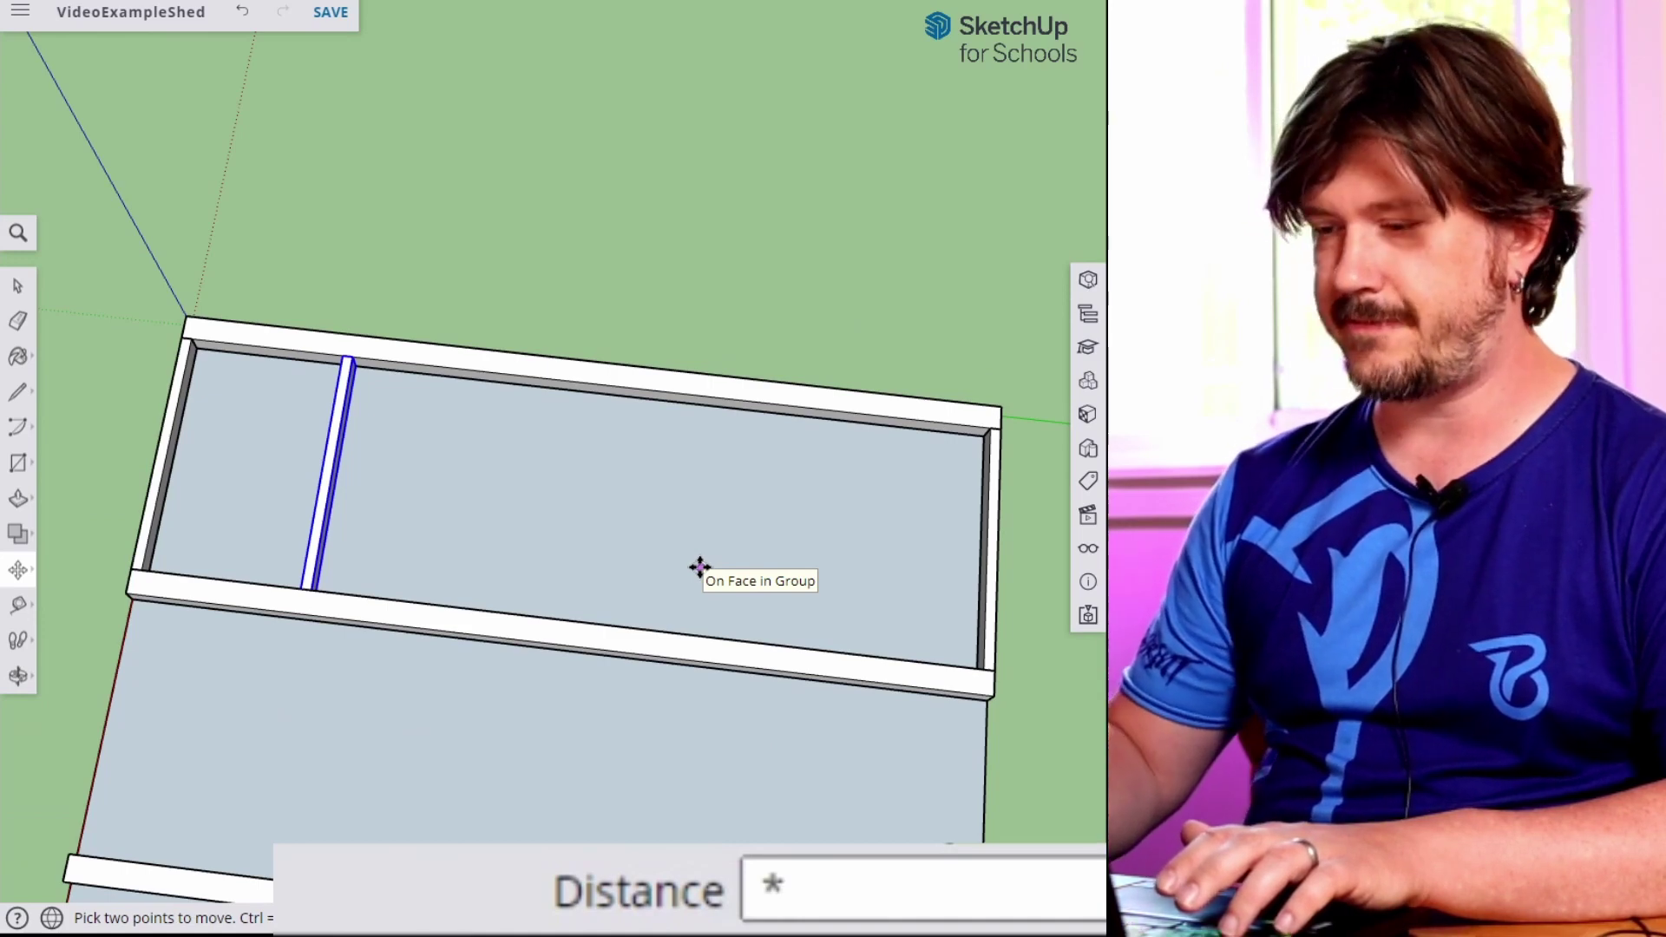
pyautogui.write('5')
pyautogui.press('Return')
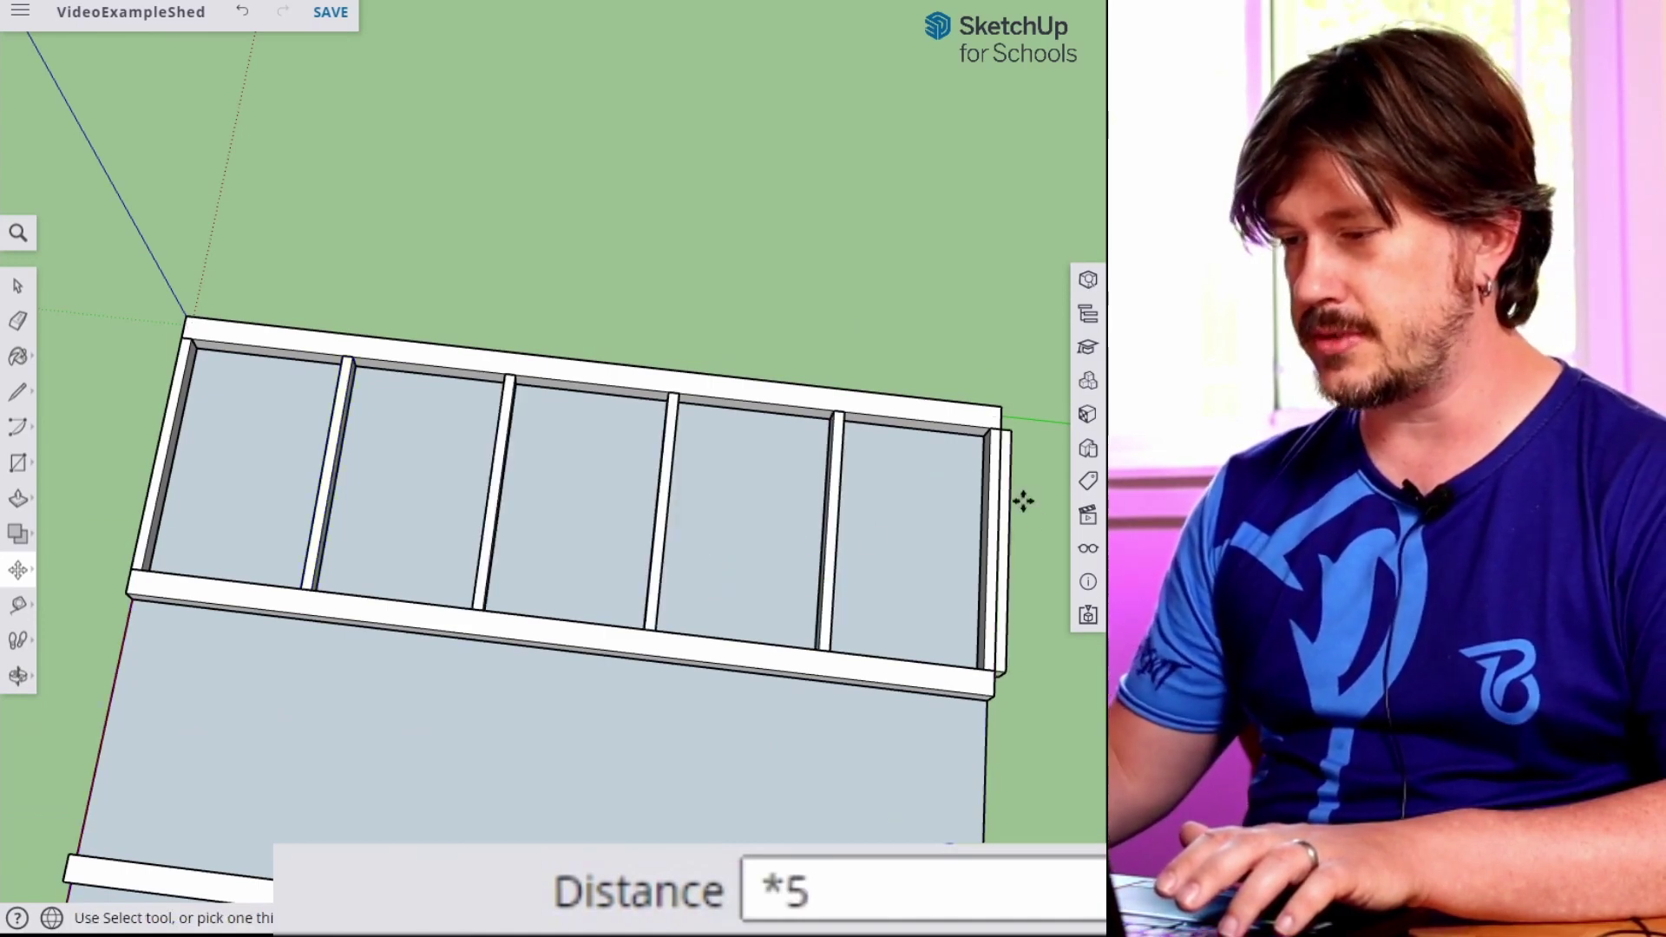
# Set the joist copy multiplier to 4 so the evenly spaced joists stay inside the bay.
pyautogui.press('BackSpace')
pyautogui.write('4')
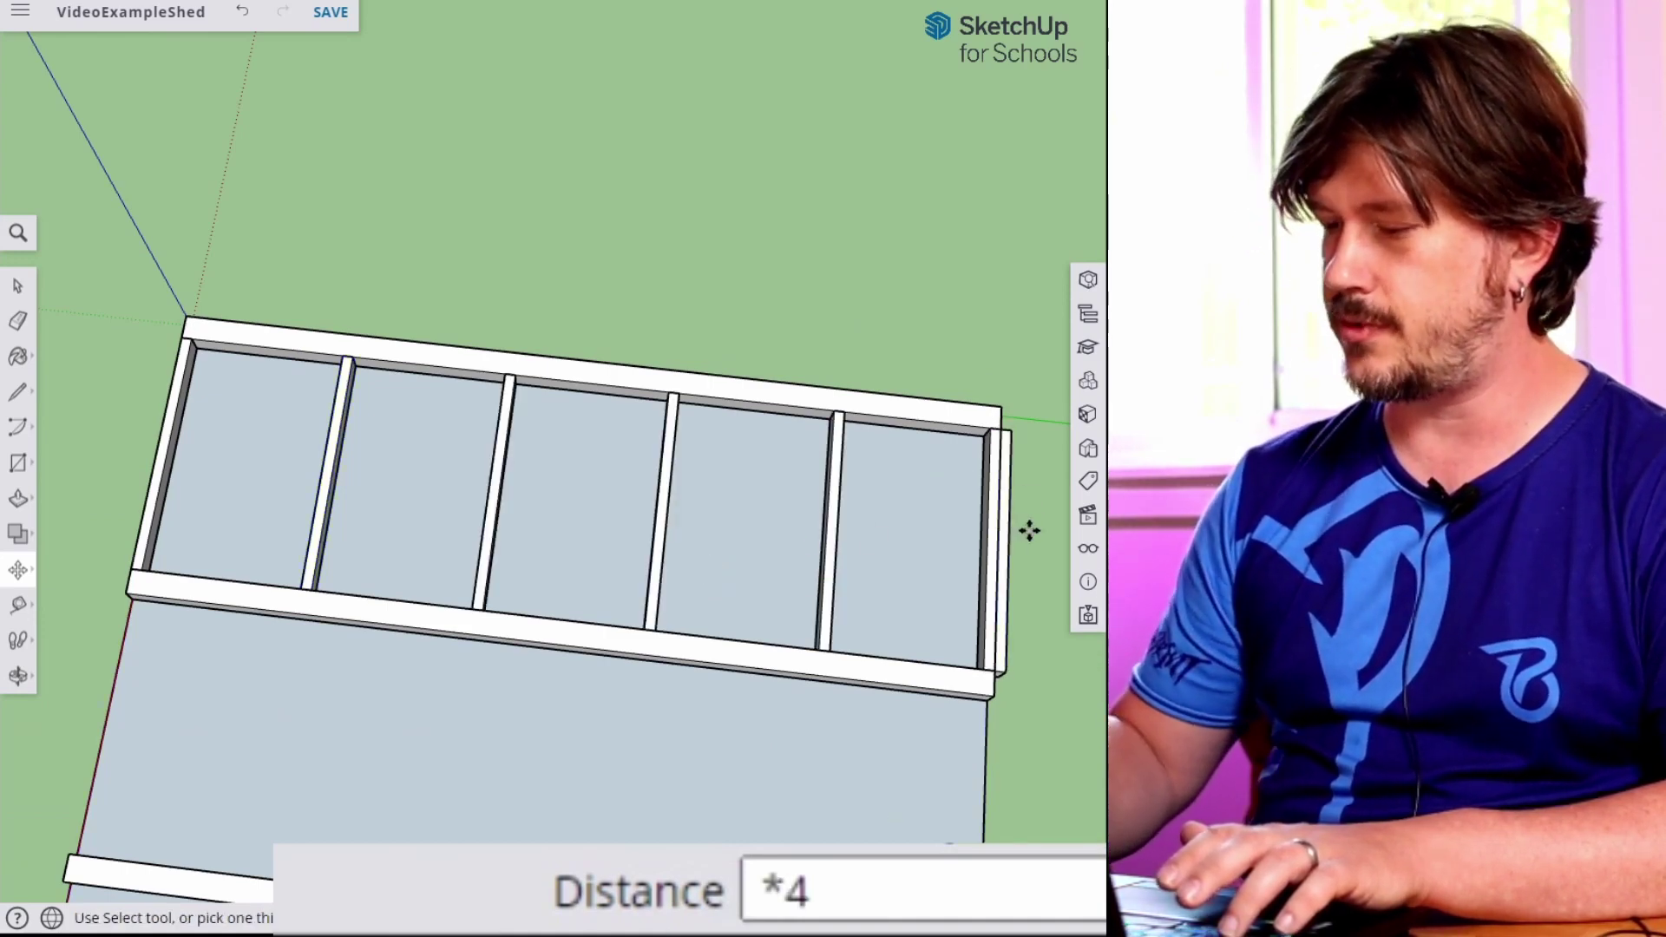
pyautogui.press('Return')
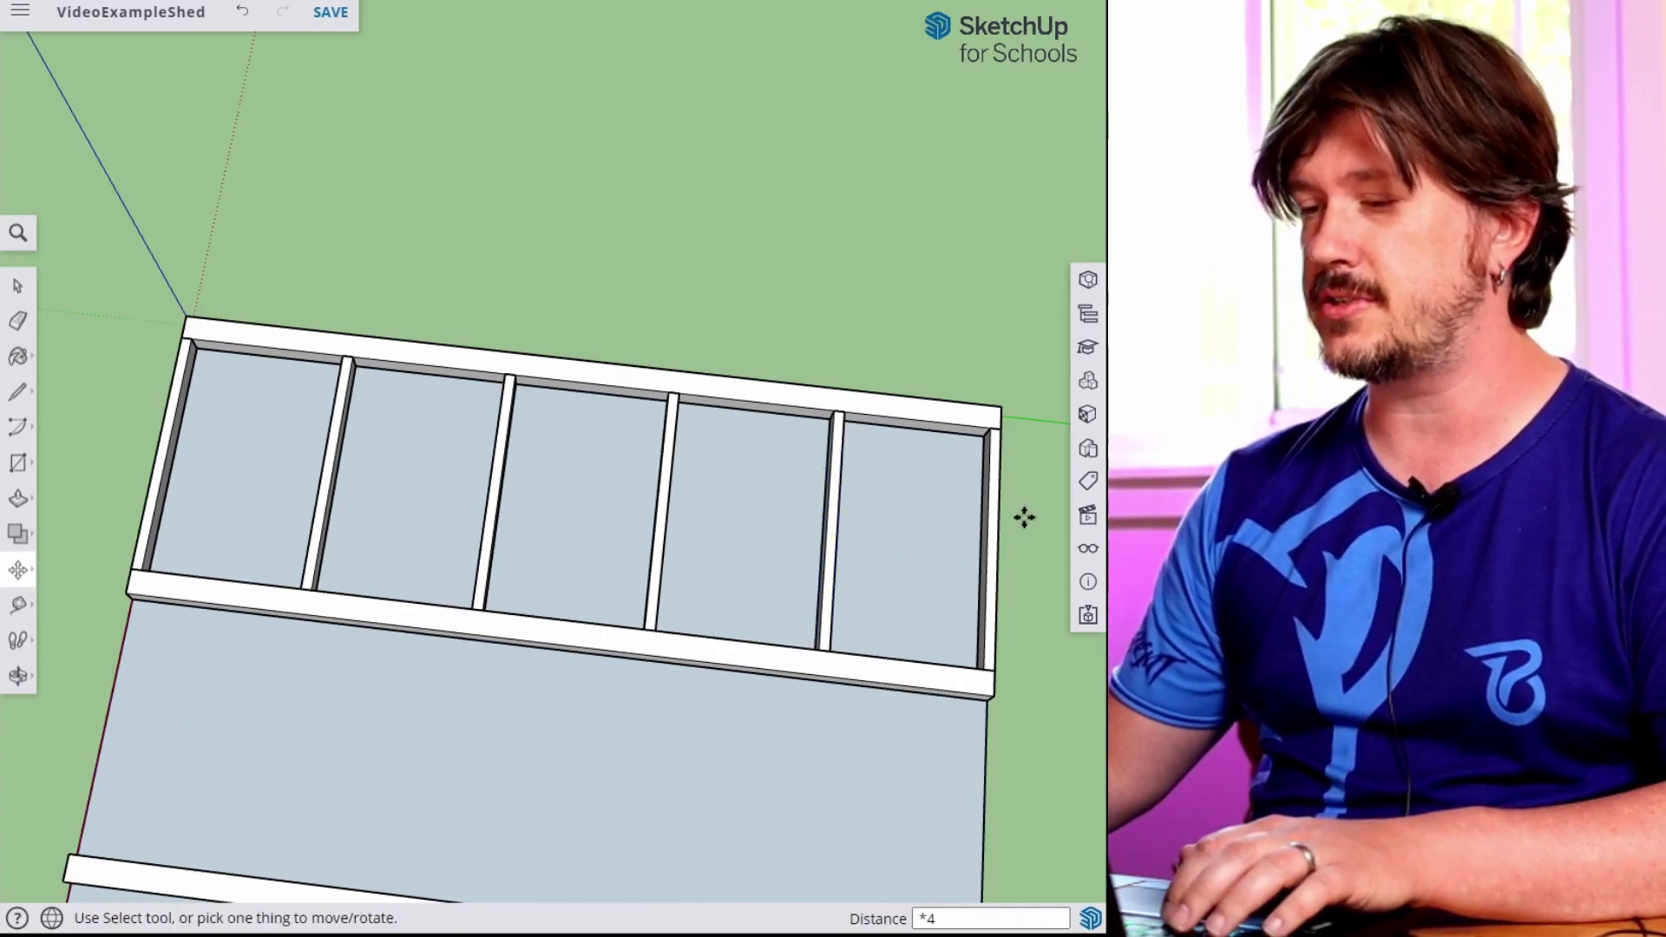
pyautogui.press('space')
pyautogui.scroll(-2, 579, 707)
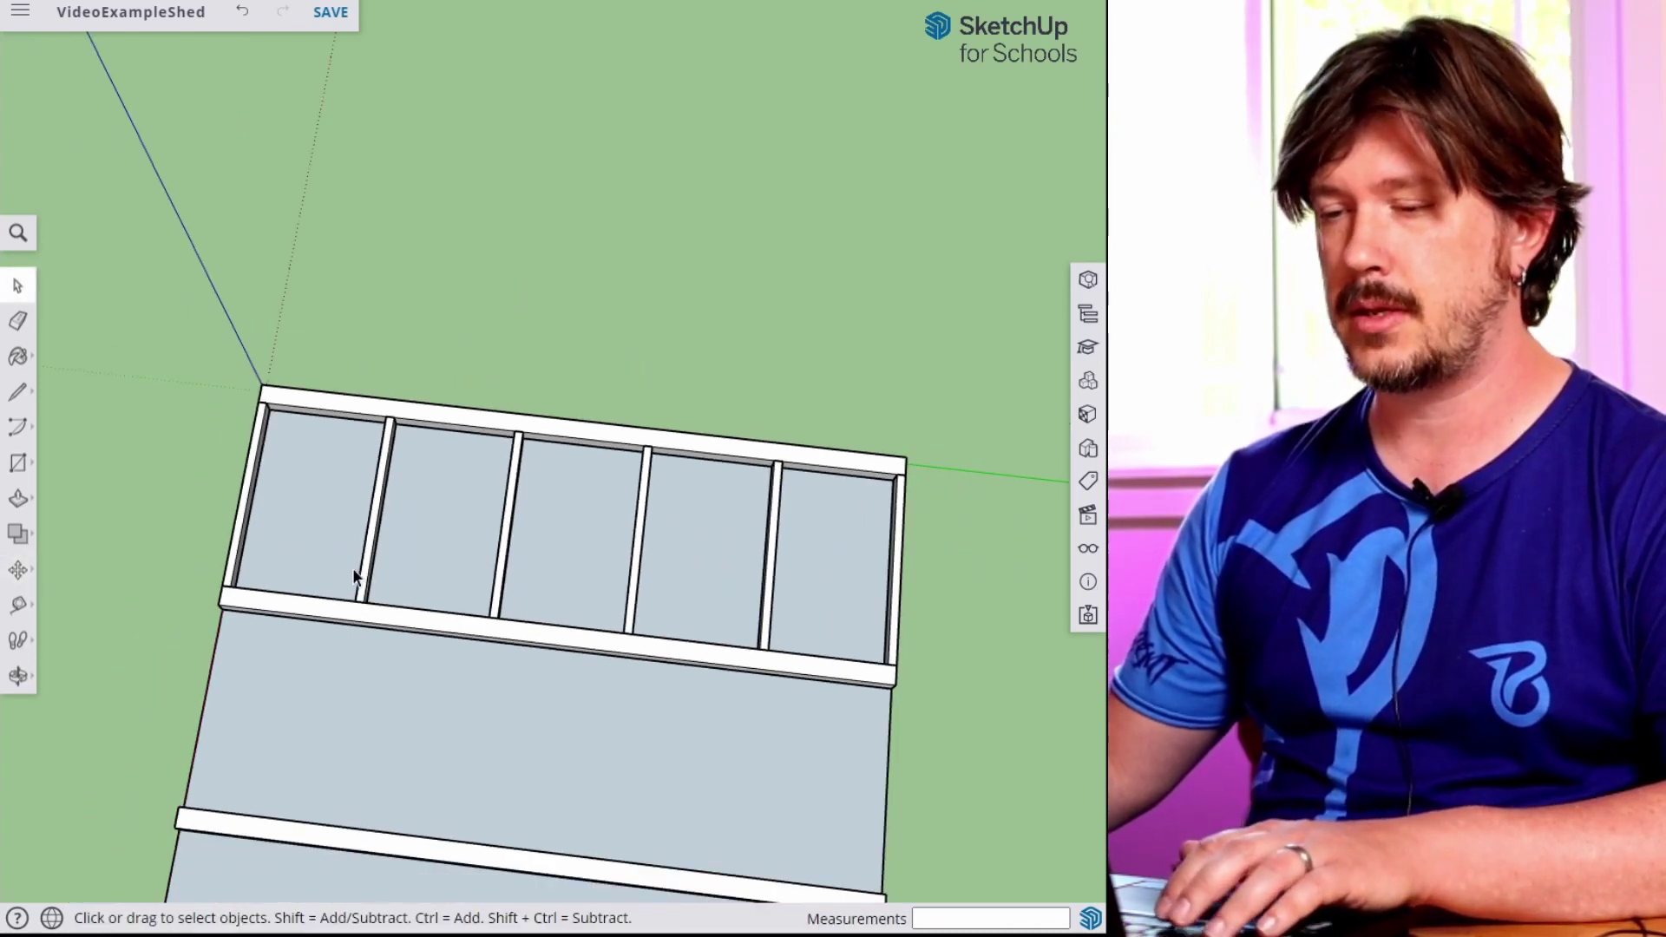
pyautogui.click(246, 503)
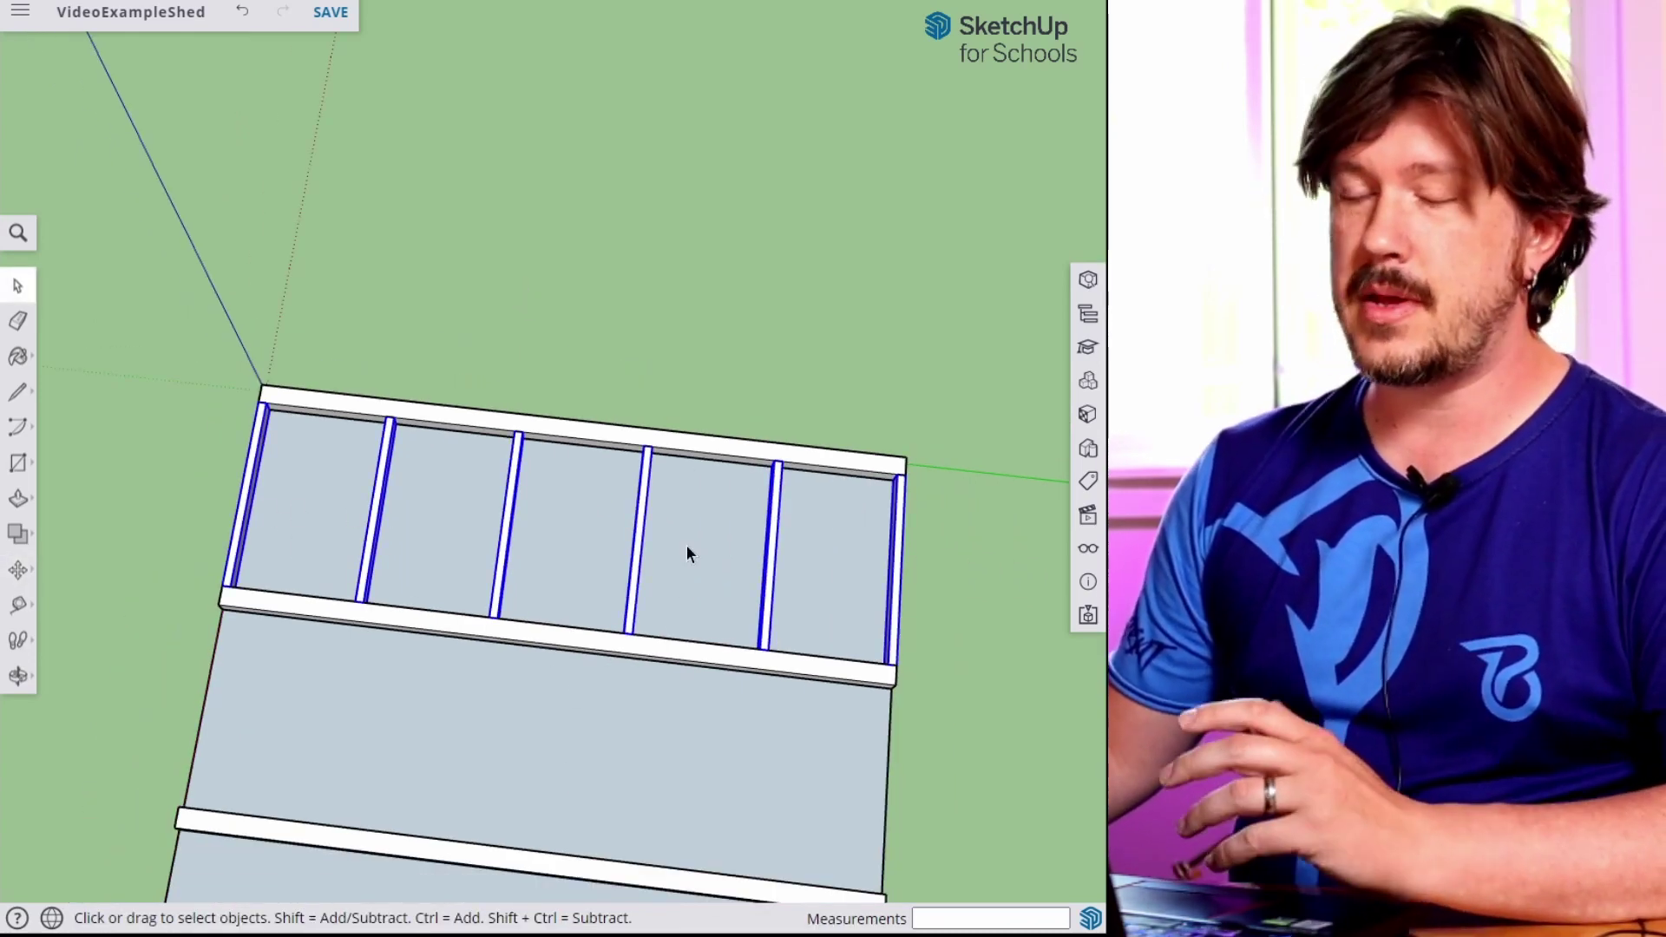
pyautogui.click(517, 357)
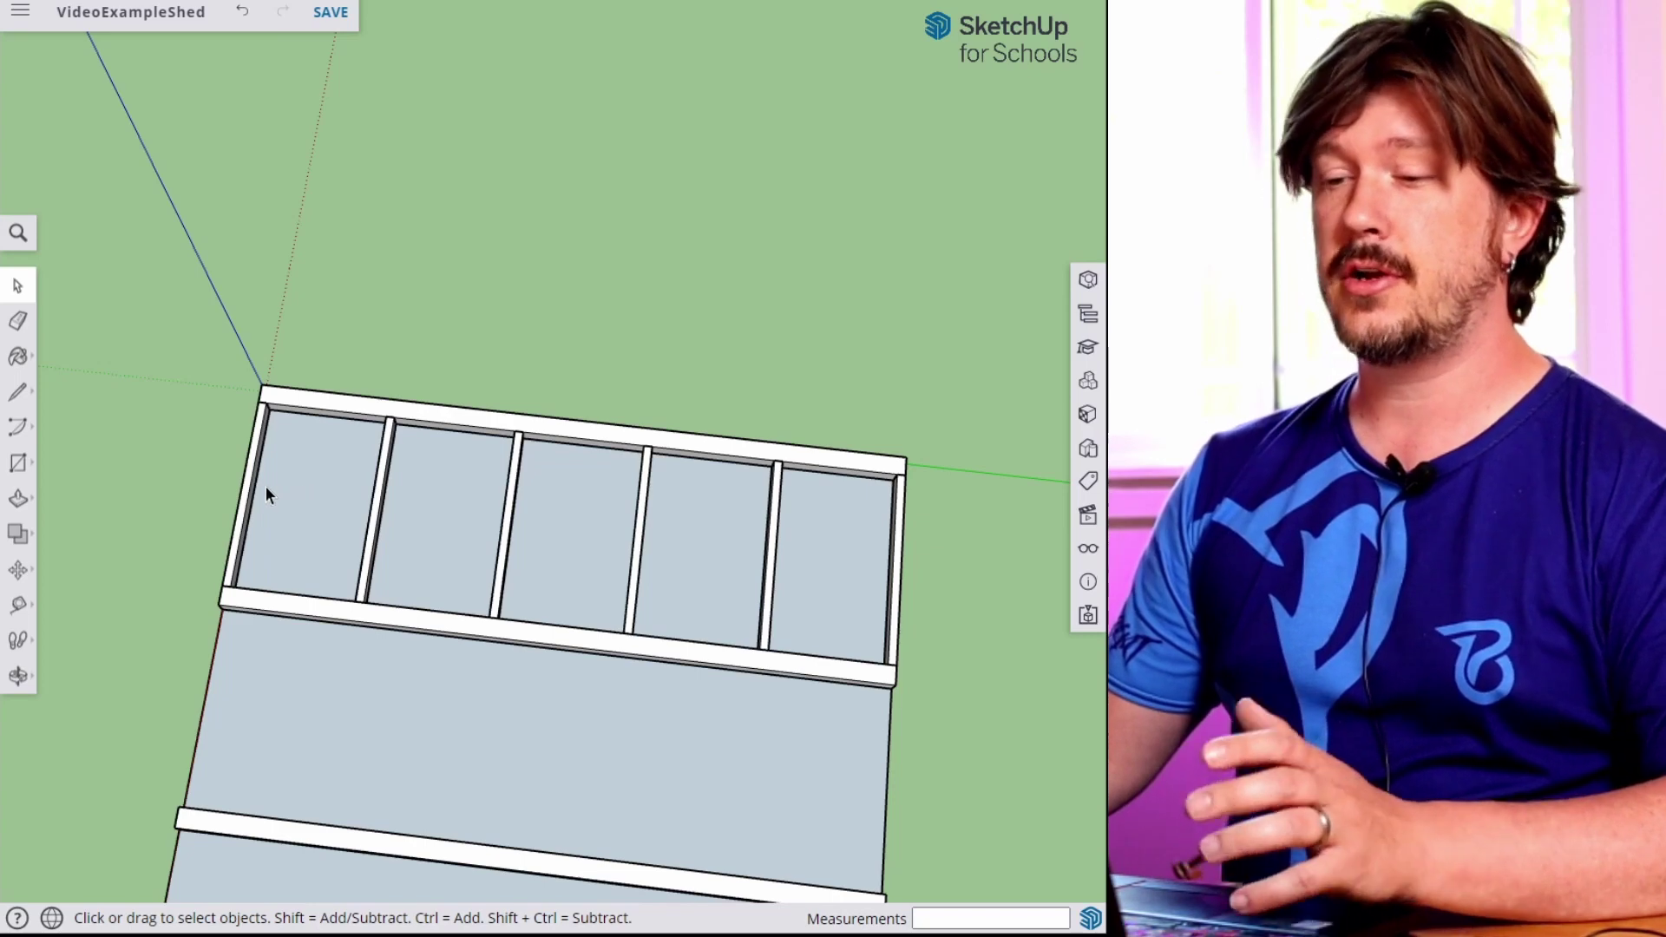
# Copy all six joists of the first bay into the middle bay, snapping between matching beam corners.
pyautogui.click(254, 490)
pyautogui.keyDown('ctrl'); pyautogui.click(374, 519); pyautogui.keyUp('ctrl')
pyautogui.keyDown('ctrl'); pyautogui.click(509, 543); pyautogui.keyUp('ctrl')
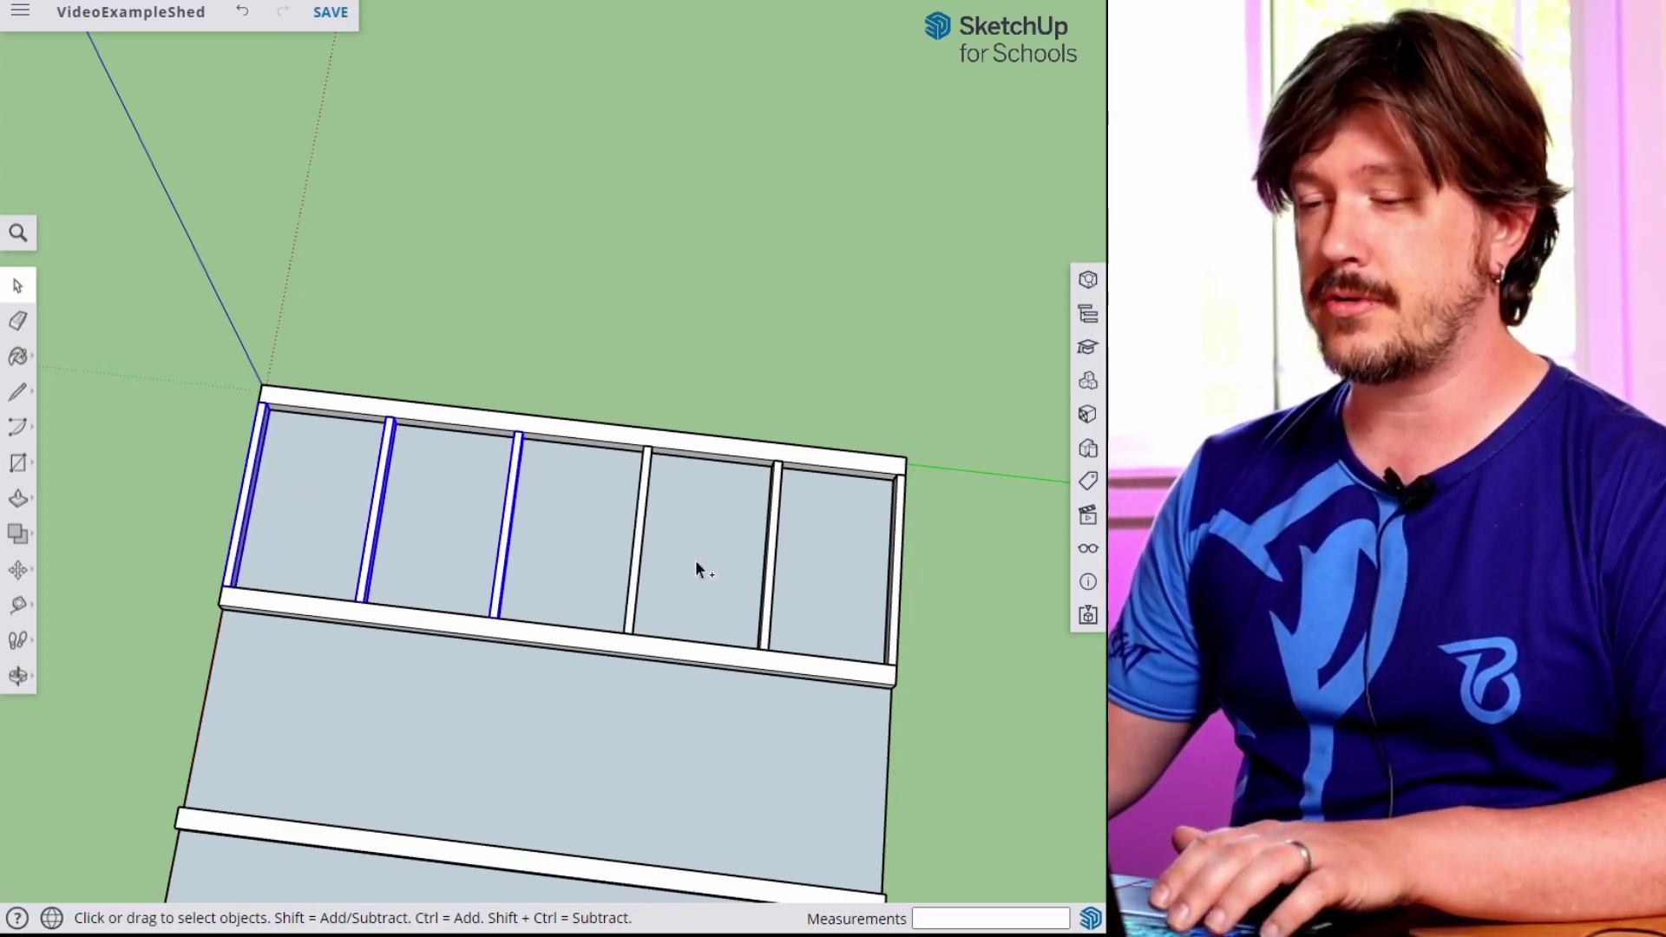
pyautogui.keyDown('ctrl'); pyautogui.click(639, 556); pyautogui.keyUp('ctrl')
pyautogui.keyDown('ctrl'); pyautogui.click(769, 575); pyautogui.keyUp('ctrl')
pyautogui.keyDown('ctrl'); pyautogui.click(894, 593); pyautogui.keyUp('ctrl')
pyautogui.moveTo(691, 580); pyautogui.dragTo(316, 603, button='middle')
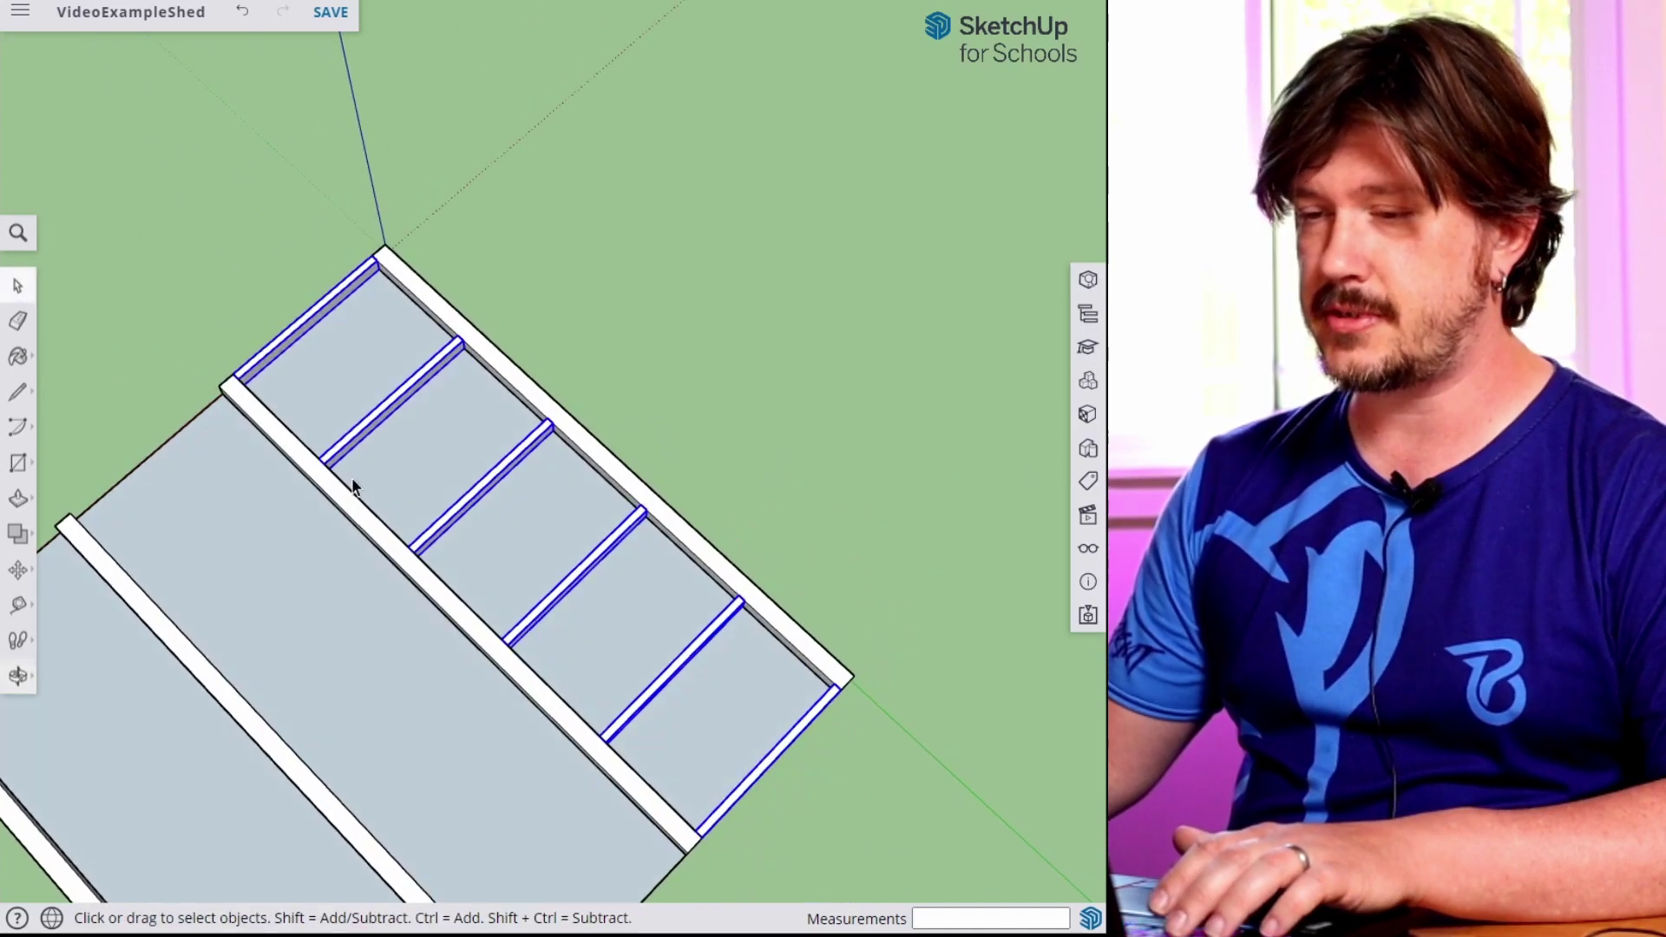
pyautogui.scroll(3, 382, 295)
pyautogui.keyDown('shift'); pyautogui.moveTo(168, 410); pyautogui.dragTo(540, 222, button='middle'); pyautogui.keyUp('shift')
pyautogui.press('m')
pyautogui.press('ctrl')
pyautogui.click(512, 215)
pyautogui.click(242, 468)
# Copy the middle bay's six joists into the last bay, using the beam corners as reference points.
pyautogui.moveTo(309, 524); pyautogui.dragTo(737, 295, button='middle')
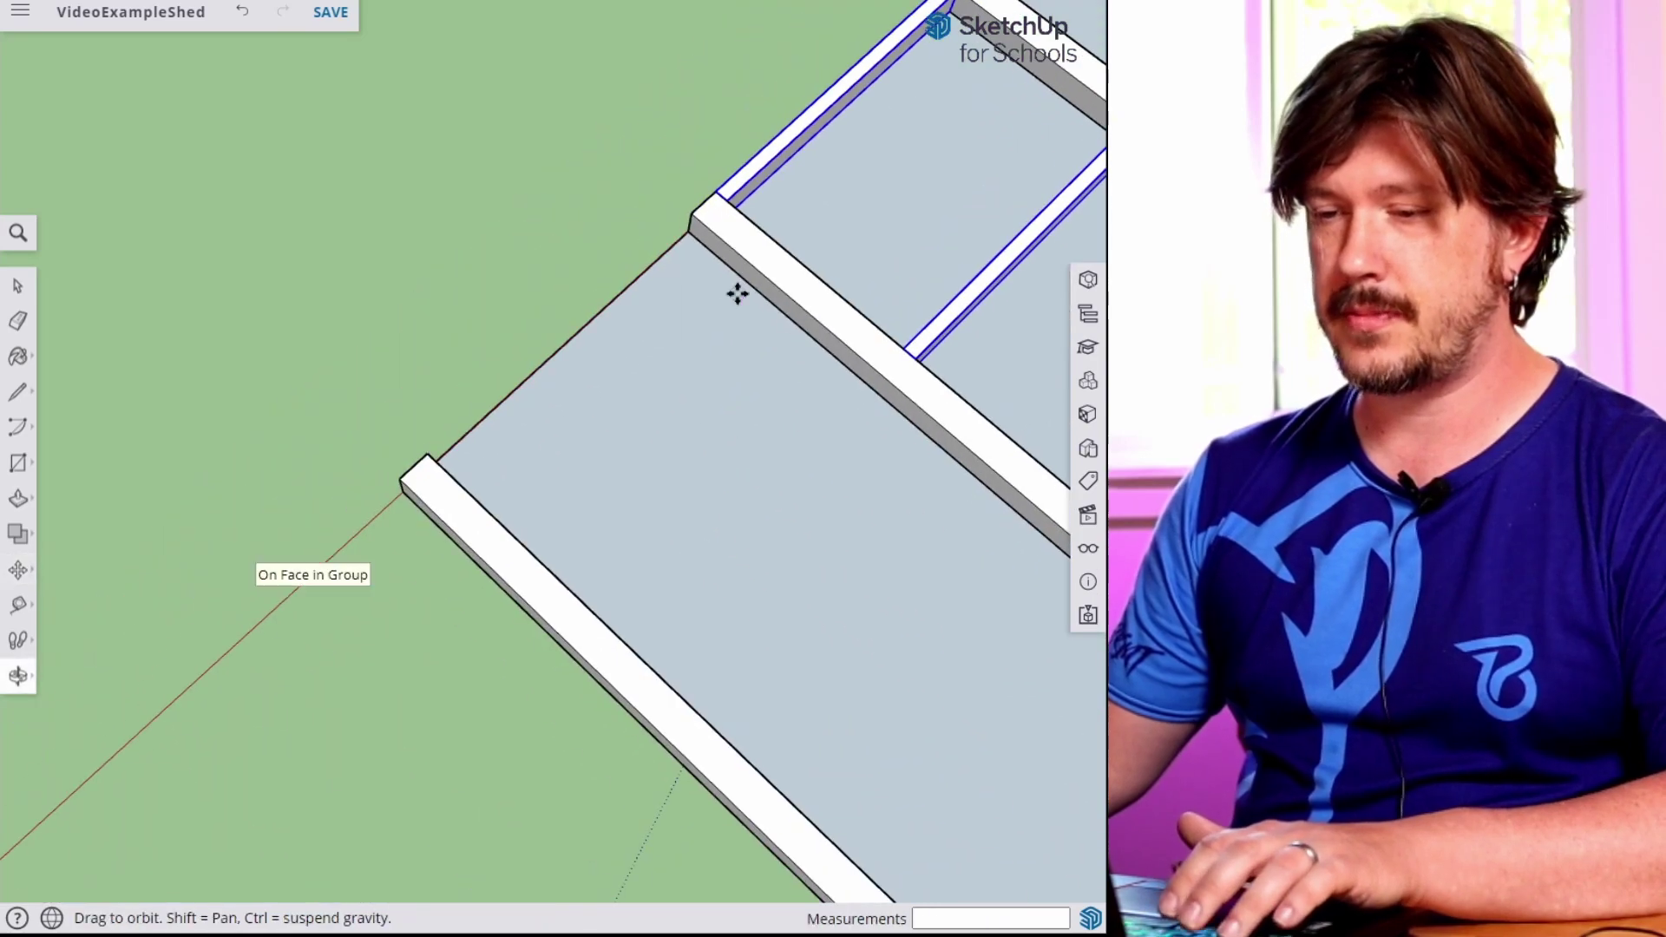
pyautogui.click(716, 195)
pyautogui.click(428, 465)
pyautogui.press('space')
# Remove the flat base from beneath the beams and joists, leaving only the floor frame.
pyautogui.moveTo(427, 465); pyautogui.dragTo(836, 170, button='middle')
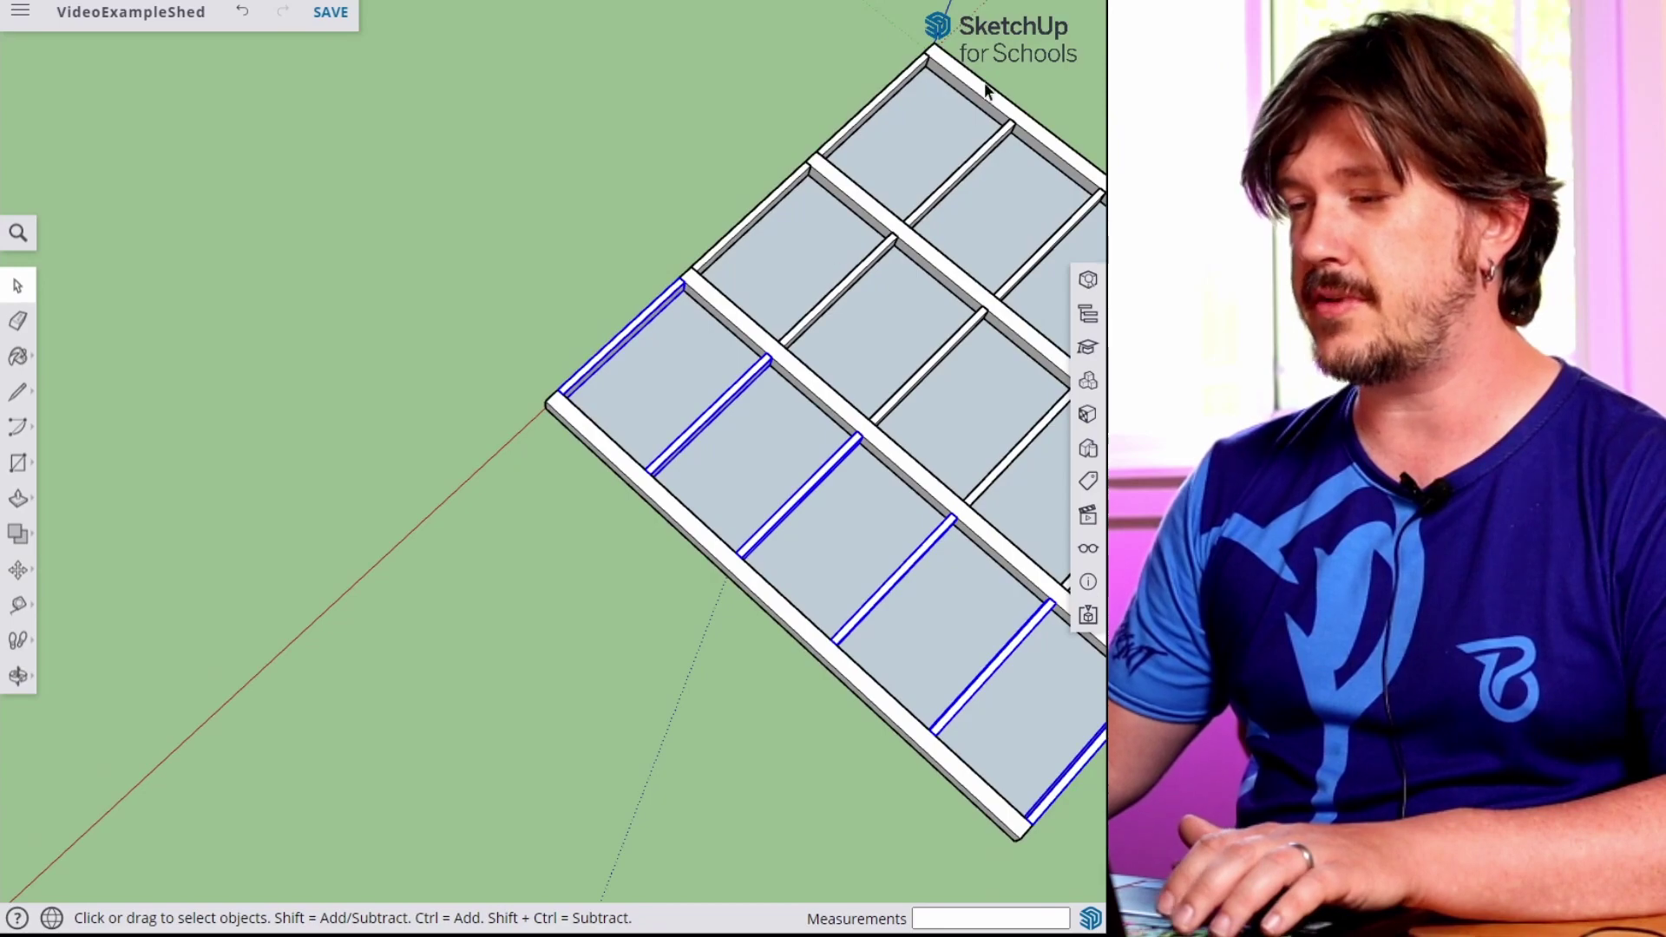
pyautogui.moveTo(837, 420); pyautogui.dragTo(930, 248, button='middle')
pyautogui.click(931, 248)
pyautogui.moveTo(655, 526); pyautogui.dragTo(546, 489, button='middle')
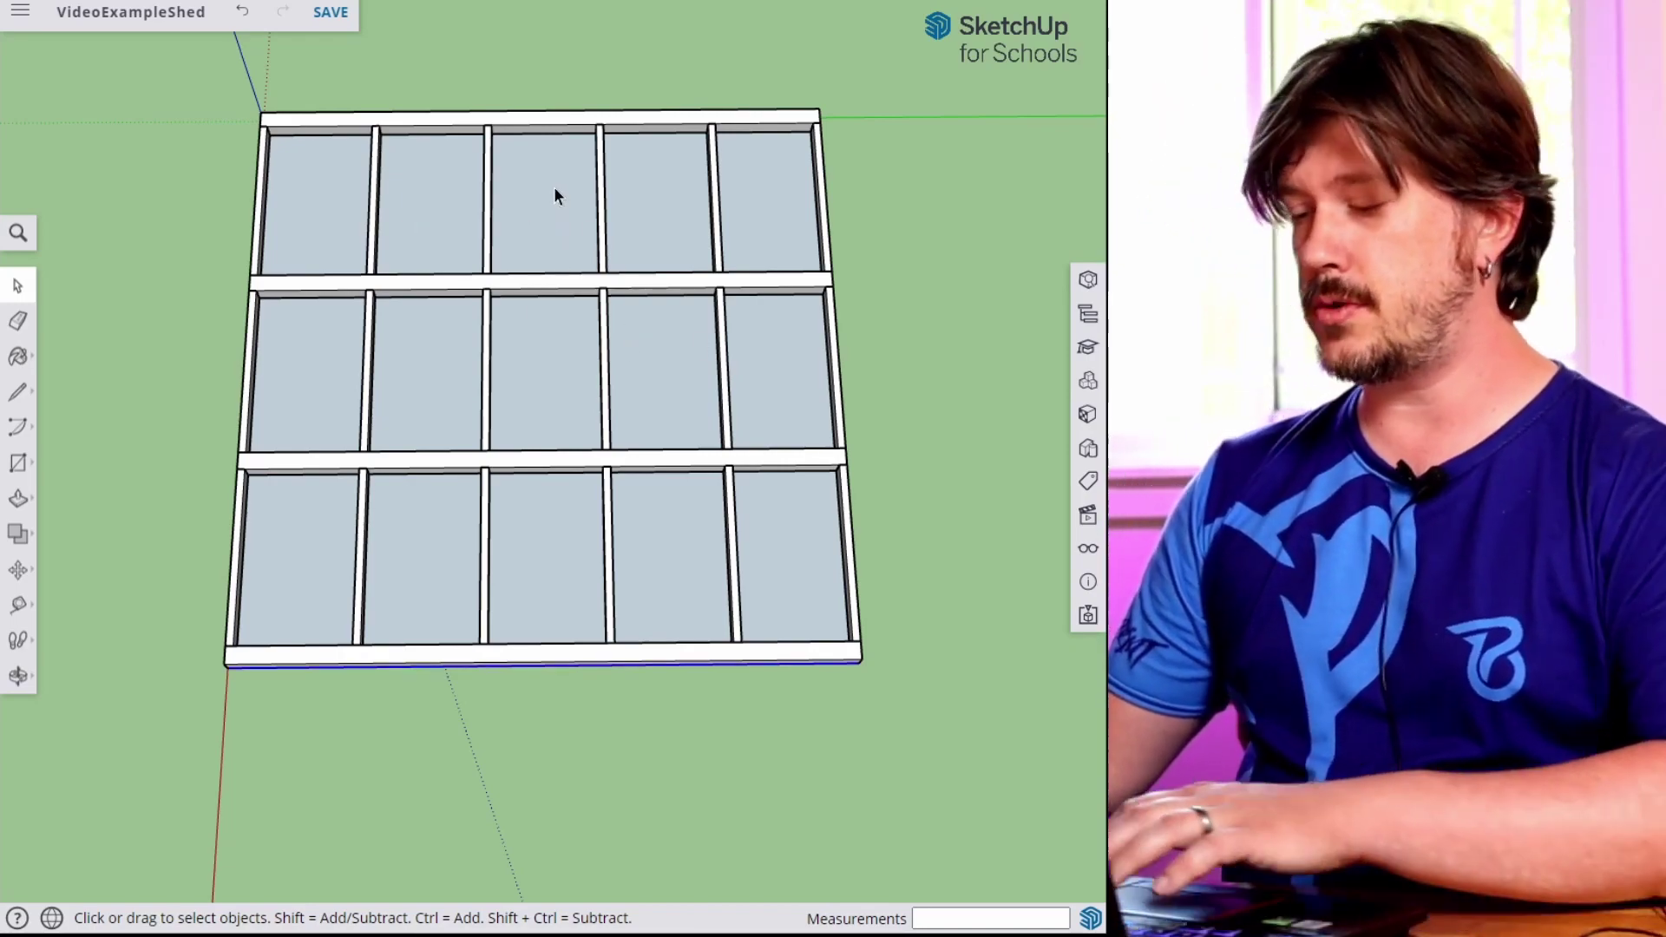
pyautogui.moveTo(741, 313); pyautogui.dragTo(677, 502, button='middle')
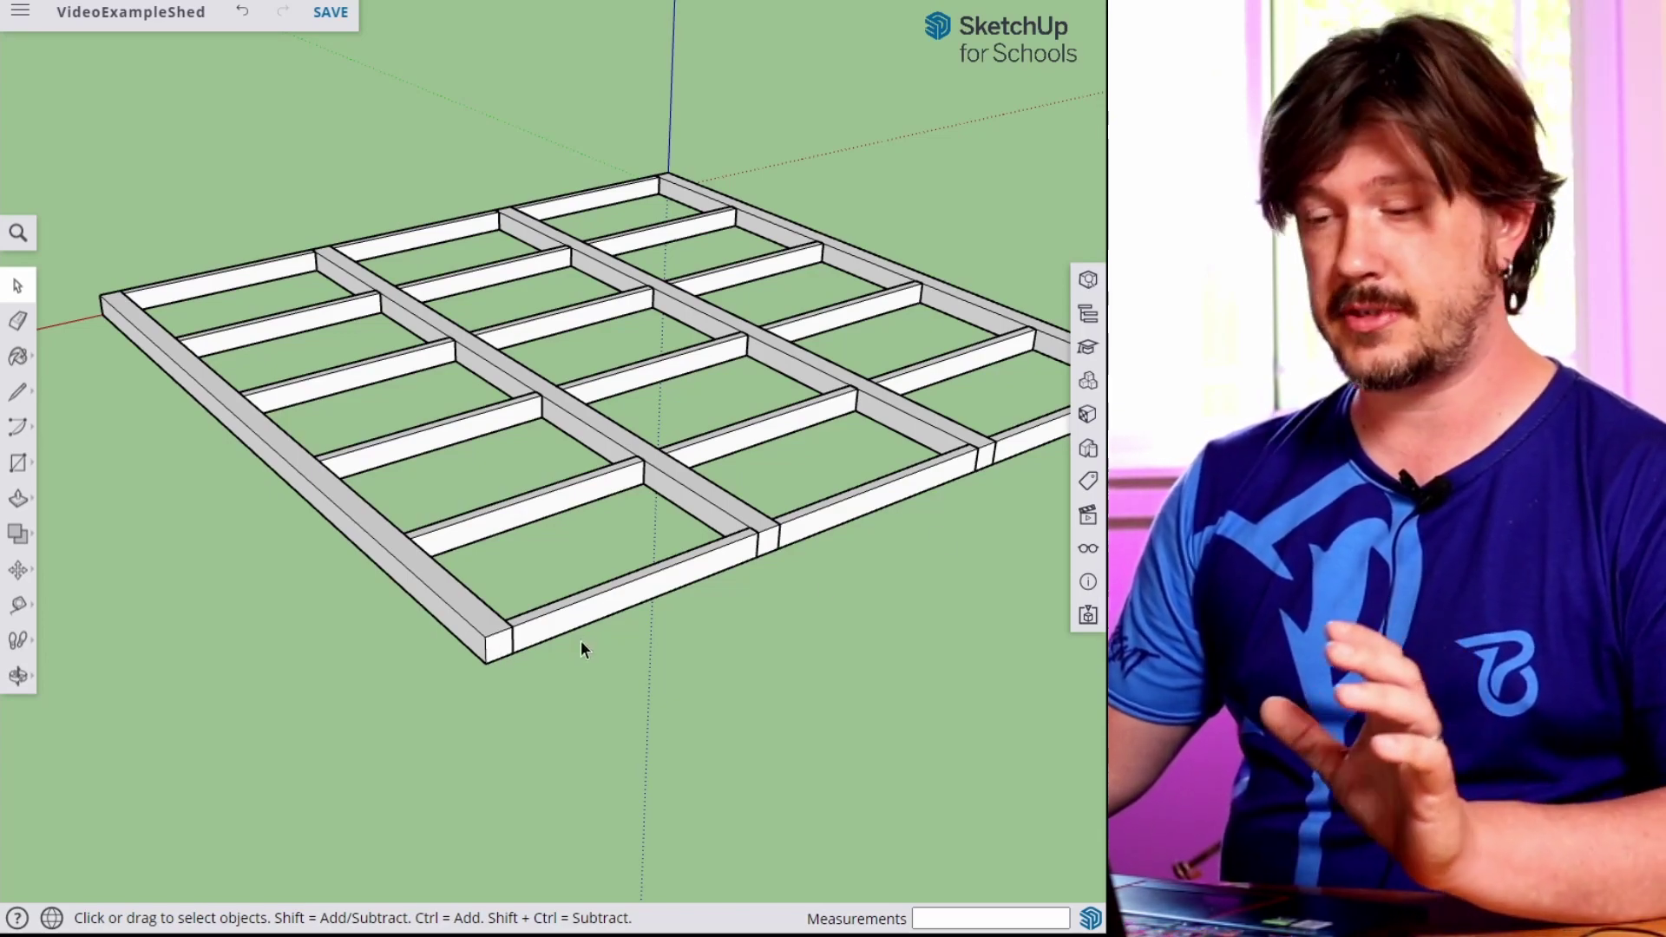
# Edit the beam component and push its end face back level with the end joist's inner edge.
pyautogui.doubleClick(492, 648)
pyautogui.press('p')
pyautogui.click(498, 649)
pyautogui.scroll(5, 486, 638)
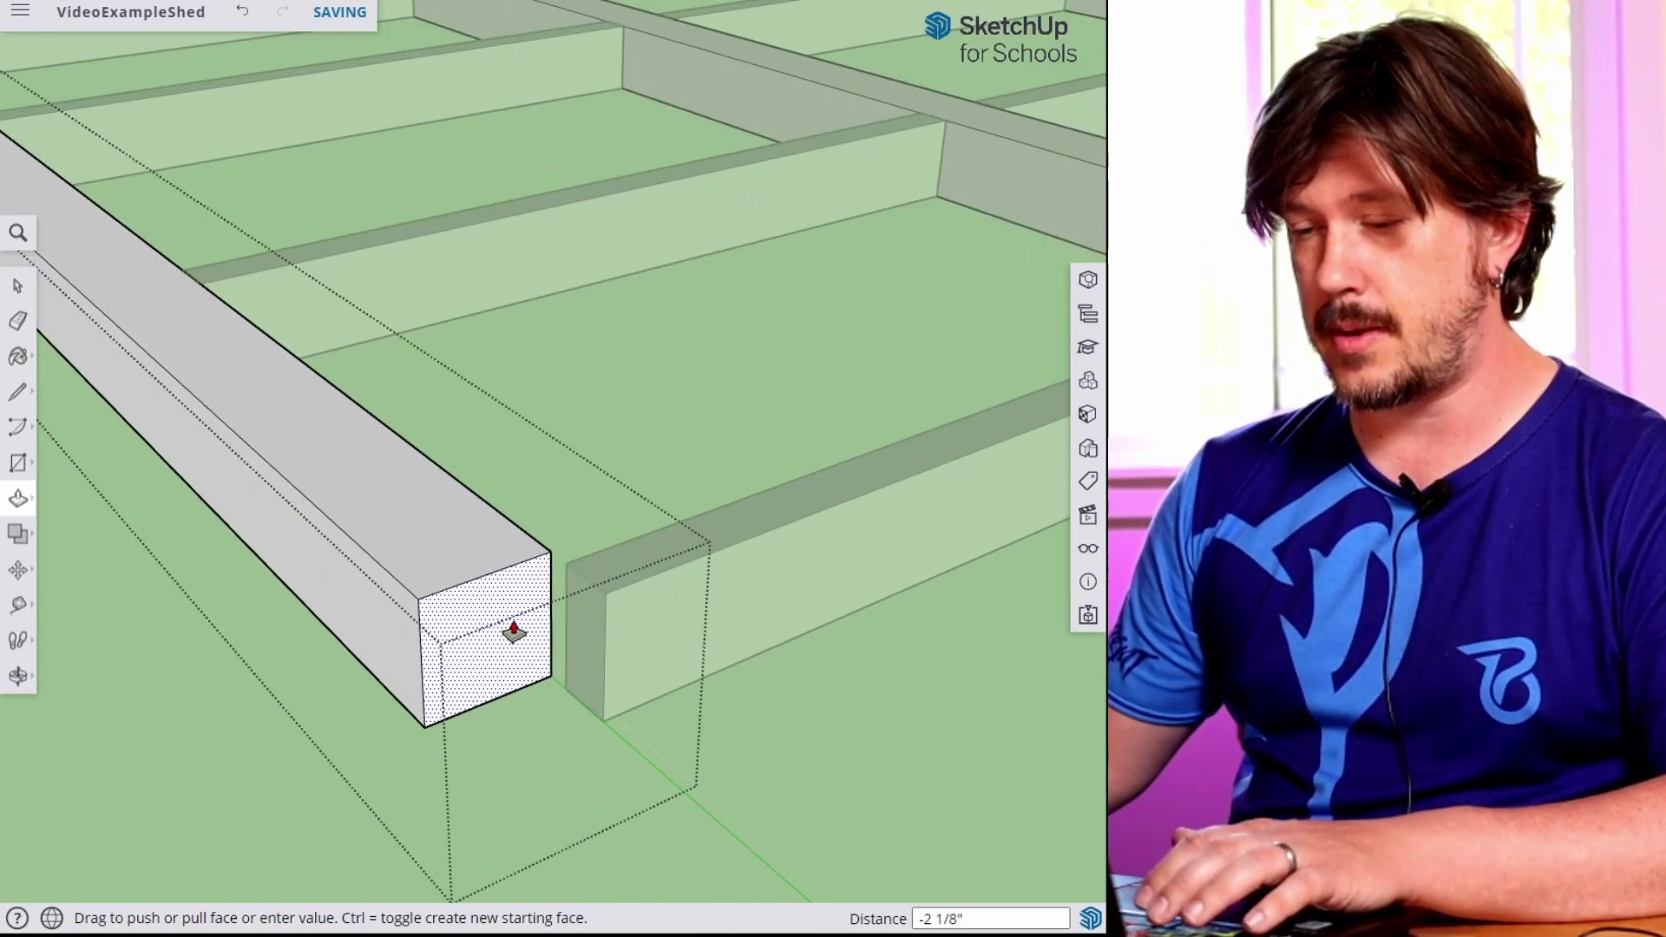
pyautogui.click(605, 559)
pyautogui.press('space')
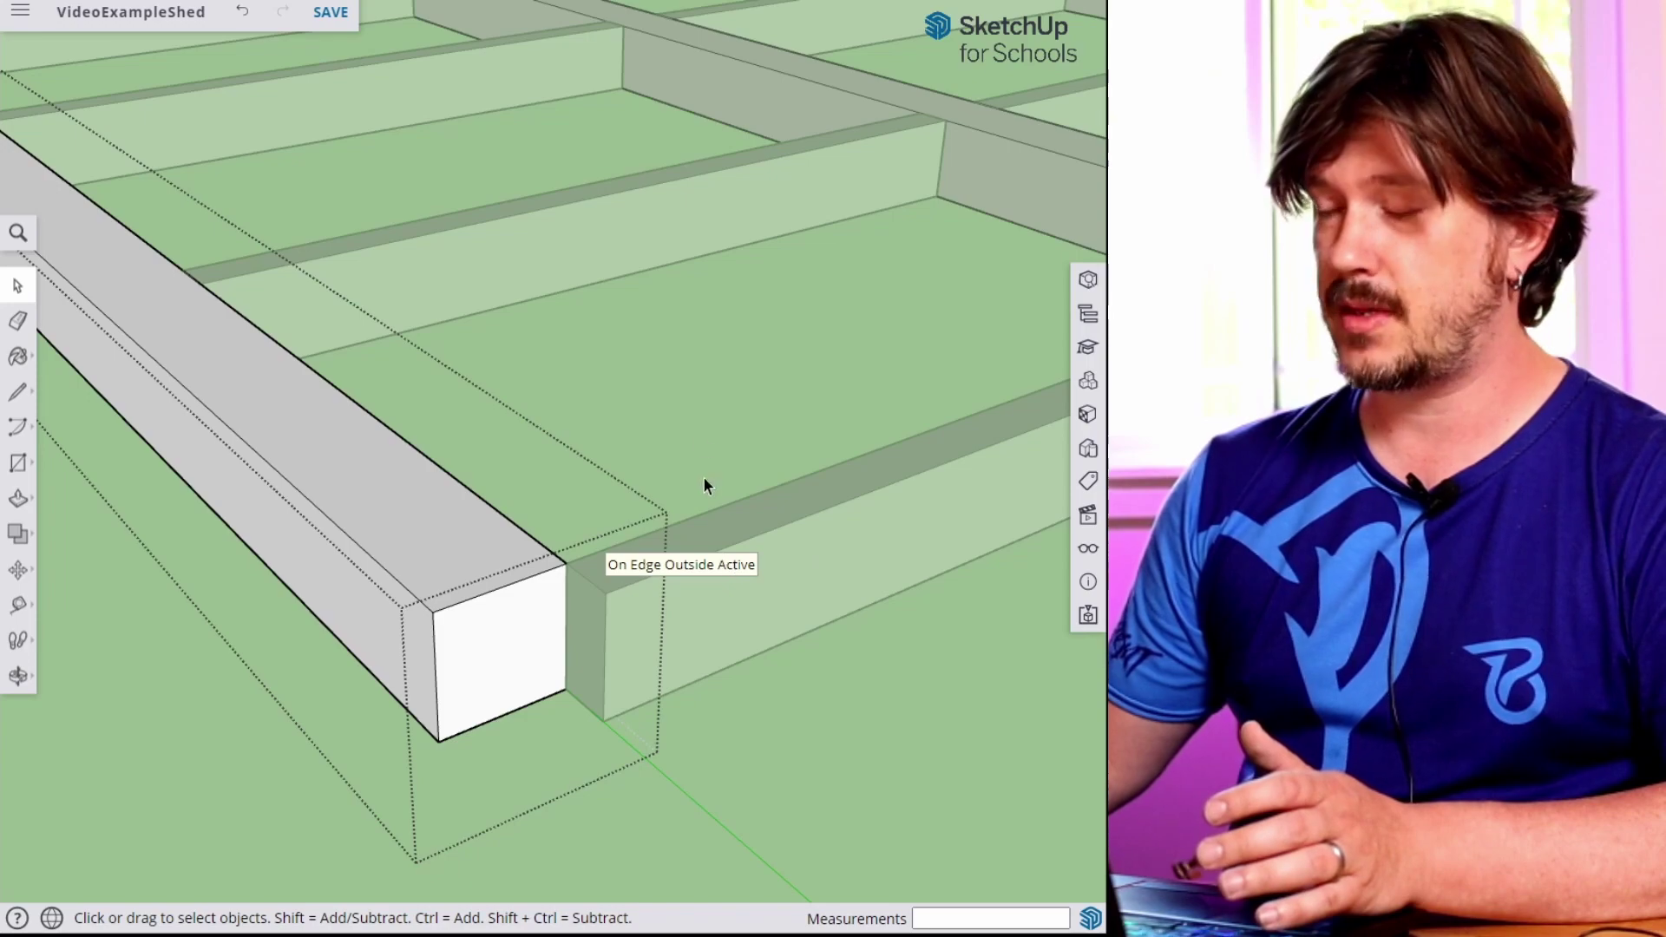
# Move the three end joists together inward so their outer faces sit flush with the shortened beam ends.
pyautogui.scroll(-5, 715, 513)
pyautogui.click(688, 654)
pyautogui.scroll(-3, 777, 572)
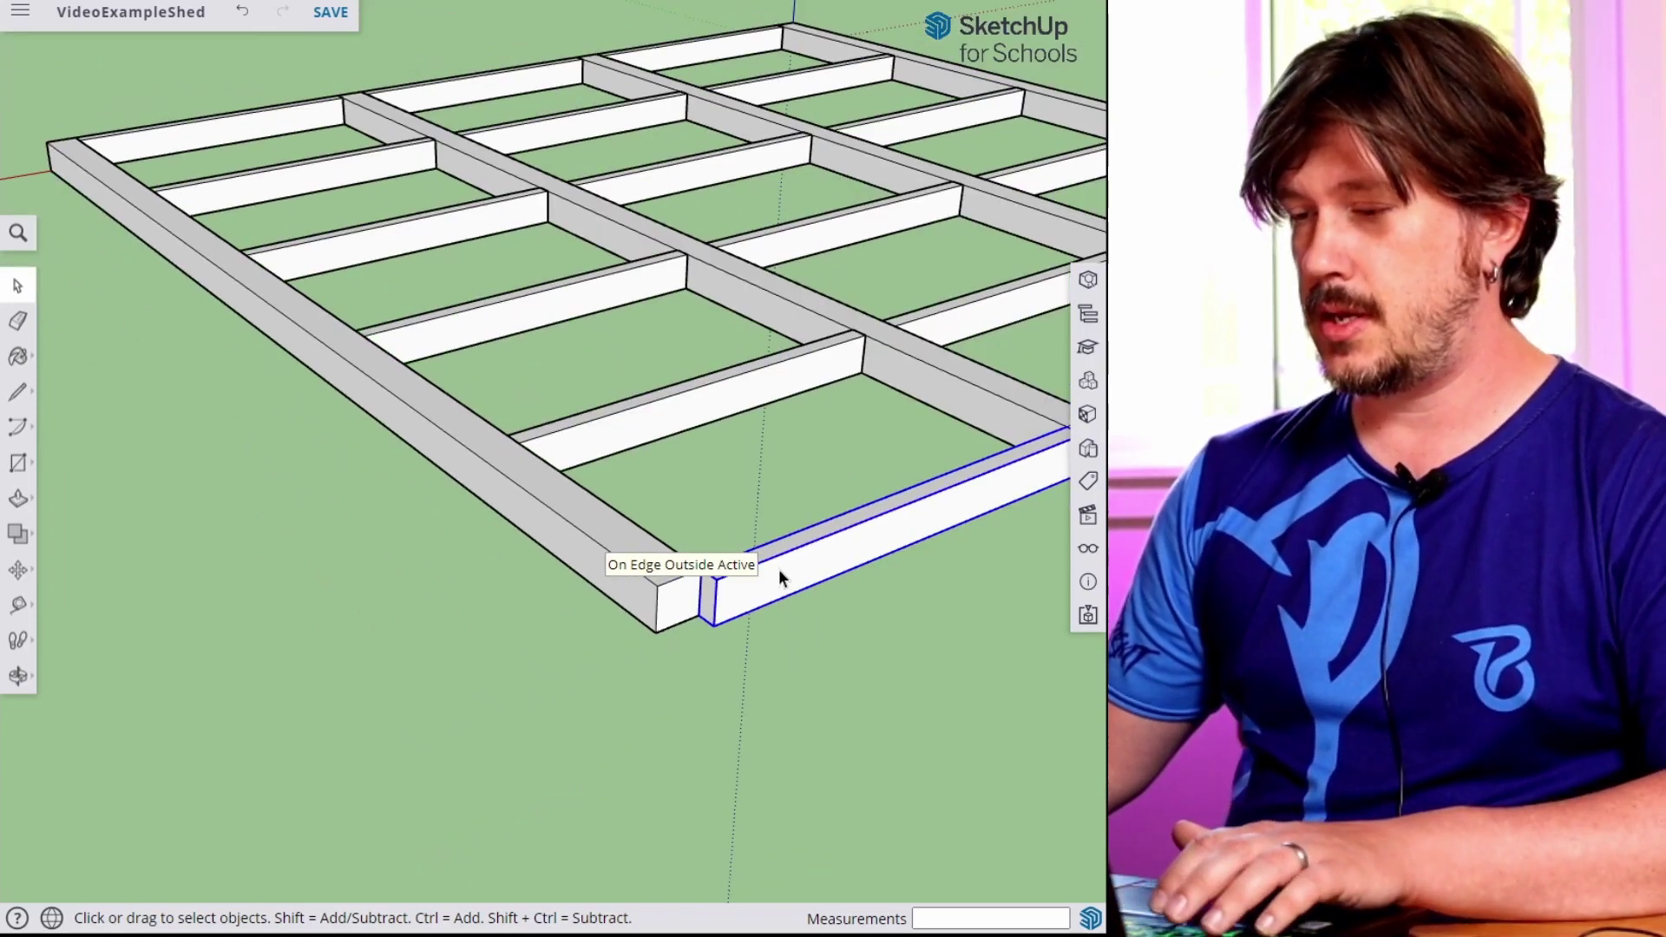
pyautogui.keyDown('shift'); pyautogui.moveTo(909, 425); pyautogui.dragTo(601, 451, button='middle'); pyautogui.keyUp('shift')
pyautogui.keyDown('ctrl'); pyautogui.click(669, 431); pyautogui.keyUp('ctrl')
pyautogui.keyDown('ctrl'); pyautogui.click(886, 355); pyautogui.keyUp('ctrl')
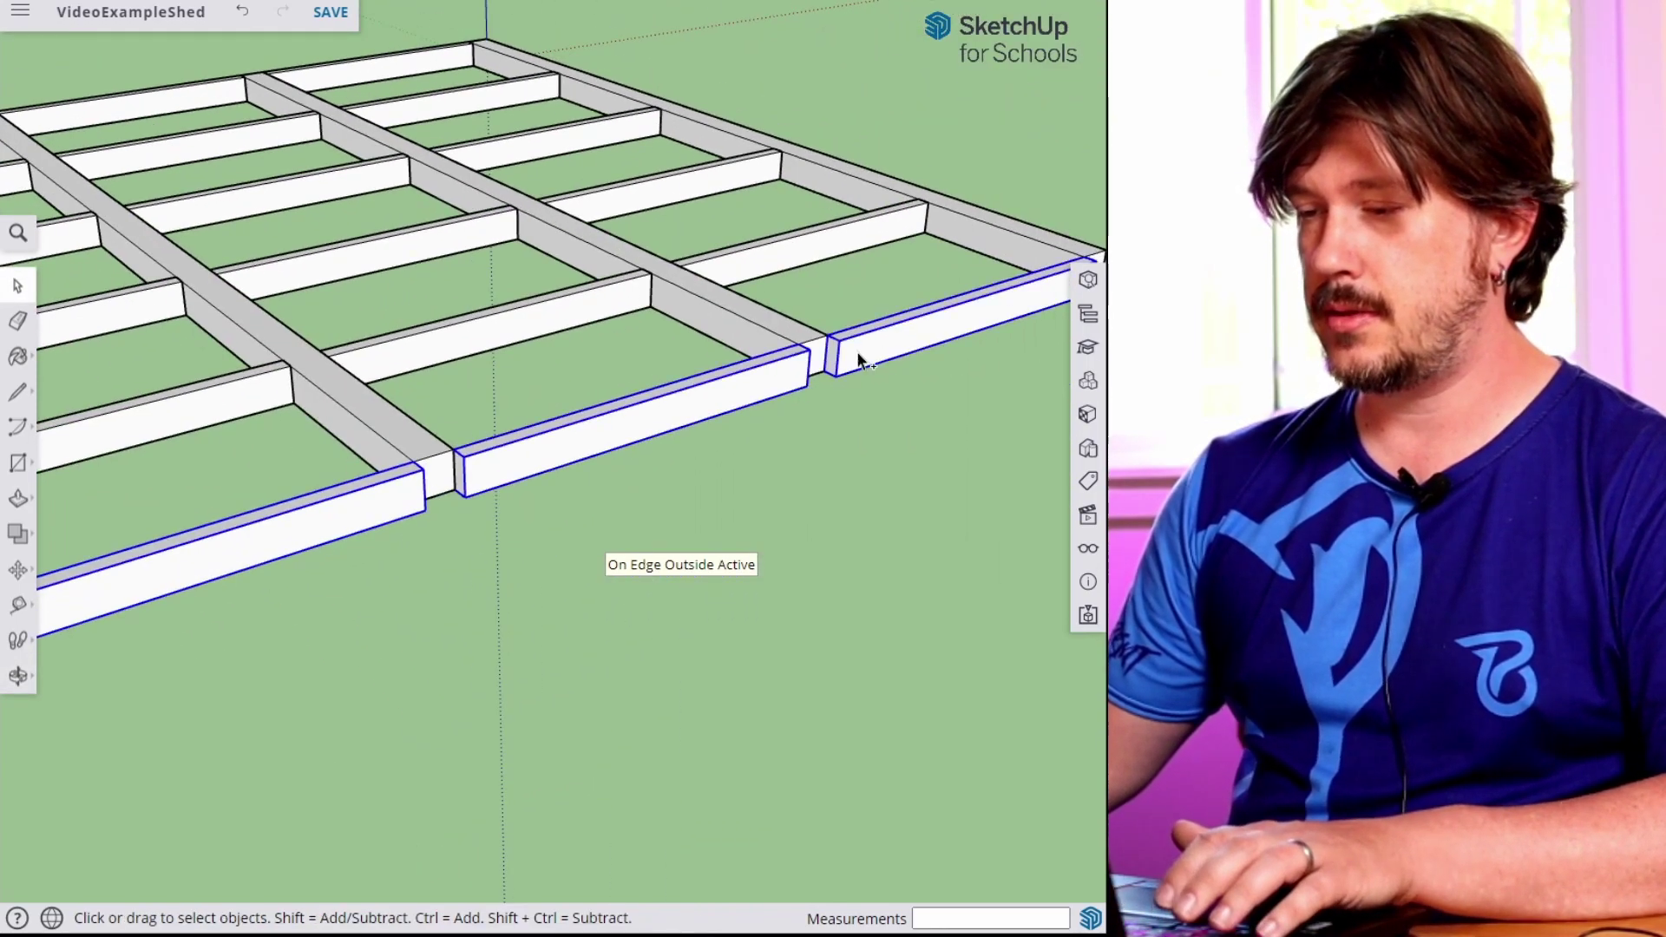
pyautogui.moveTo(886, 355); pyautogui.dragTo(465, 525, button='middle')
pyautogui.scroll(5, 502, 590)
pyautogui.press('m')
pyautogui.click(573, 582)
pyautogui.click(543, 561)
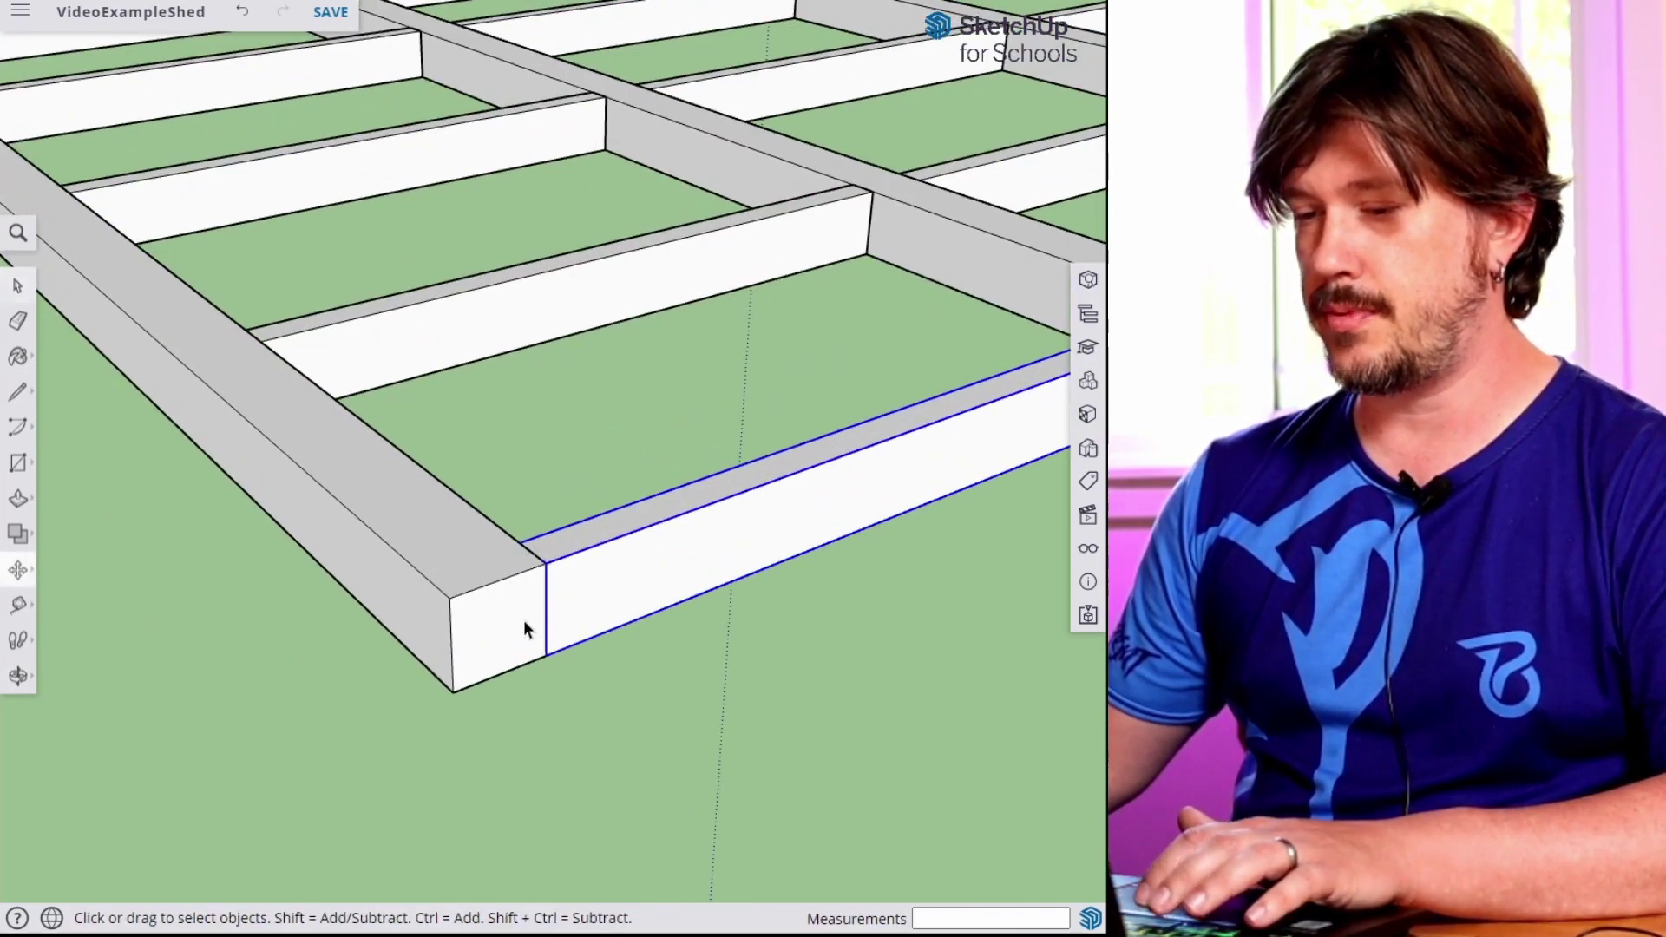
pyautogui.press('space')
# Draw a 10' by 3 1/2" rectangle over the frame's end face, spanning from one outer beam corner to the other.
pyautogui.scroll(-6, 664, 549)
pyautogui.moveTo(752, 517); pyautogui.dragTo(461, 521, button='middle')
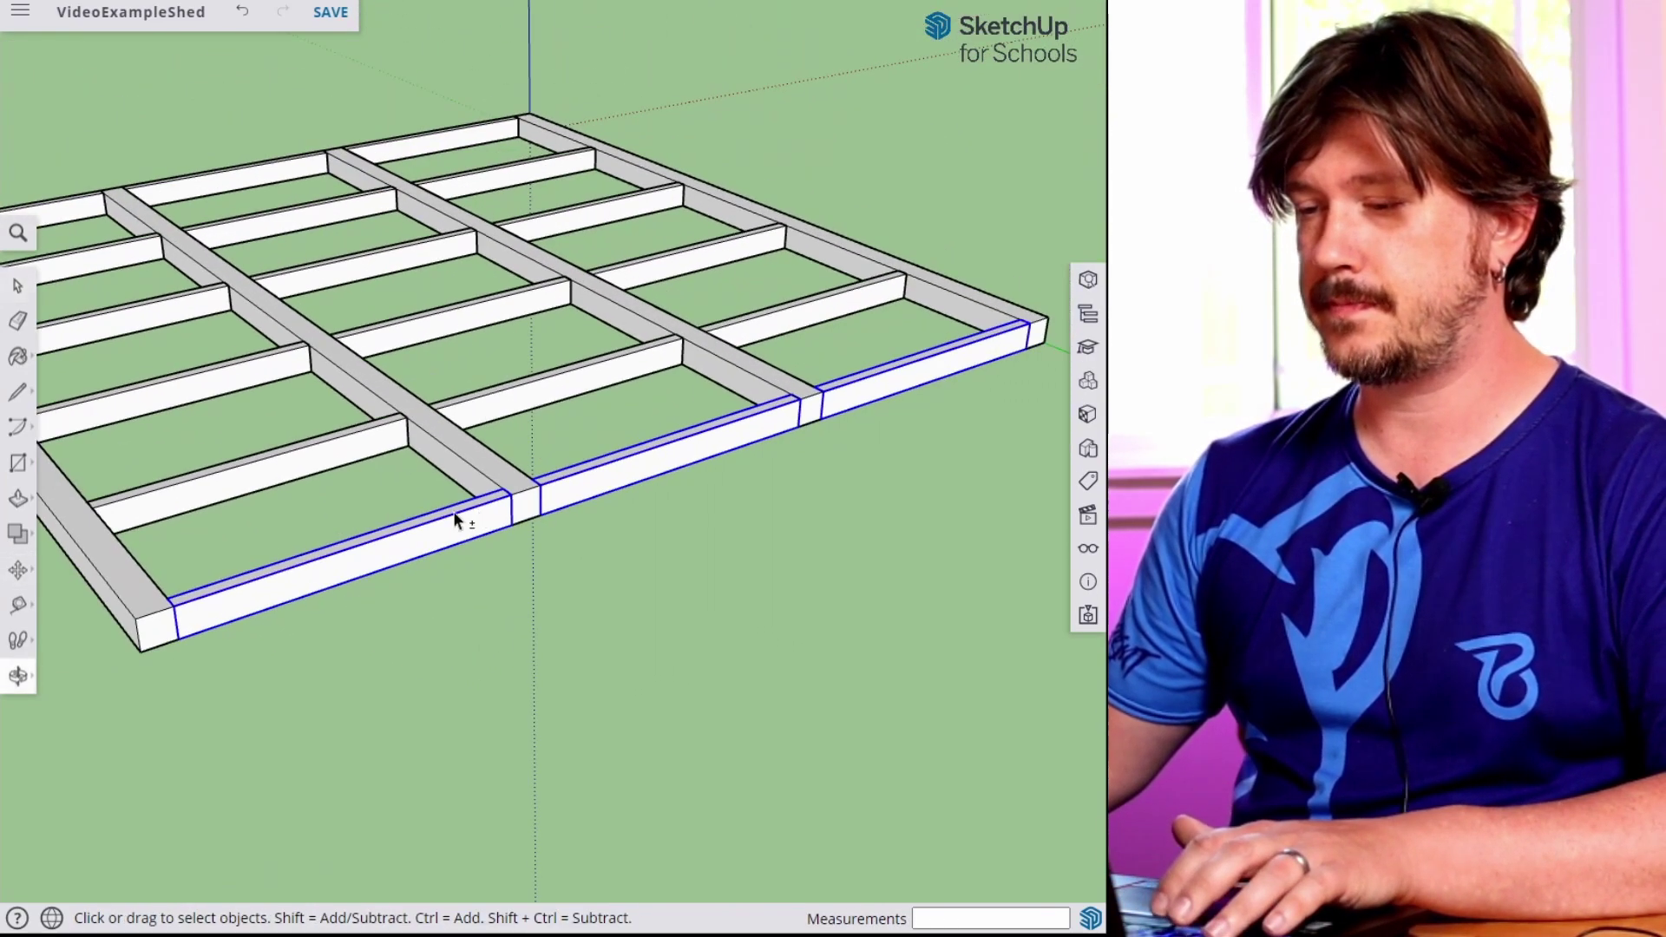
pyautogui.click(944, 453)
pyautogui.scroll(6, 868, 398)
pyautogui.press('r')
pyautogui.keyDown('shift'); pyautogui.moveTo(1023, 390); pyautogui.dragTo(607, 429, button='middle'); pyautogui.keyUp('shift')
pyautogui.click(835, 374)
pyautogui.moveTo(278, 538); pyautogui.dragTo(907, 414, button='middle')
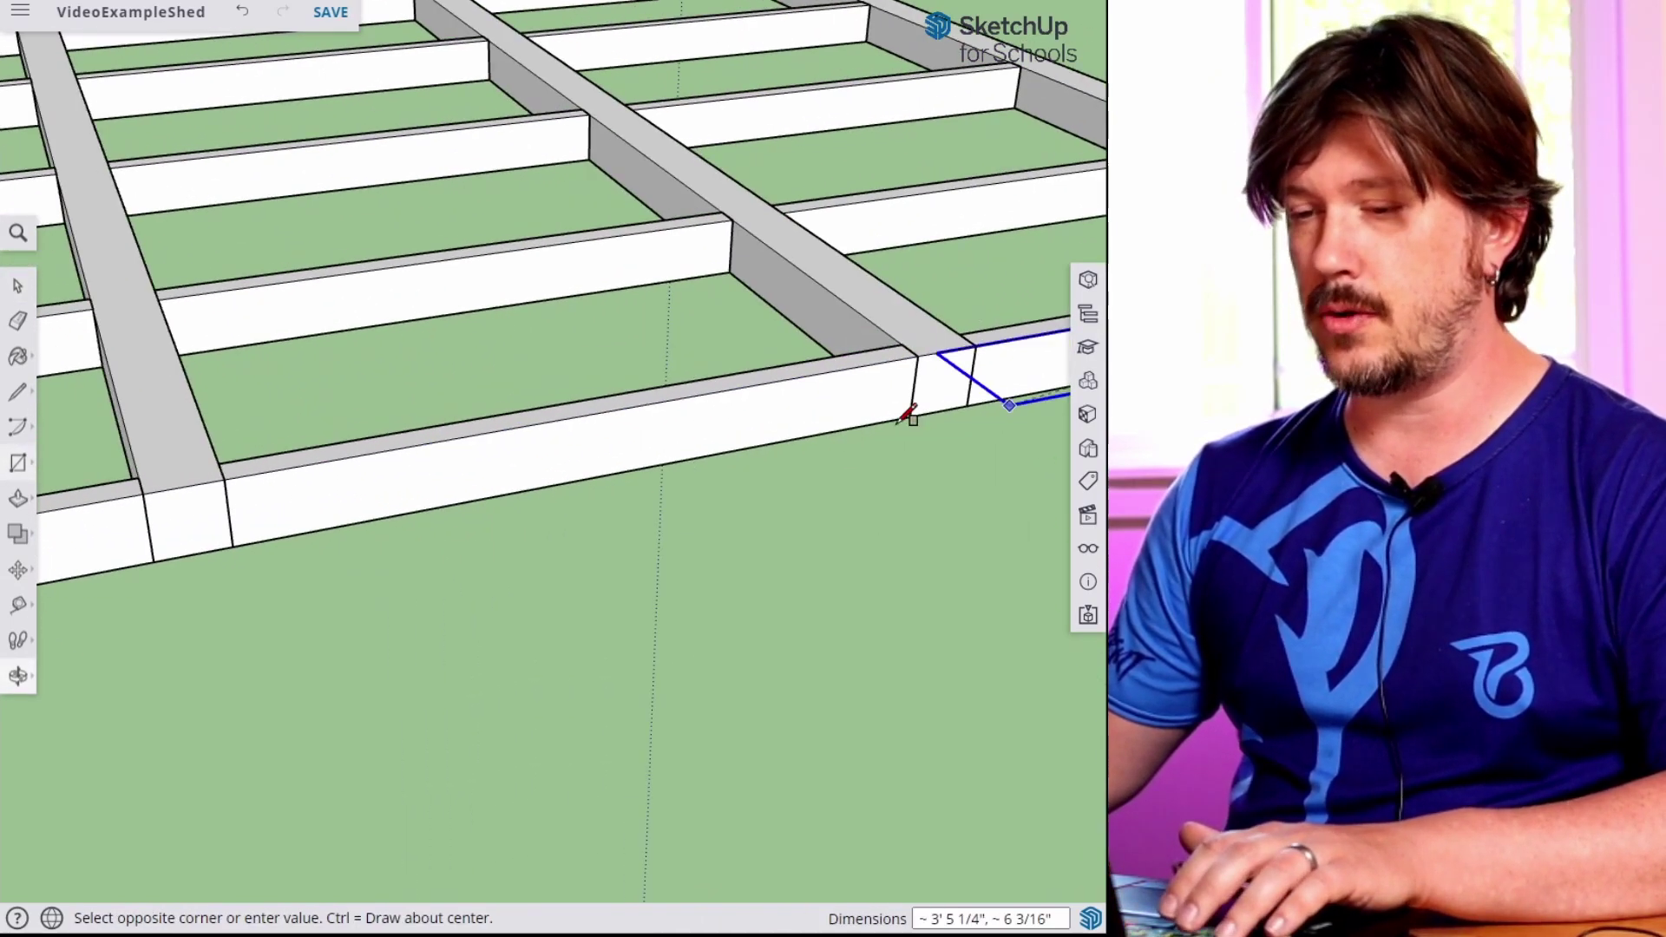
pyautogui.scroll(-3, 793, 390)
pyautogui.moveTo(792, 390); pyautogui.dragTo(900, 354, button='middle')
pyautogui.click(528, 450)
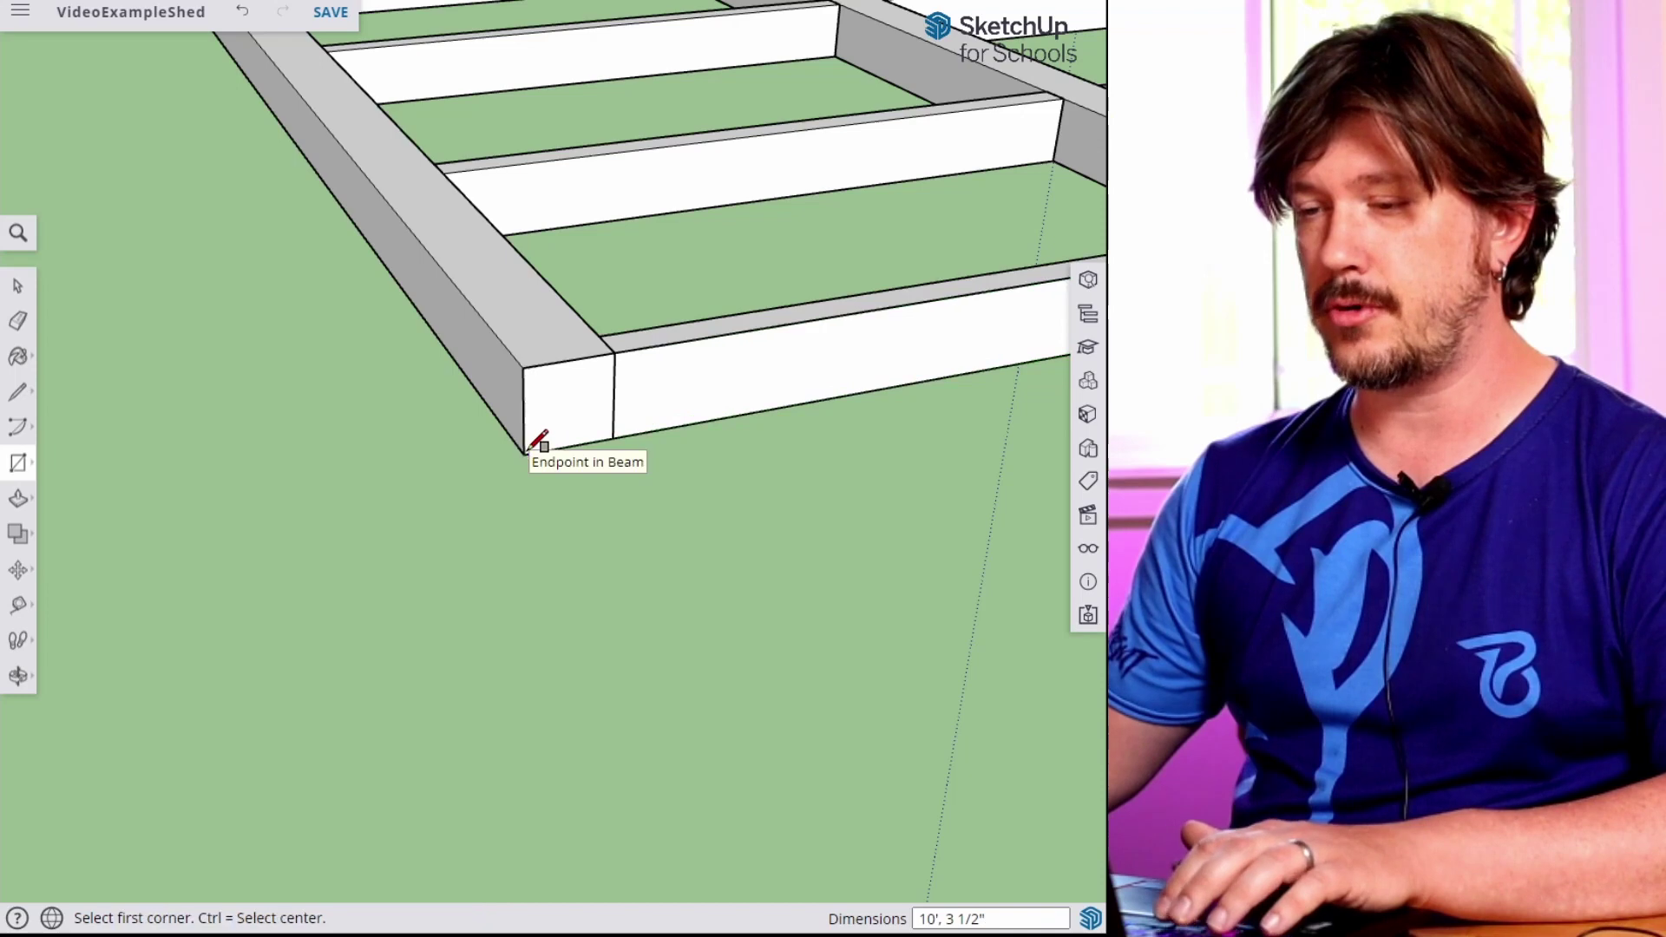
# Push/Pull the rectangle on the frame's end face outward by 1.5 inches to form a board.
pyautogui.press('space')
pyautogui.press('p')
pyautogui.click(695, 397)
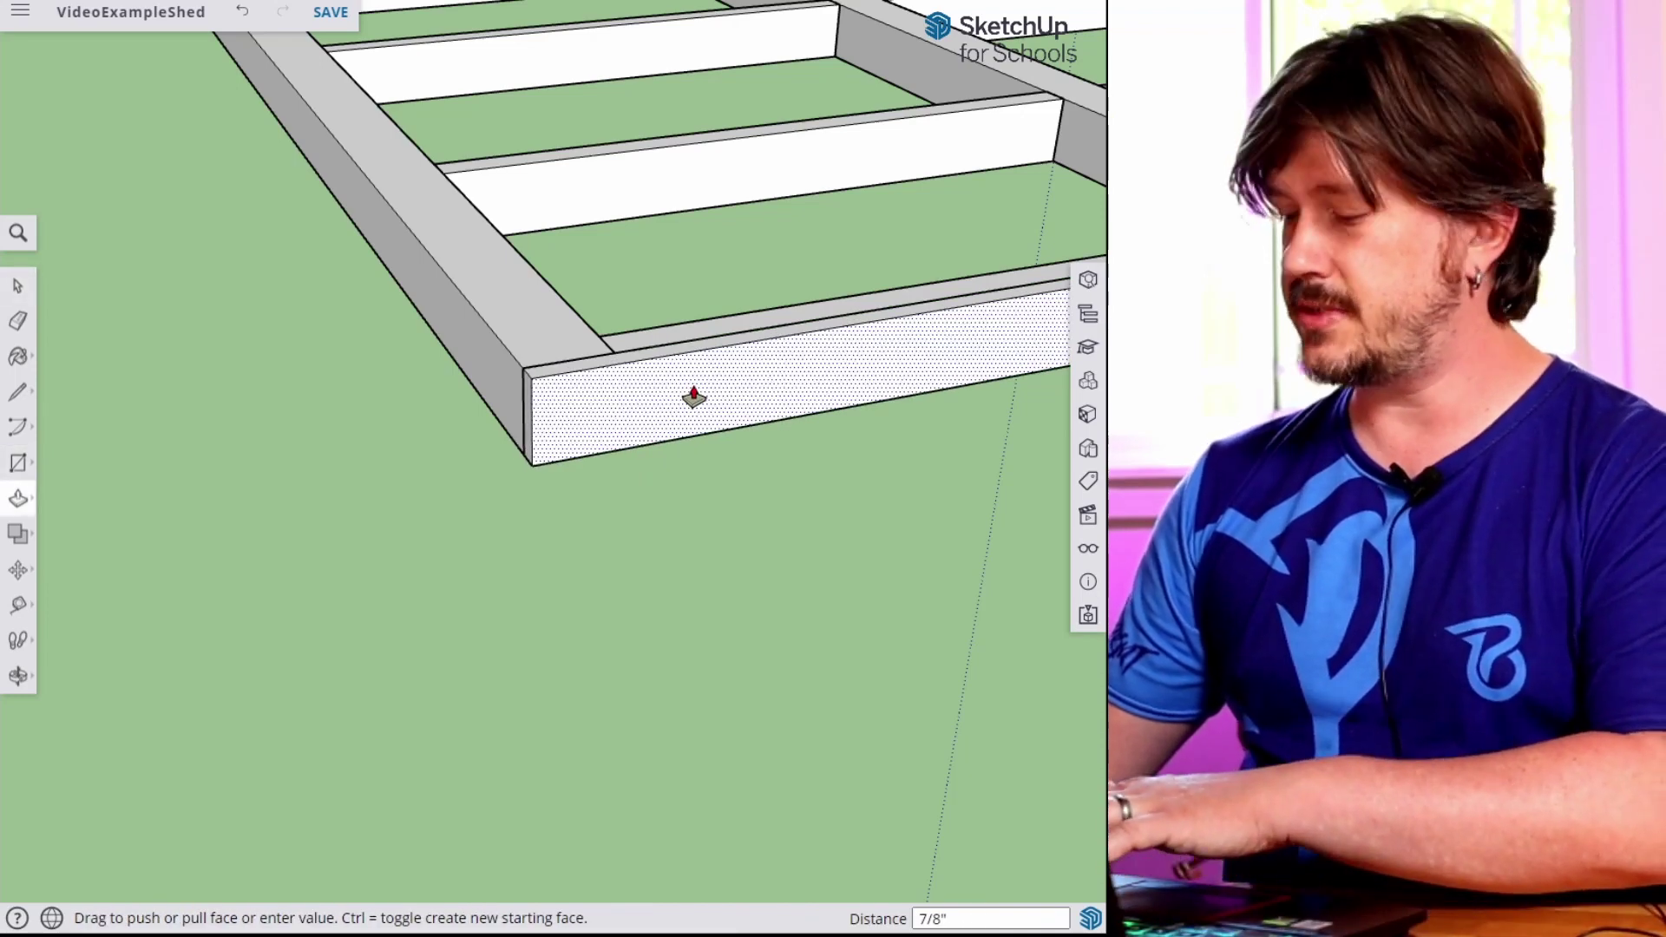
pyautogui.write('1')
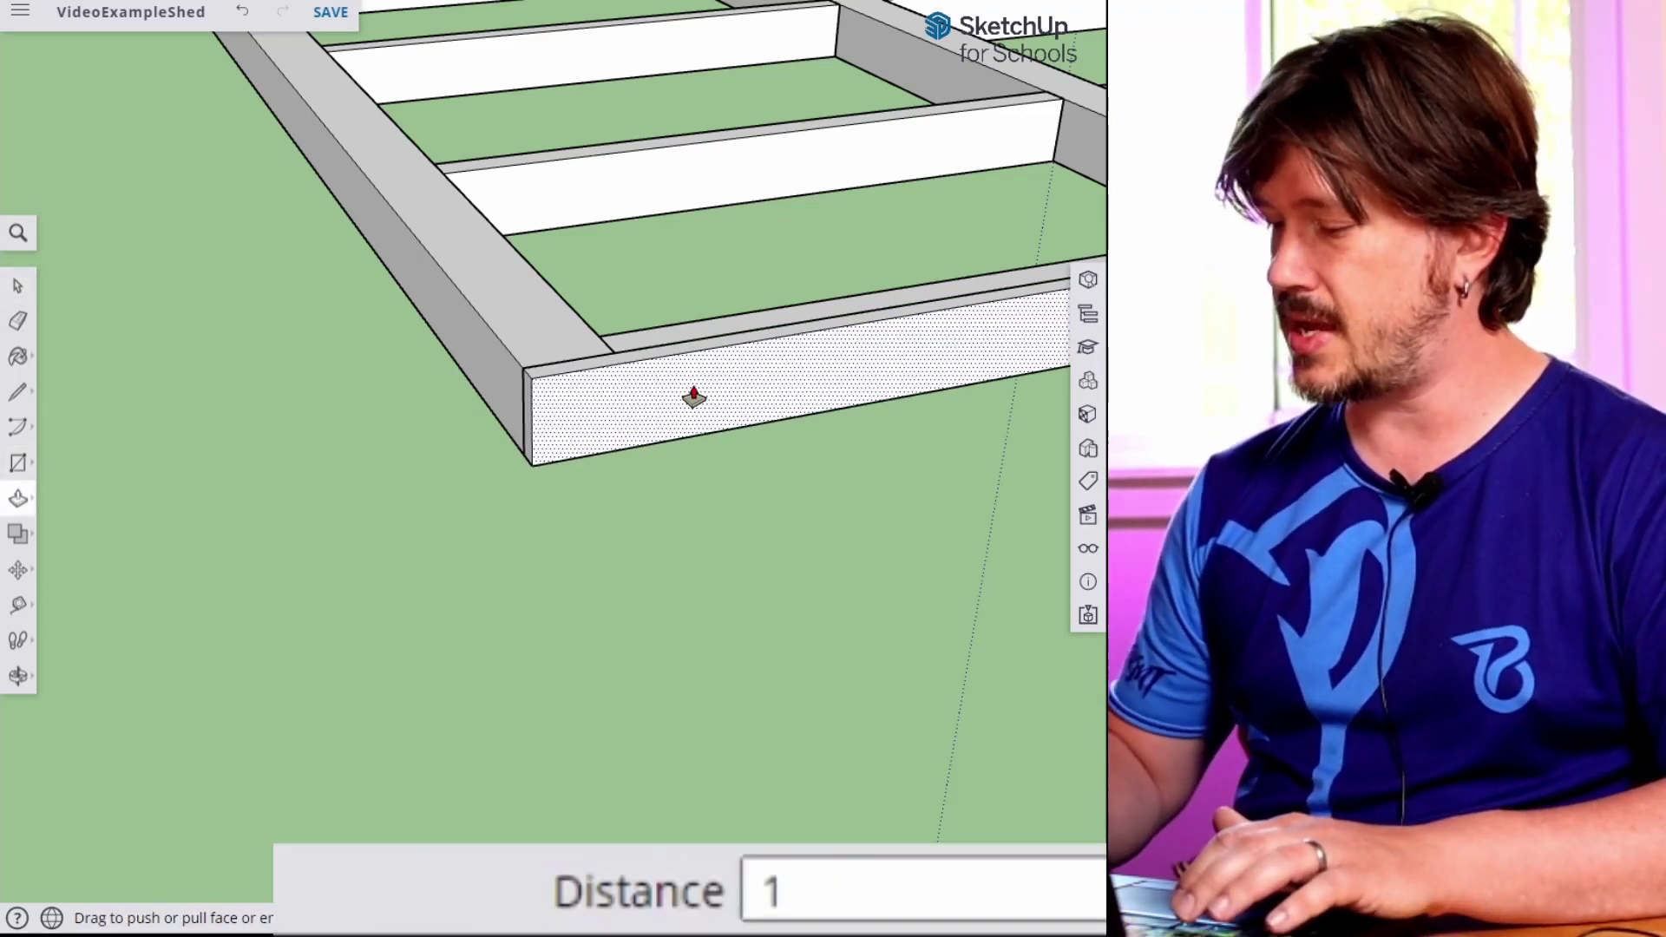
pyautogui.write('.5')
pyautogui.press('Return')
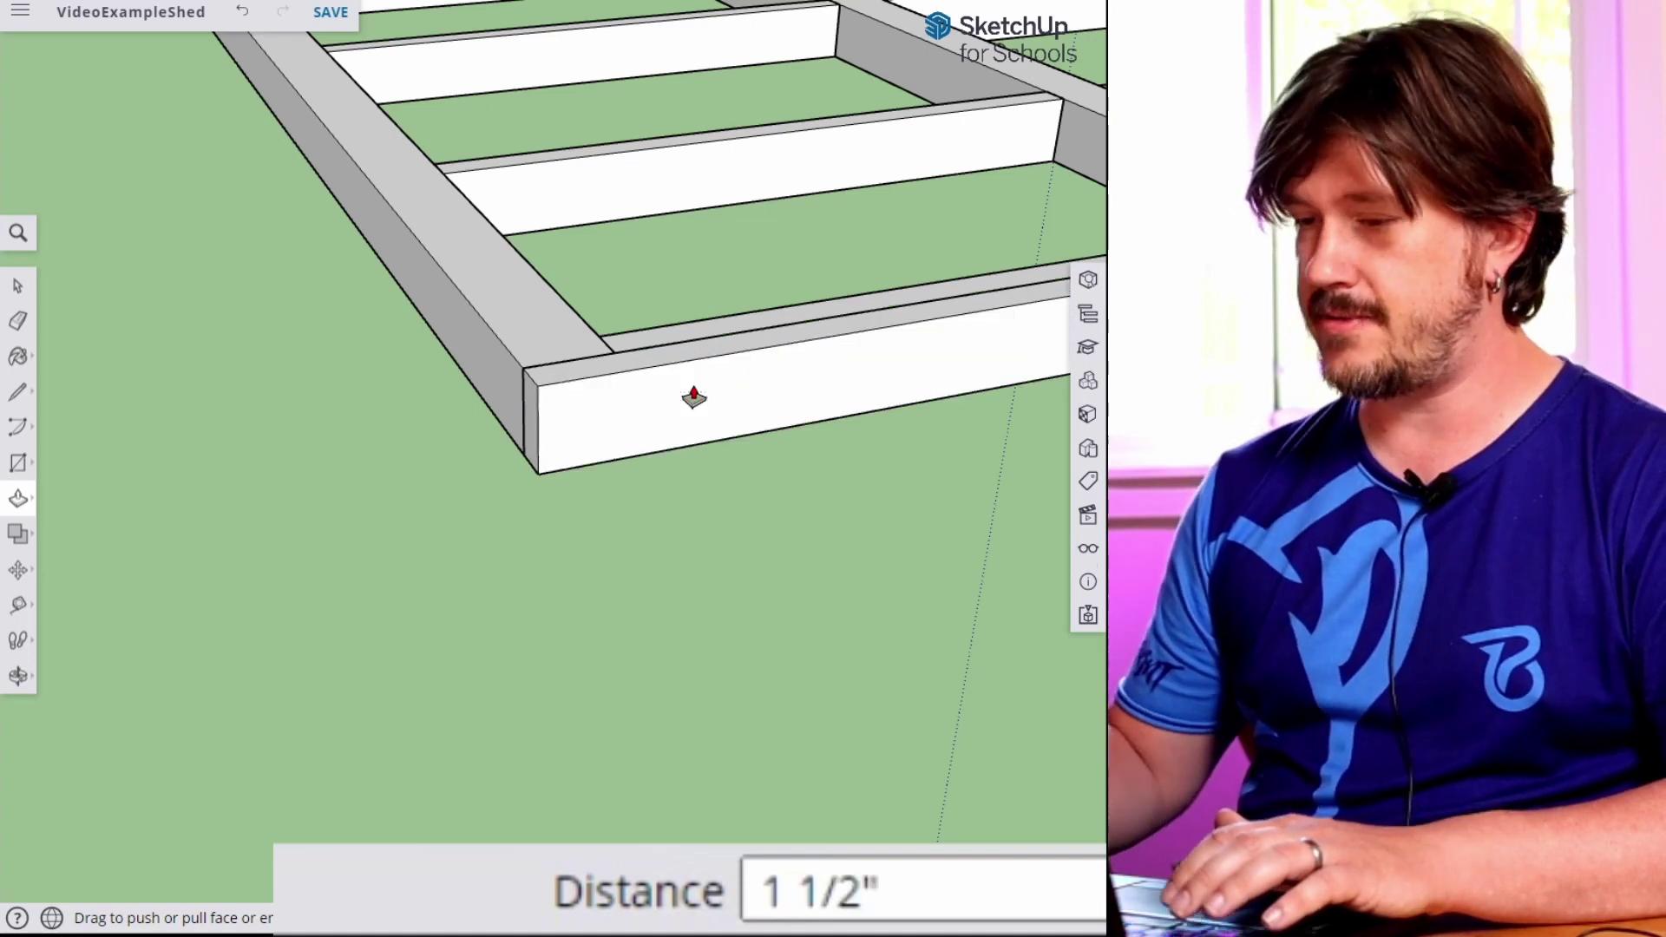
# Select the whole end board and make it a component named Floor Fascia.
pyautogui.press('space')
pyautogui.click(694, 397)
pyautogui.rightClick(694, 396)
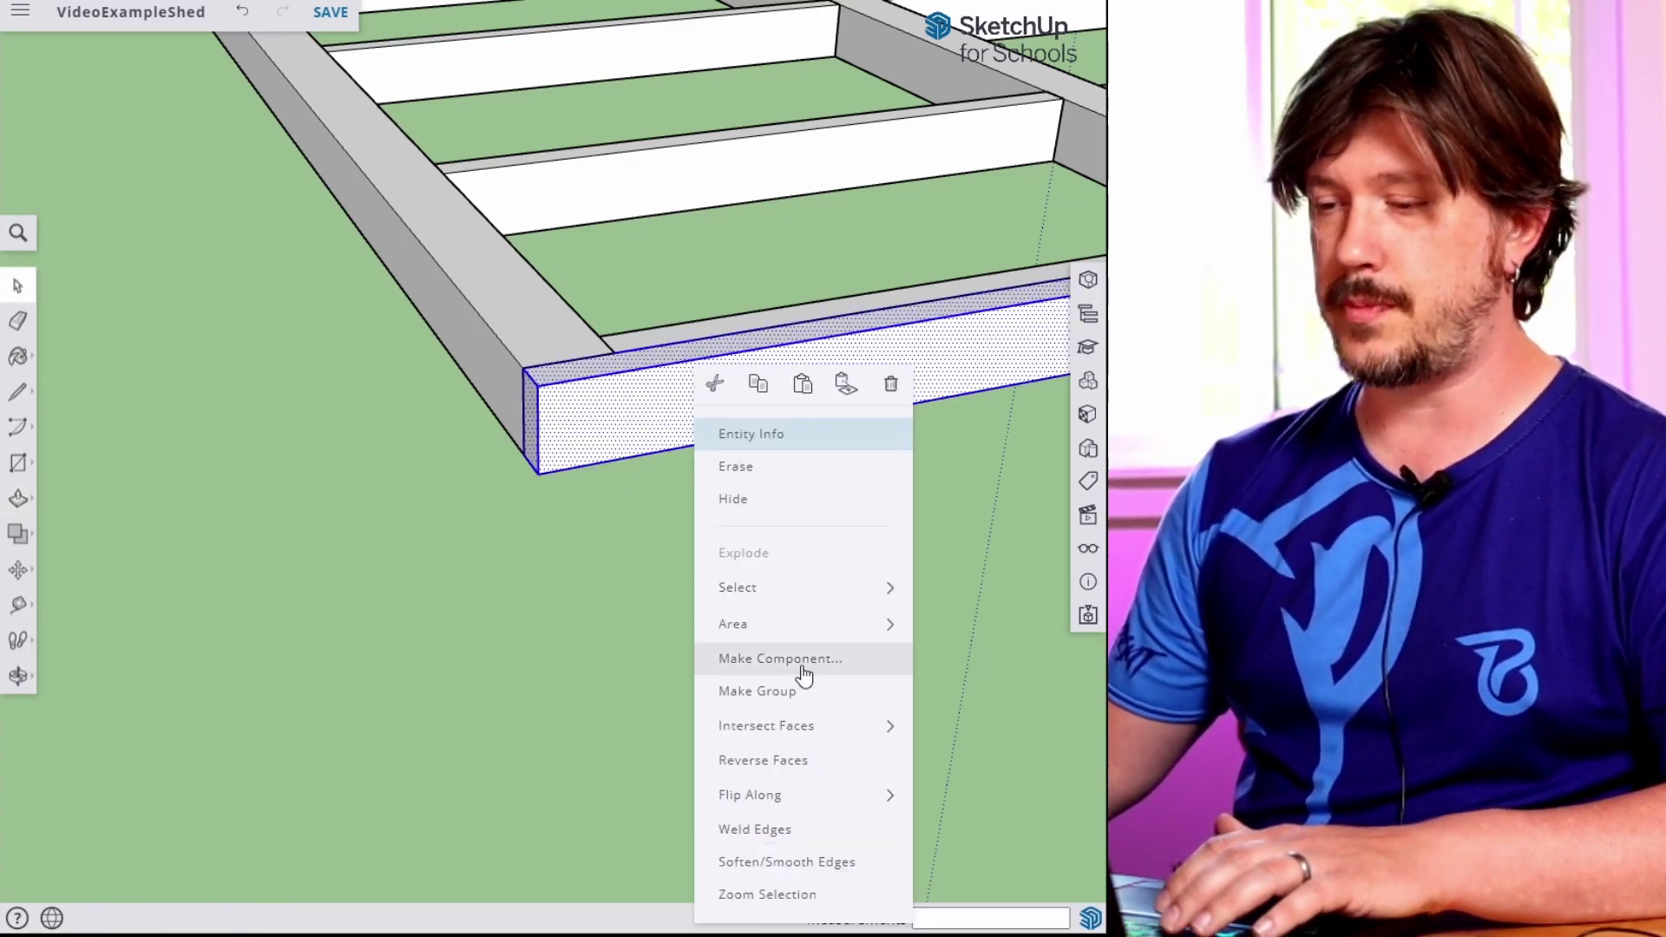
pyautogui.click(855, 666)
pyautogui.write('Floo')
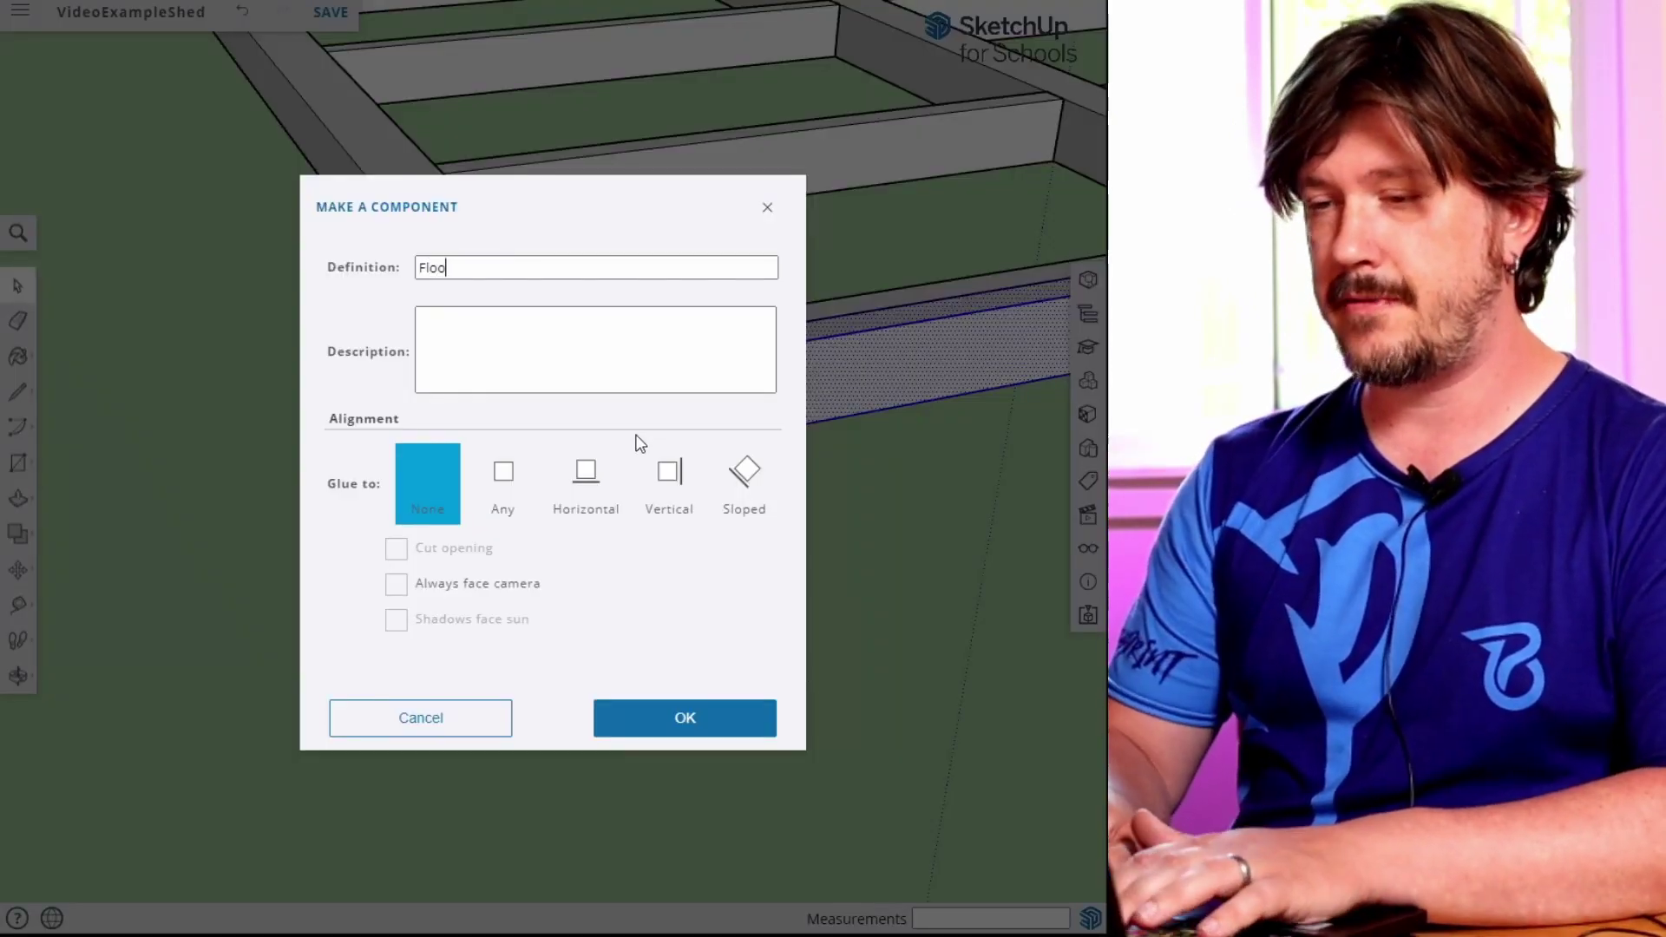
pyautogui.write('r Fascia')
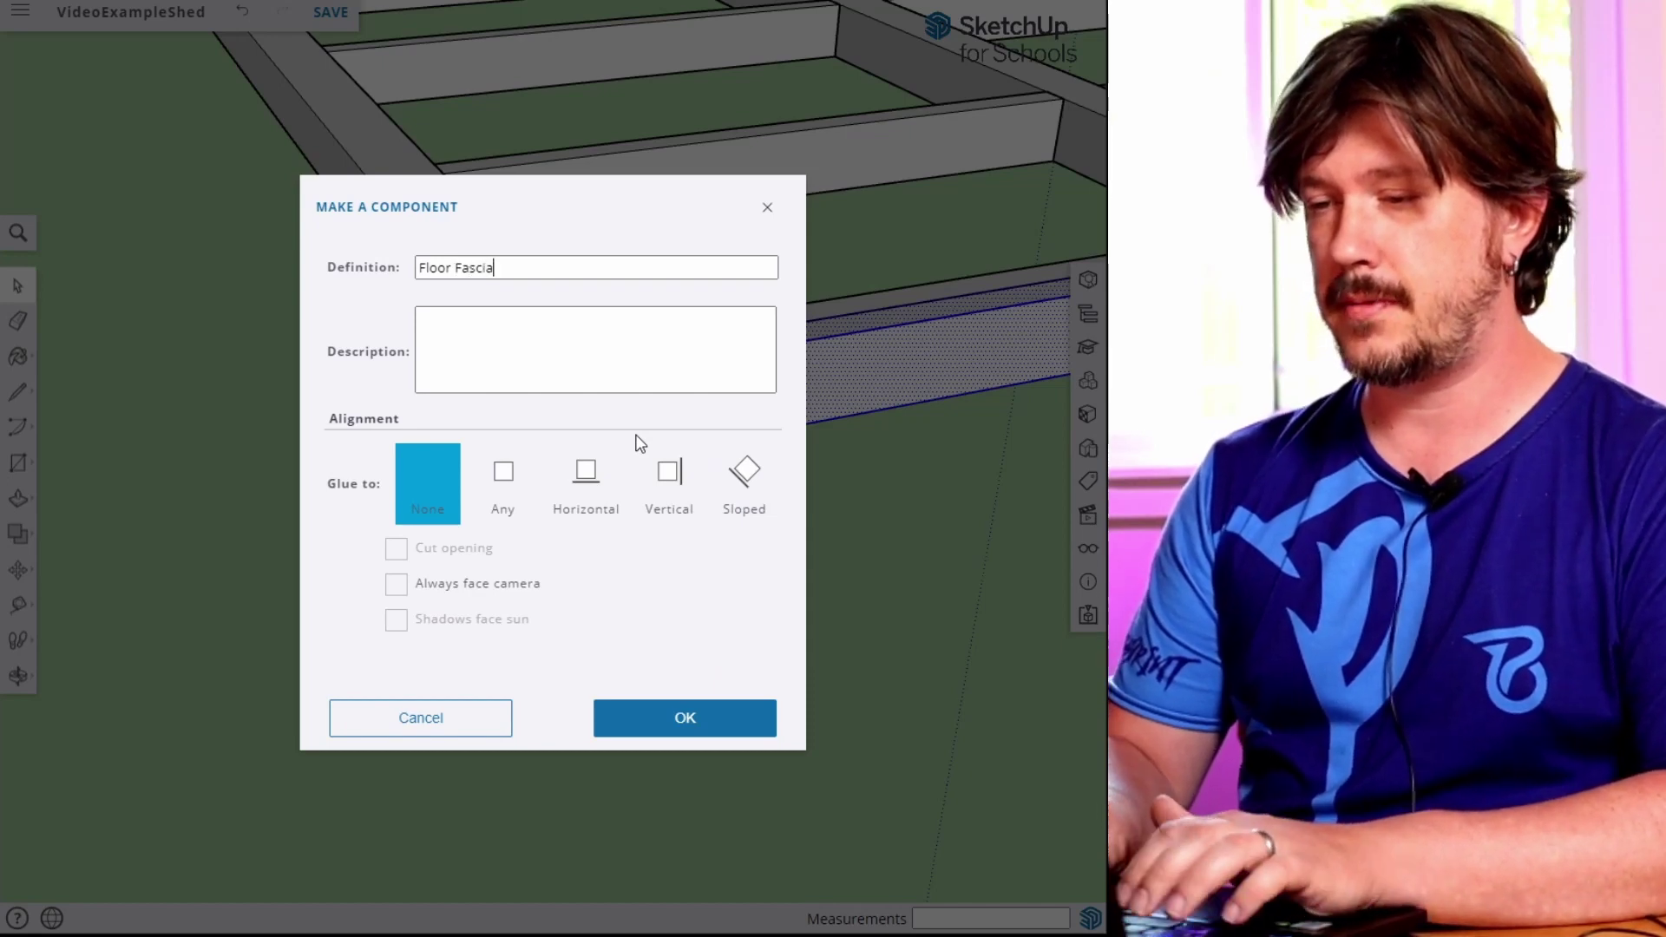
pyautogui.press('Return')
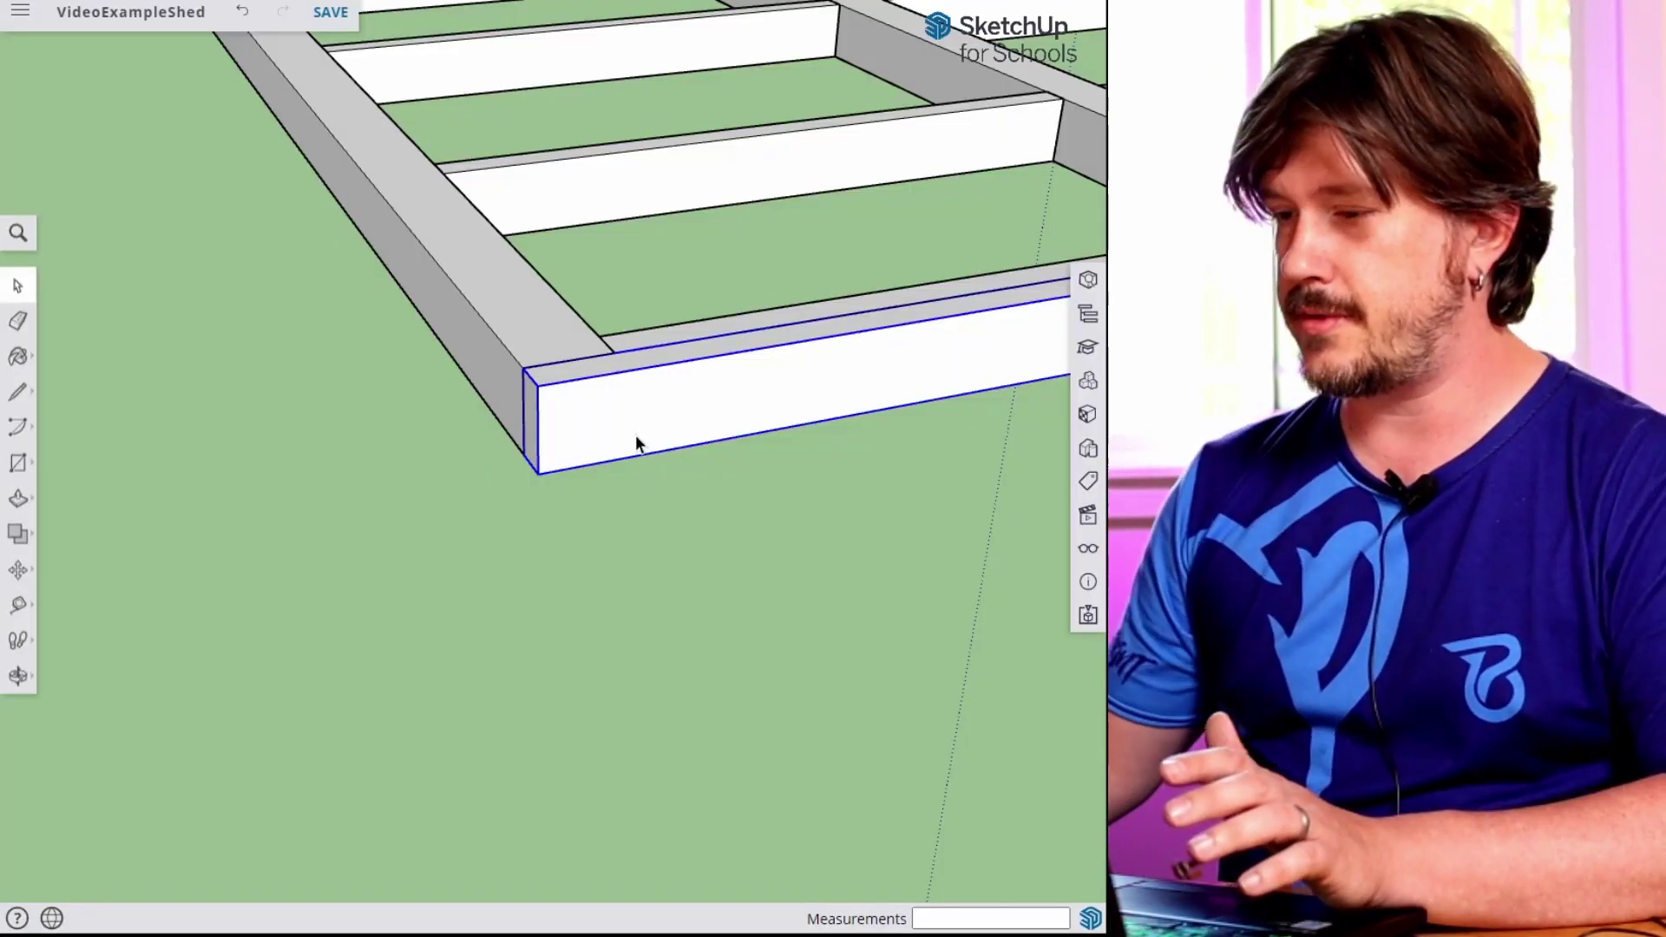
pyautogui.click(797, 252)
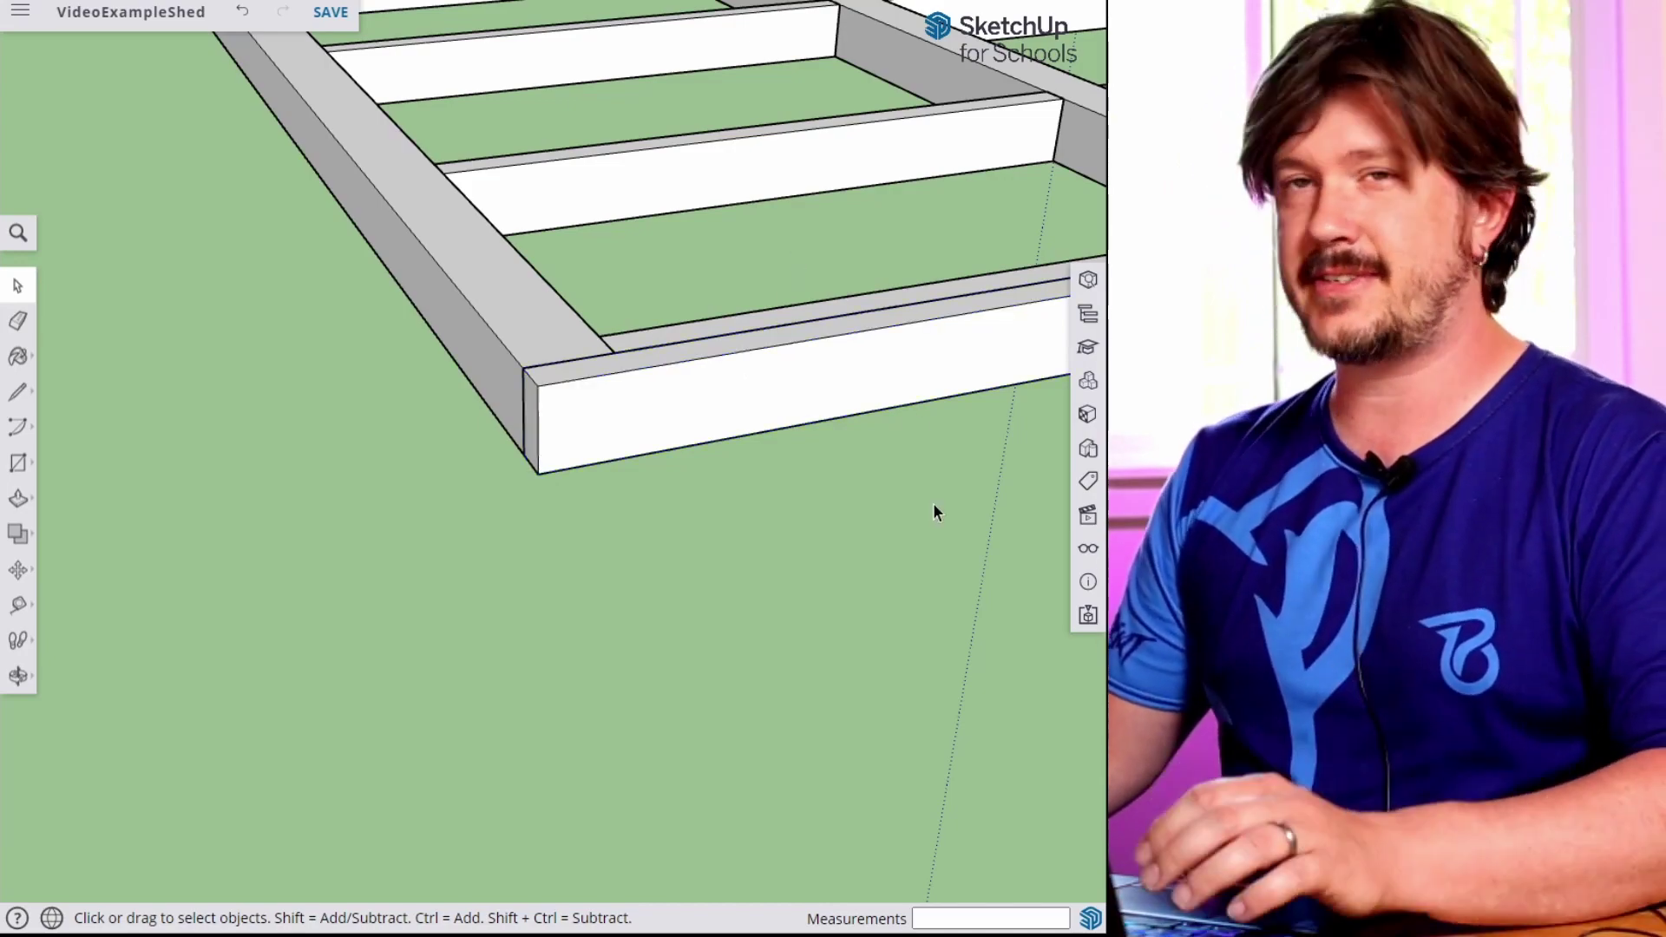
# Edit the beam component at the frame's opposite end and push its end face back level with the end joist's inner edge.
pyautogui.scroll(-6, 934, 512)
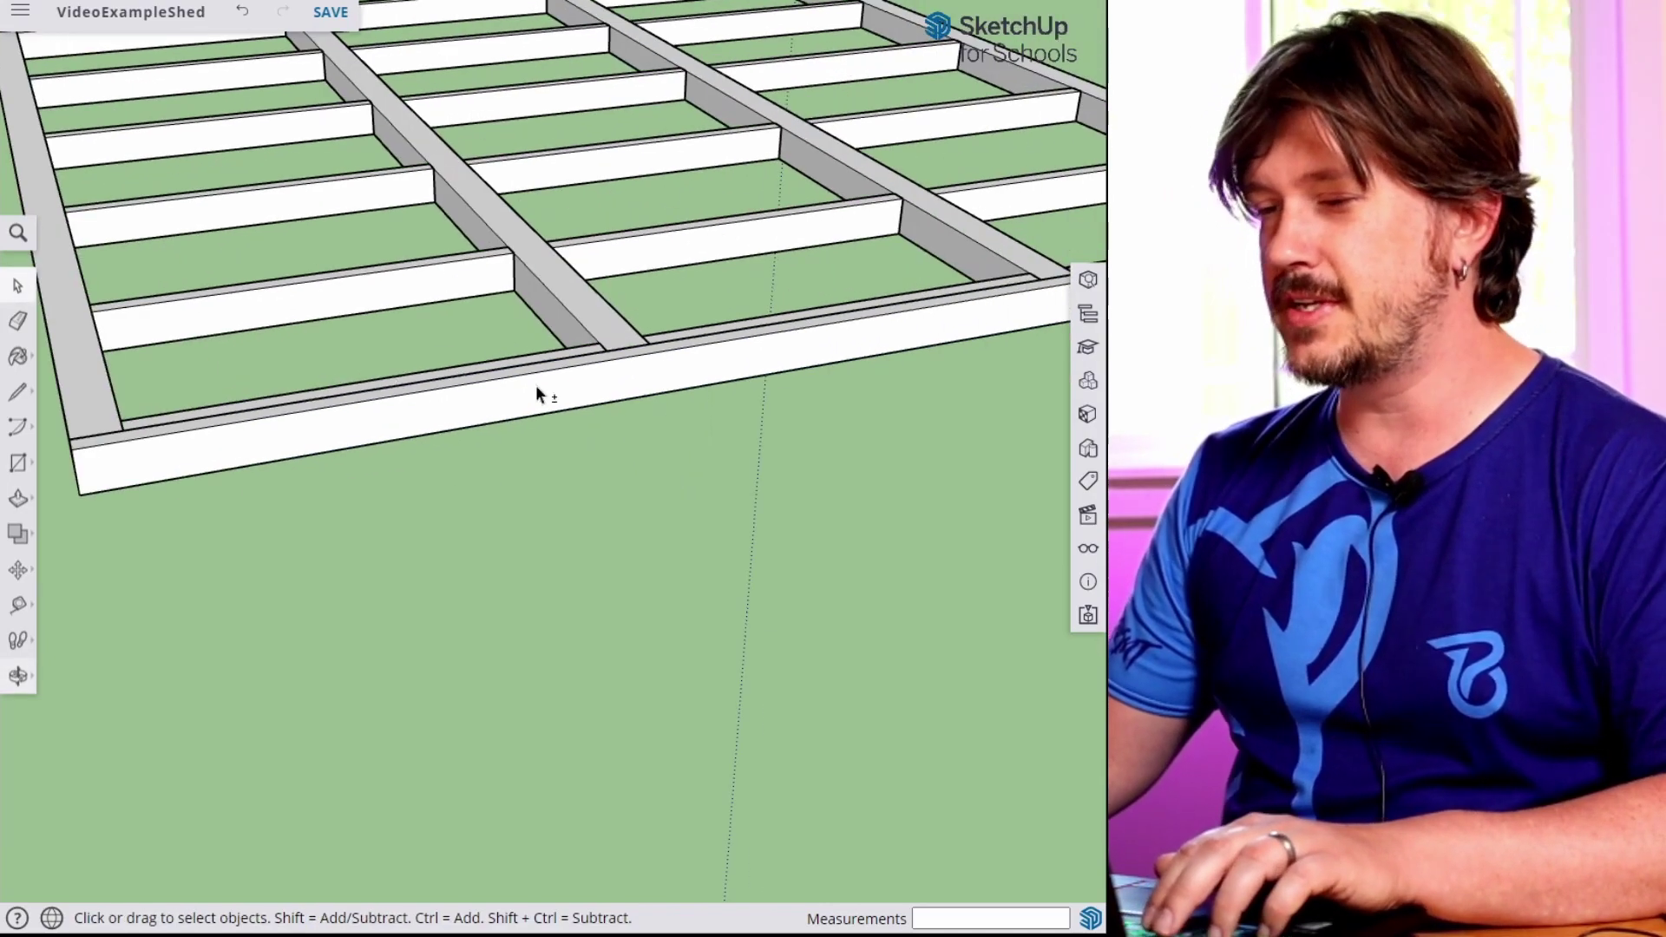
pyautogui.moveTo(695, 308); pyautogui.dragTo(692, 490, button='middle')
pyautogui.click(643, 460)
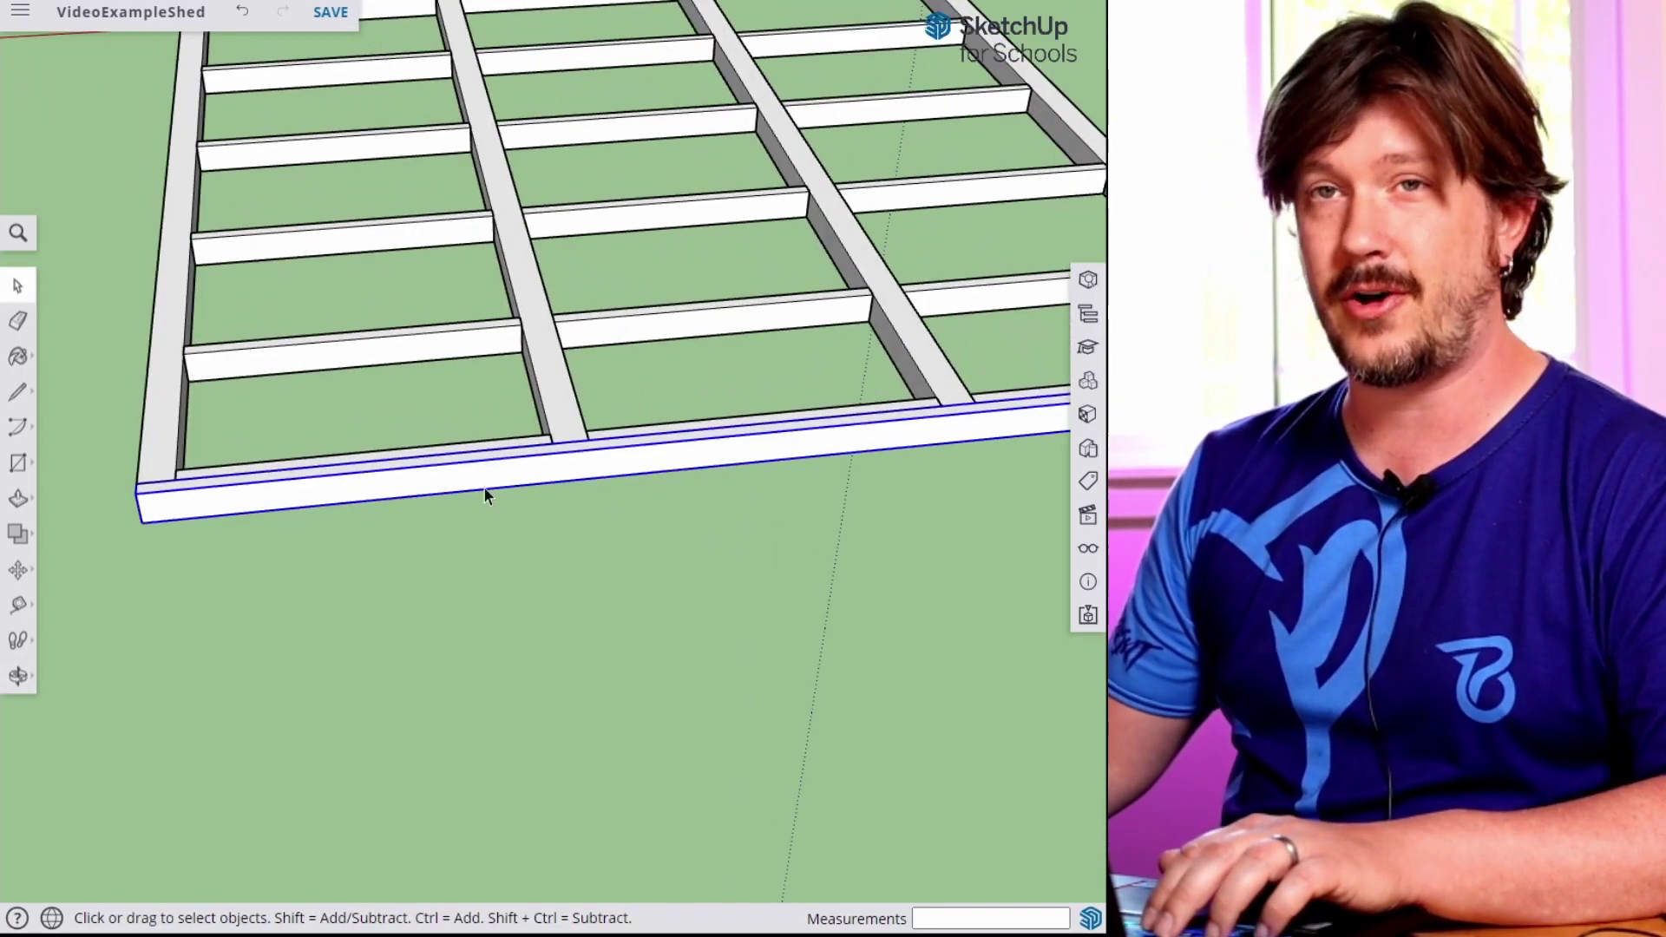
pyautogui.scroll(-3, 673, 465)
pyautogui.scroll(2, 379, 376)
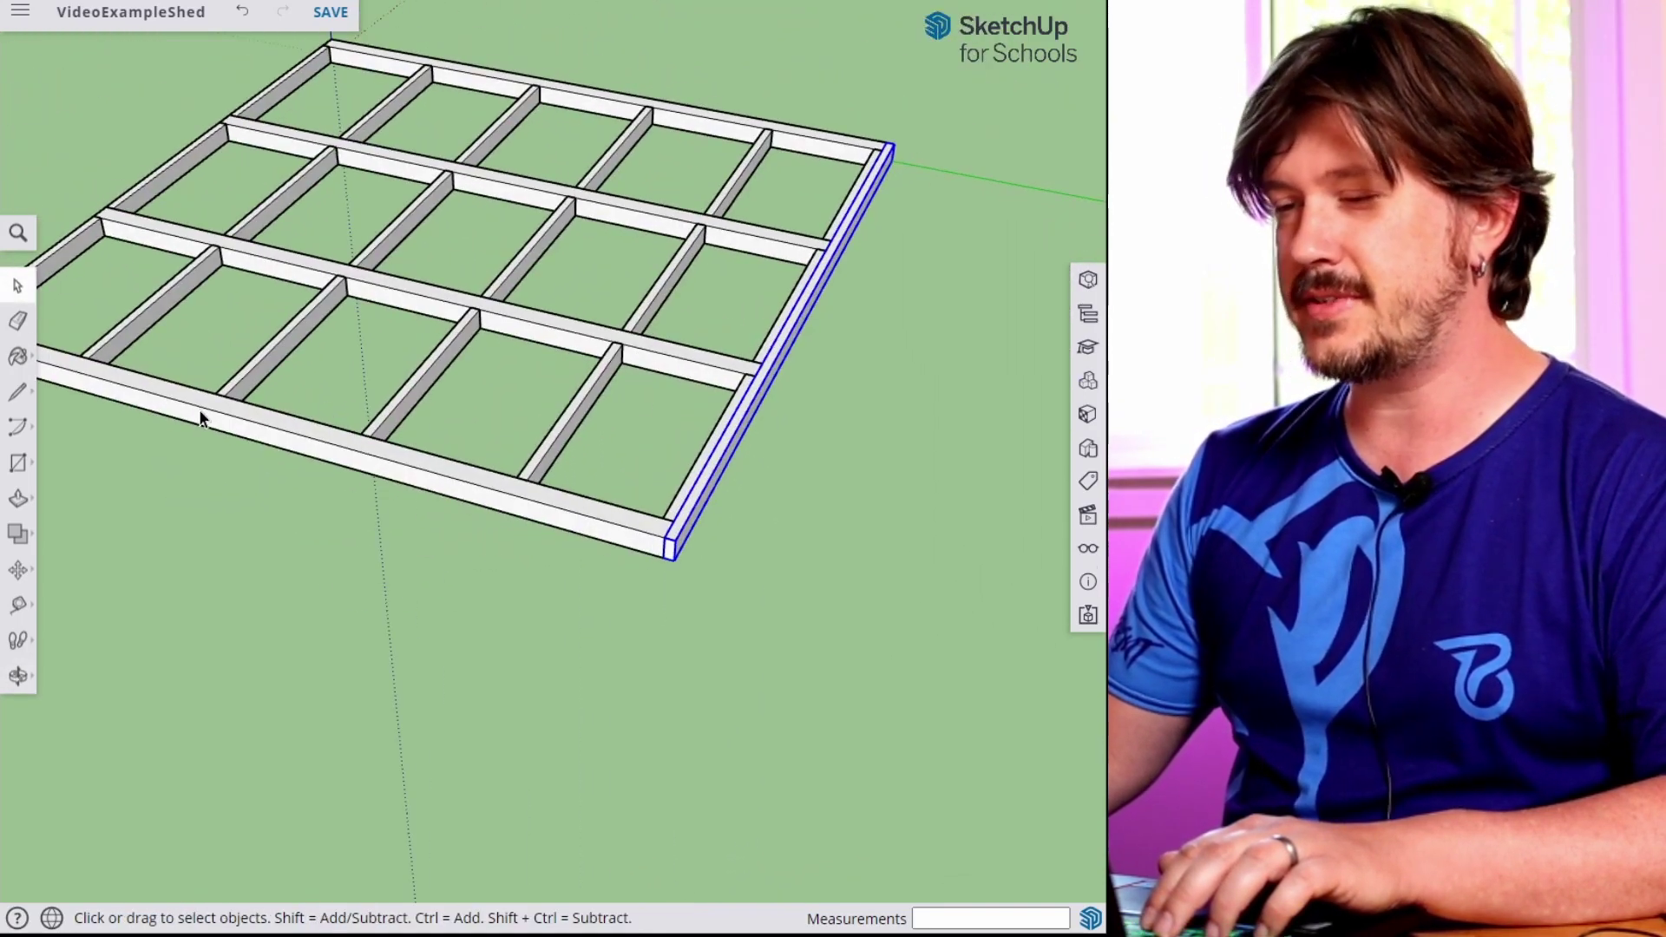
pyautogui.moveTo(243, 387)
pyautogui.mouseDown(button='middle')
pyautogui.moveTo(221, 456)
pyautogui.moveTo(448, 337)
pyautogui.mouseUp(button='middle')
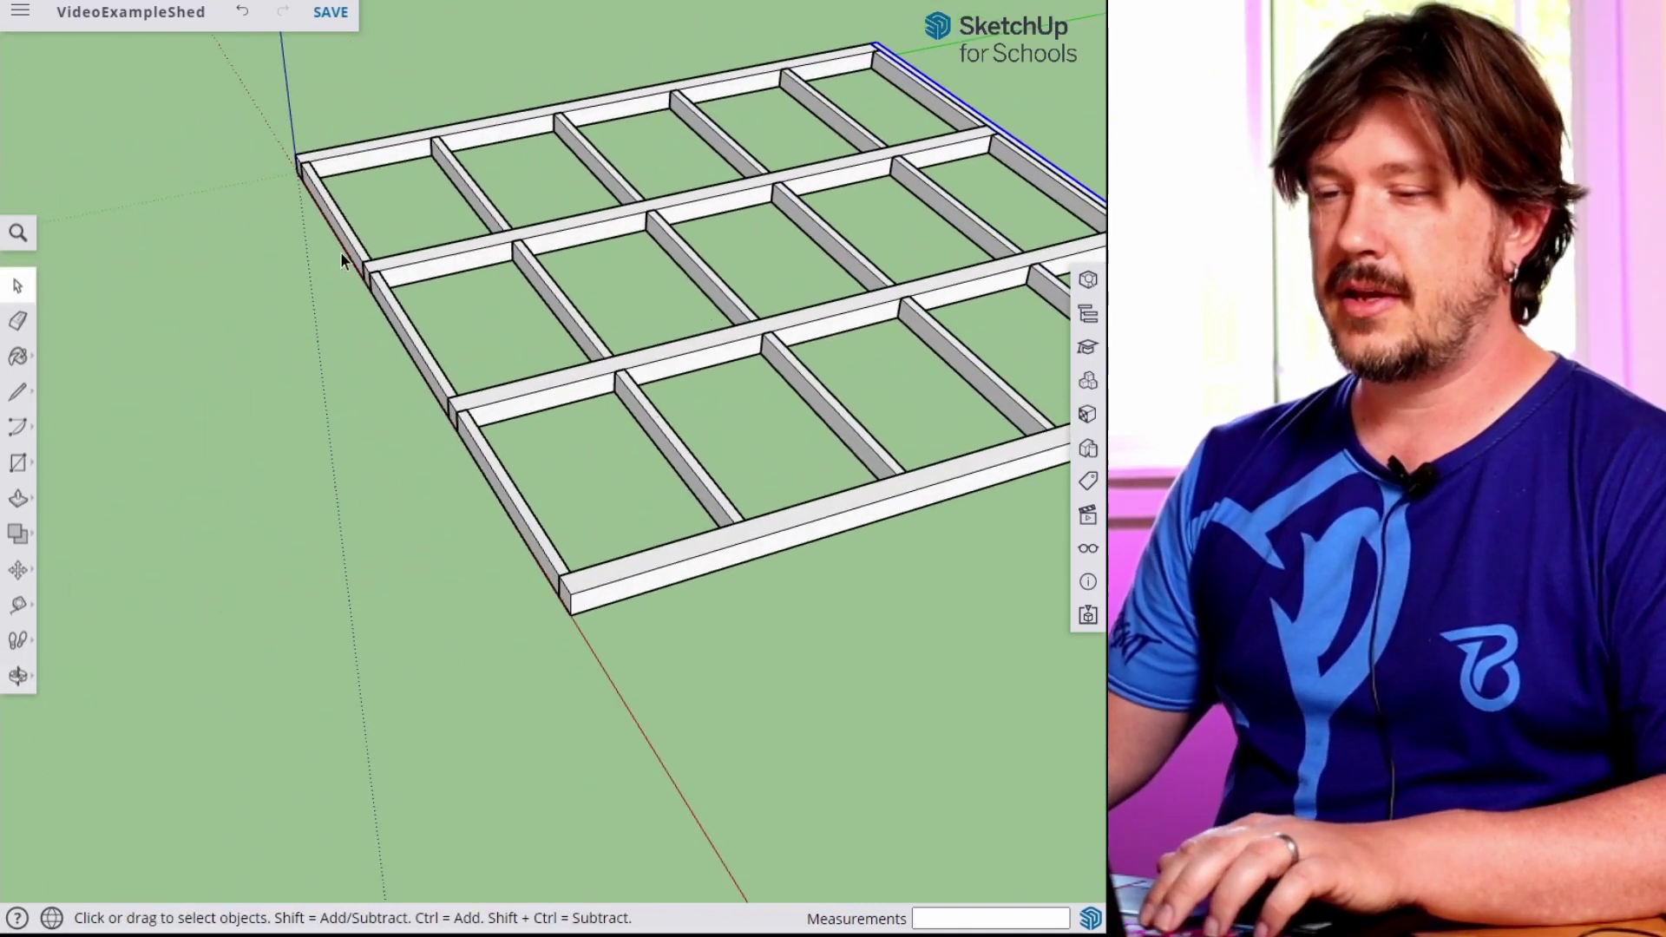
pyautogui.scroll(5, 451, 427)
pyautogui.doubleClick(685, 748)
pyautogui.moveTo(686, 748); pyautogui.dragTo(860, 718, button='middle')
pyautogui.press('p')
pyautogui.click(974, 574)
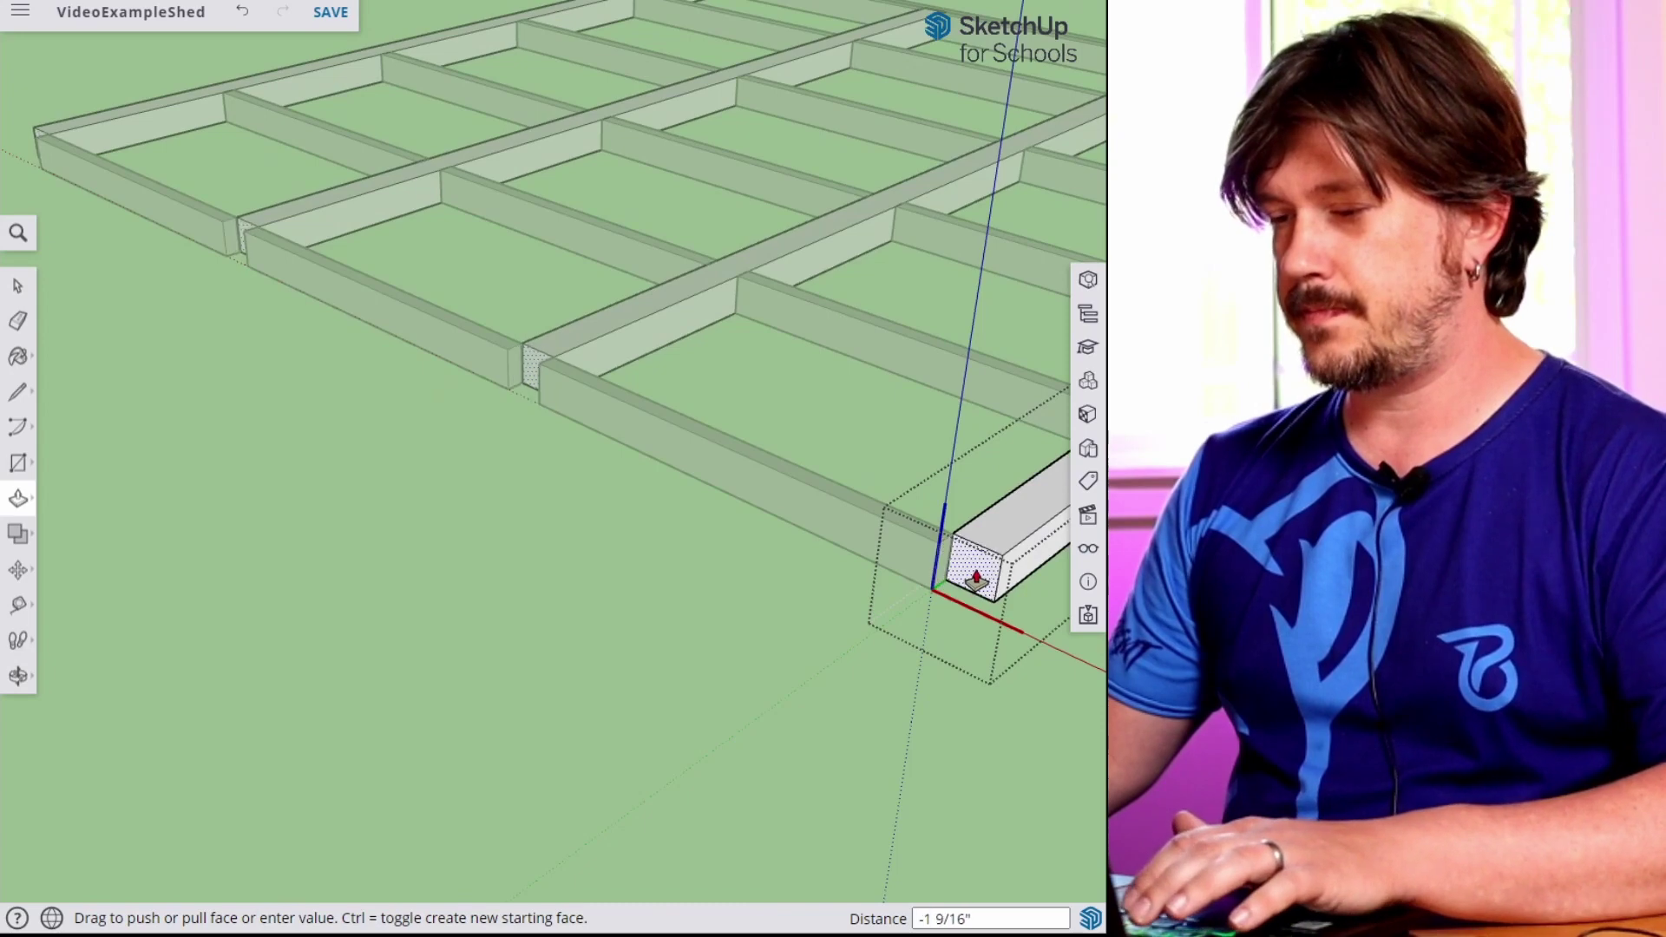
pyautogui.click(923, 525)
pyautogui.press('space')
pyautogui.press('Escape')
# Move the three end joists on that side together inward so their outer faces sit flush with the shortened beam ends.
pyautogui.click(719, 460)
pyautogui.keyDown('shift'); pyautogui.click(347, 286); pyautogui.keyUp('shift')
pyautogui.keyDown('shift'); pyautogui.click(191, 221); pyautogui.keyUp('shift')
pyautogui.scroll(3, 868, 538)
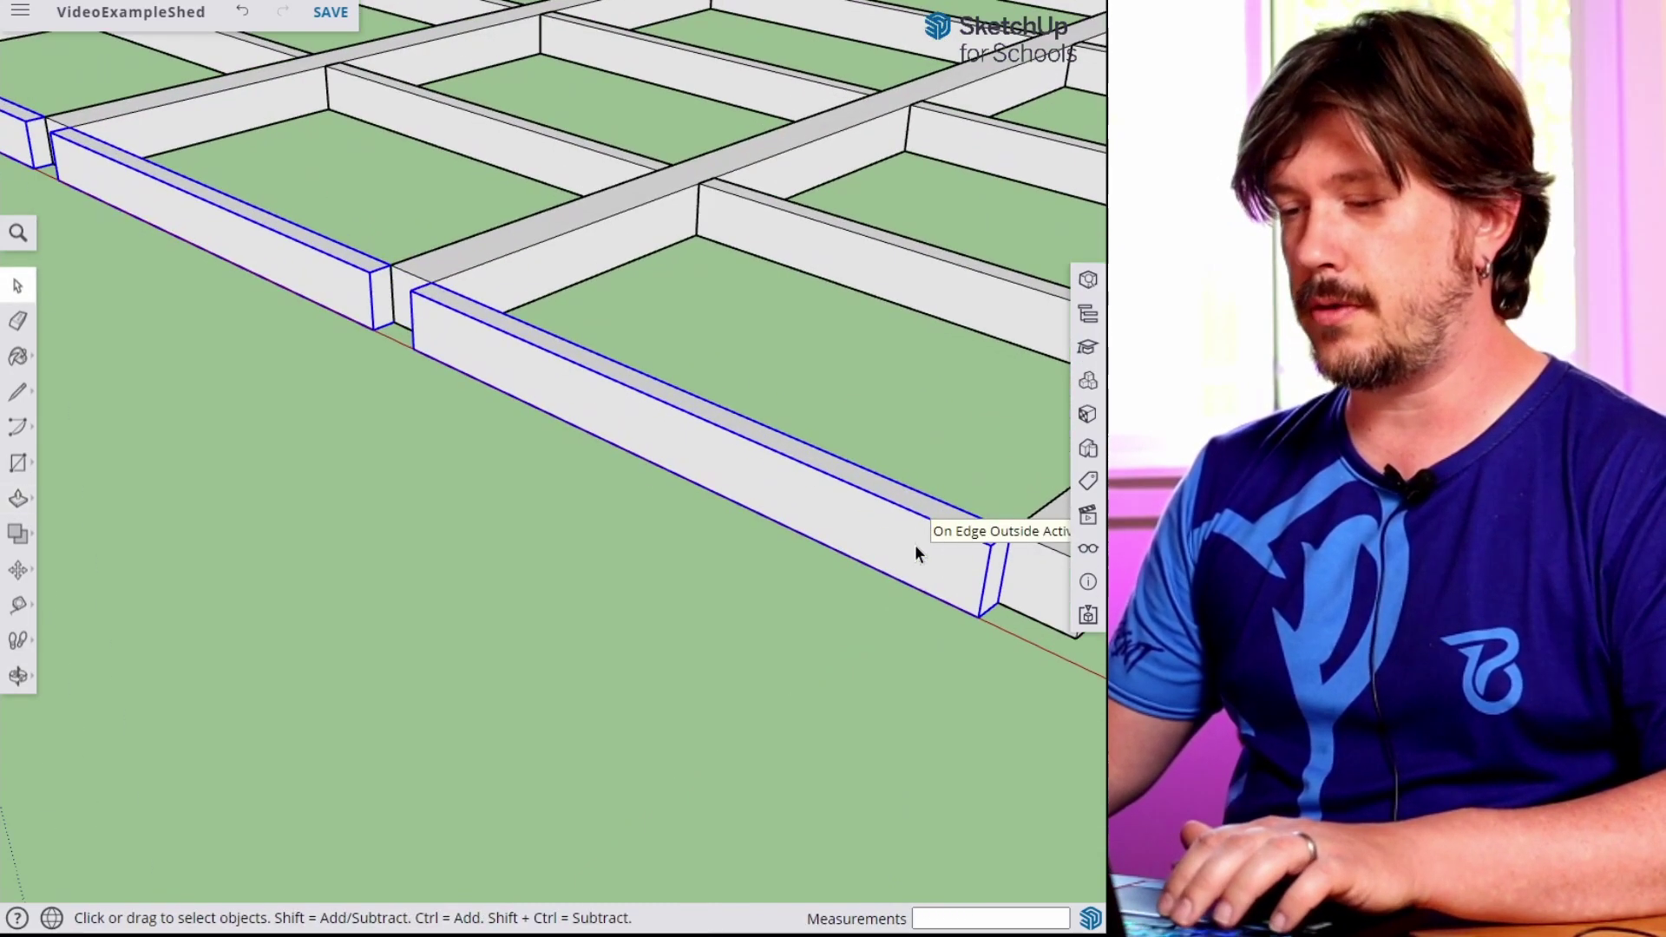
pyautogui.keyDown('shift'); pyautogui.moveTo(934, 574); pyautogui.dragTo(612, 575, button='middle'); pyautogui.keyUp('shift')
pyautogui.press('m')
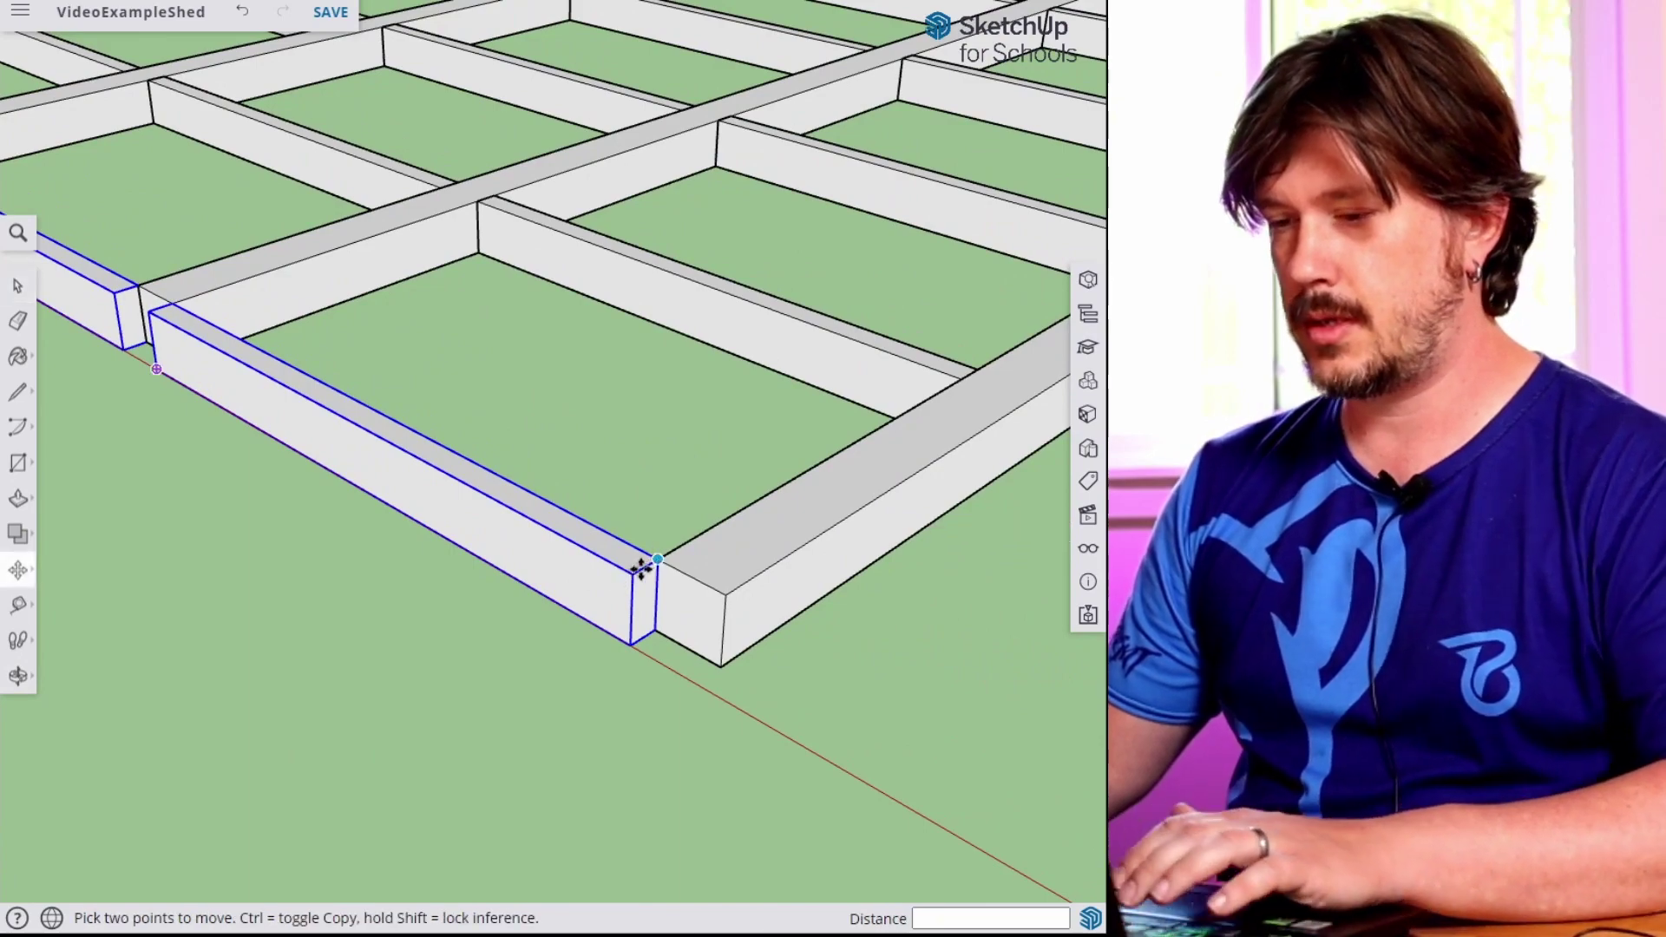
pyautogui.click(630, 579)
pyautogui.click(655, 552)
pyautogui.press('space')
# Copy the Floor Fascia board to the opposite end of the frame, placing it against the shortened beam ends.
pyautogui.scroll(-5, 748, 566)
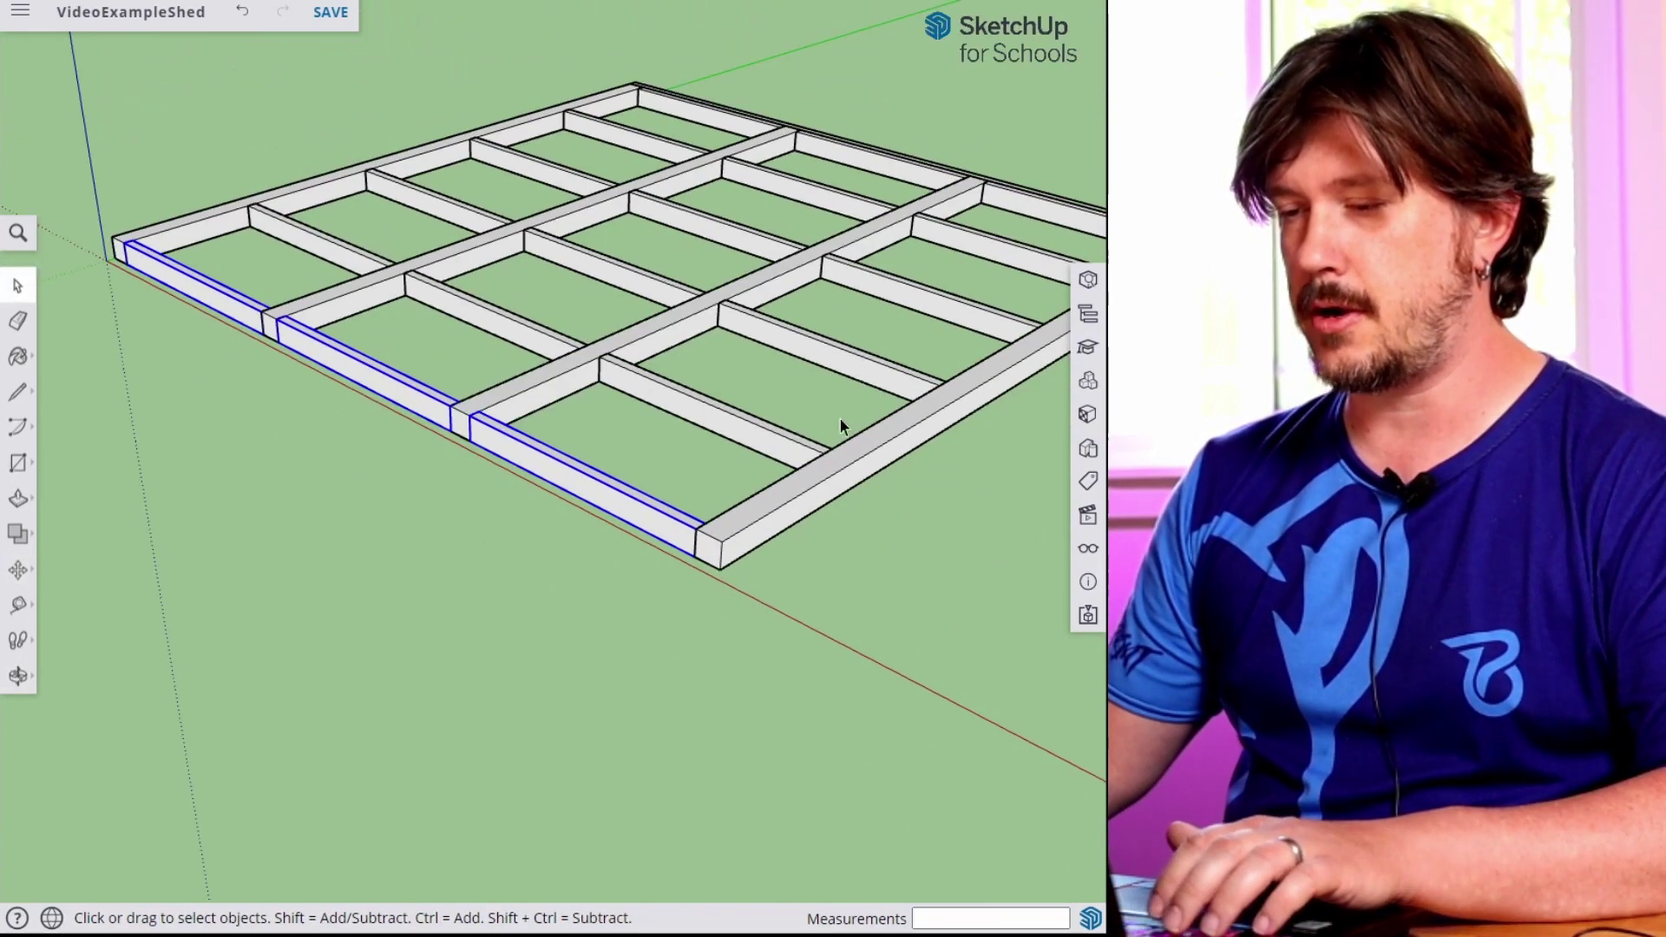
pyautogui.scroll(2, 840, 418)
pyautogui.moveTo(556, 500); pyautogui.dragTo(338, 477, button='middle')
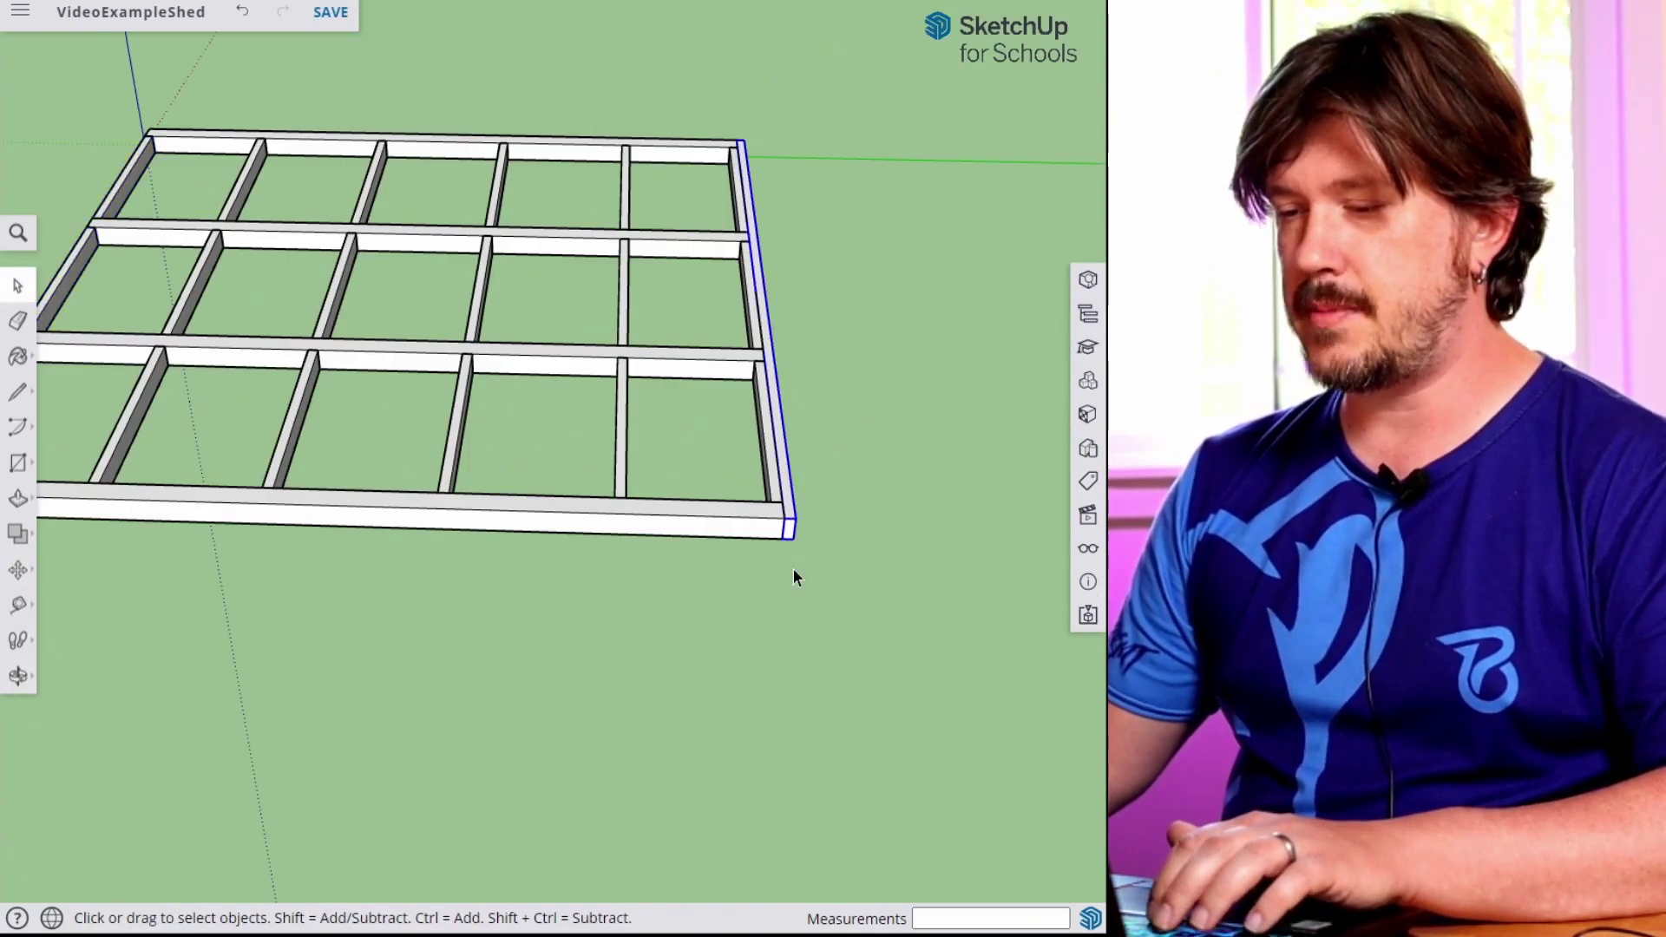
pyautogui.scroll(3, 794, 560)
pyautogui.press('m')
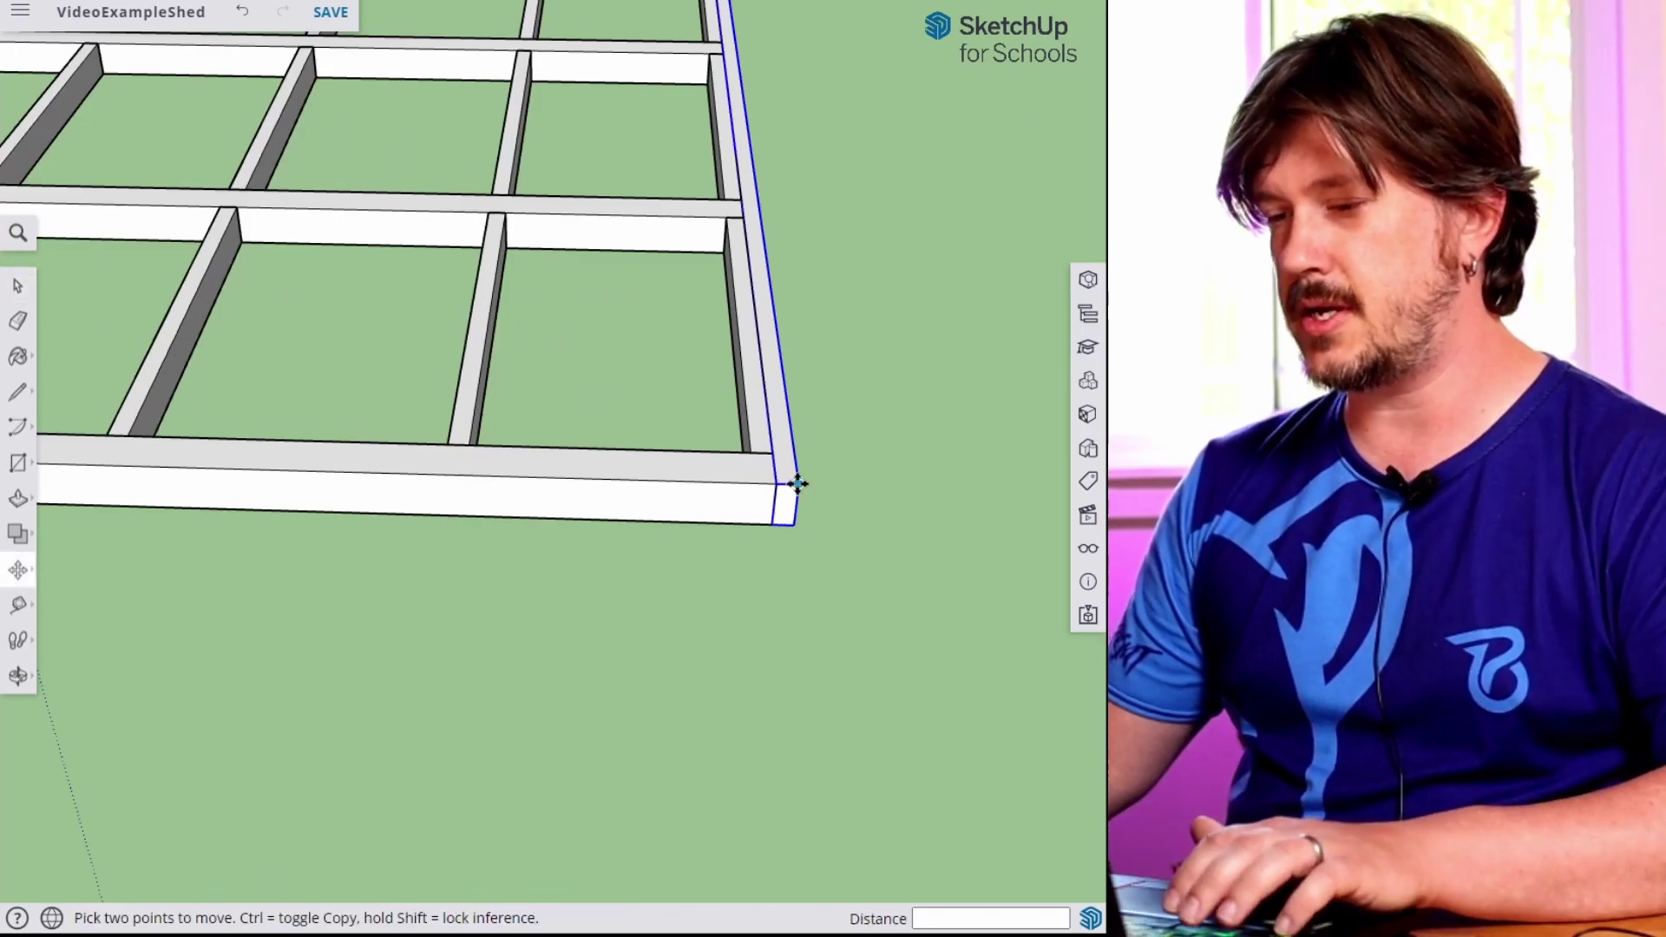
pyautogui.click(796, 483)
pyautogui.moveTo(305, 450); pyautogui.dragTo(409, 461, button='middle')
pyautogui.scroll(5, 543, 461)
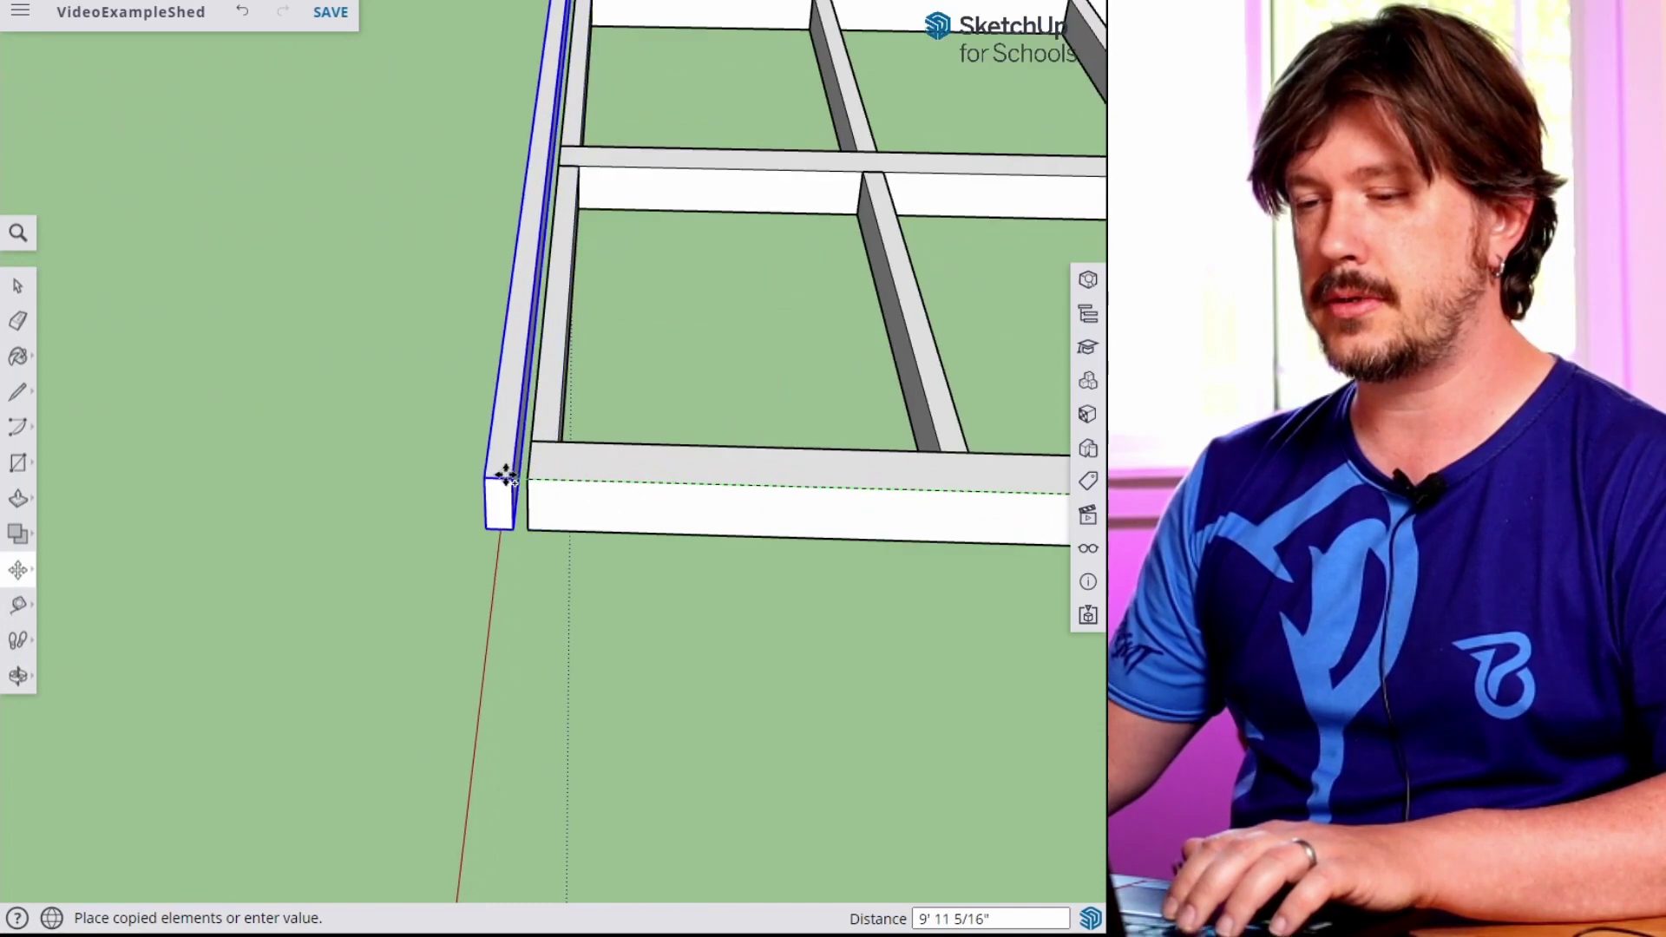
pyautogui.click(526, 477)
pyautogui.press('space')
# Measure the frame's overall length along the outer beam, from one fascia's outer corner to the other.
pyautogui.scroll(-6, 635, 500)
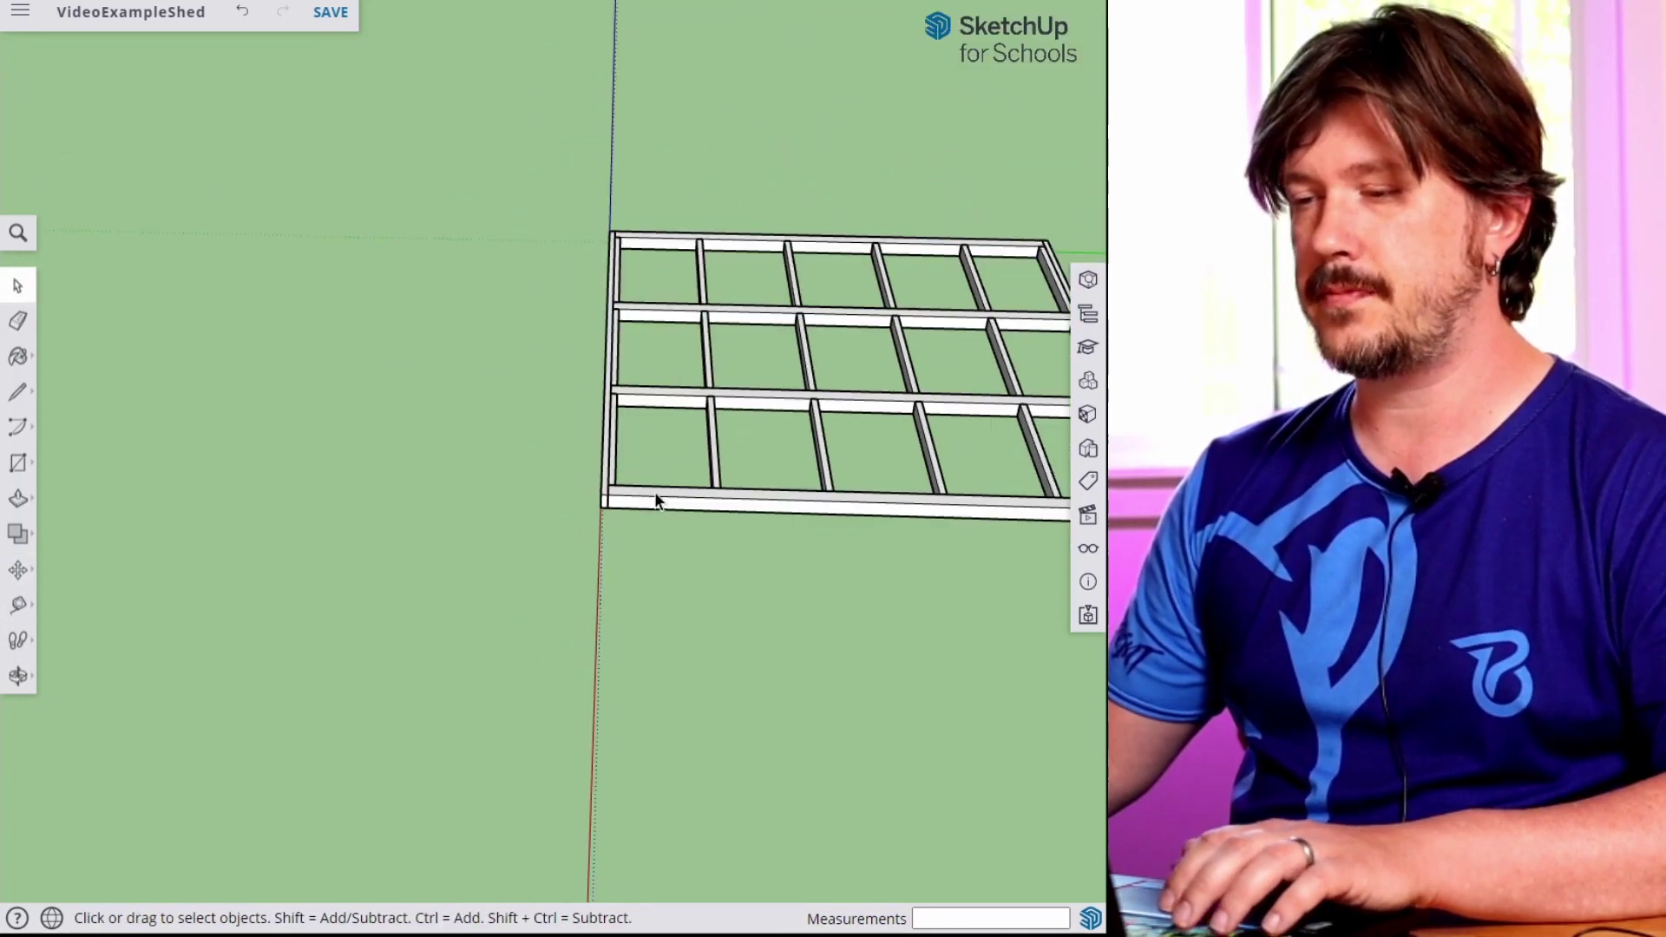
pyautogui.moveTo(637, 496); pyautogui.dragTo(601, 519, button='middle')
pyautogui.press('t')
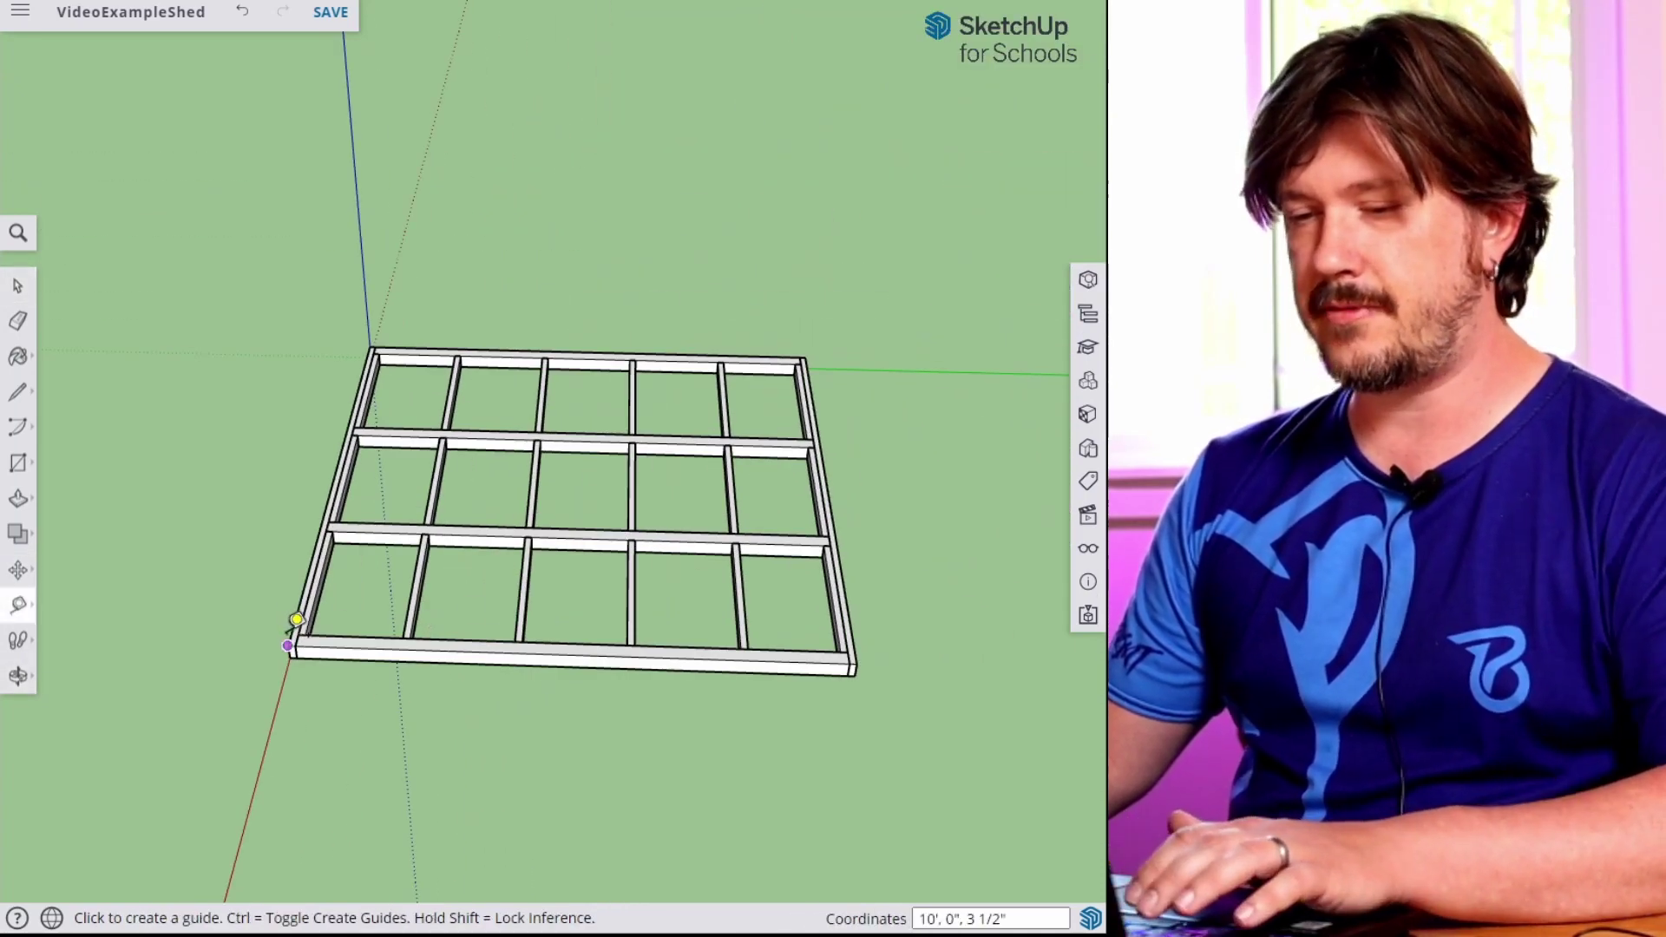
pyautogui.click(297, 620)
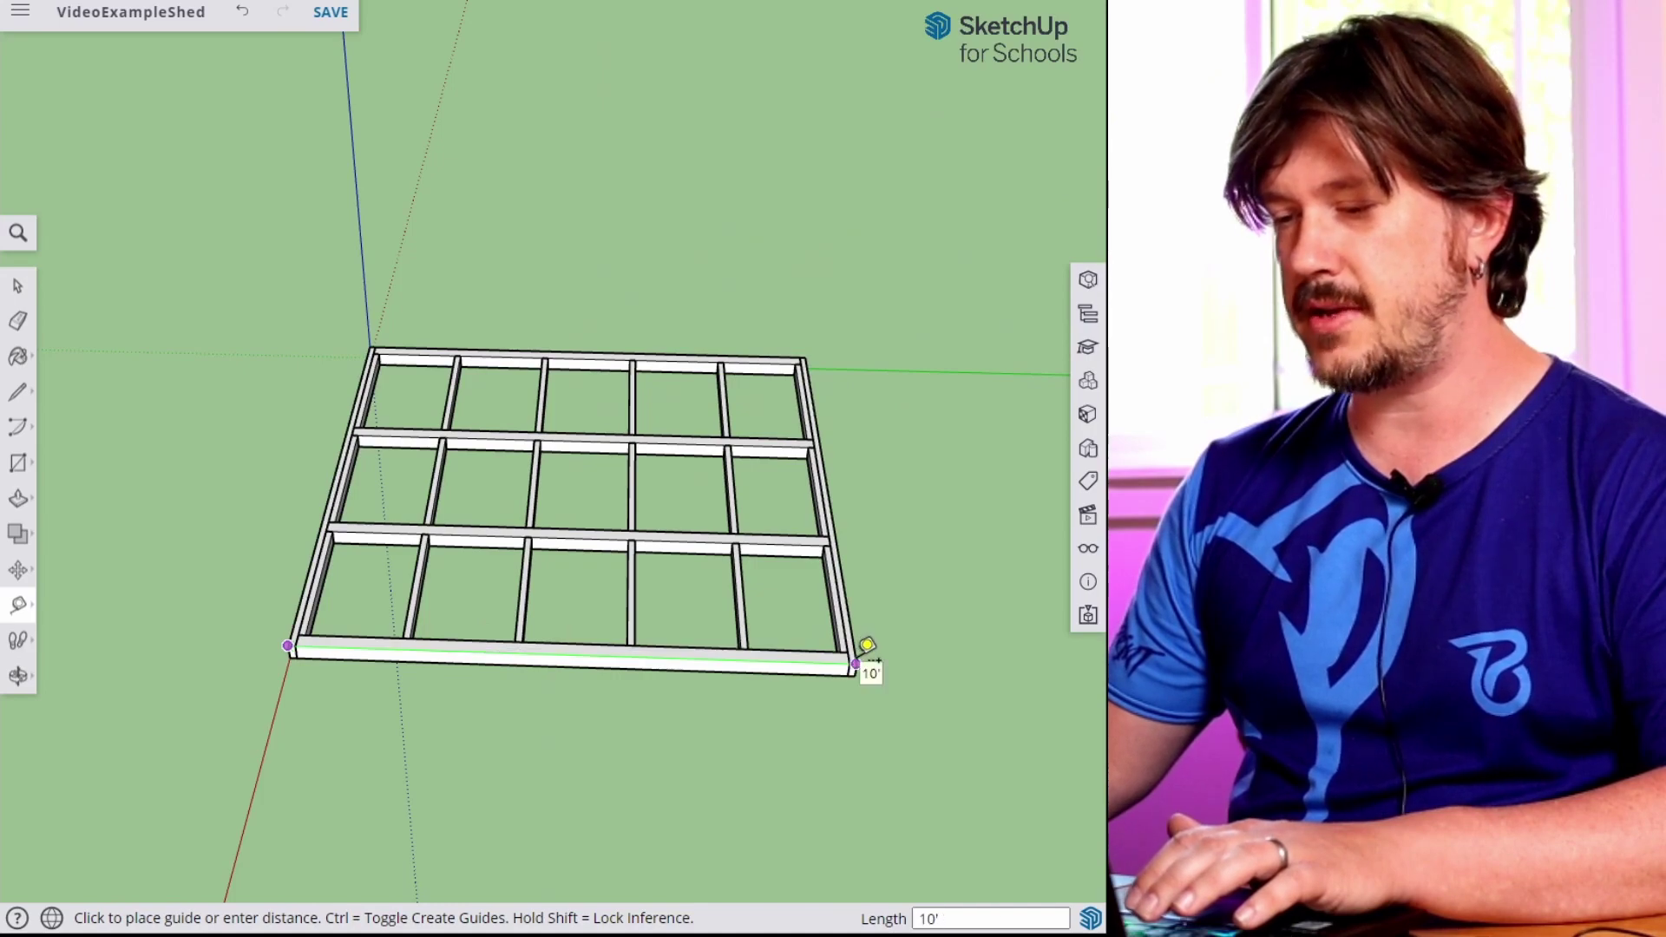
pyautogui.click(868, 646)
pyautogui.press('space')
# Examine the joist layout between the beams, checking how joists in neighbouring bays line up across the inner beams.
pyautogui.moveTo(577, 625); pyautogui.dragTo(669, 558, button='middle')
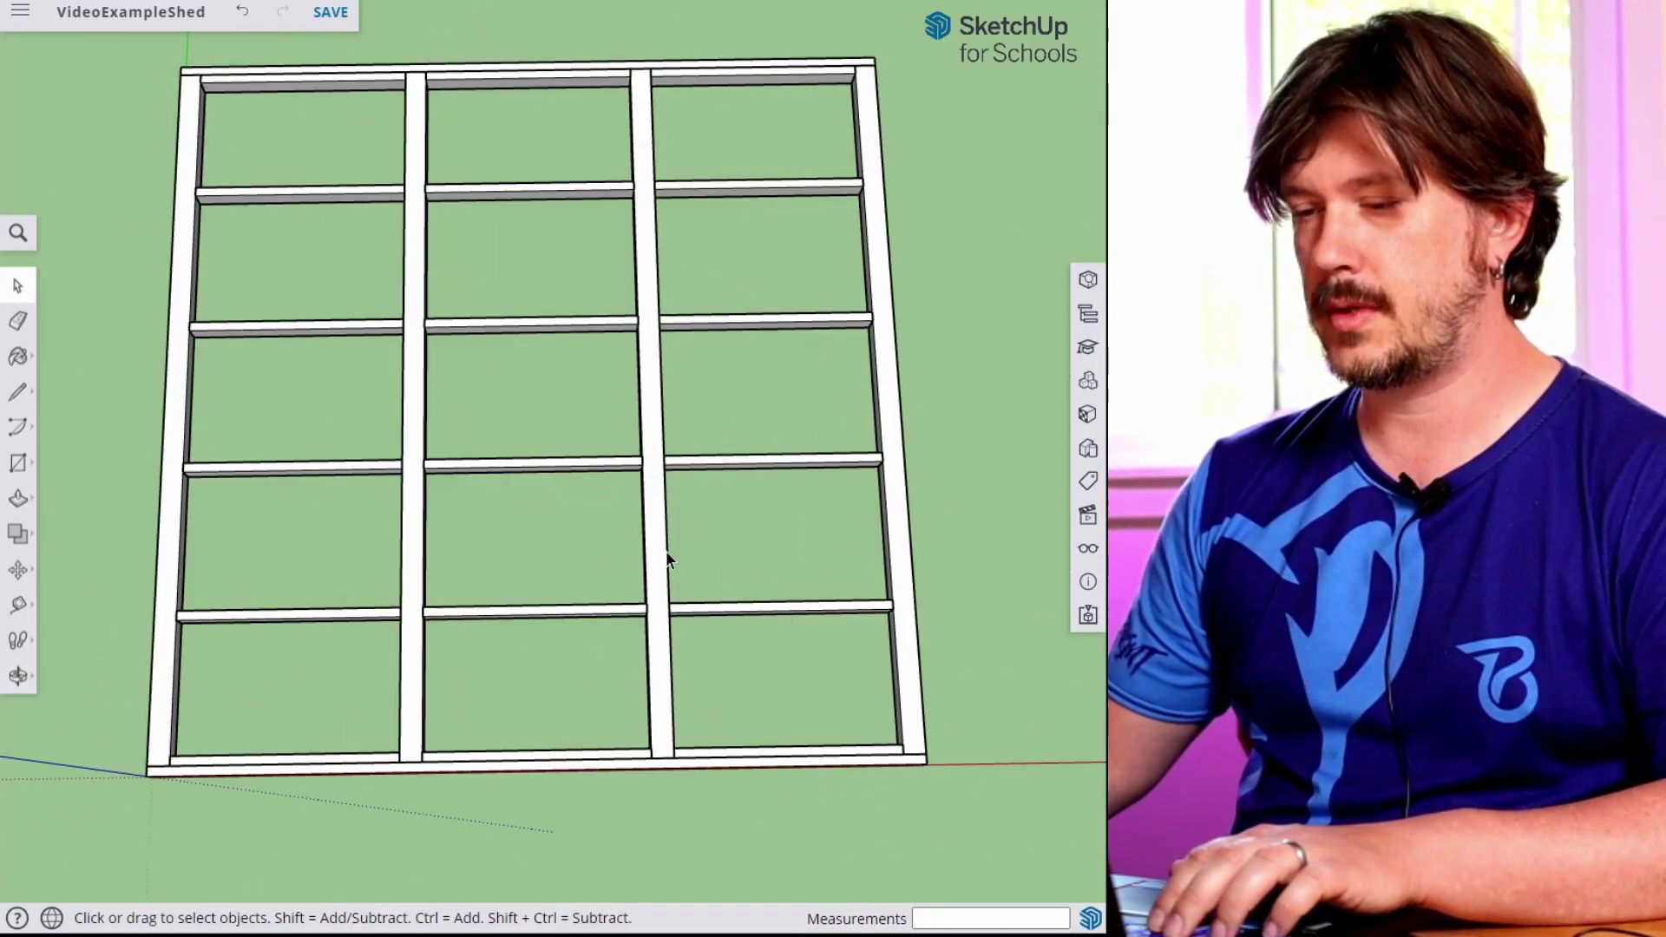
pyautogui.moveTo(710, 461); pyautogui.dragTo(476, 366, button='middle')
pyautogui.scroll(2, 333, 496)
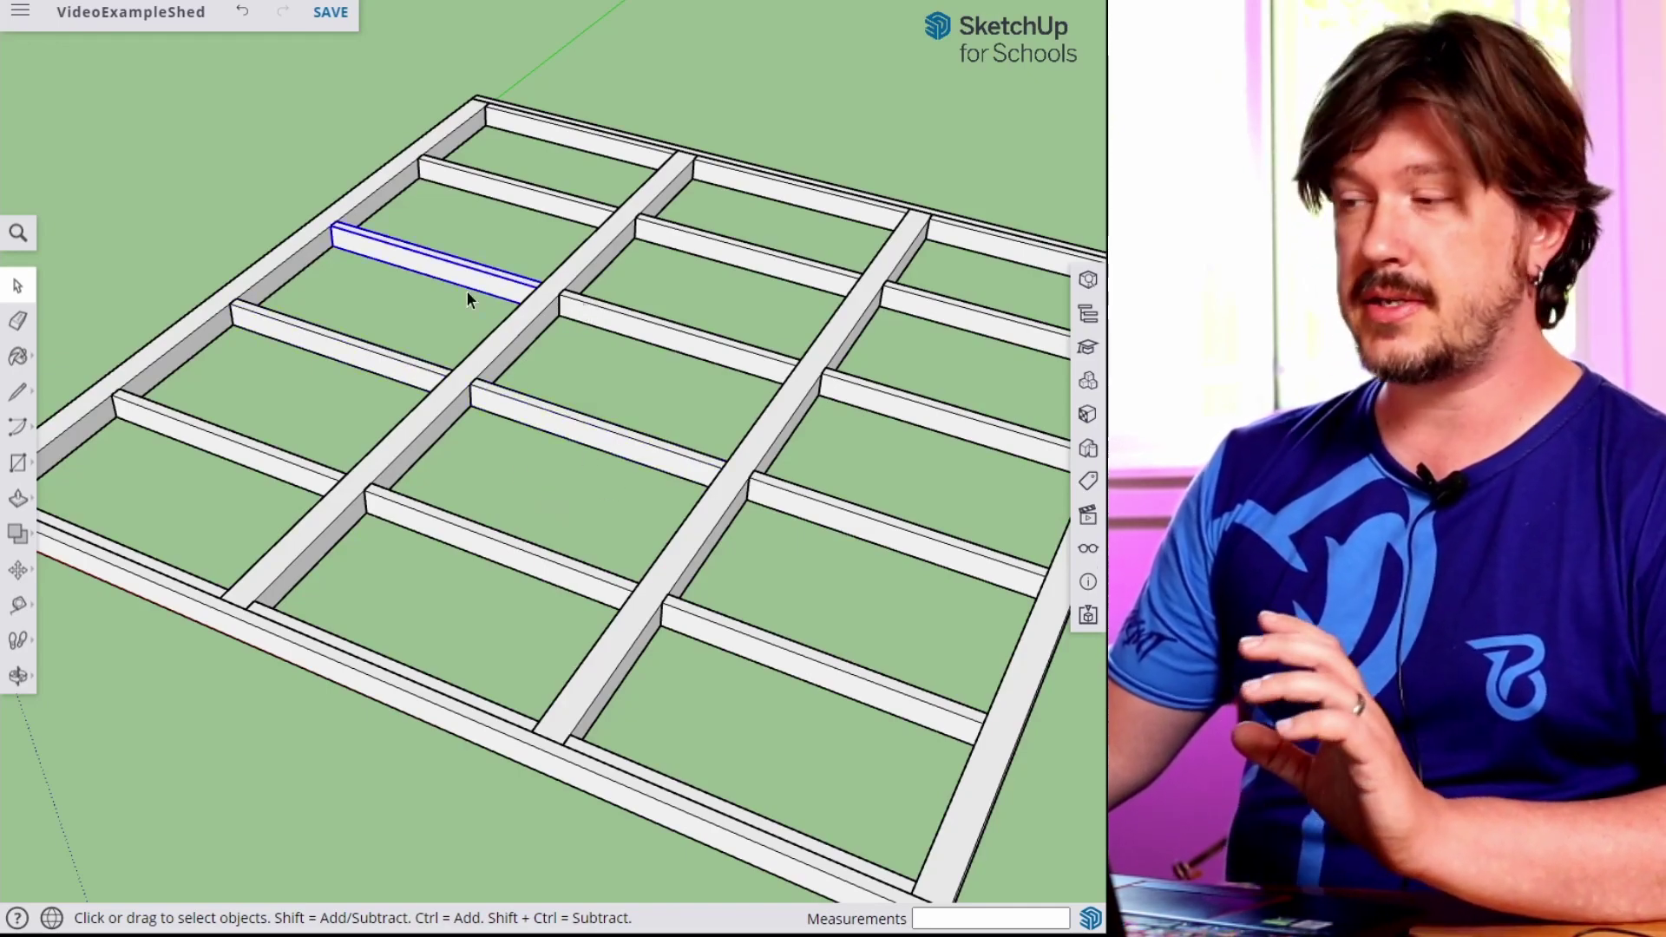
pyautogui.scroll(4, 588, 309)
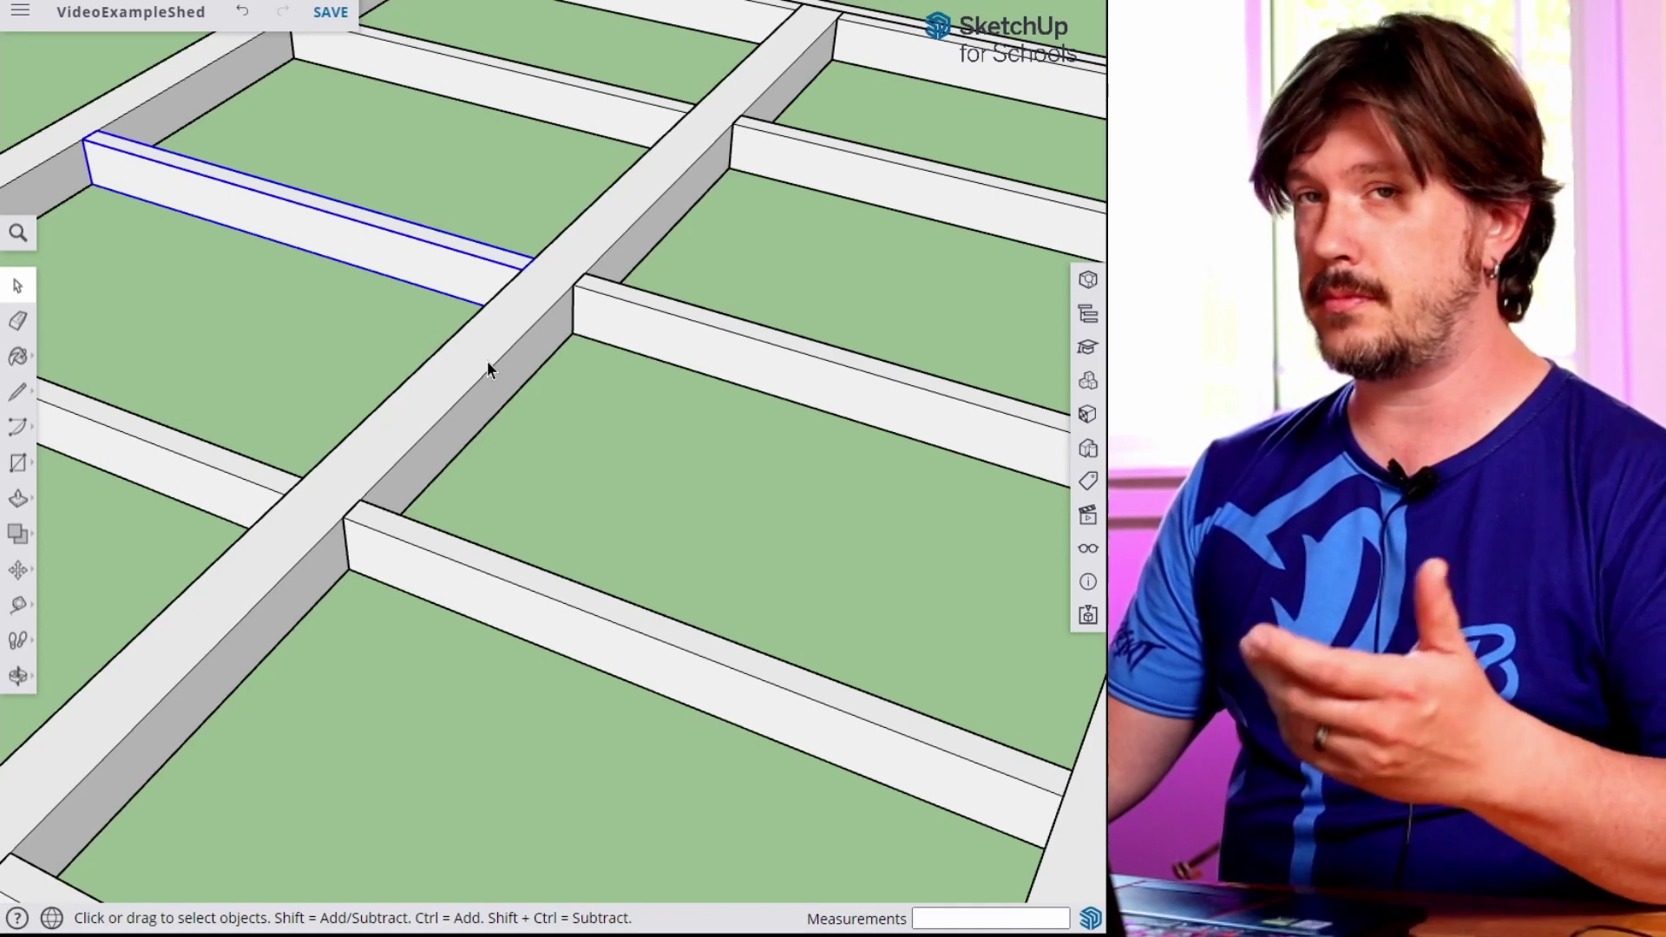
pyautogui.click(603, 308)
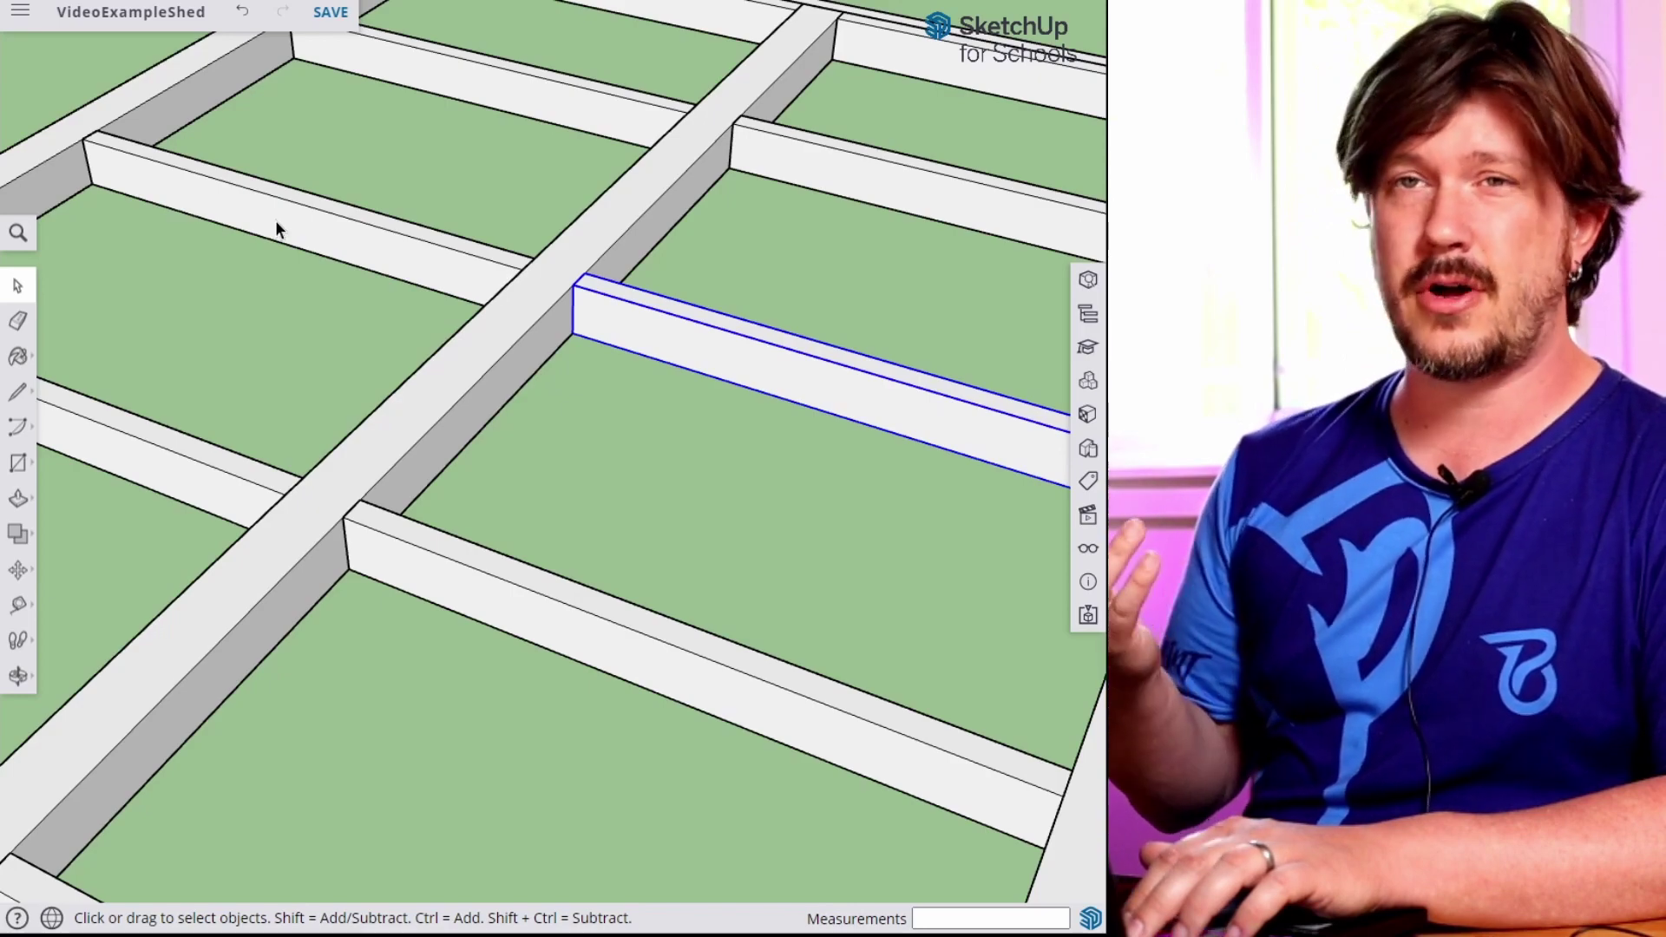
pyautogui.scroll(-3, 274, 220)
pyautogui.click(274, 220)
pyautogui.click(436, 249)
pyautogui.click(351, 102)
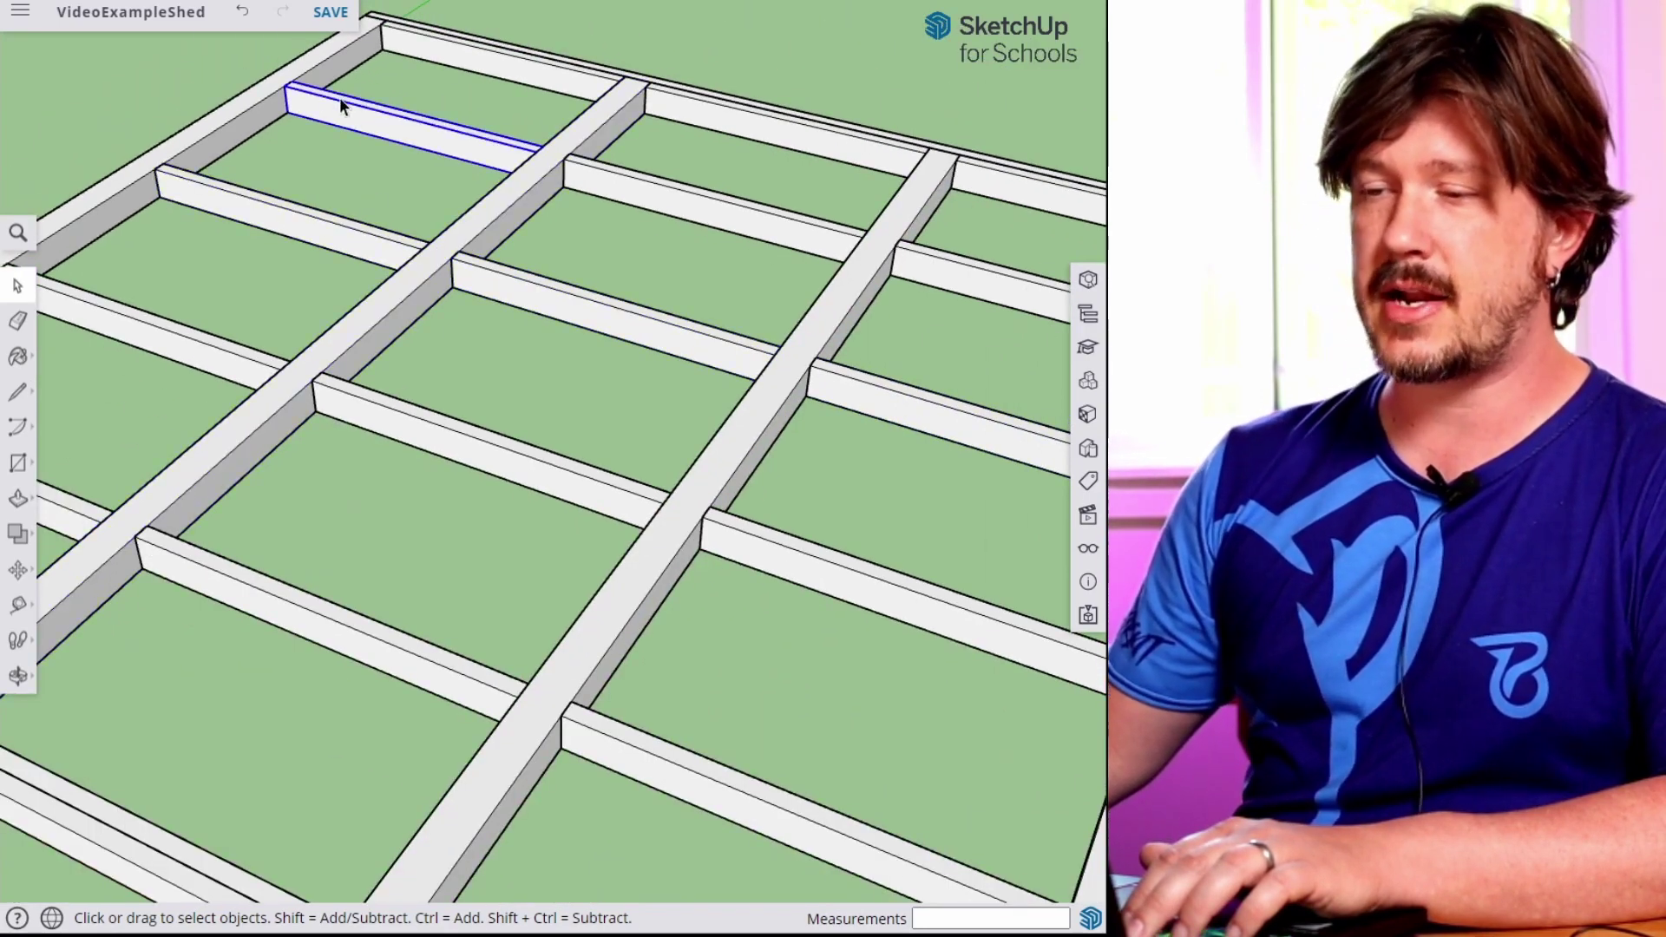
pyautogui.scroll(-3, 468, 179)
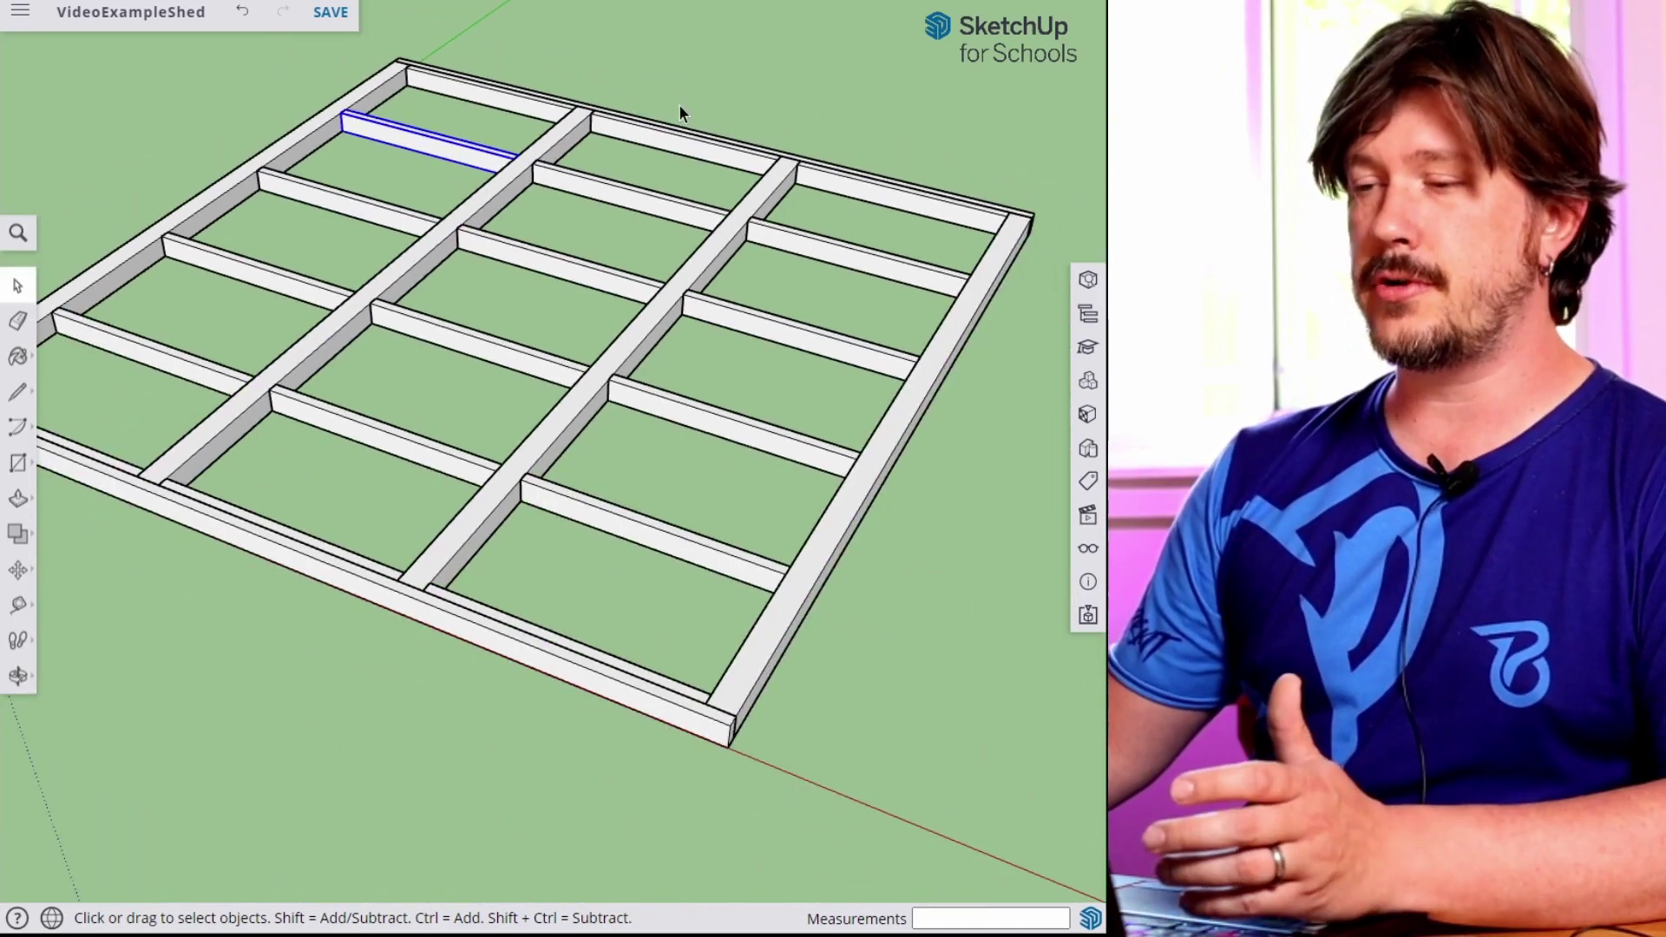
pyautogui.click(564, 187)
pyautogui.click(425, 139)
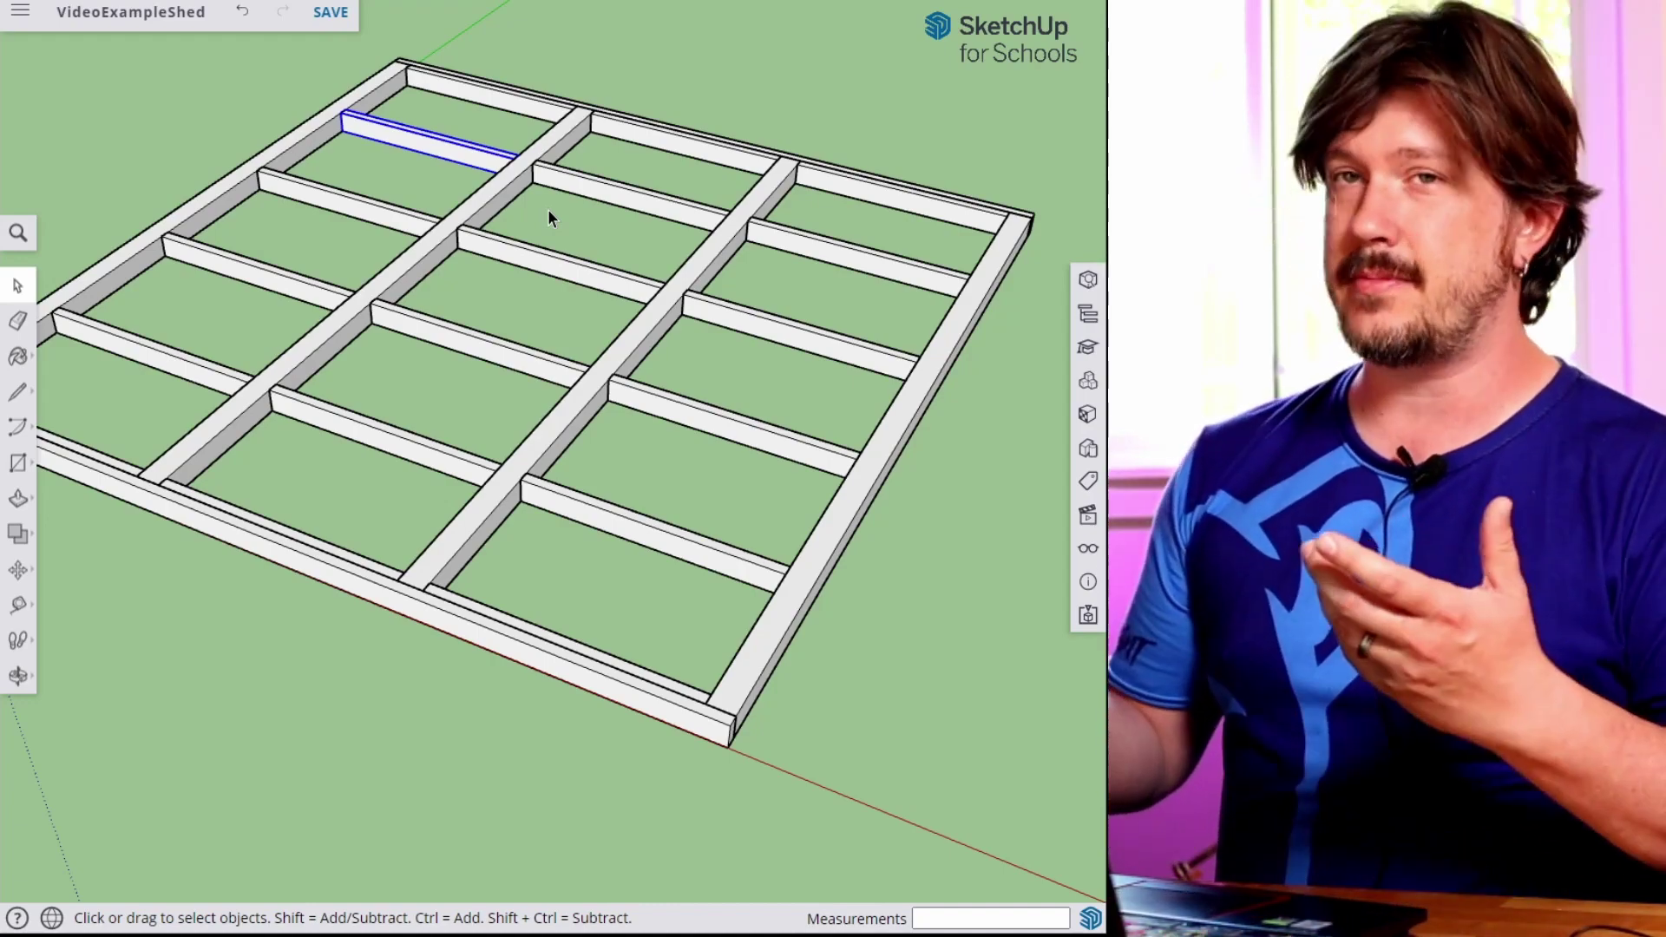
# Draw an 8' by 4' rectangle on top of the floor frame, starting from its outer corner at the origin.
pyautogui.moveTo(549, 216); pyautogui.dragTo(393, 396, button='middle')
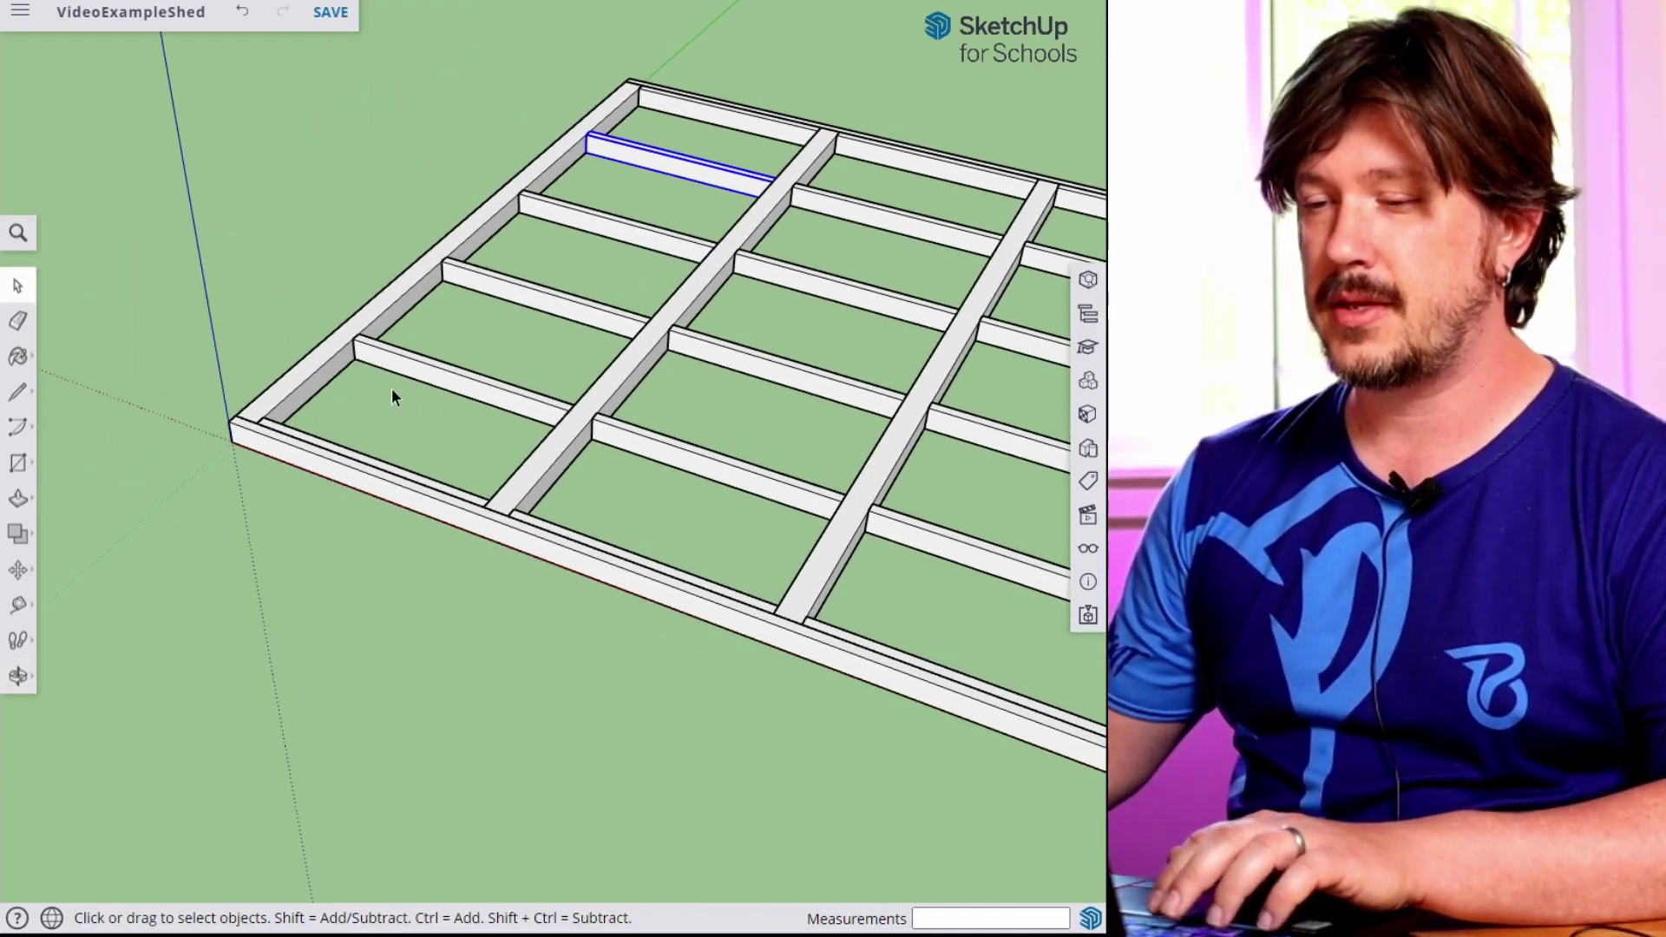
pyautogui.moveTo(598, 308); pyautogui.dragTo(774, 375, button='middle')
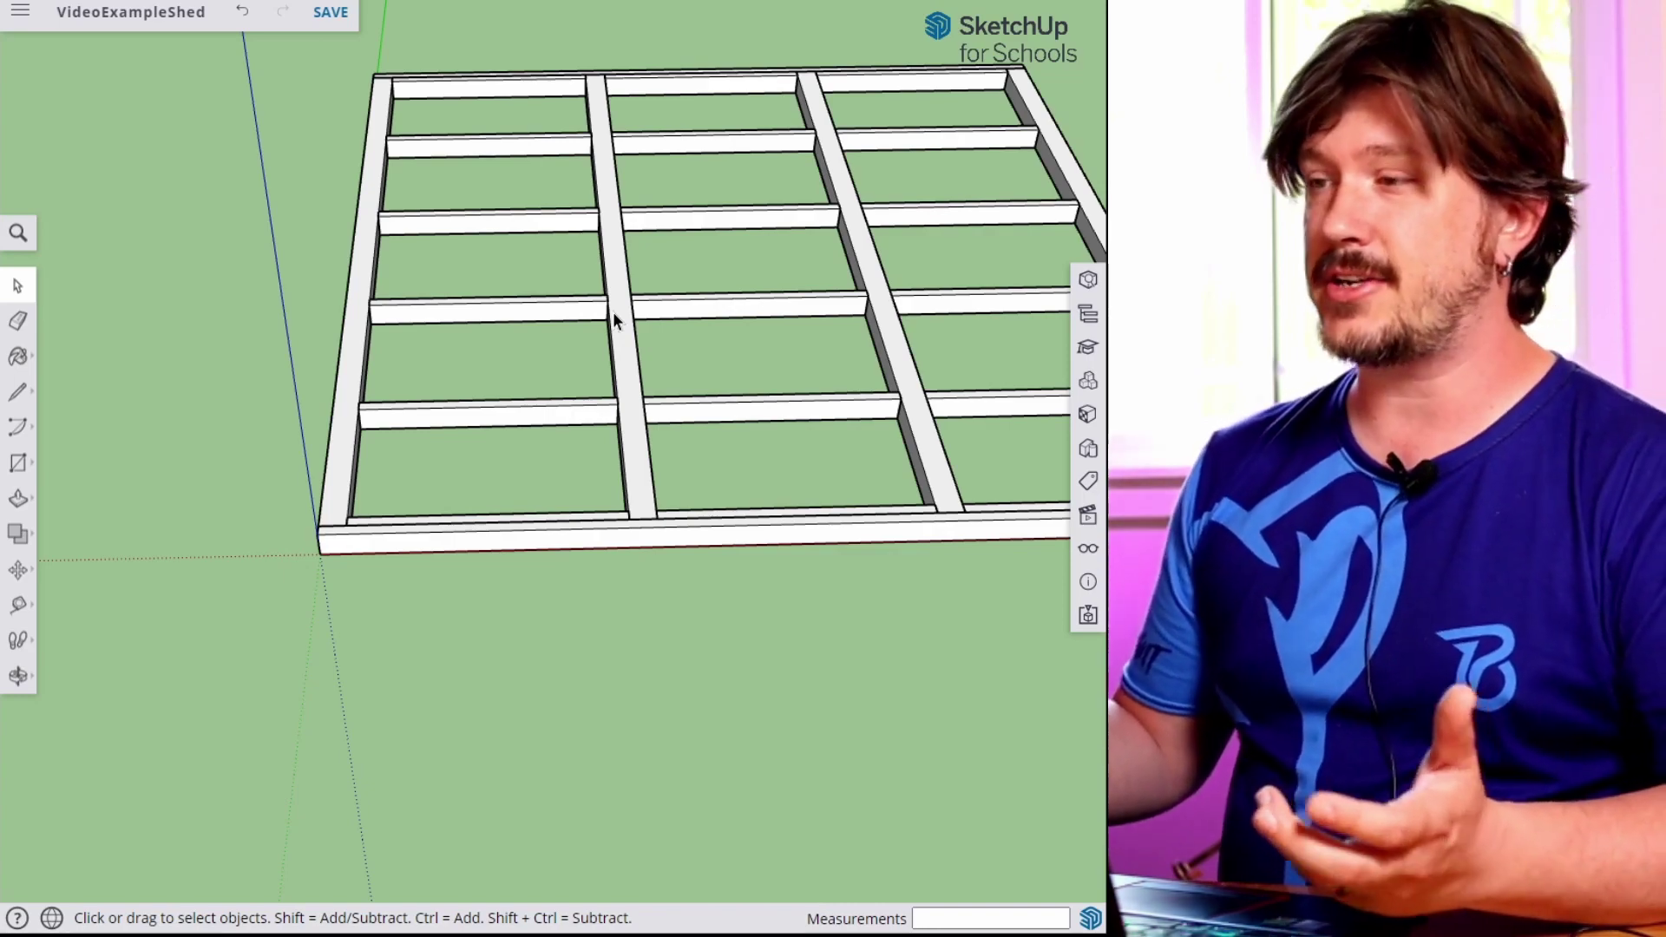
pyautogui.scroll(3, 535, 477)
pyautogui.moveTo(596, 387); pyautogui.dragTo(486, 279, button='middle')
pyautogui.press('r')
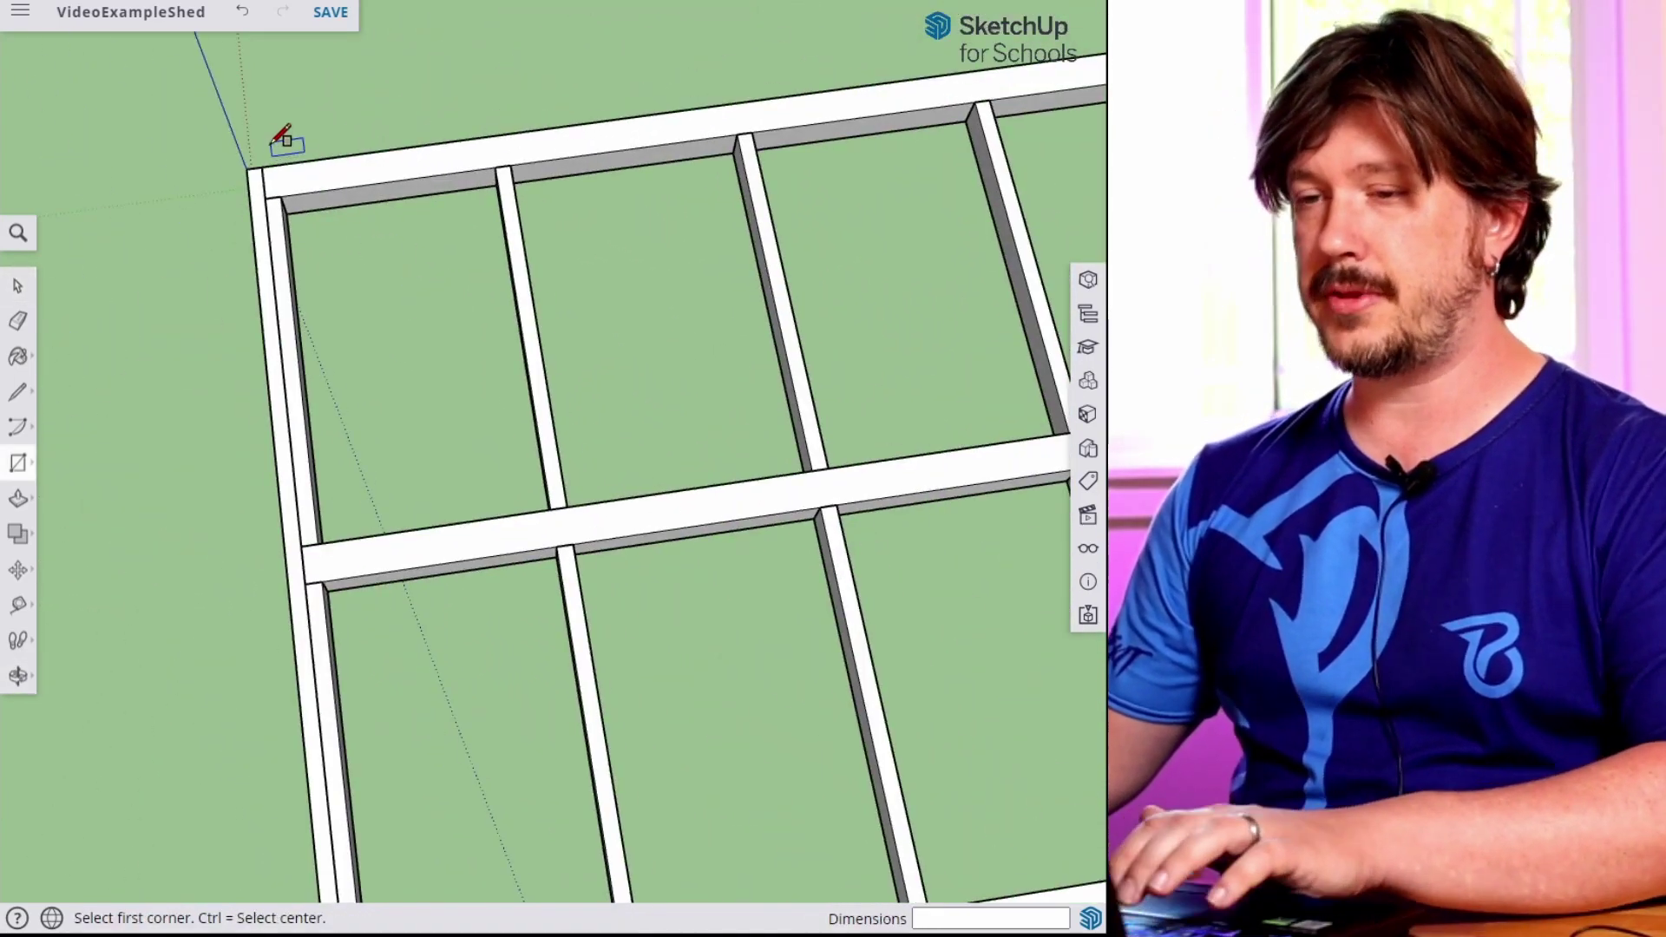
pyautogui.click(246, 168)
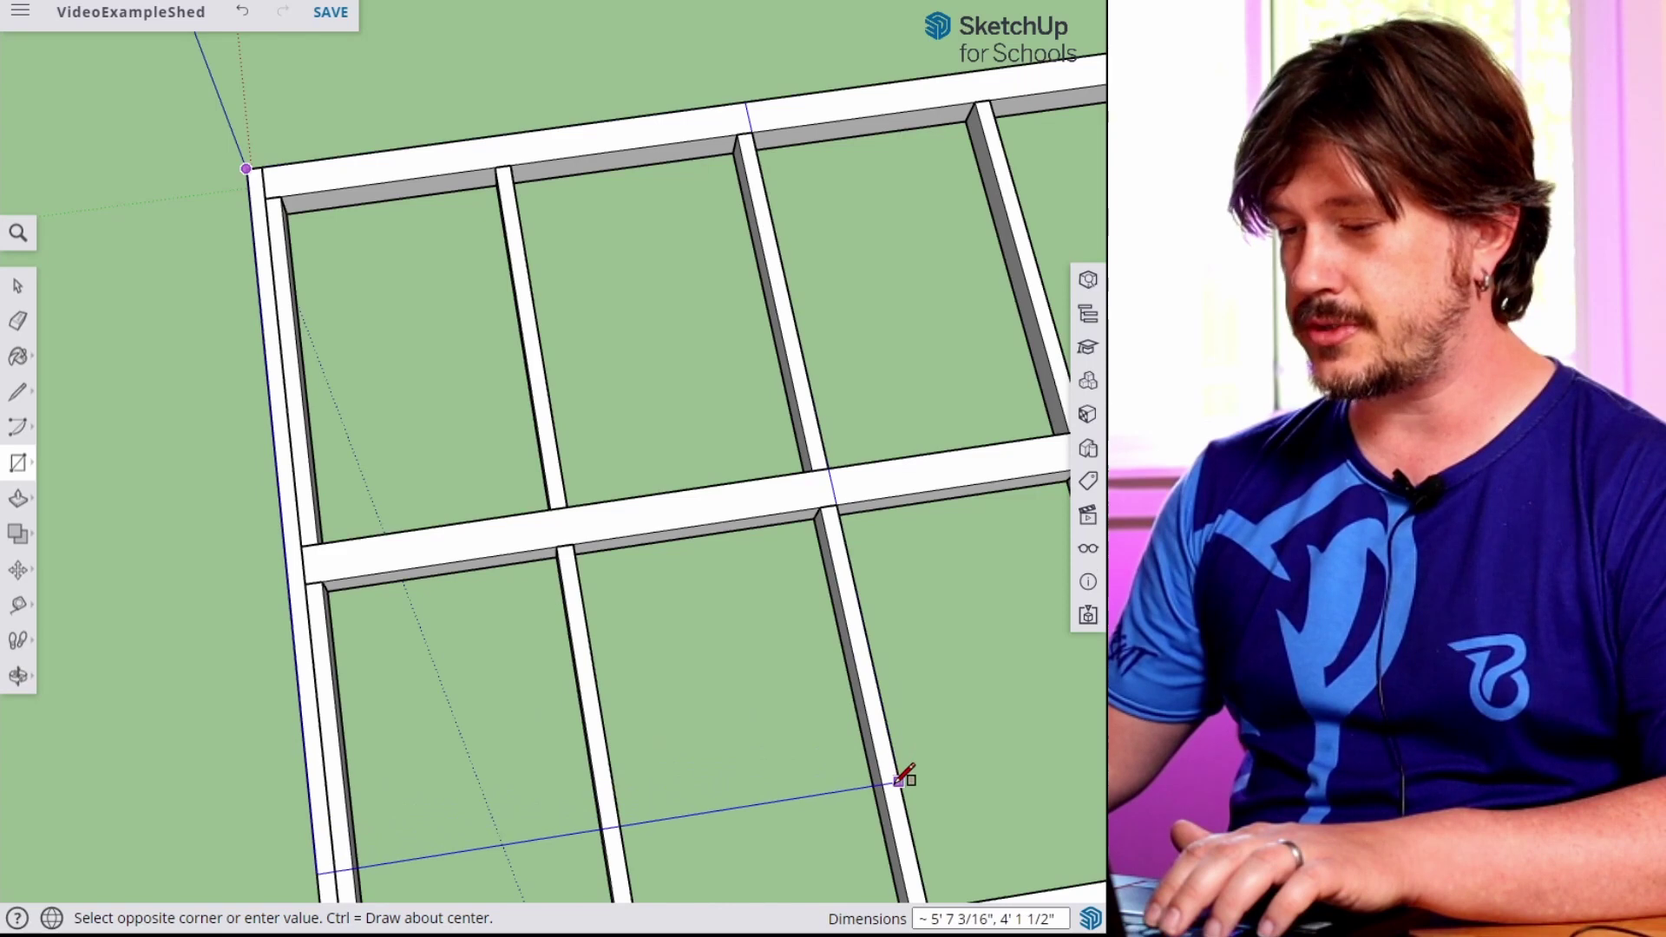
pyautogui.write("8',4'")
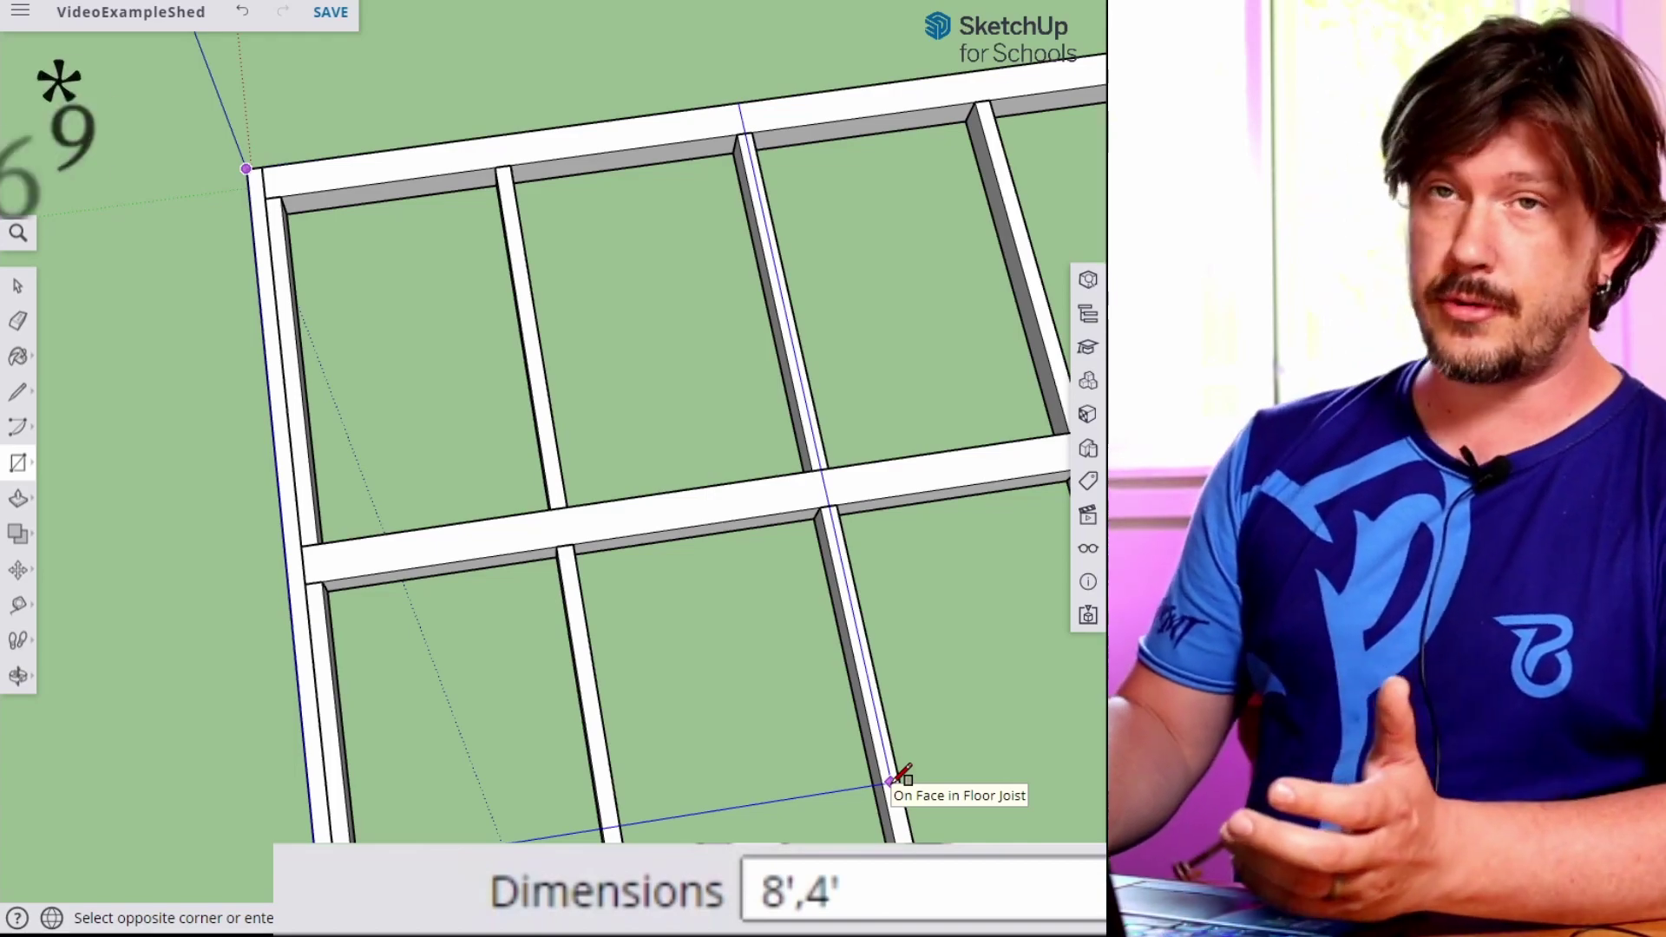
pyautogui.press('Return')
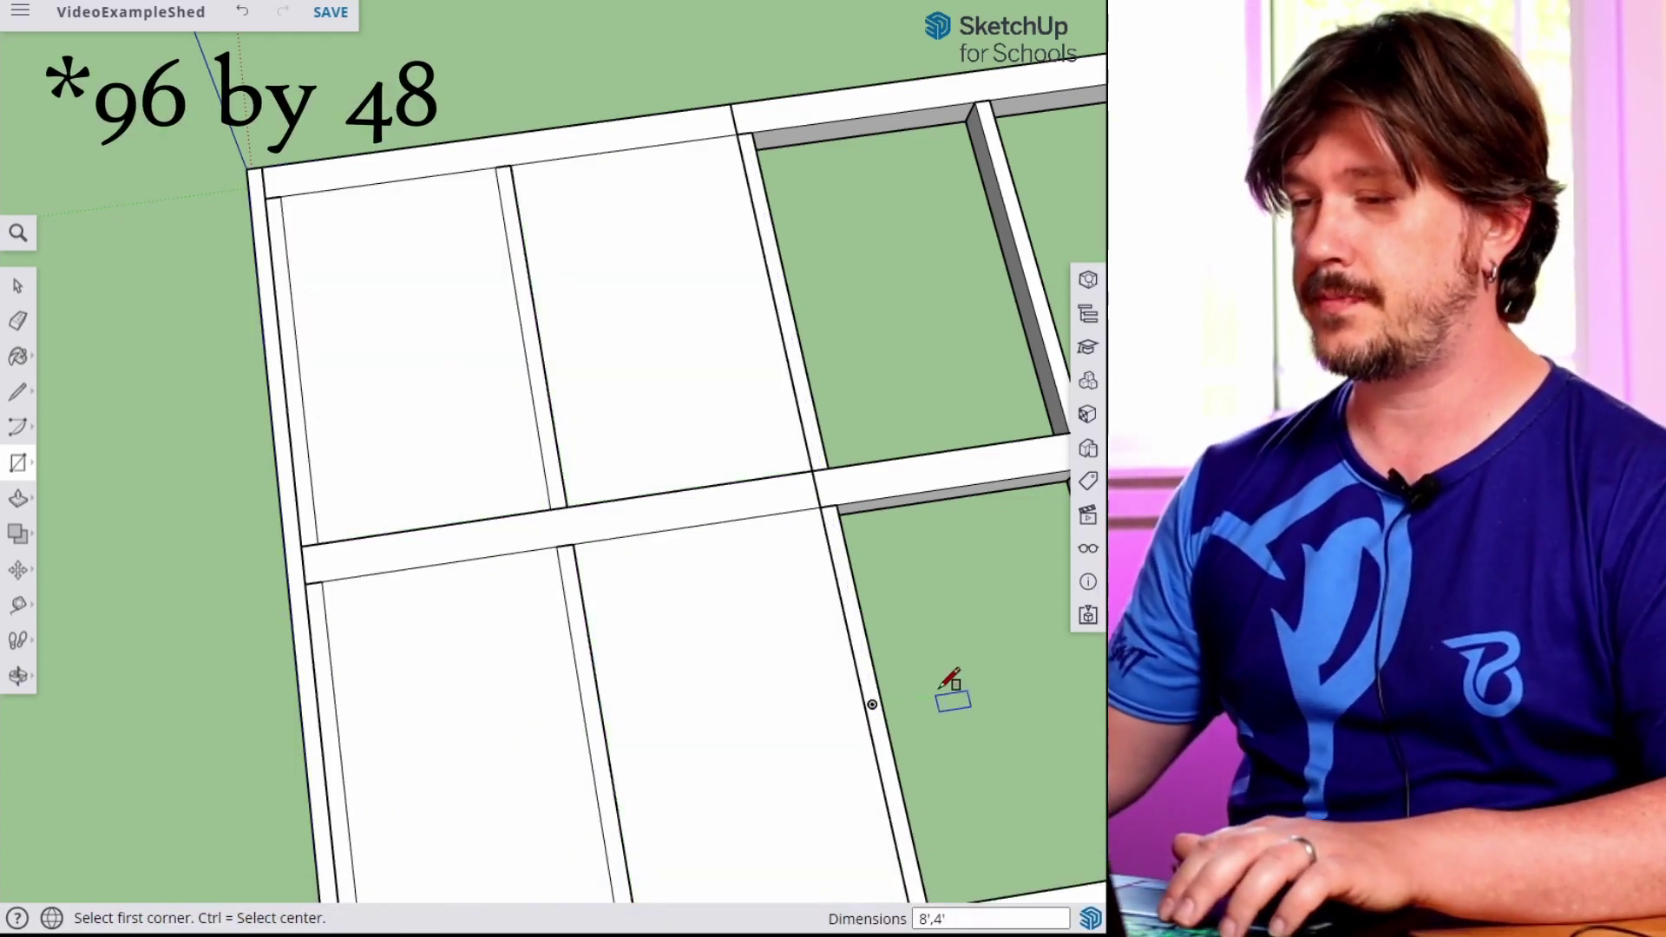
# Extrude the 8' by 4' rectangle on the floor frame upward by 1 1/8" to form the first floor sheet.
pyautogui.scroll(-3, 941, 673)
pyautogui.moveTo(941, 673); pyautogui.dragTo(569, 632, button='middle')
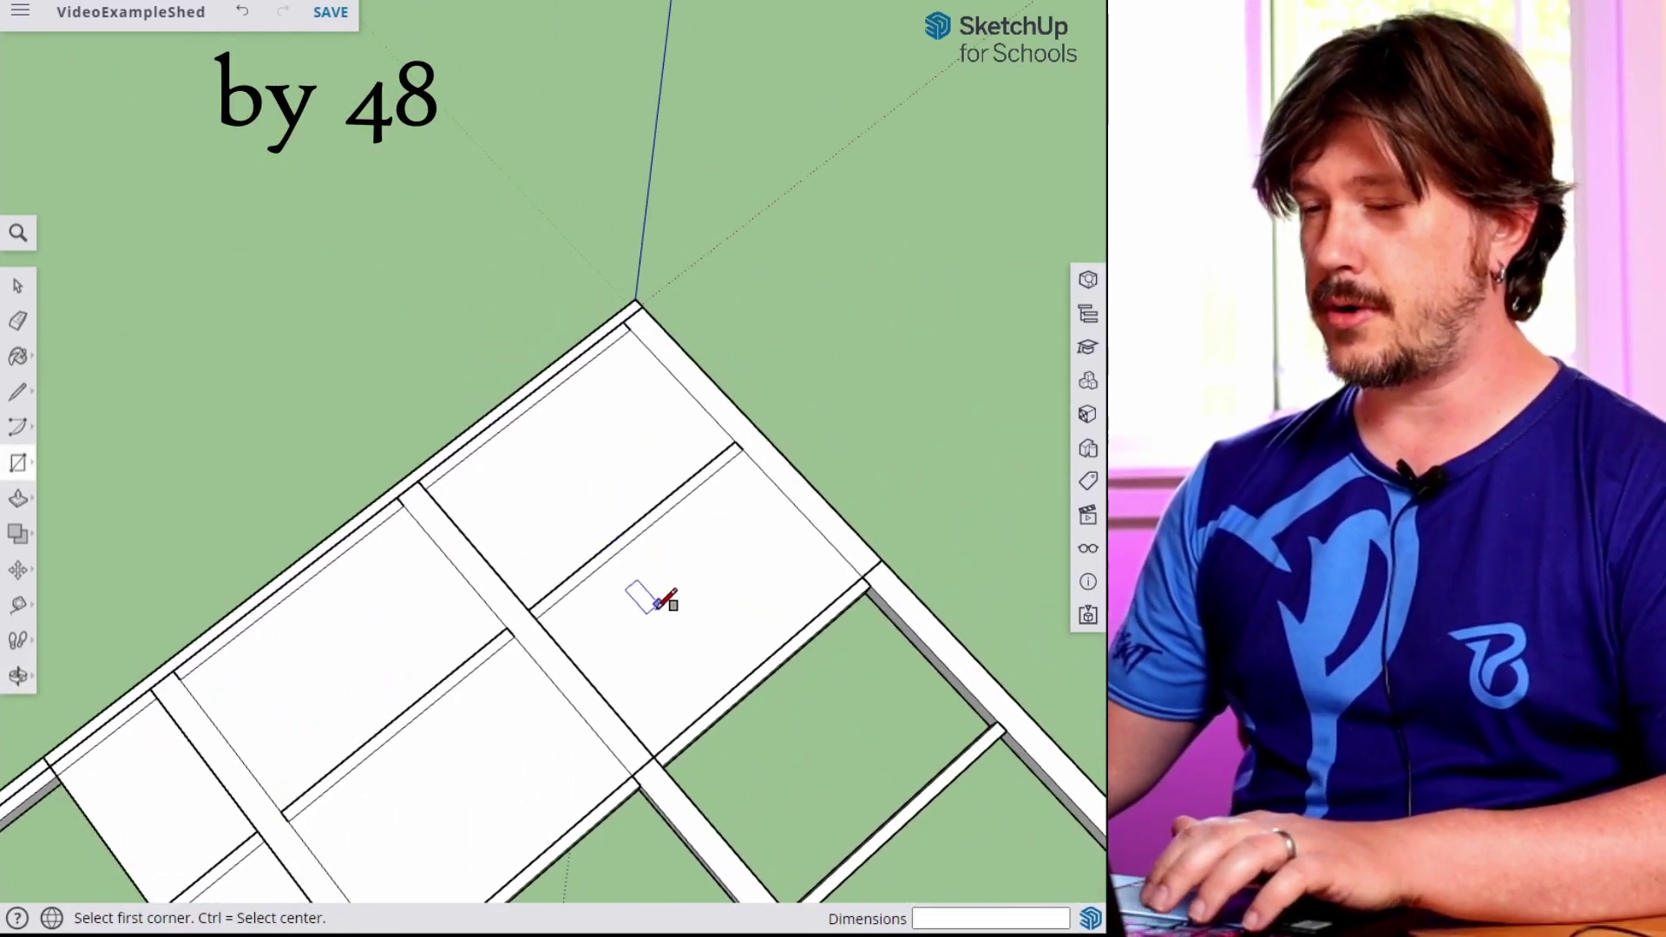
pyautogui.moveTo(662, 599); pyautogui.dragTo(524, 434, button='middle')
pyautogui.press('space')
pyautogui.click(628, 598)
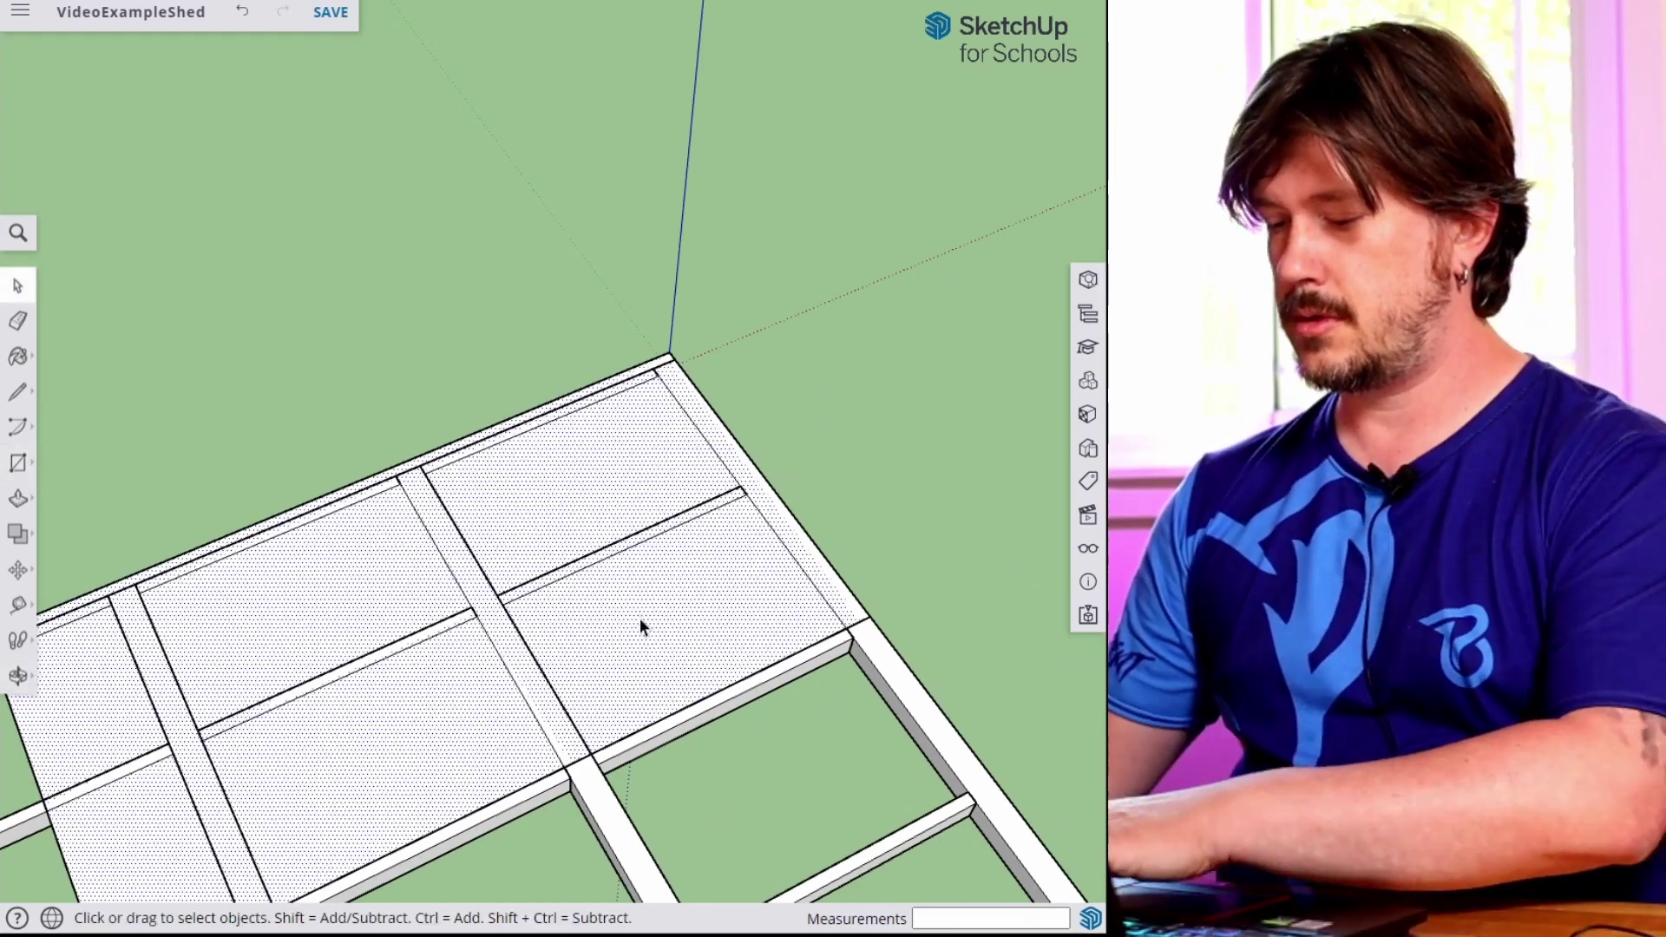
pyautogui.press('p')
pyautogui.click(639, 608)
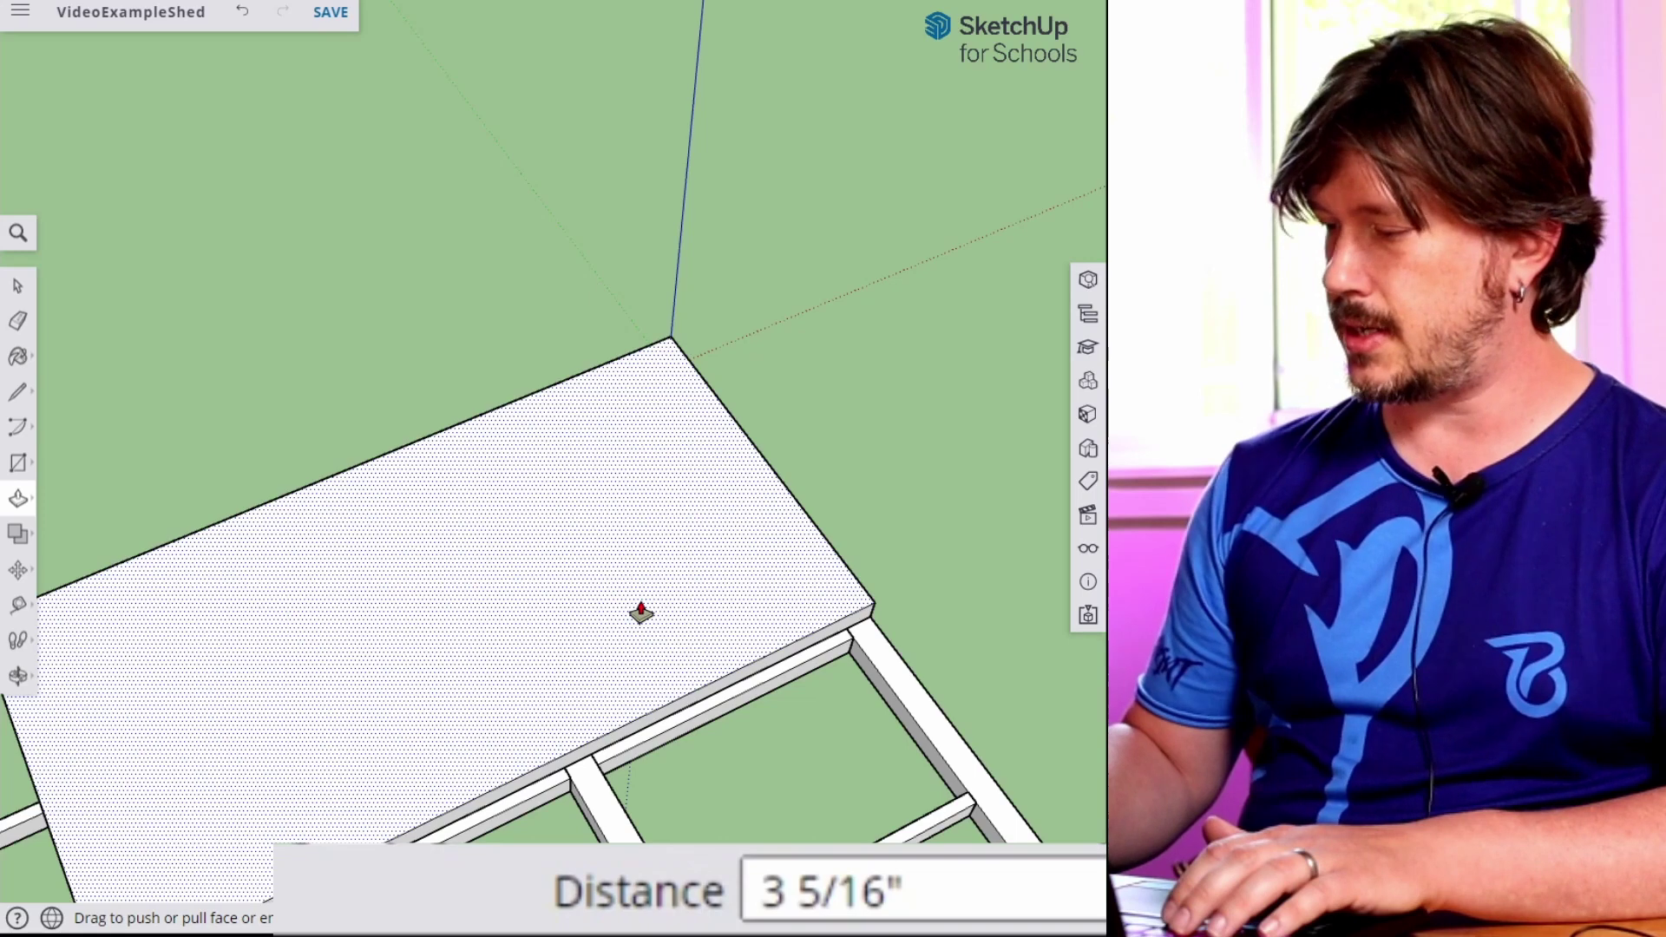
pyautogui.write('1')
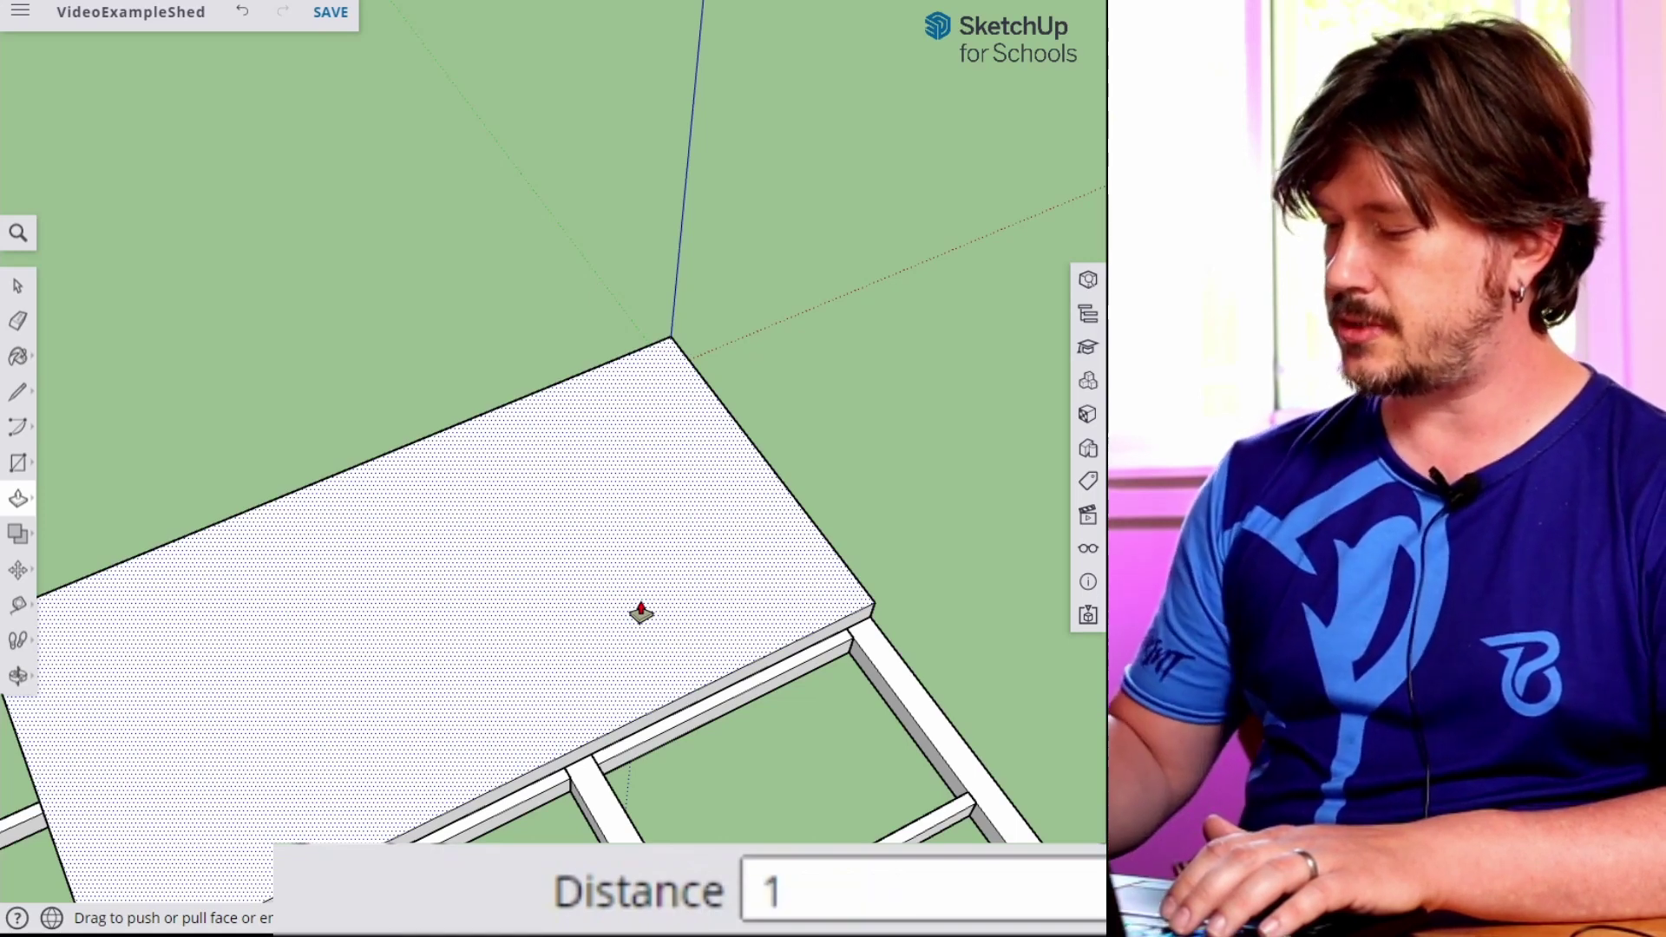
pyautogui.write(' 1/8')
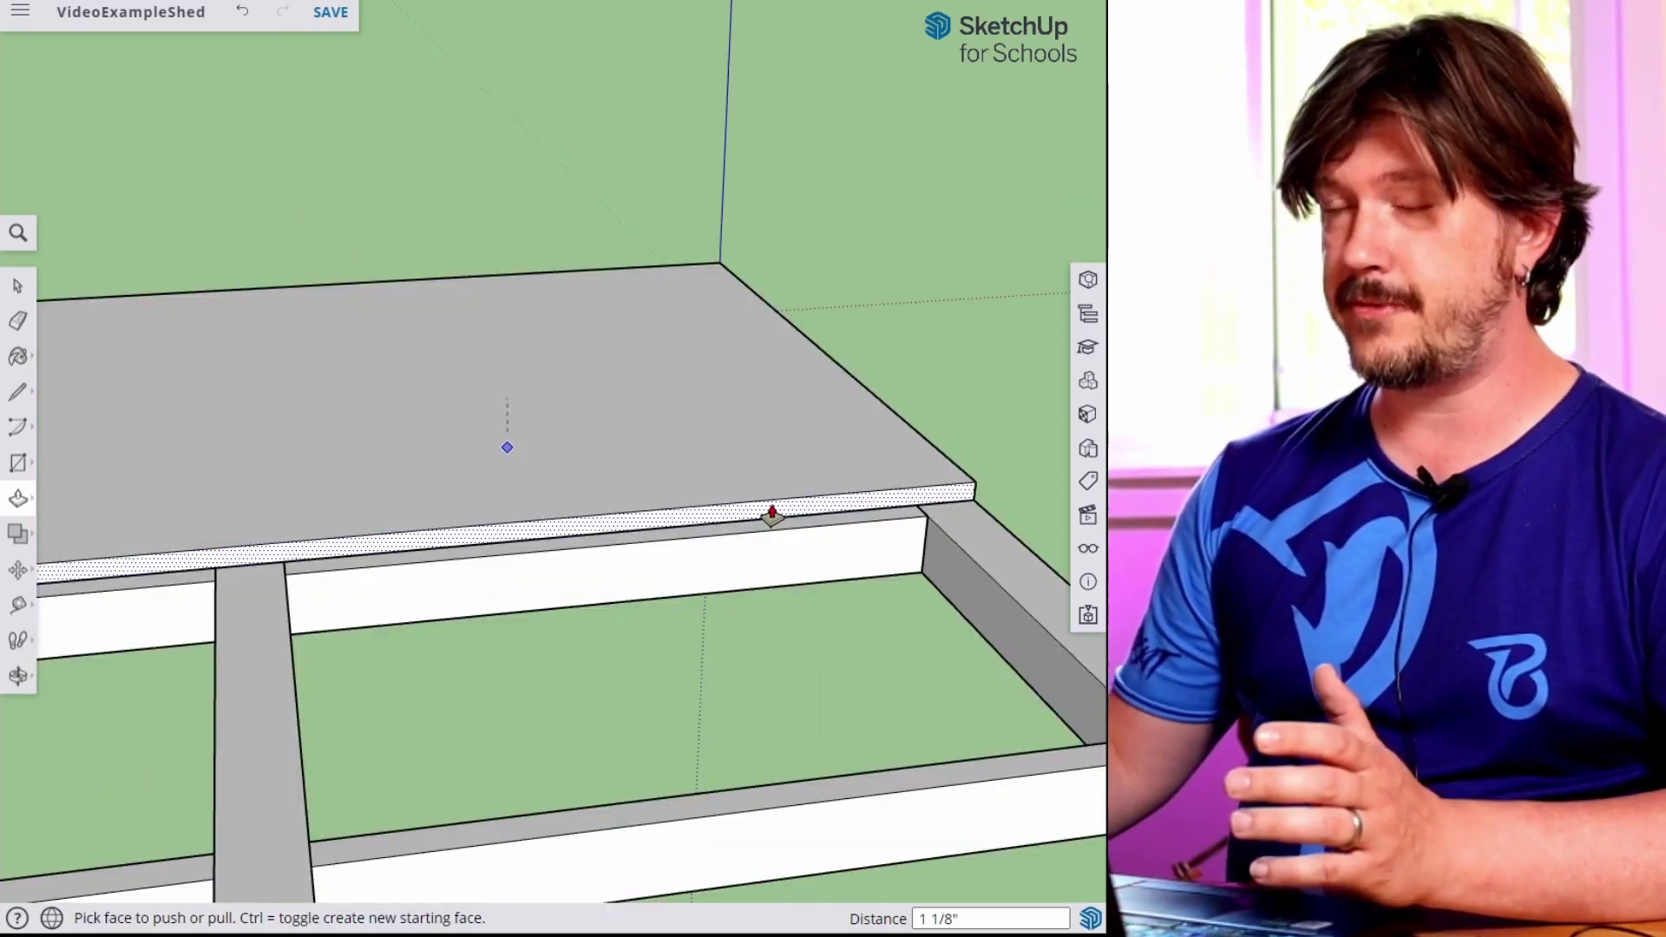
# Make the whole extruded floor sheet a component named Floor.
pyautogui.press('space')
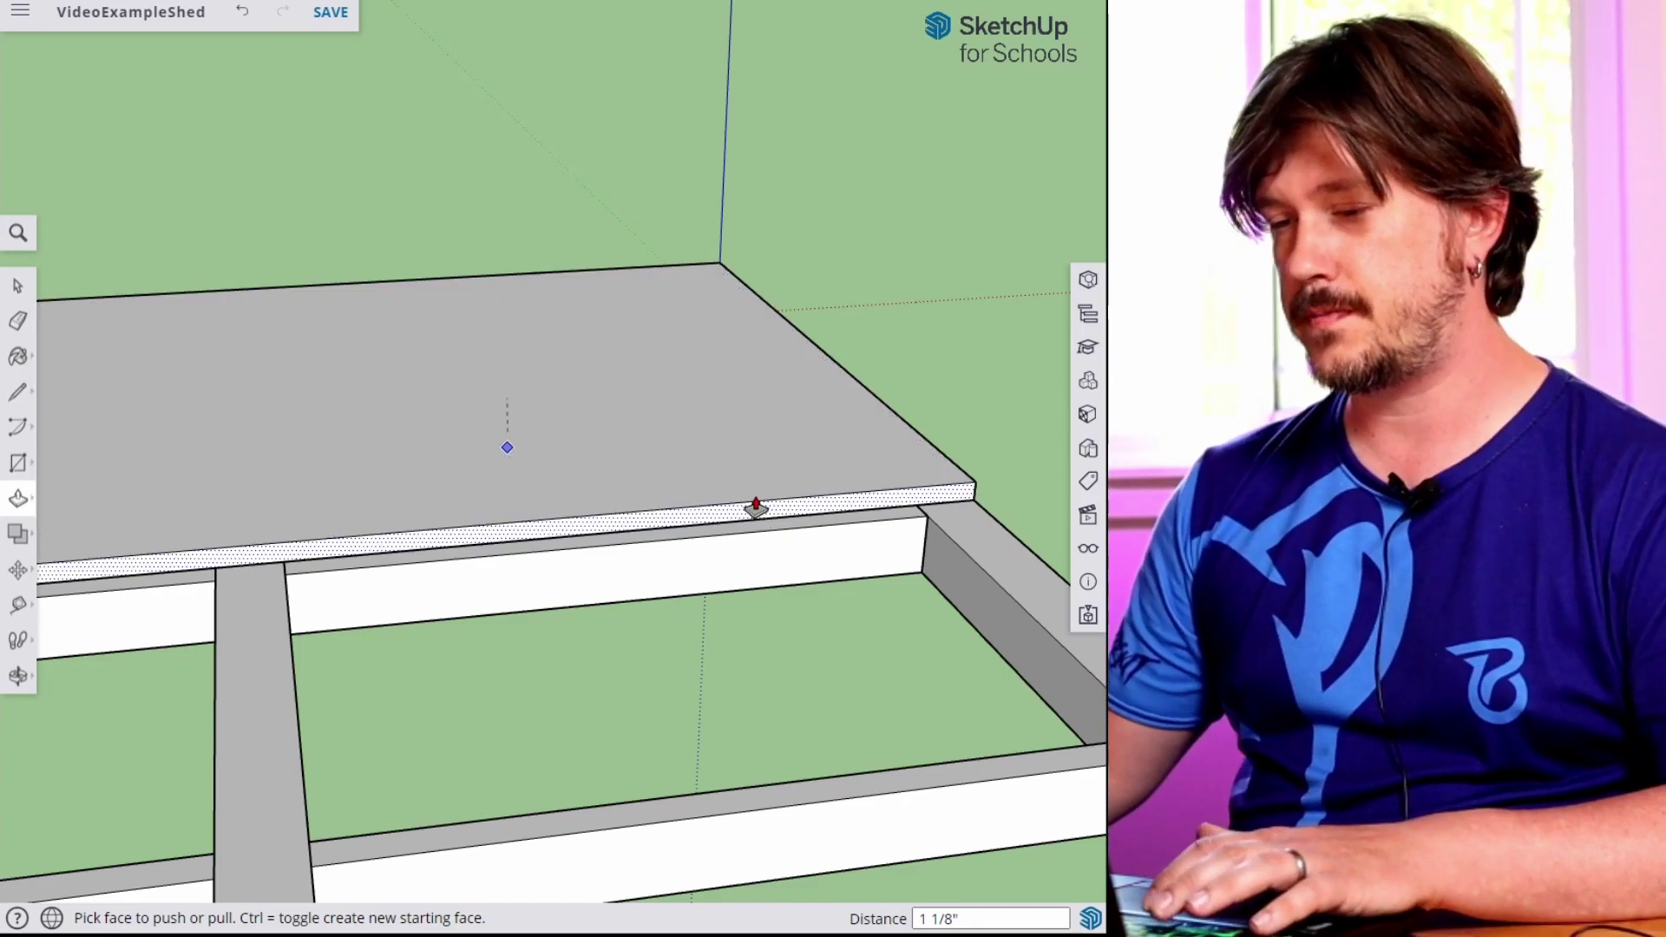
pyautogui.tripleClick(715, 395)
pyautogui.rightClick(716, 390)
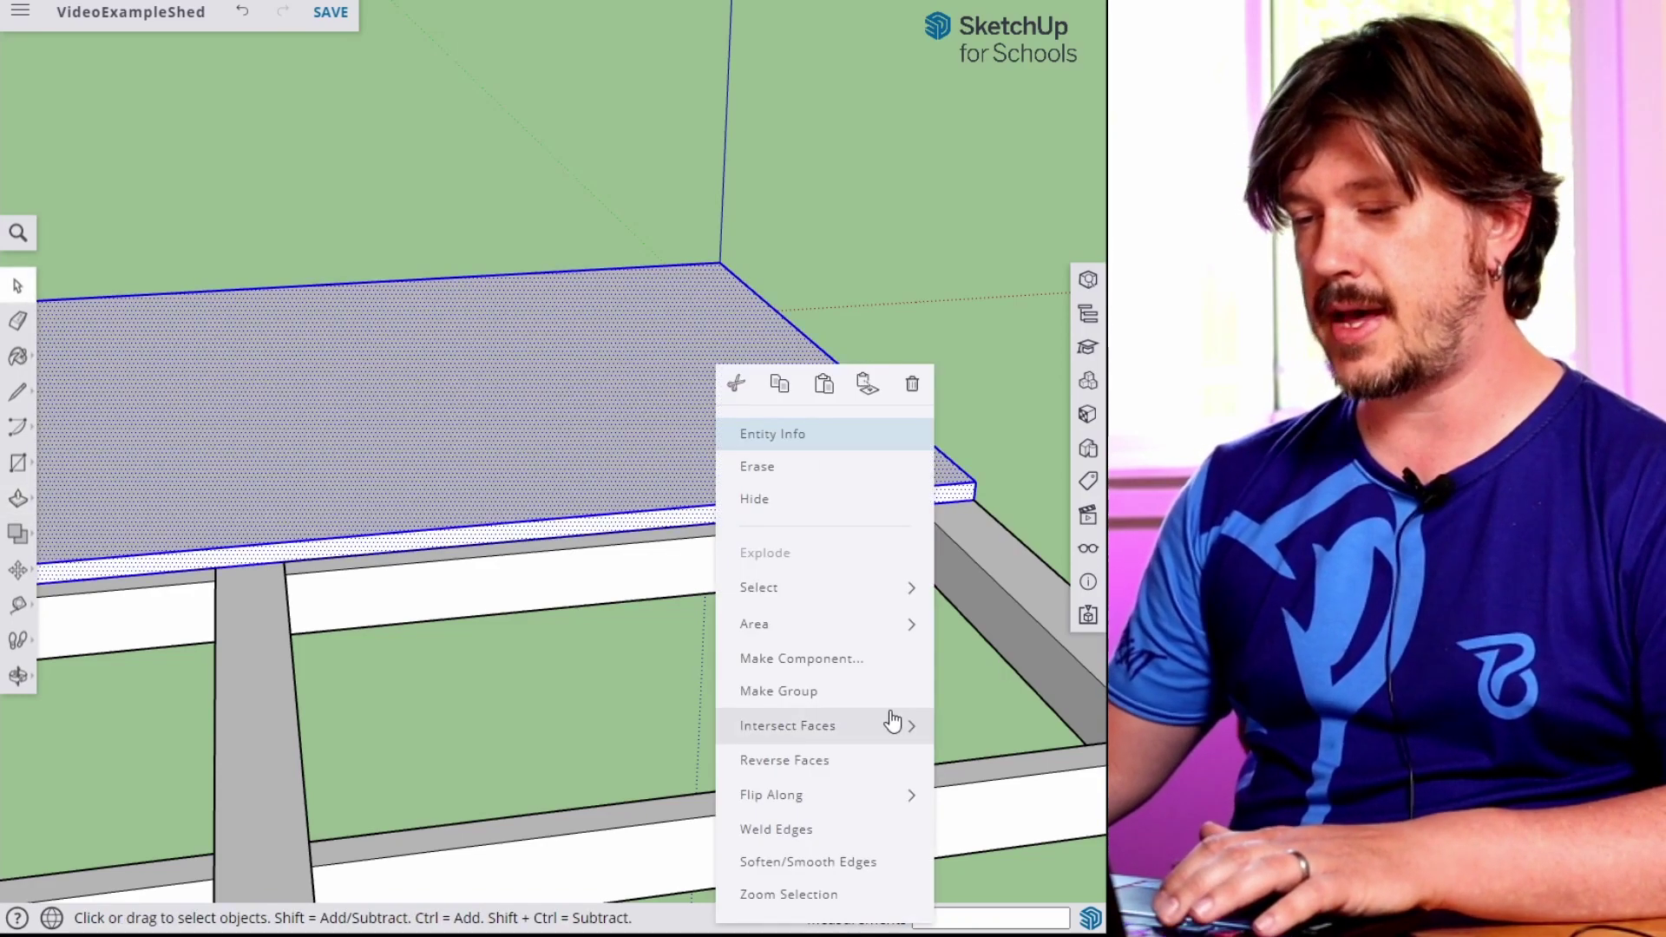
pyautogui.click(855, 664)
pyautogui.write('Flo')
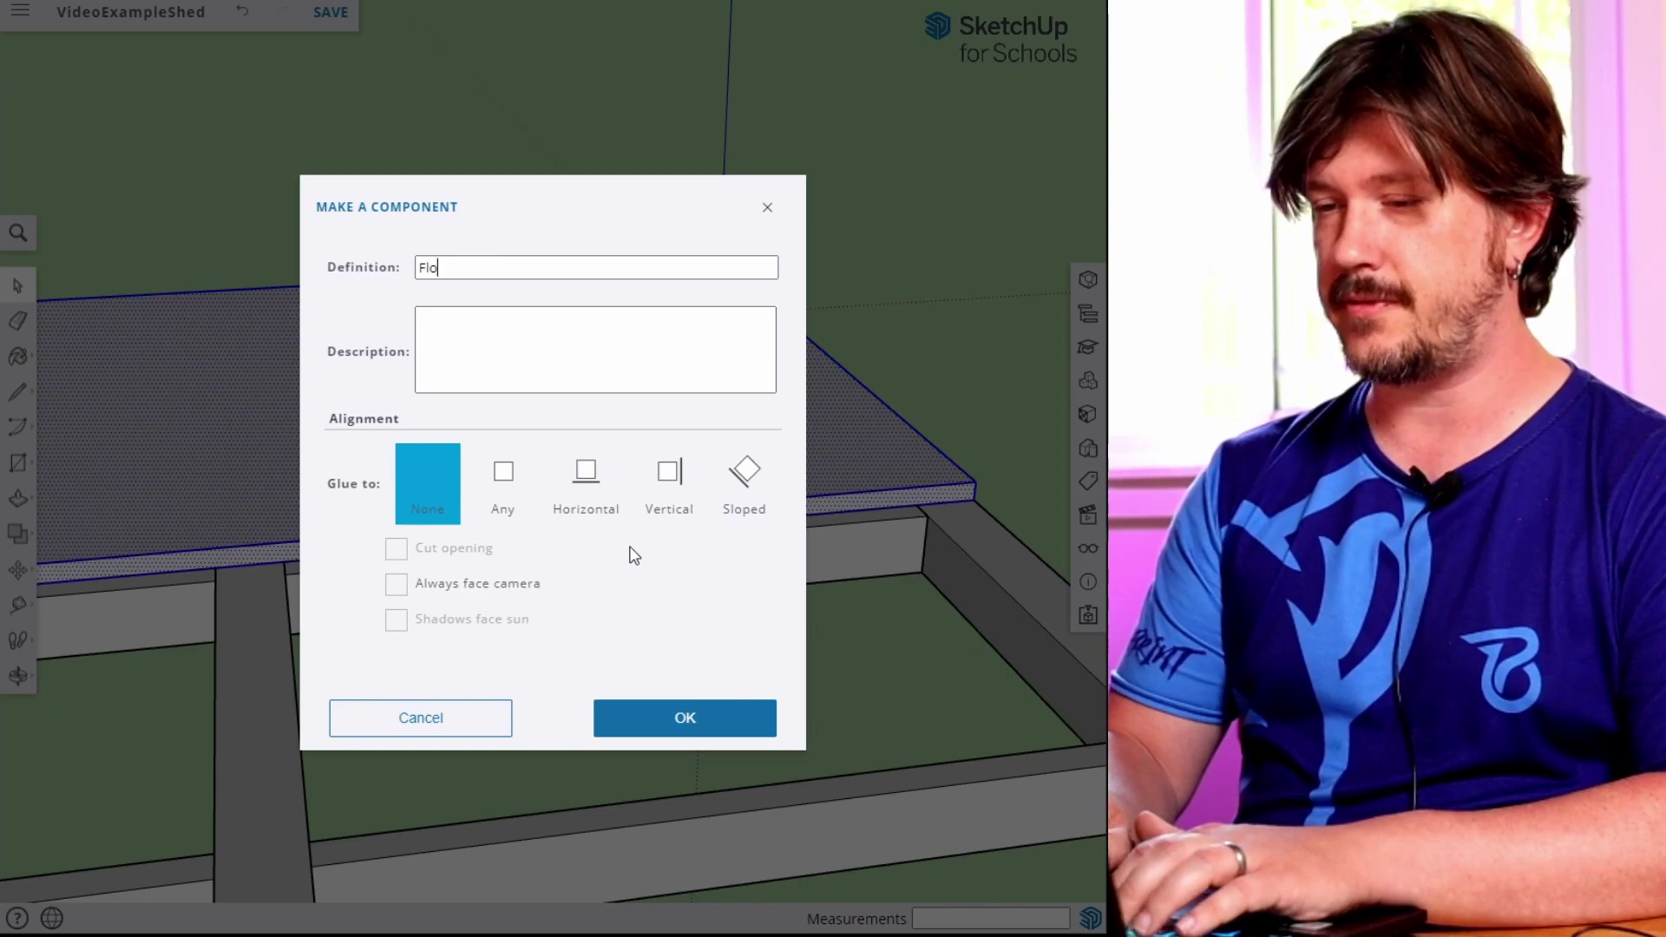
pyautogui.write('or')
pyautogui.press('Return')
pyautogui.scroll(-3, 633, 544)
pyautogui.moveTo(606, 557); pyautogui.dragTo(582, 673, button='middle')
pyautogui.click(634, 382)
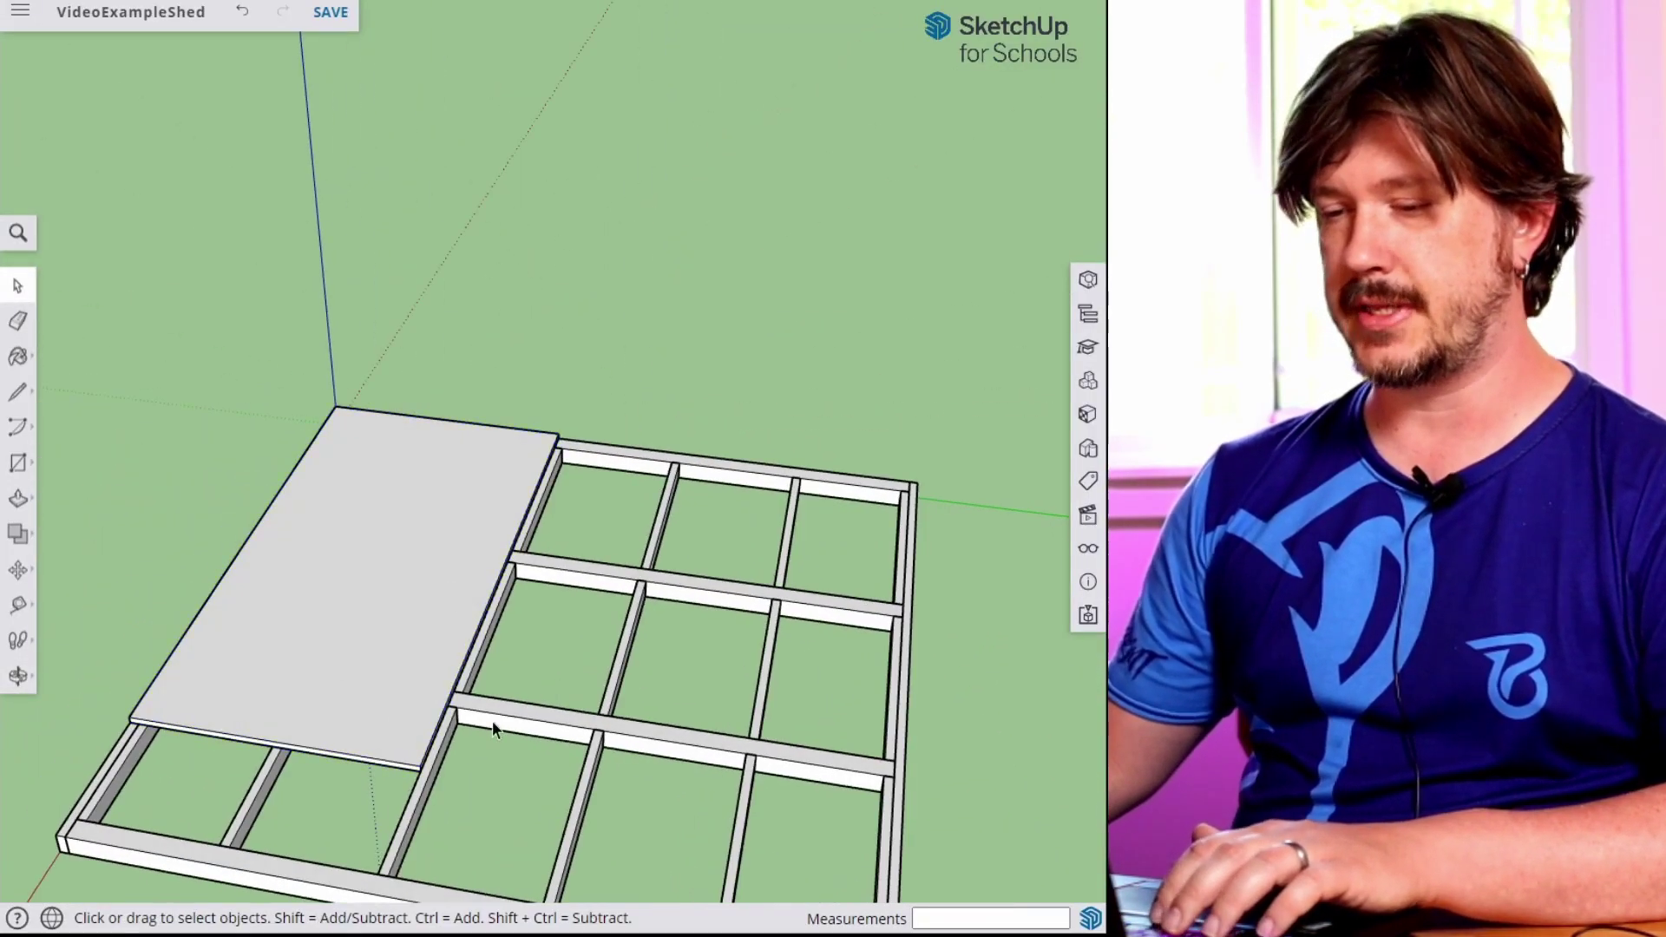
# Examine from above and below where the Floor sheet's edges fall relative to the joists and beams.
pyautogui.scroll(2, 446, 725)
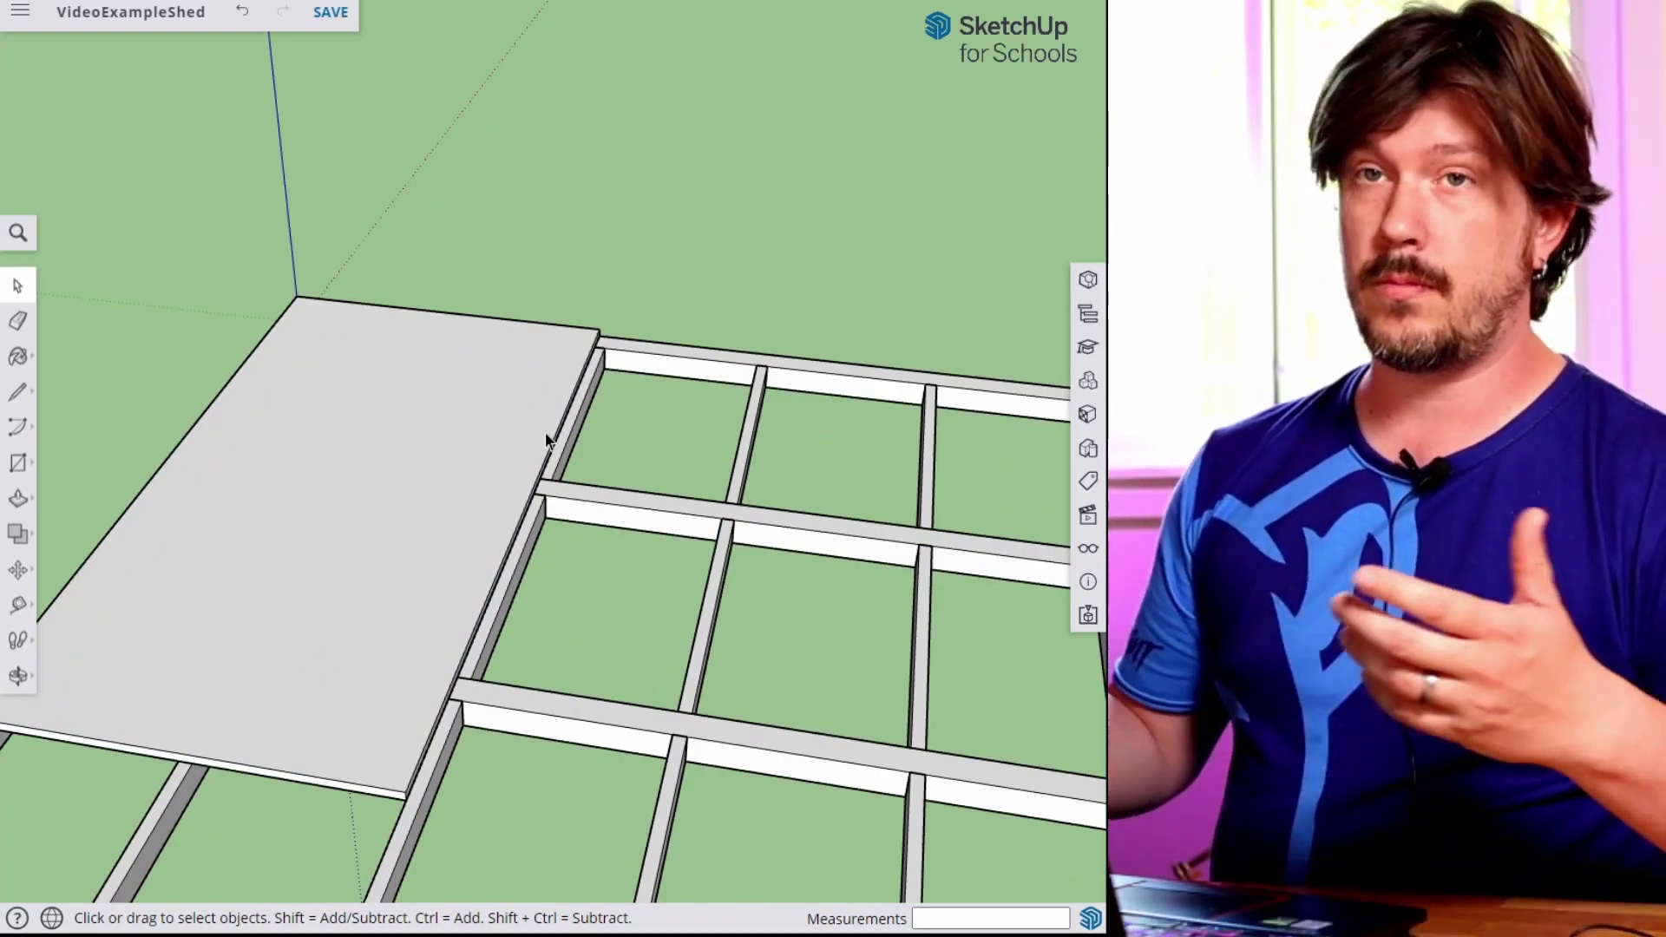
pyautogui.click(512, 384)
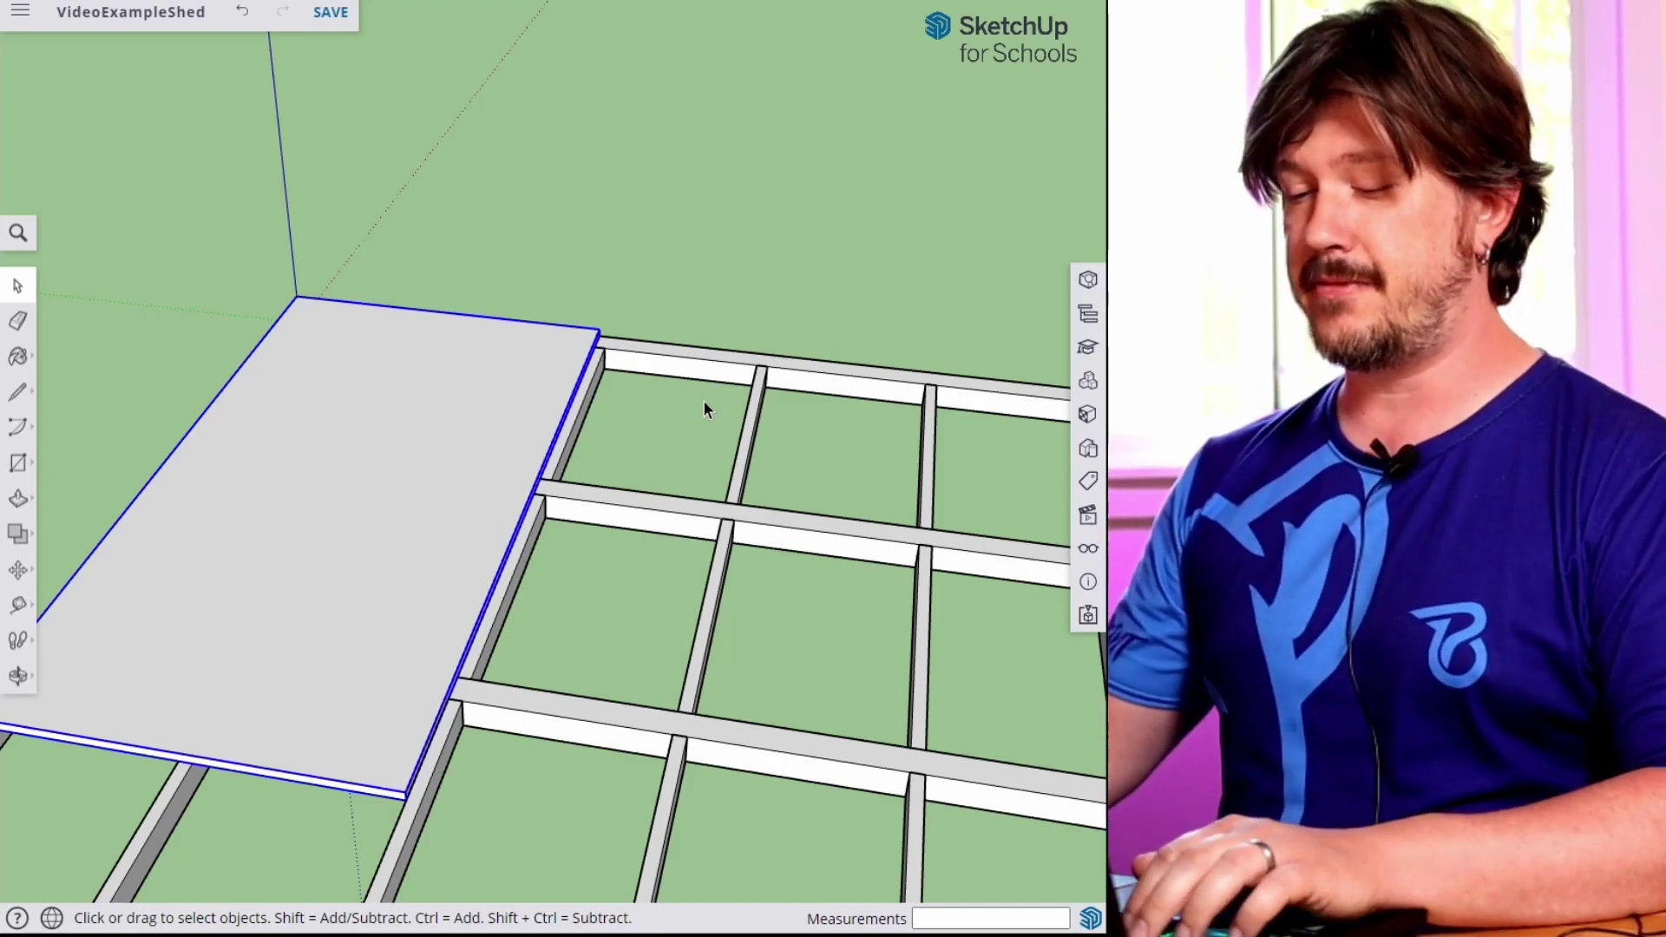
pyautogui.scroll(2, 611, 478)
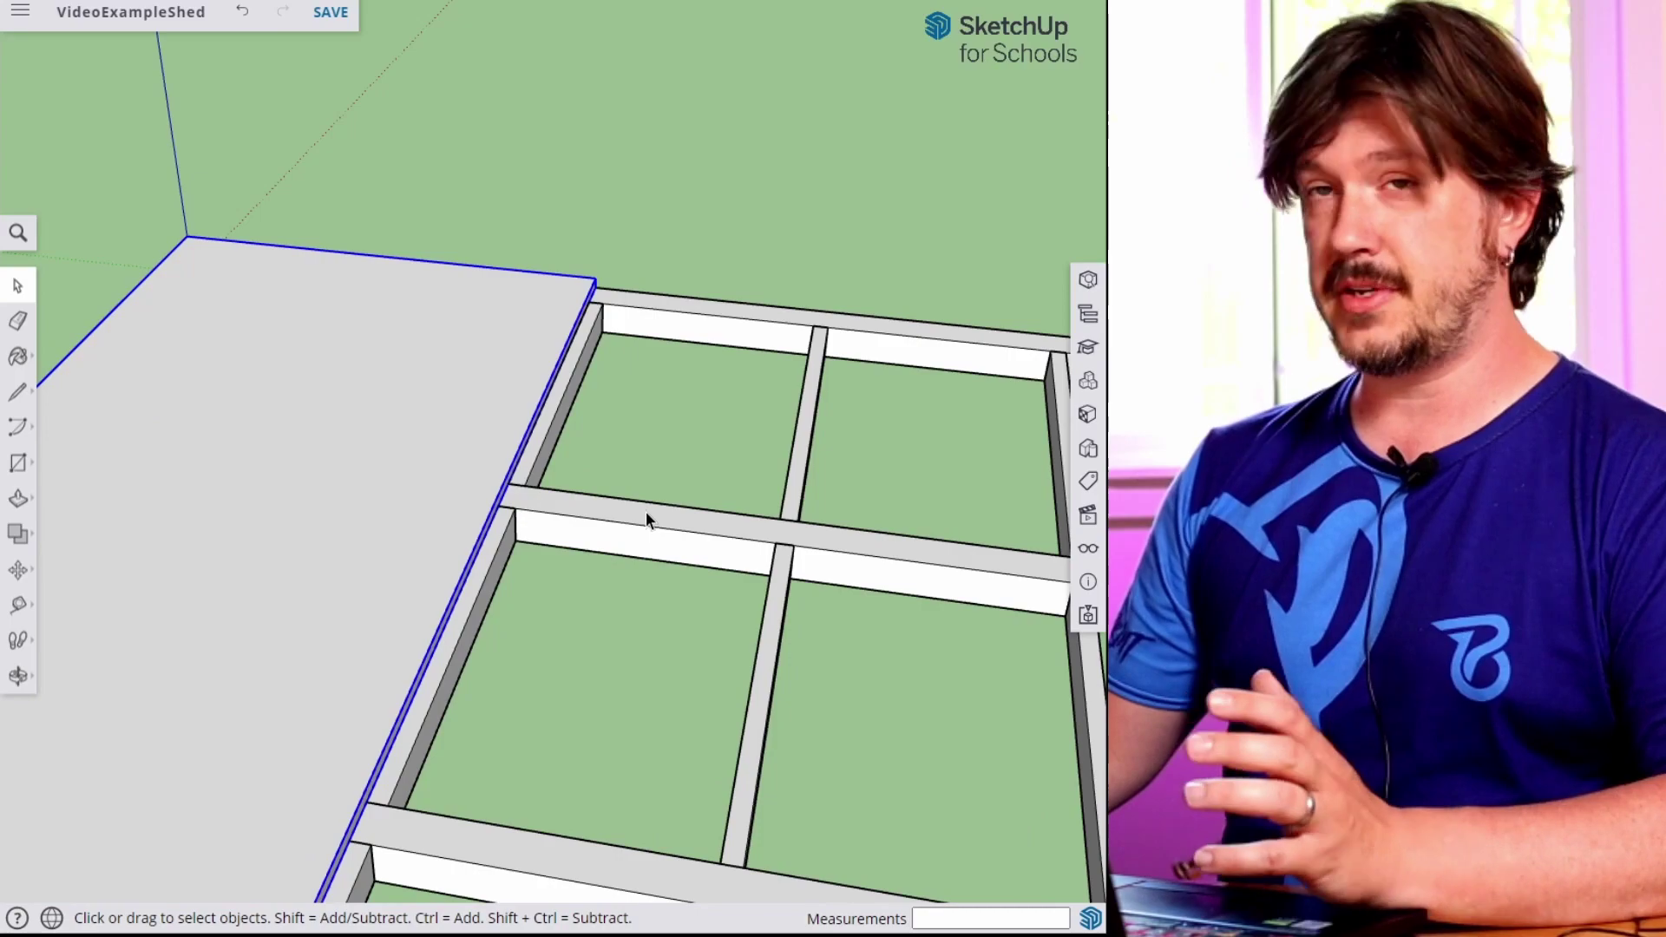
pyautogui.scroll(-3, 569, 625)
pyautogui.press('o')
pyautogui.moveTo(502, 732); pyautogui.dragTo(439, 715)
pyautogui.press('space')
pyautogui.moveTo(439, 714); pyautogui.dragTo(788, 449, button='middle')
pyautogui.scroll(3, 851, 309)
pyautogui.moveTo(851, 309); pyautogui.dragTo(666, 252, button='middle')
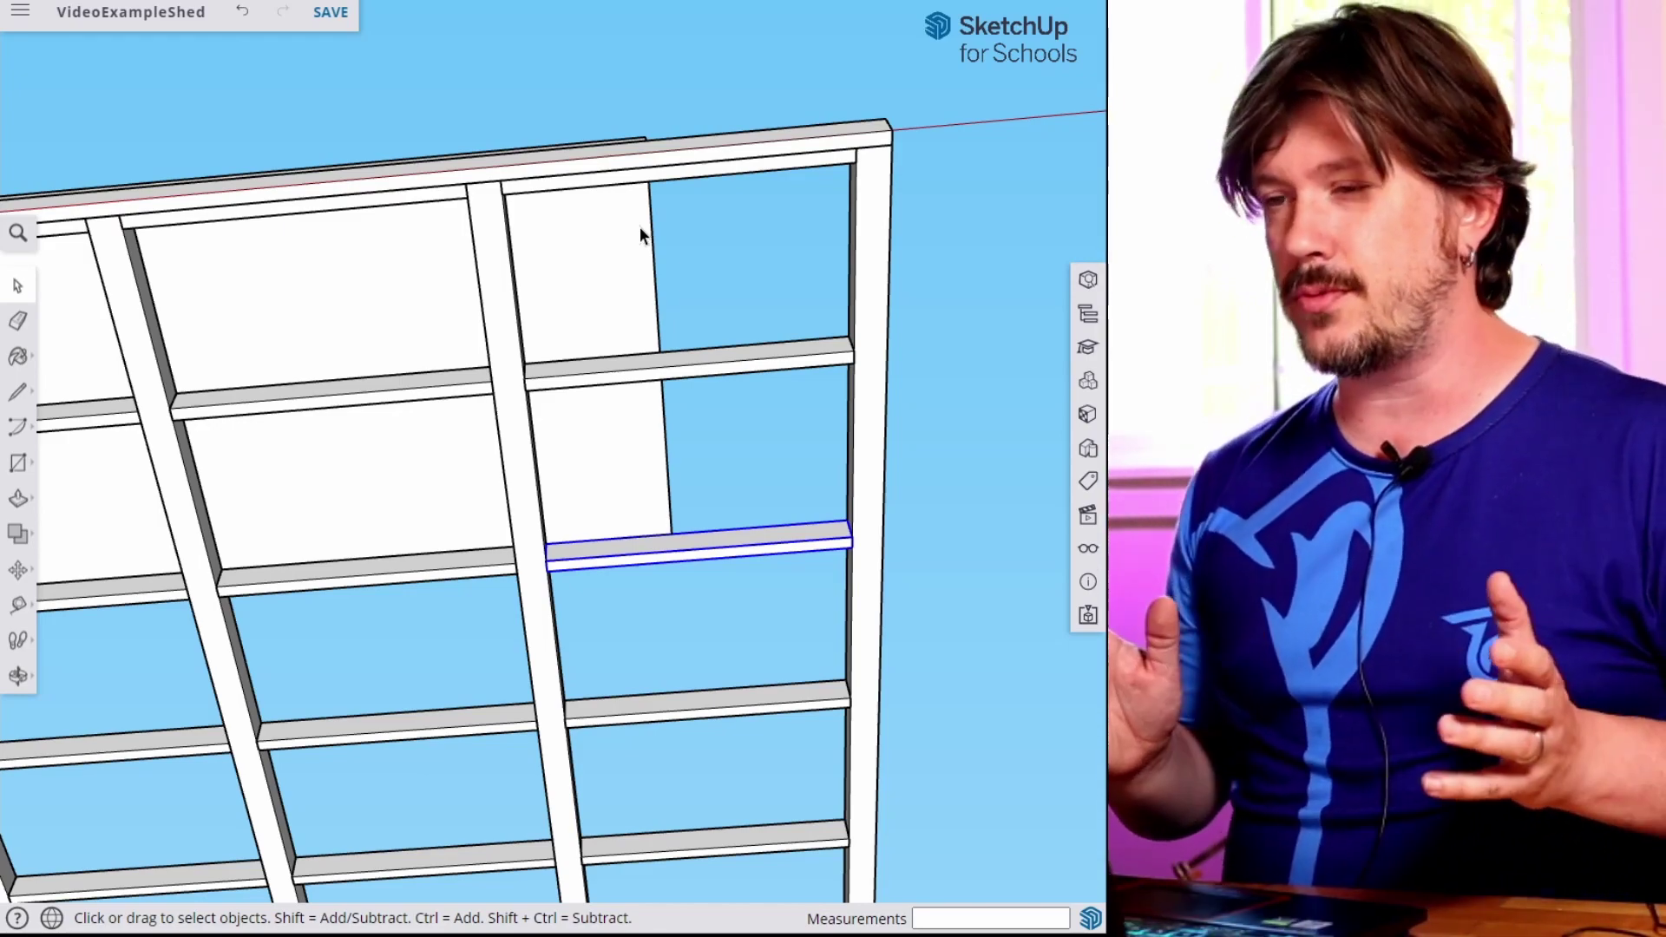
# Inside the Floor component, shorten the sheet by about 1' 4 3/16" to end on the midline of the inner beam.
pyautogui.press('o')
pyautogui.moveTo(684, 216); pyautogui.dragTo(475, 694)
pyautogui.press('space')
pyautogui.moveTo(517, 673); pyautogui.dragTo(514, 742, button='middle')
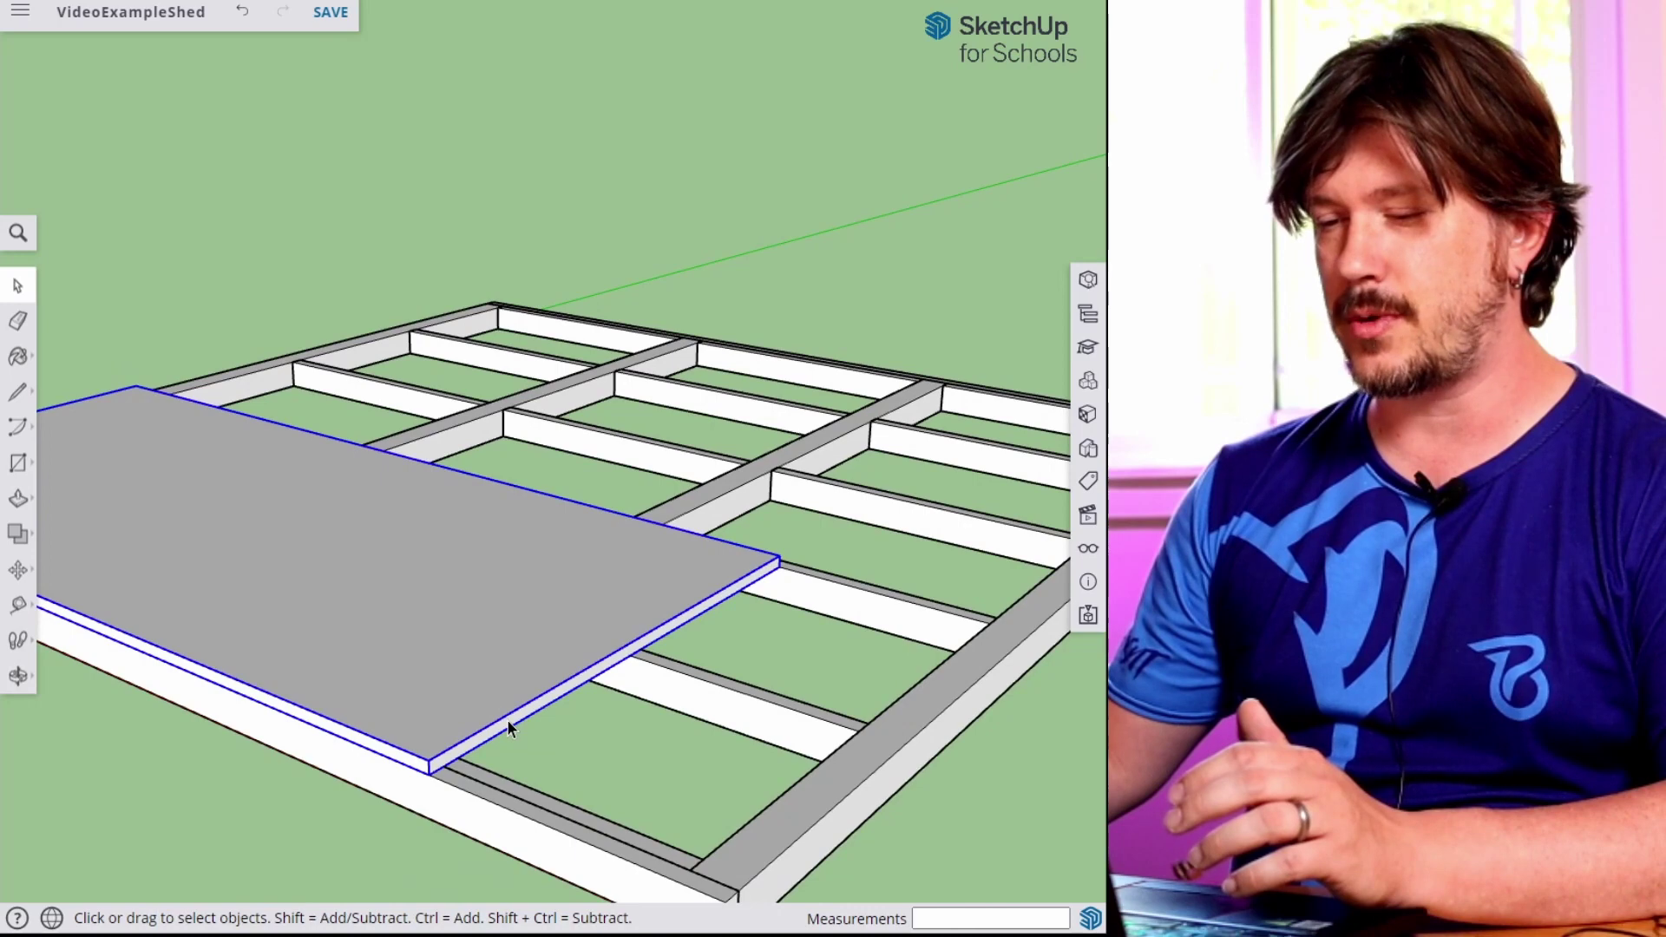
pyautogui.doubleClick(507, 720)
pyautogui.press('p')
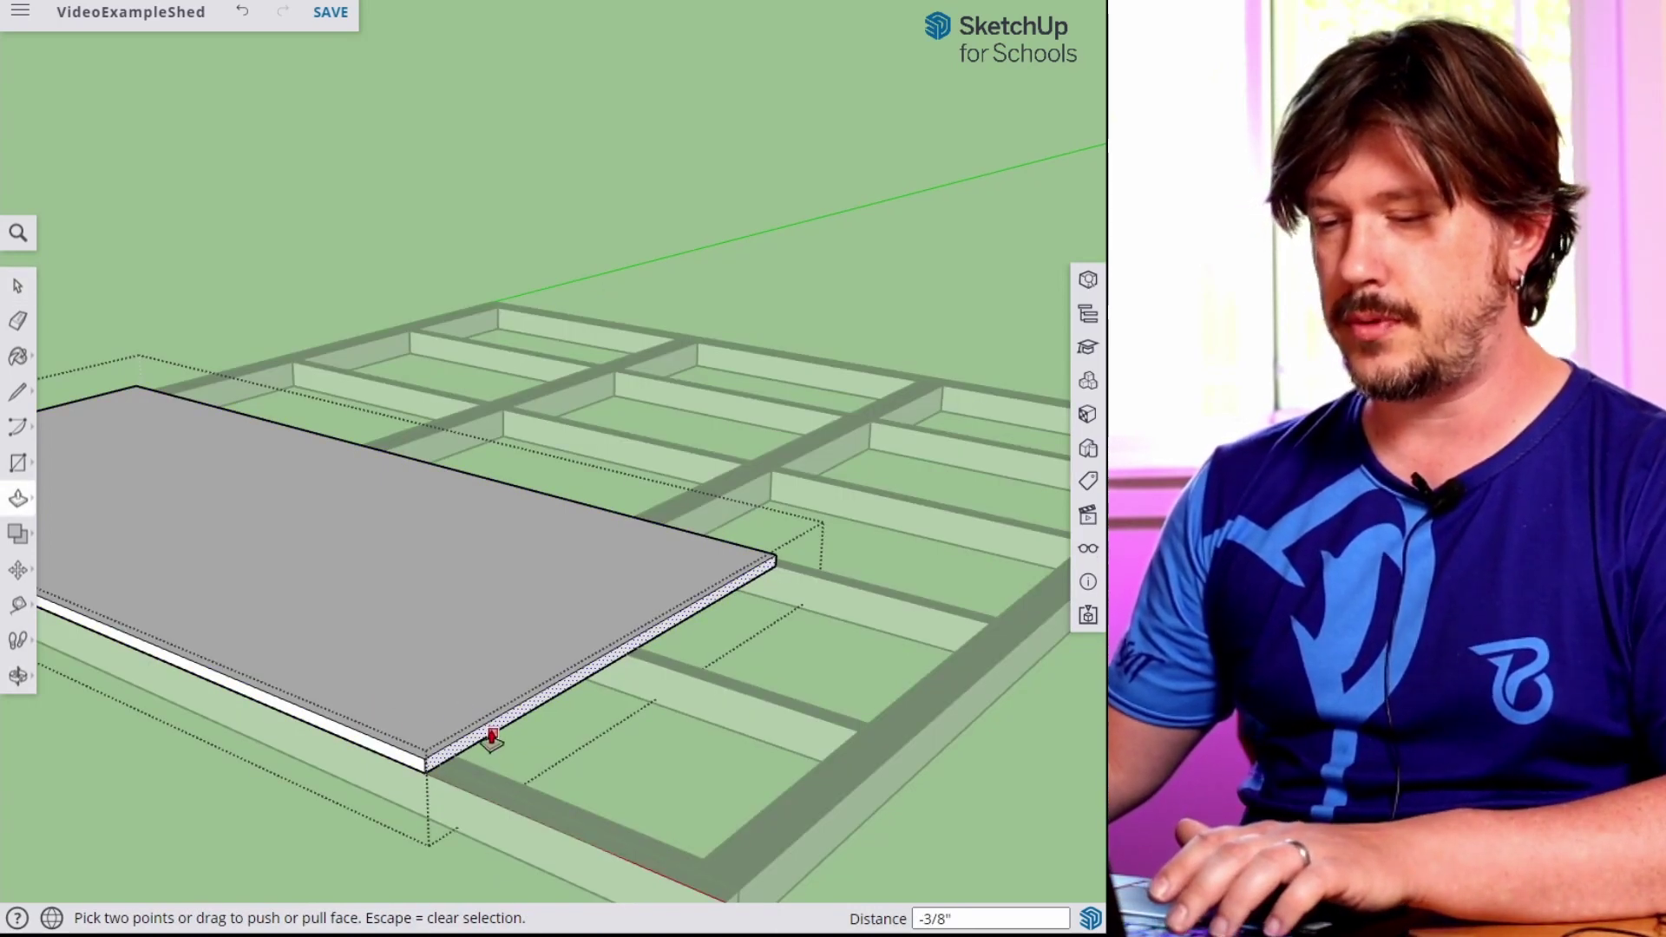
pyautogui.click(481, 724)
pyautogui.scroll(3, 287, 686)
pyautogui.moveTo(304, 706); pyautogui.dragTo(703, 745, button='middle')
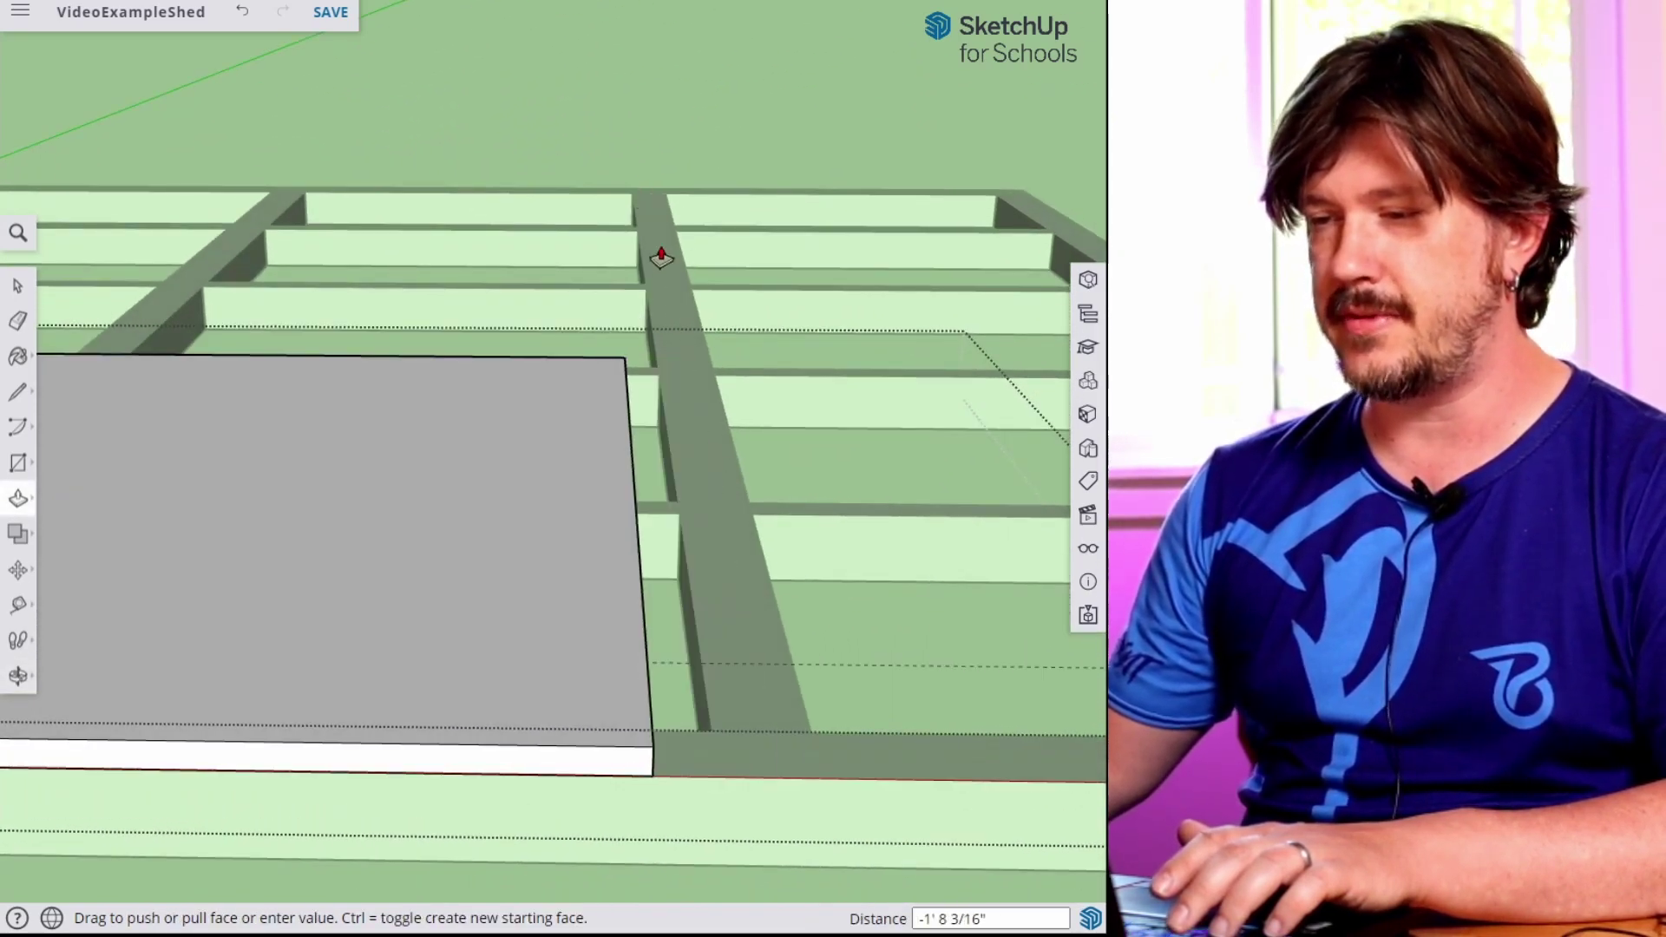
pyautogui.click(732, 740)
pyautogui.moveTo(733, 741); pyautogui.dragTo(557, 740, button='middle')
pyautogui.click(558, 740)
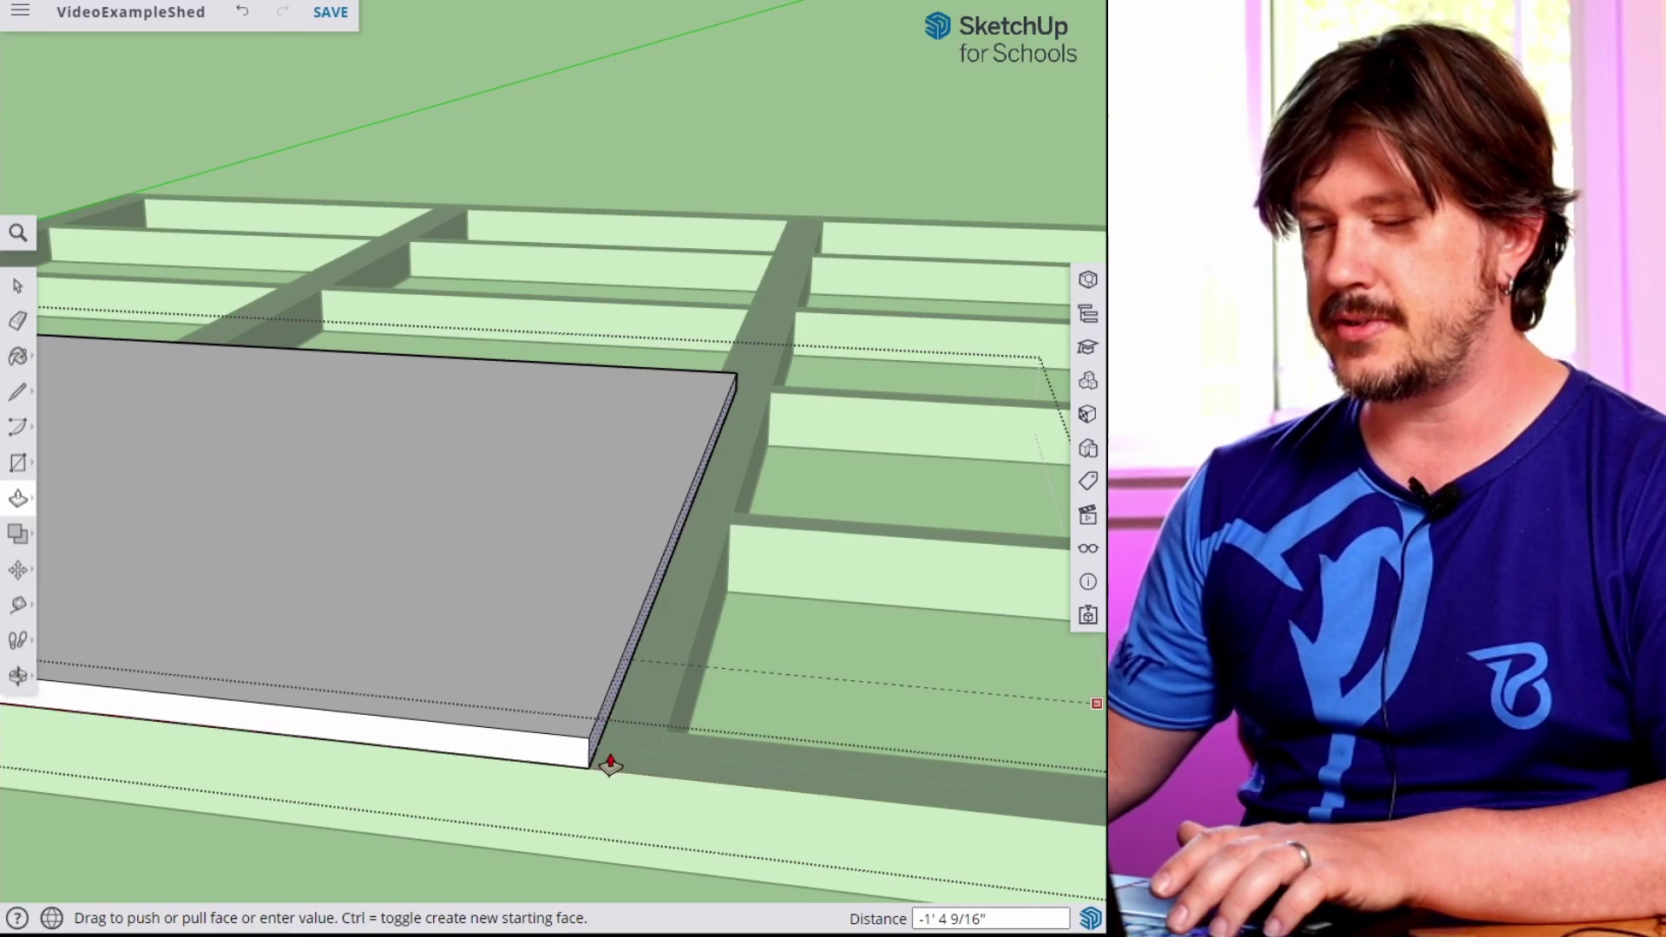
pyautogui.scroll(2, 605, 755)
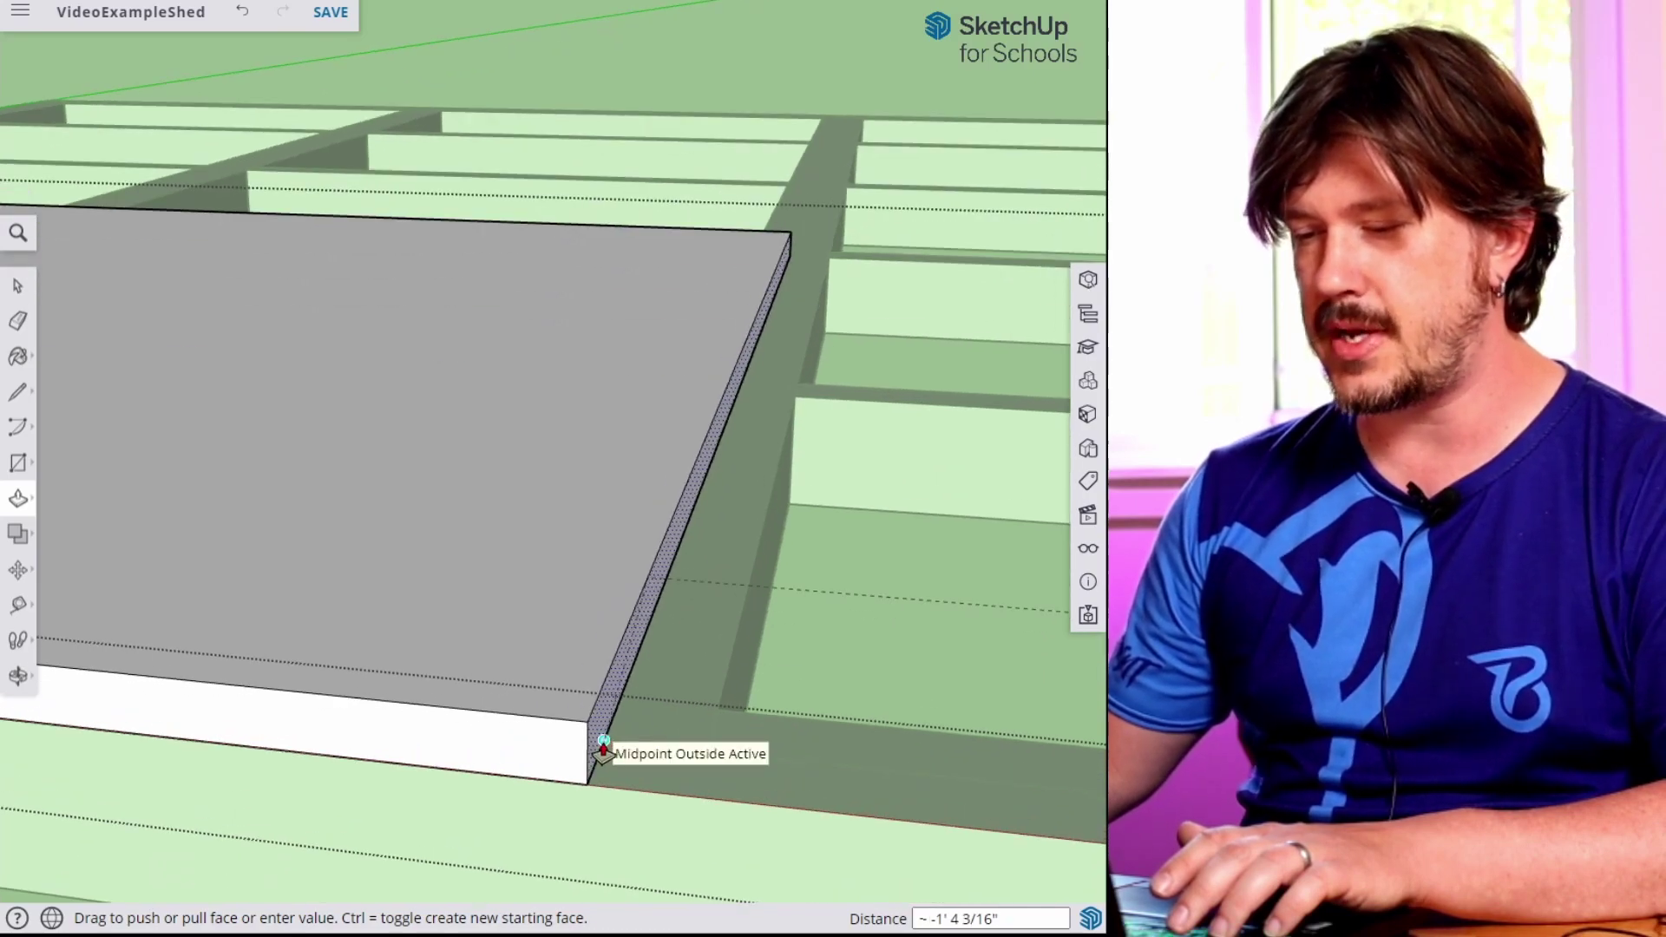
pyautogui.click(605, 752)
pyautogui.moveTo(733, 762); pyautogui.dragTo(807, 559, button='middle')
pyautogui.scroll(3, 758, 669)
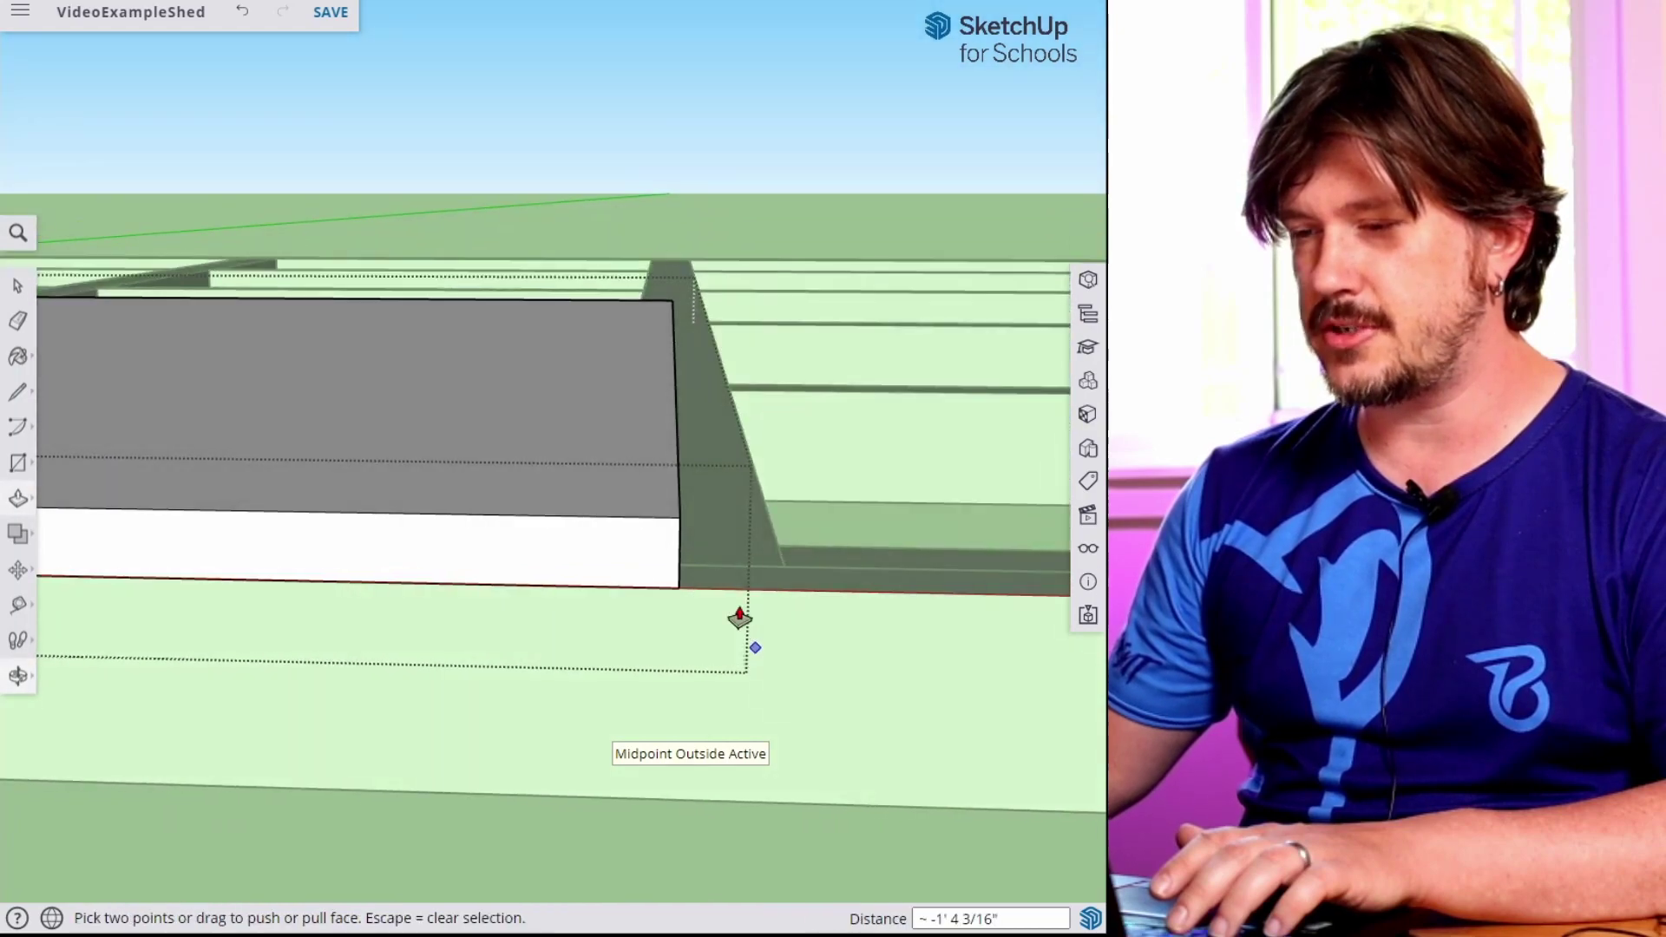
pyautogui.press('space')
pyautogui.scroll(2, 845, 415)
pyautogui.scroll(-5, 846, 404)
pyautogui.moveTo(877, 268); pyautogui.dragTo(662, 439, button='middle')
# Measure across the shortened Floor sheet from its short outer edge to the edge on the inner beam.
pyautogui.press('t')
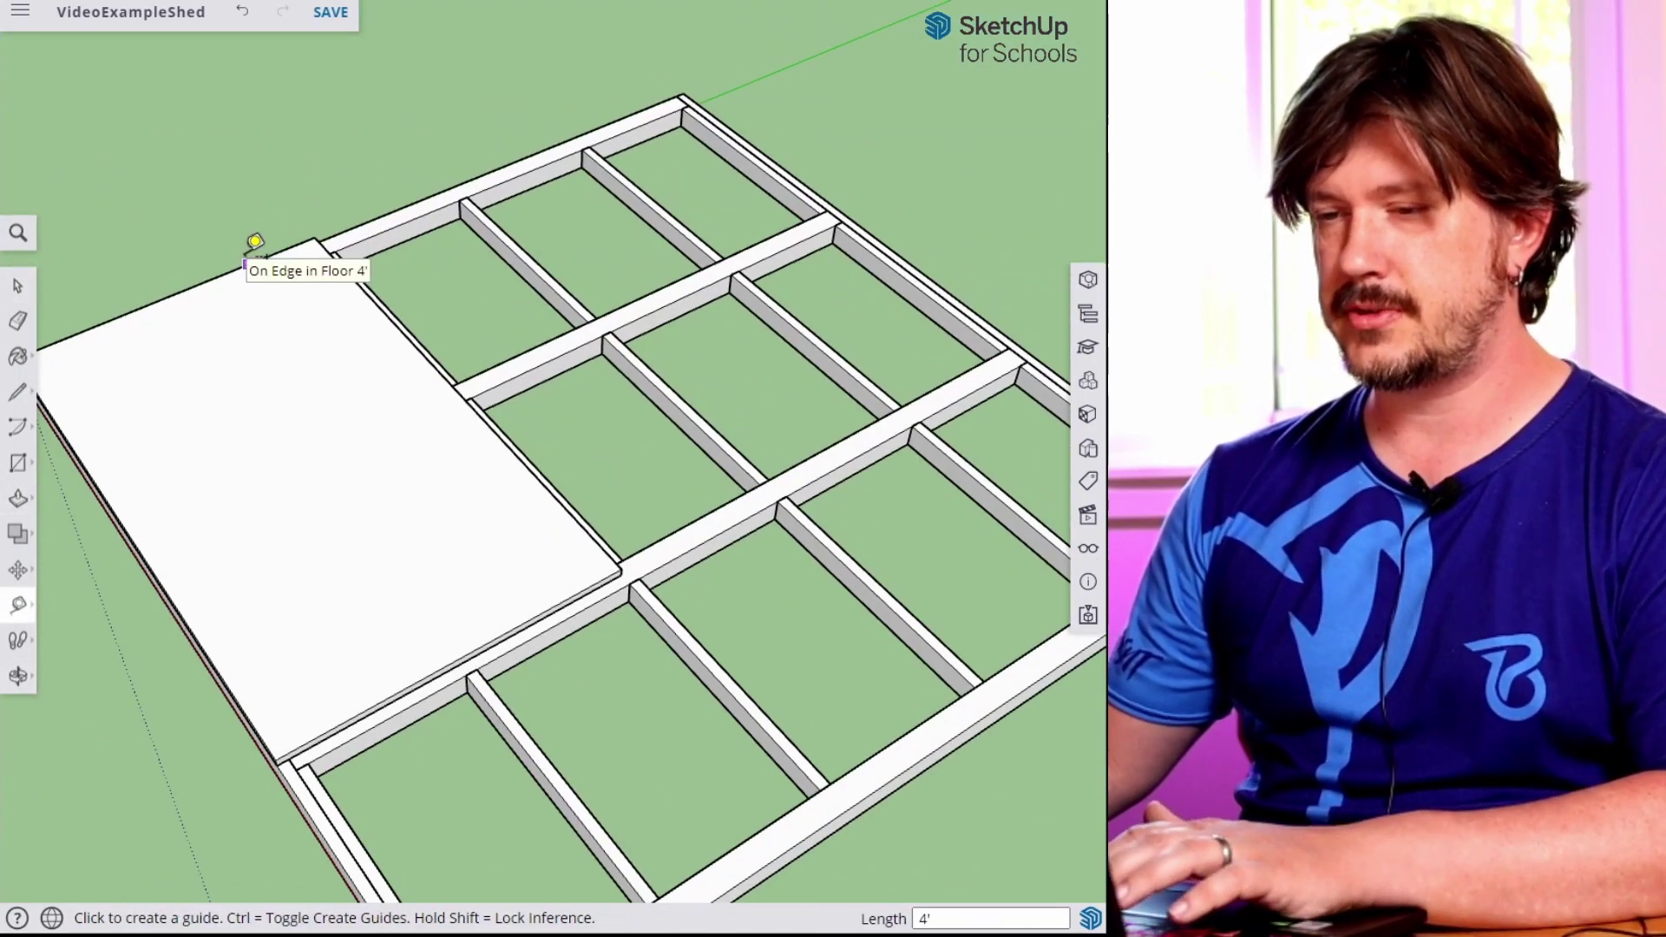
pyautogui.click(249, 264)
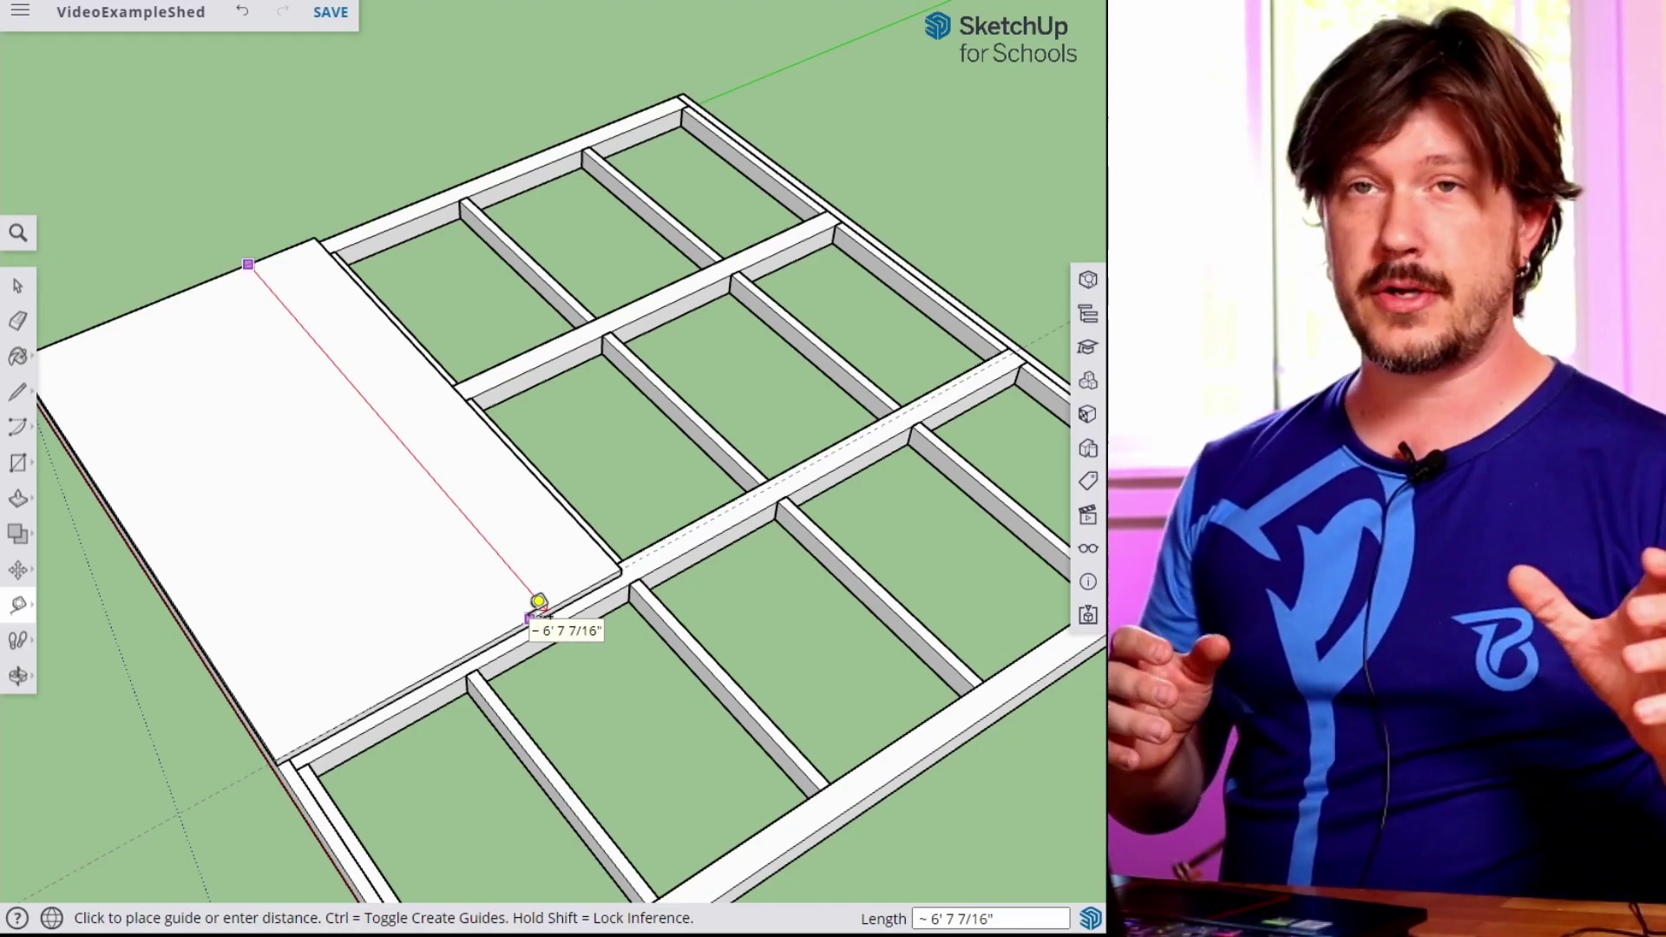
pyautogui.press('space')
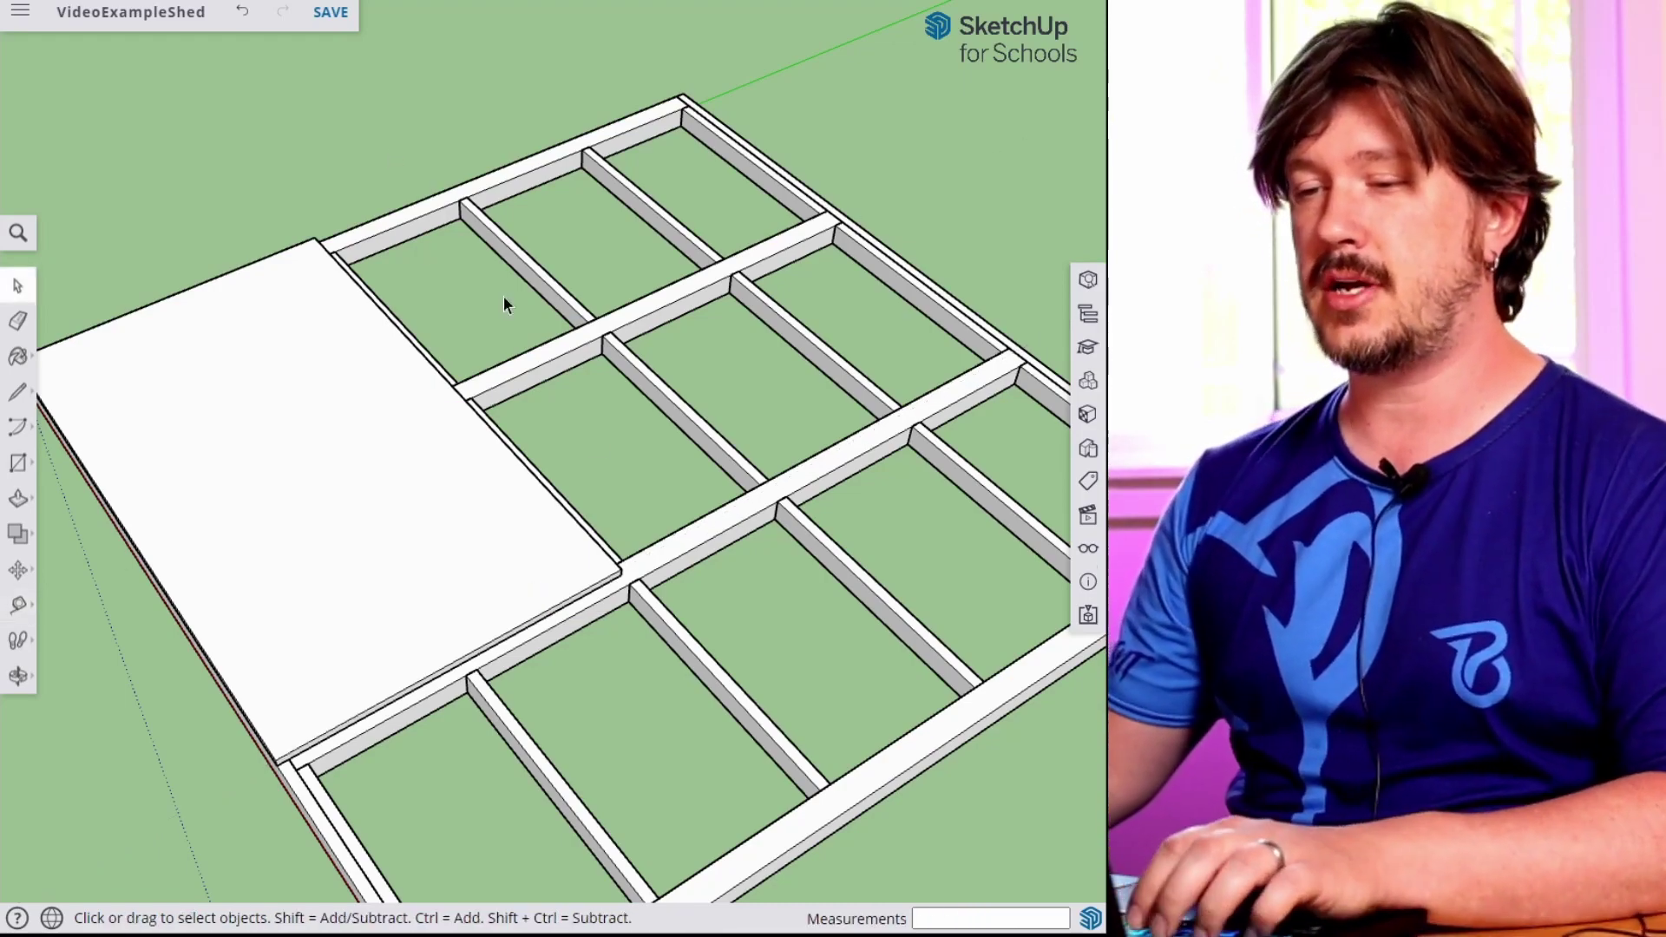
# Move the inner beam under the sheet's shortened end about 6 3/4" away from the sheet, exposing the joist ends.
pyautogui.moveTo(777, 504); pyautogui.dragTo(476, 445, button='middle')
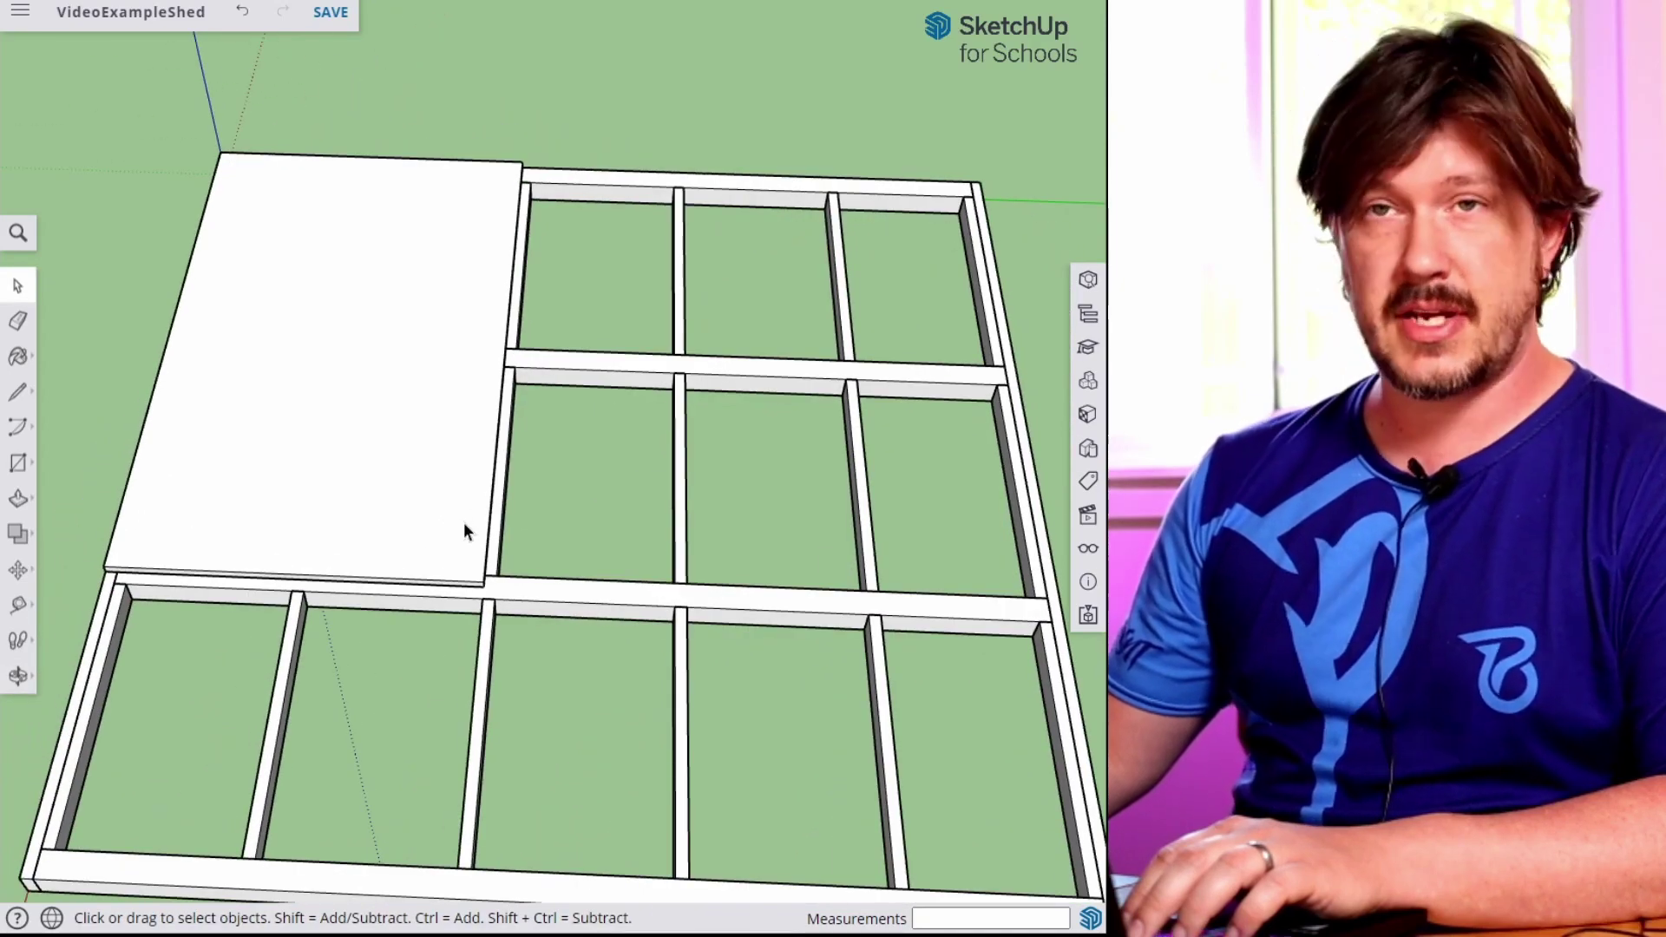
pyautogui.scroll(5, 530, 495)
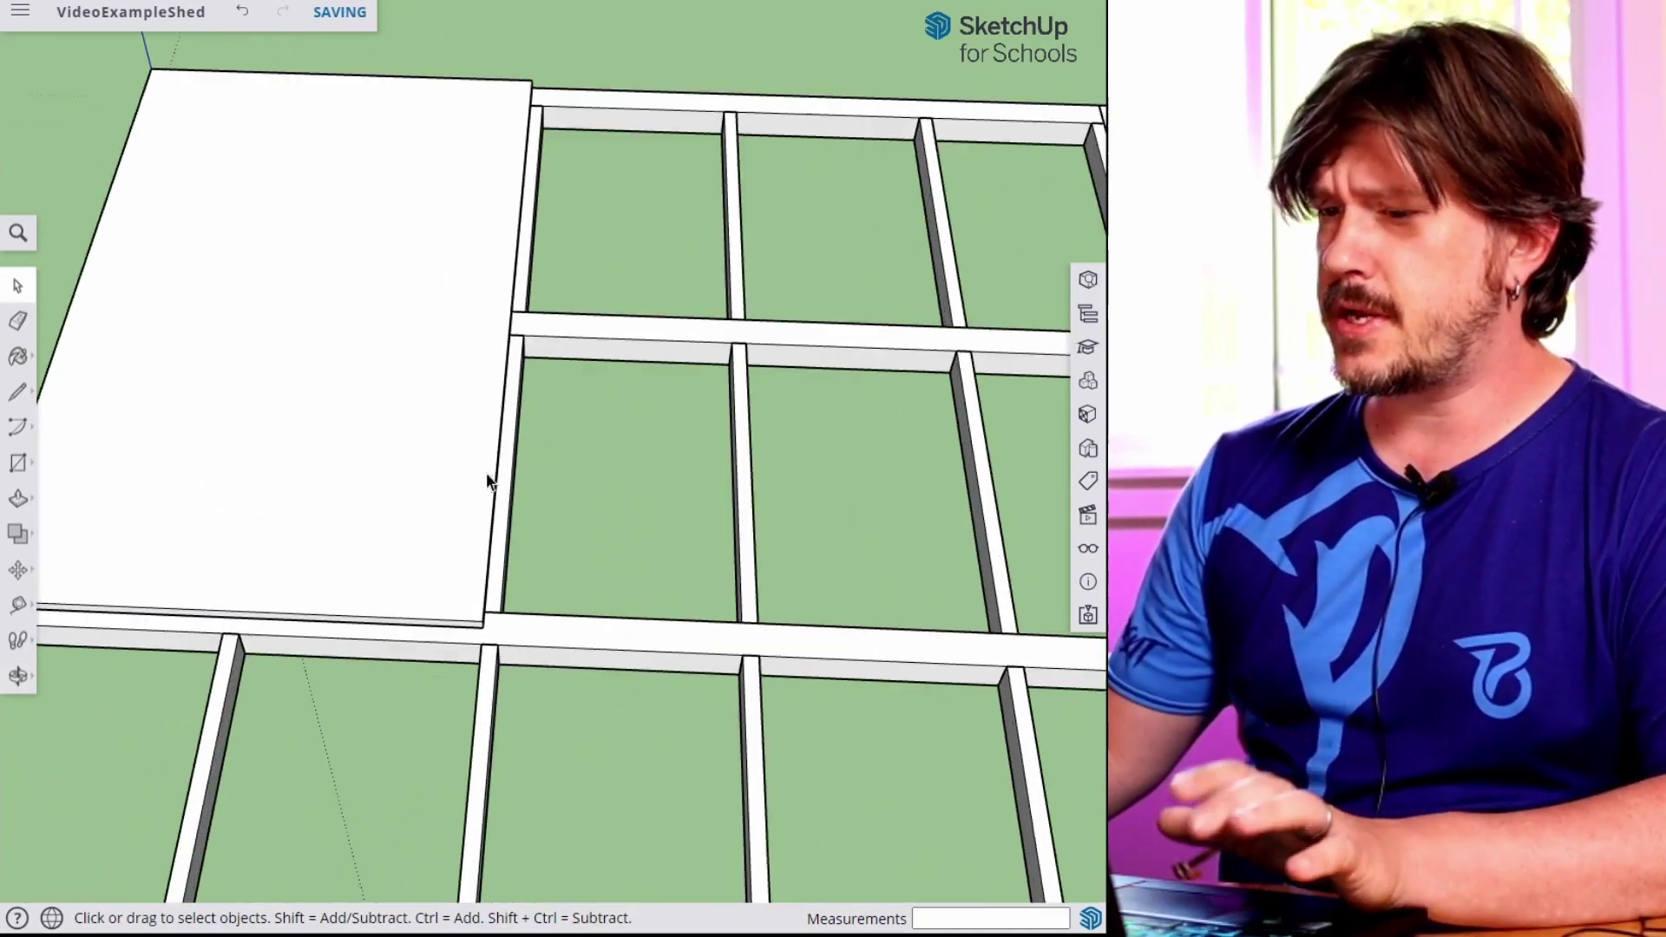
pyautogui.moveTo(525, 610); pyautogui.dragTo(540, 502, button='middle')
pyautogui.click(540, 552)
pyautogui.press('m')
pyautogui.click(558, 553)
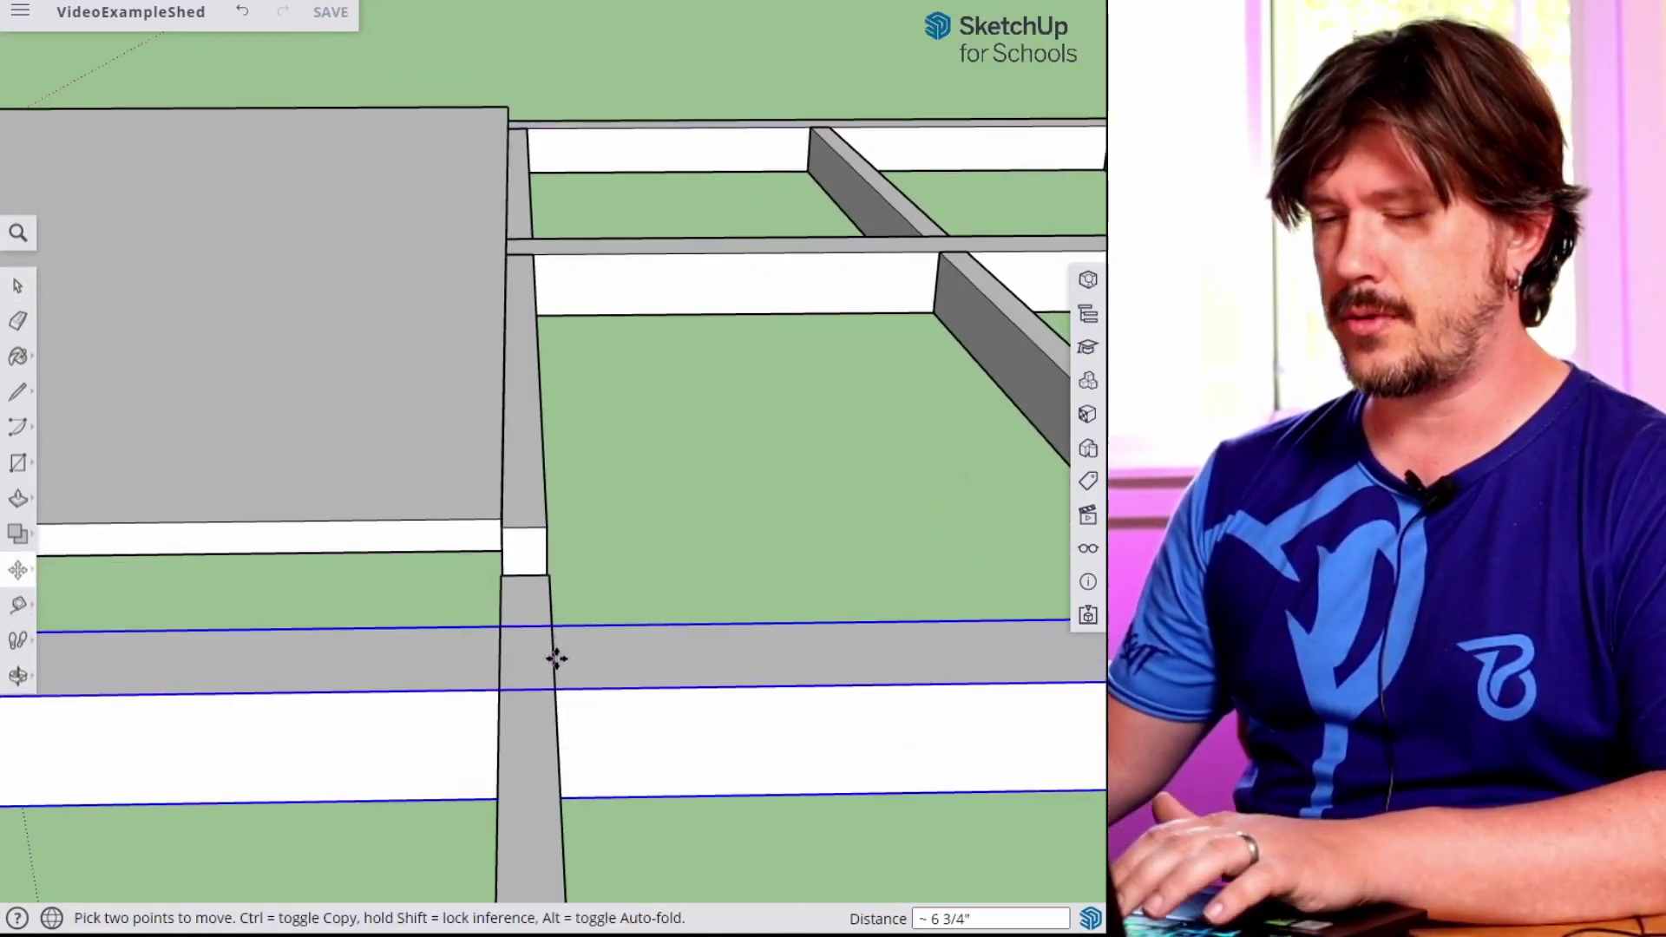
pyautogui.click(555, 658)
# Examine how the Floor sheet's long edge meets the exposed joist end, and measure the sheet's width from its opposite edge.
pyautogui.moveTo(528, 558); pyautogui.dragTo(506, 520, button='middle')
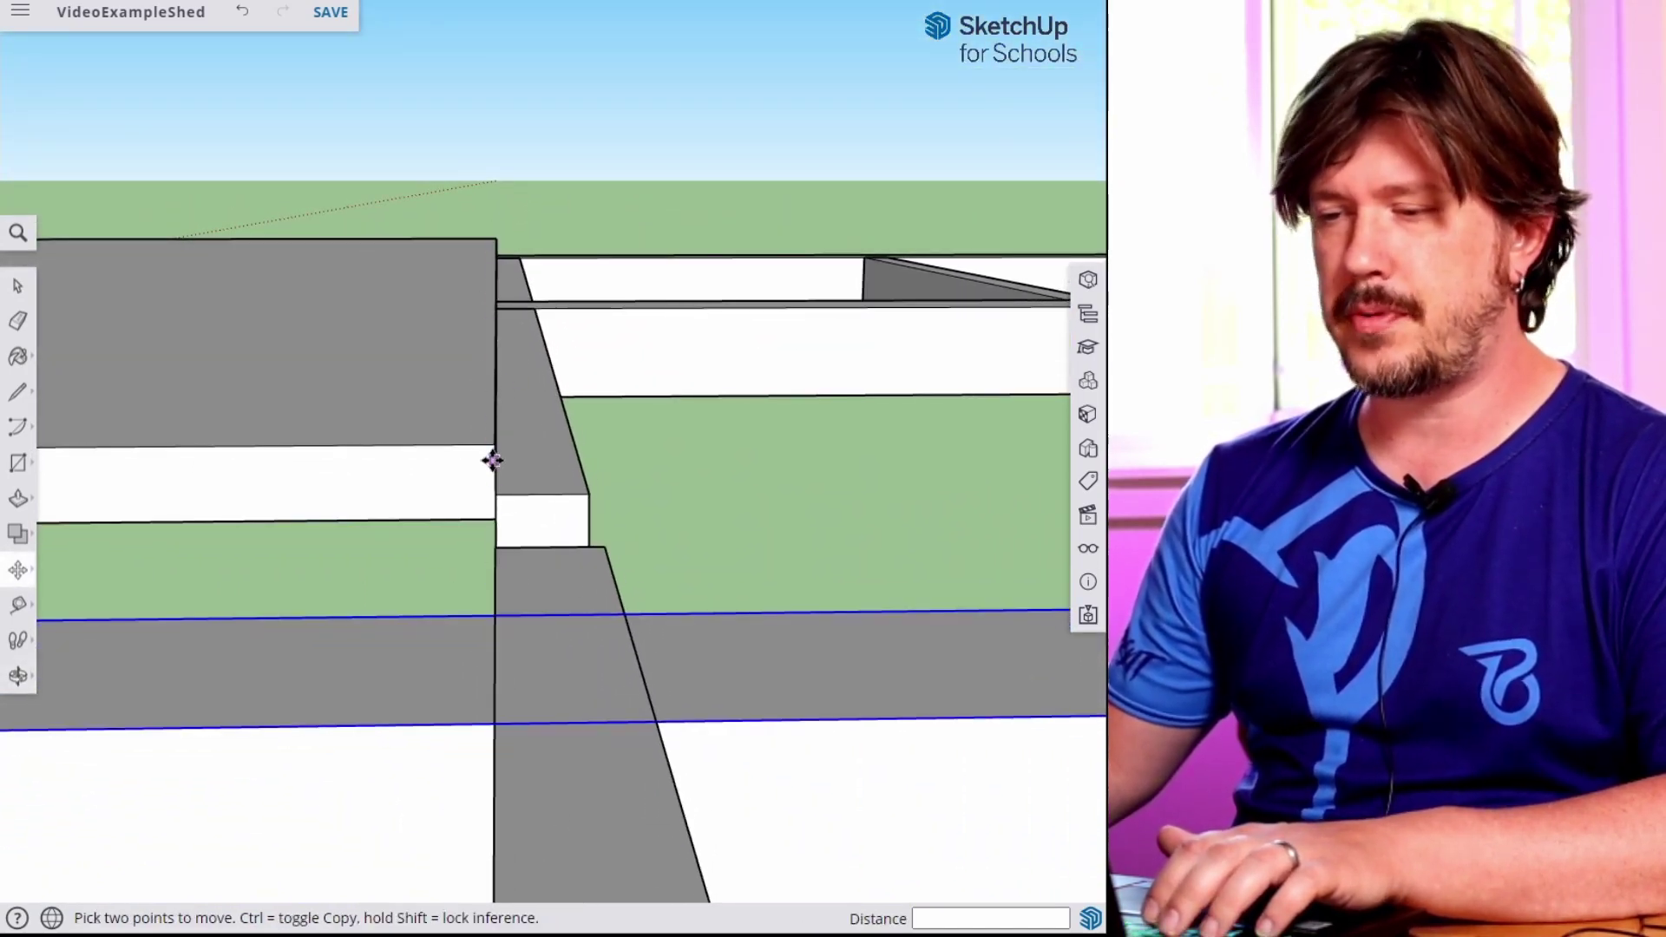
pyautogui.moveTo(499, 536)
pyautogui.mouseDown(button='middle')
pyautogui.moveTo(484, 446)
pyautogui.moveTo(516, 508)
pyautogui.mouseUp(button='middle')
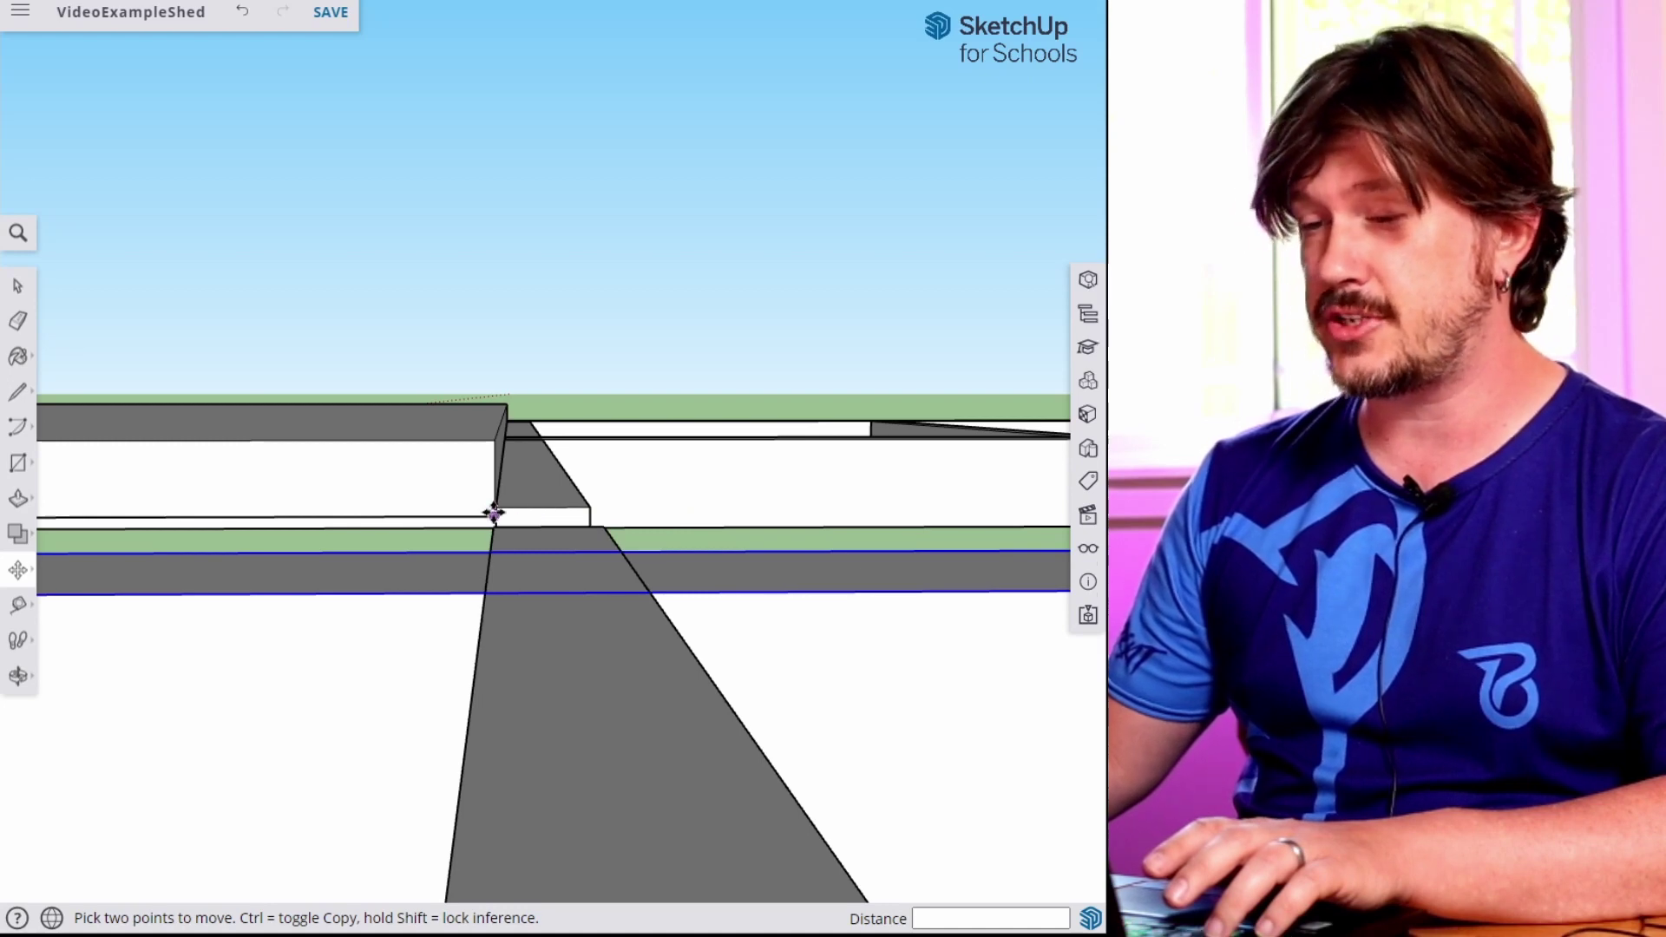
pyautogui.moveTo(586, 405); pyautogui.dragTo(437, 455, button='middle')
pyautogui.press('space')
pyautogui.scroll(-2, 601, 514)
pyautogui.click(521, 500)
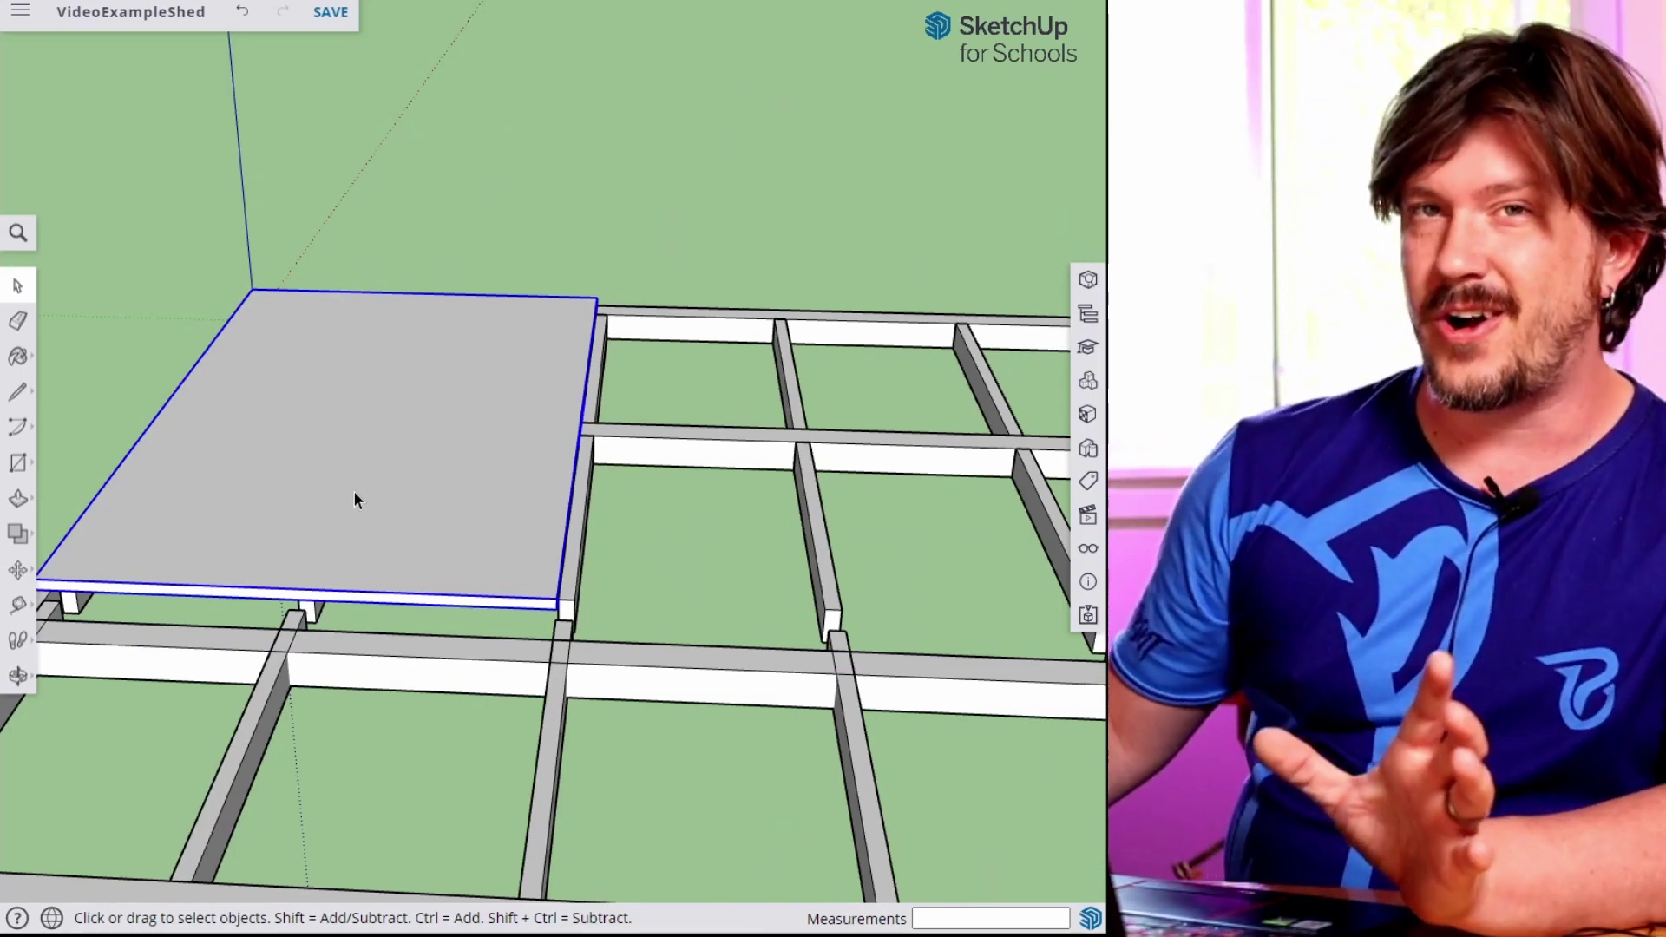
pyautogui.press('t')
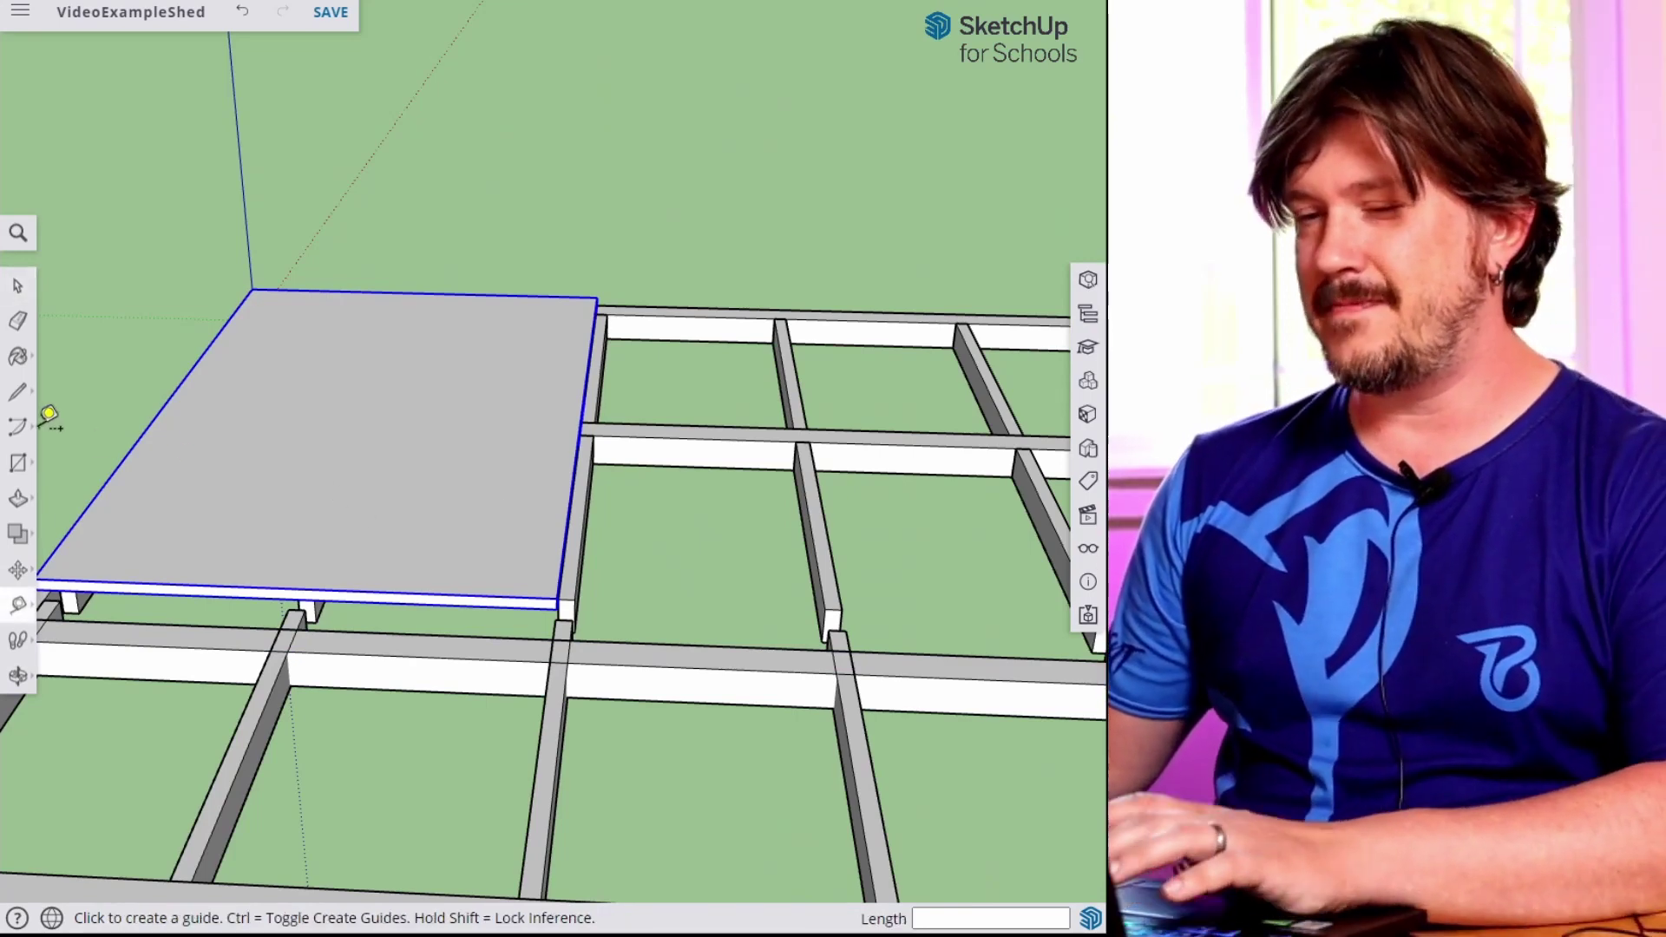
pyautogui.click(121, 463)
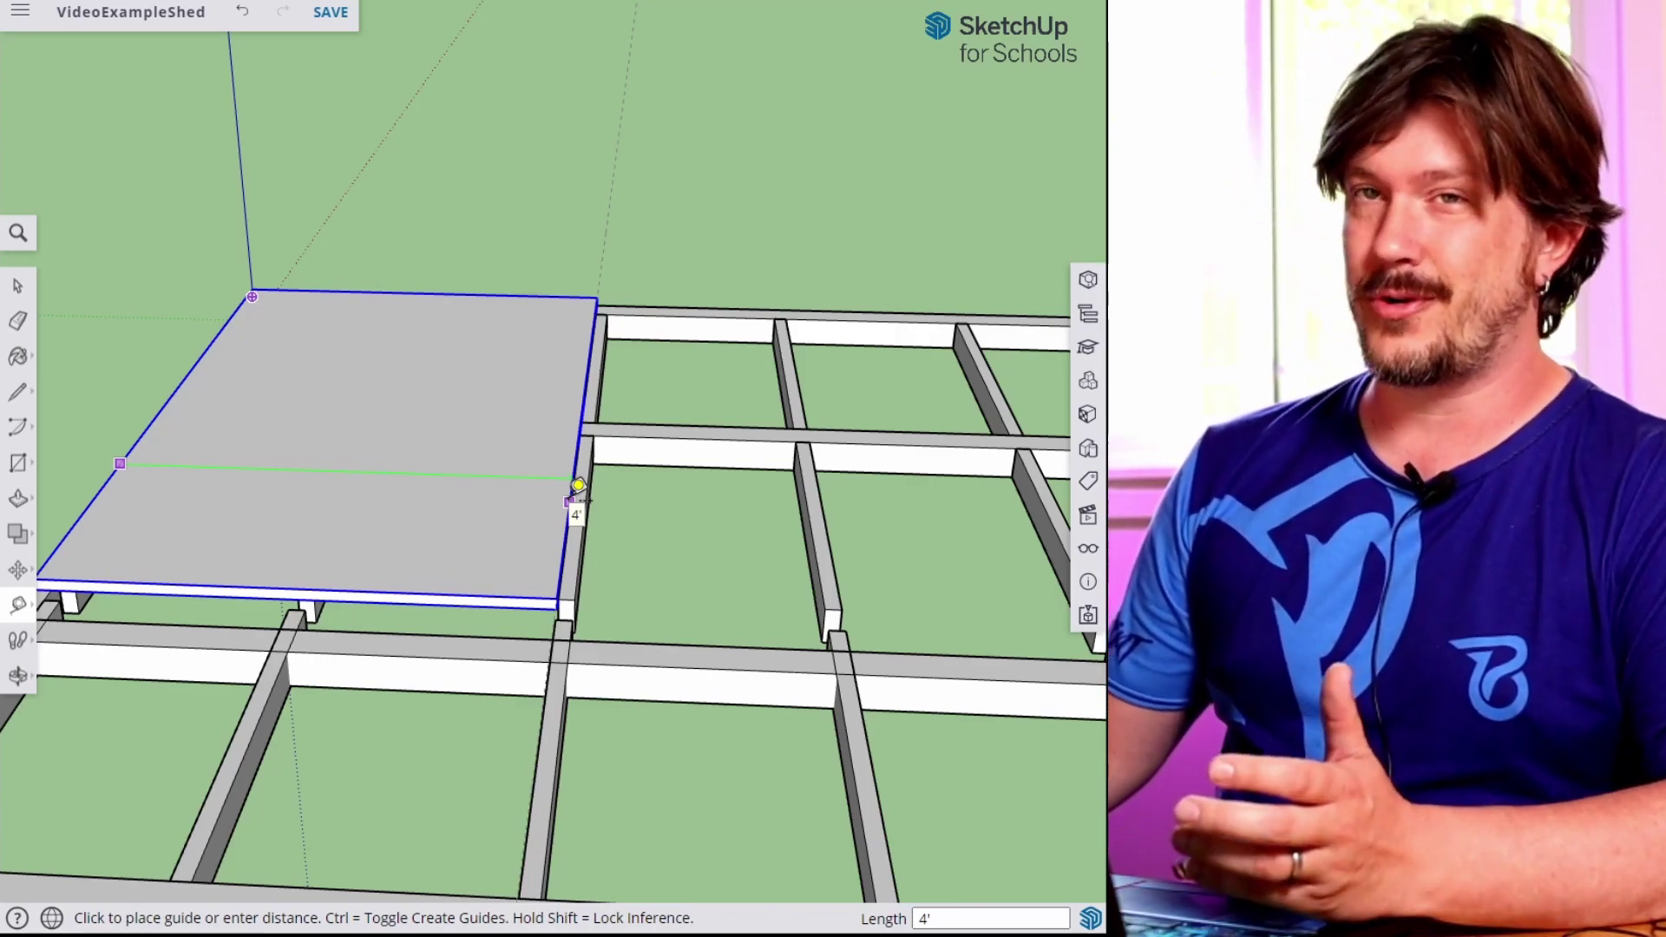
pyautogui.scroll(-5, 577, 502)
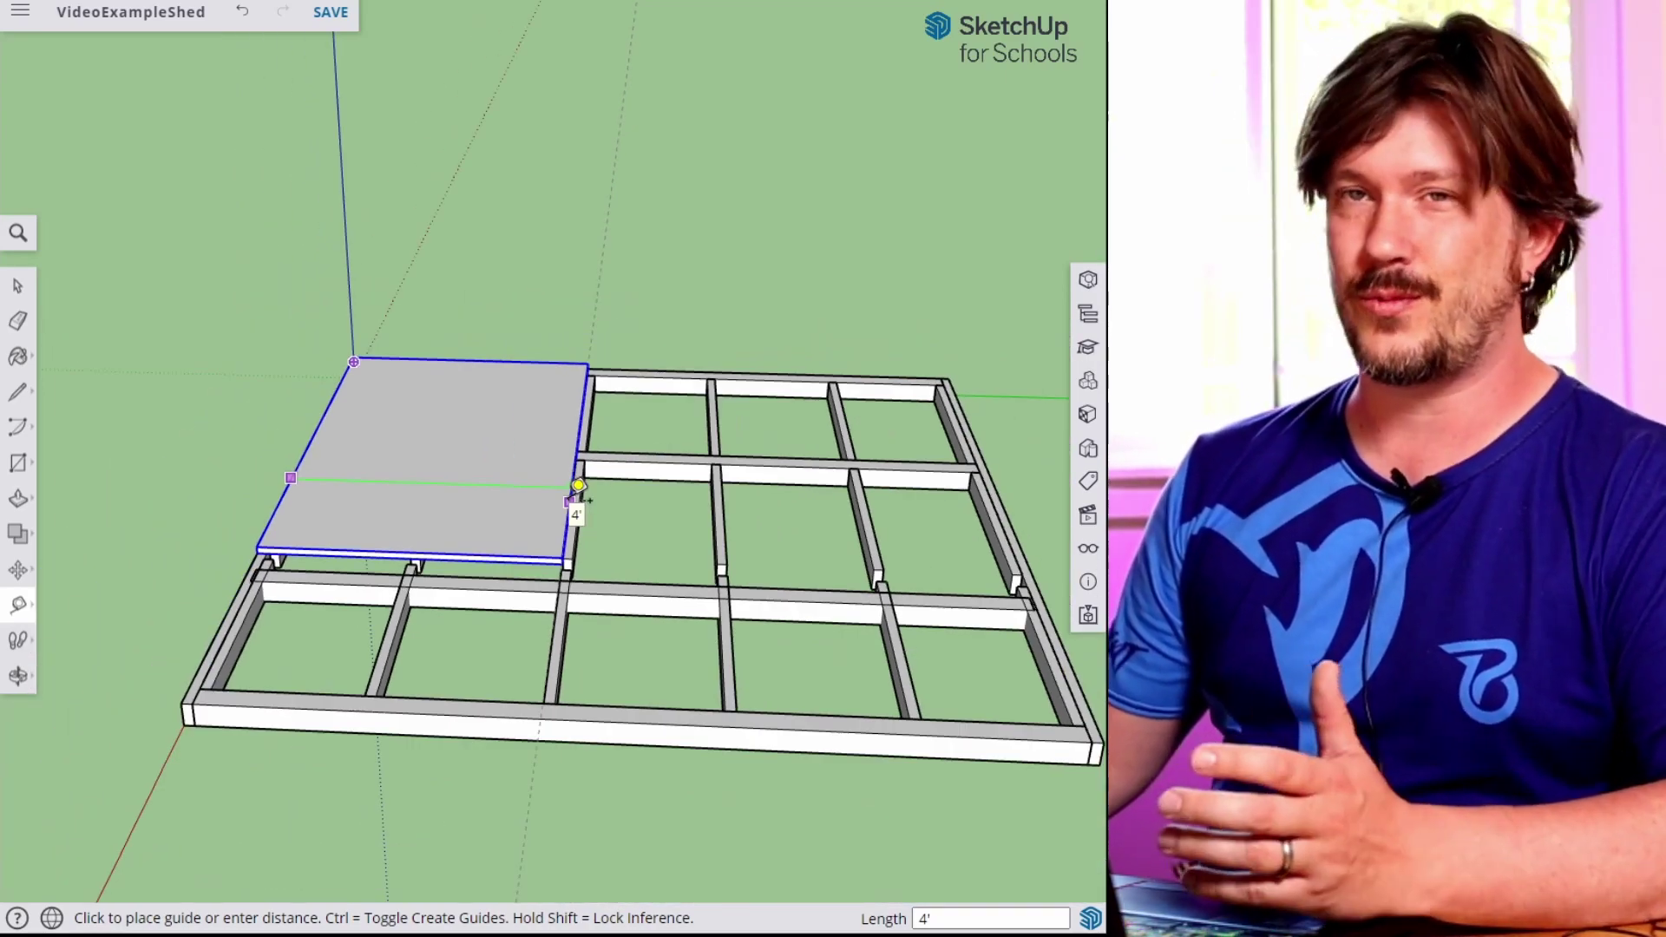
pyautogui.scroll(5, 577, 502)
pyautogui.scroll(2, 577, 502)
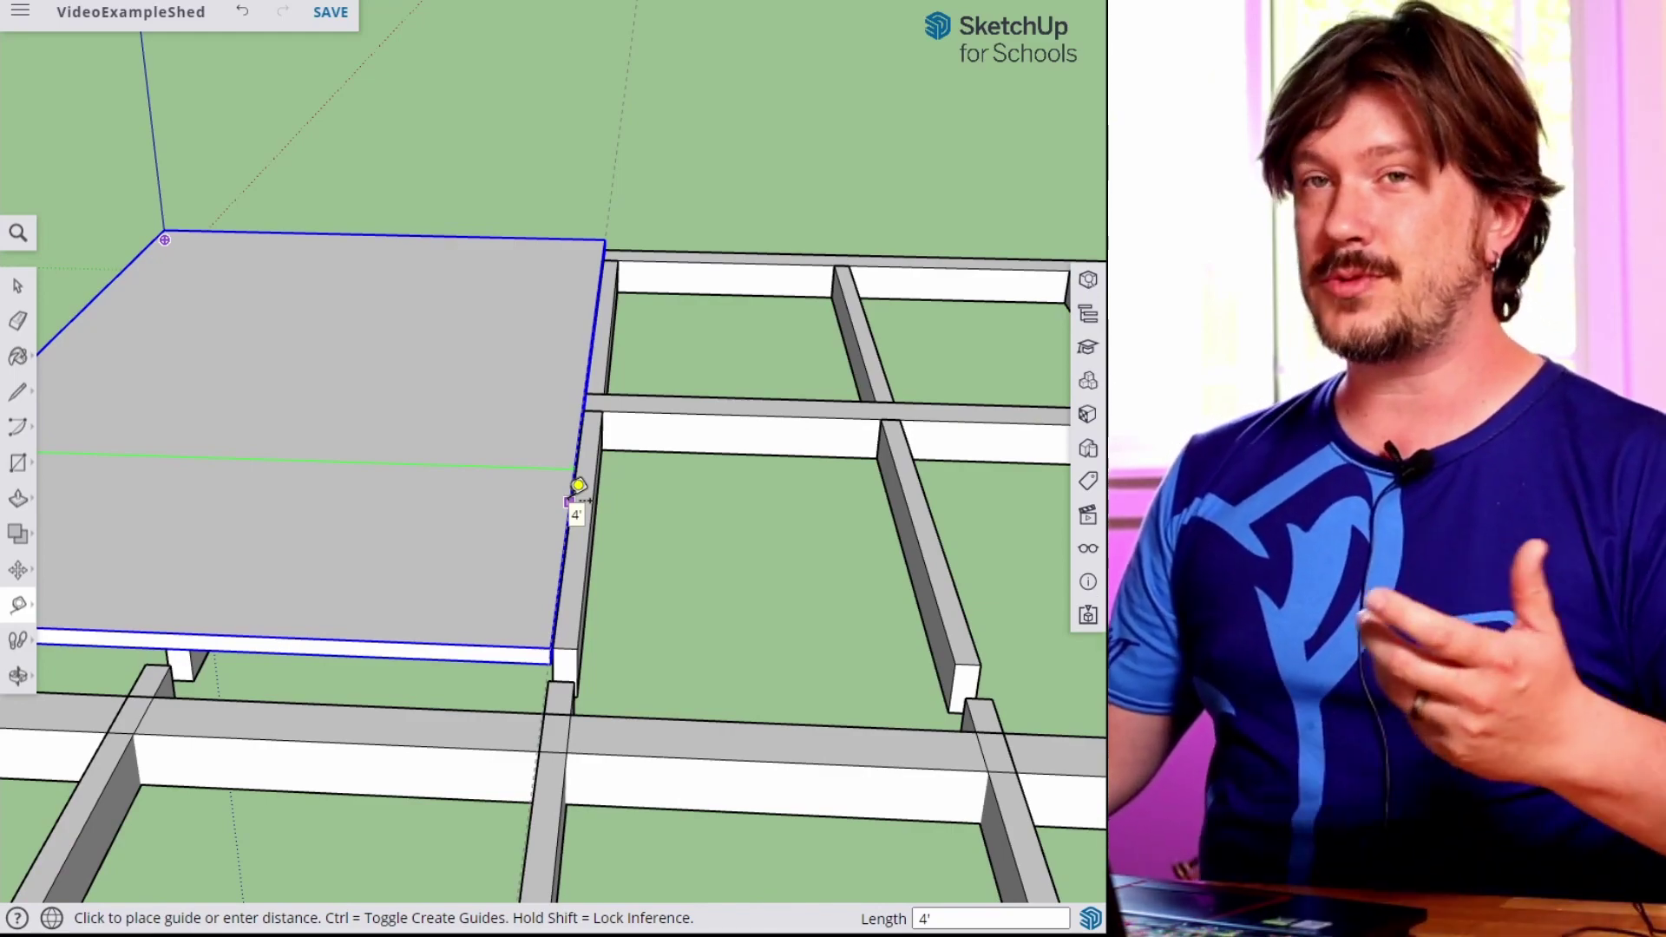
pyautogui.scroll(1, 577, 486)
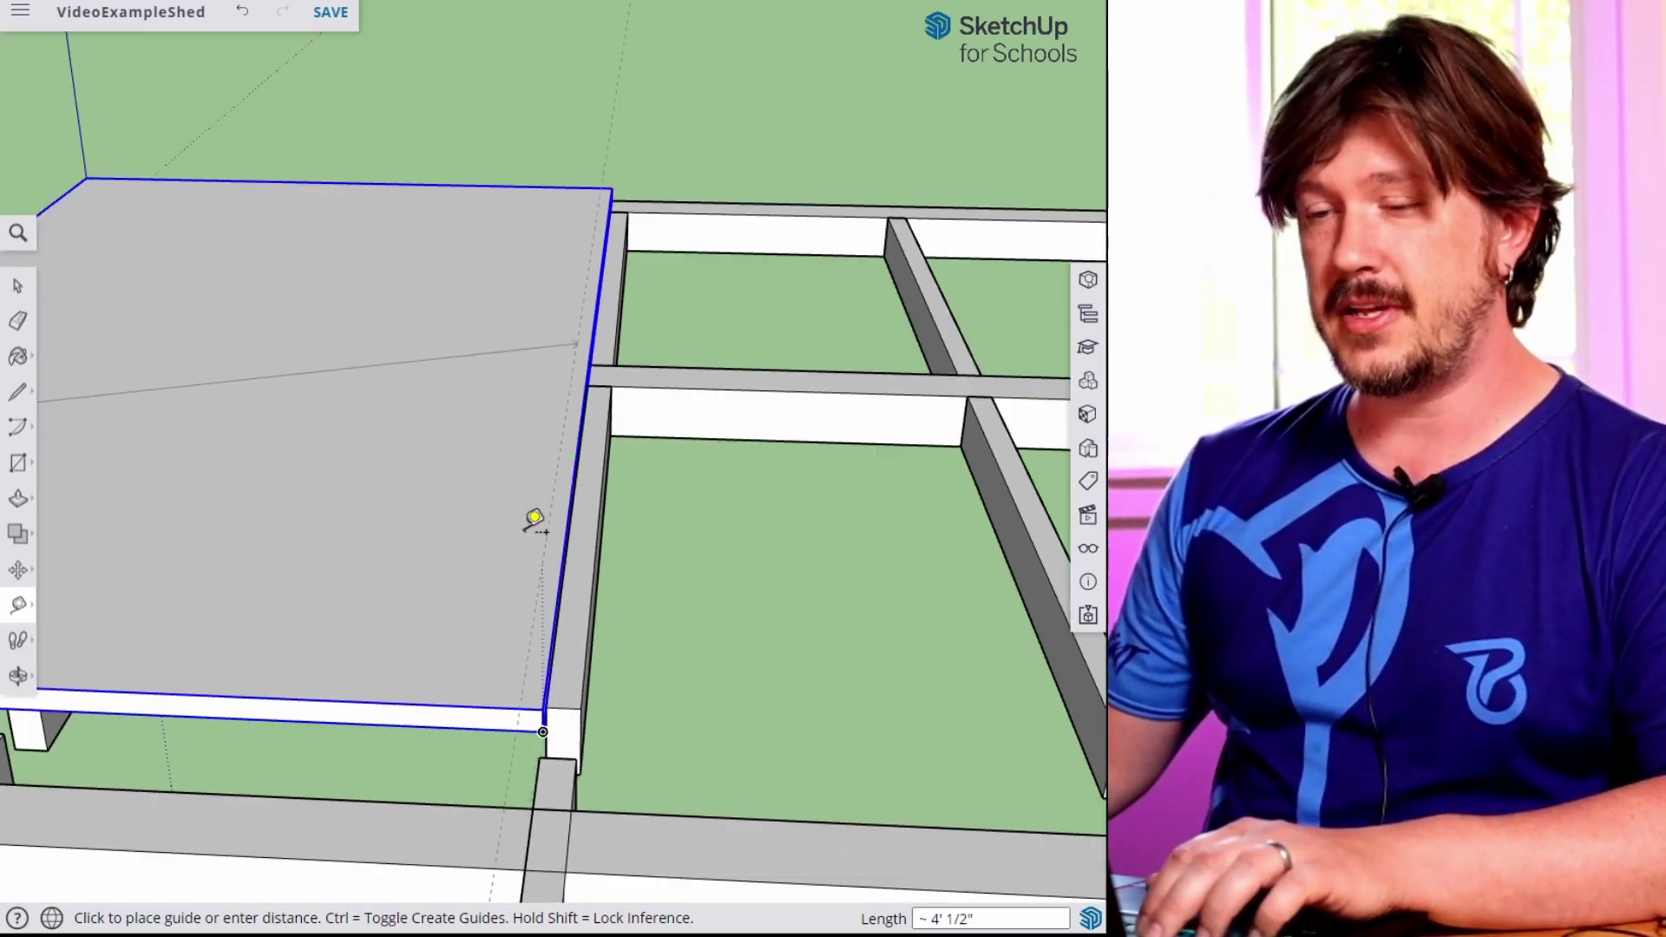
pyautogui.press('space')
# Inspect the Floor sheet's outer edge by the origin and its inner edge over the exposed joist.
pyautogui.moveTo(357, 544); pyautogui.dragTo(859, 584, button='middle')
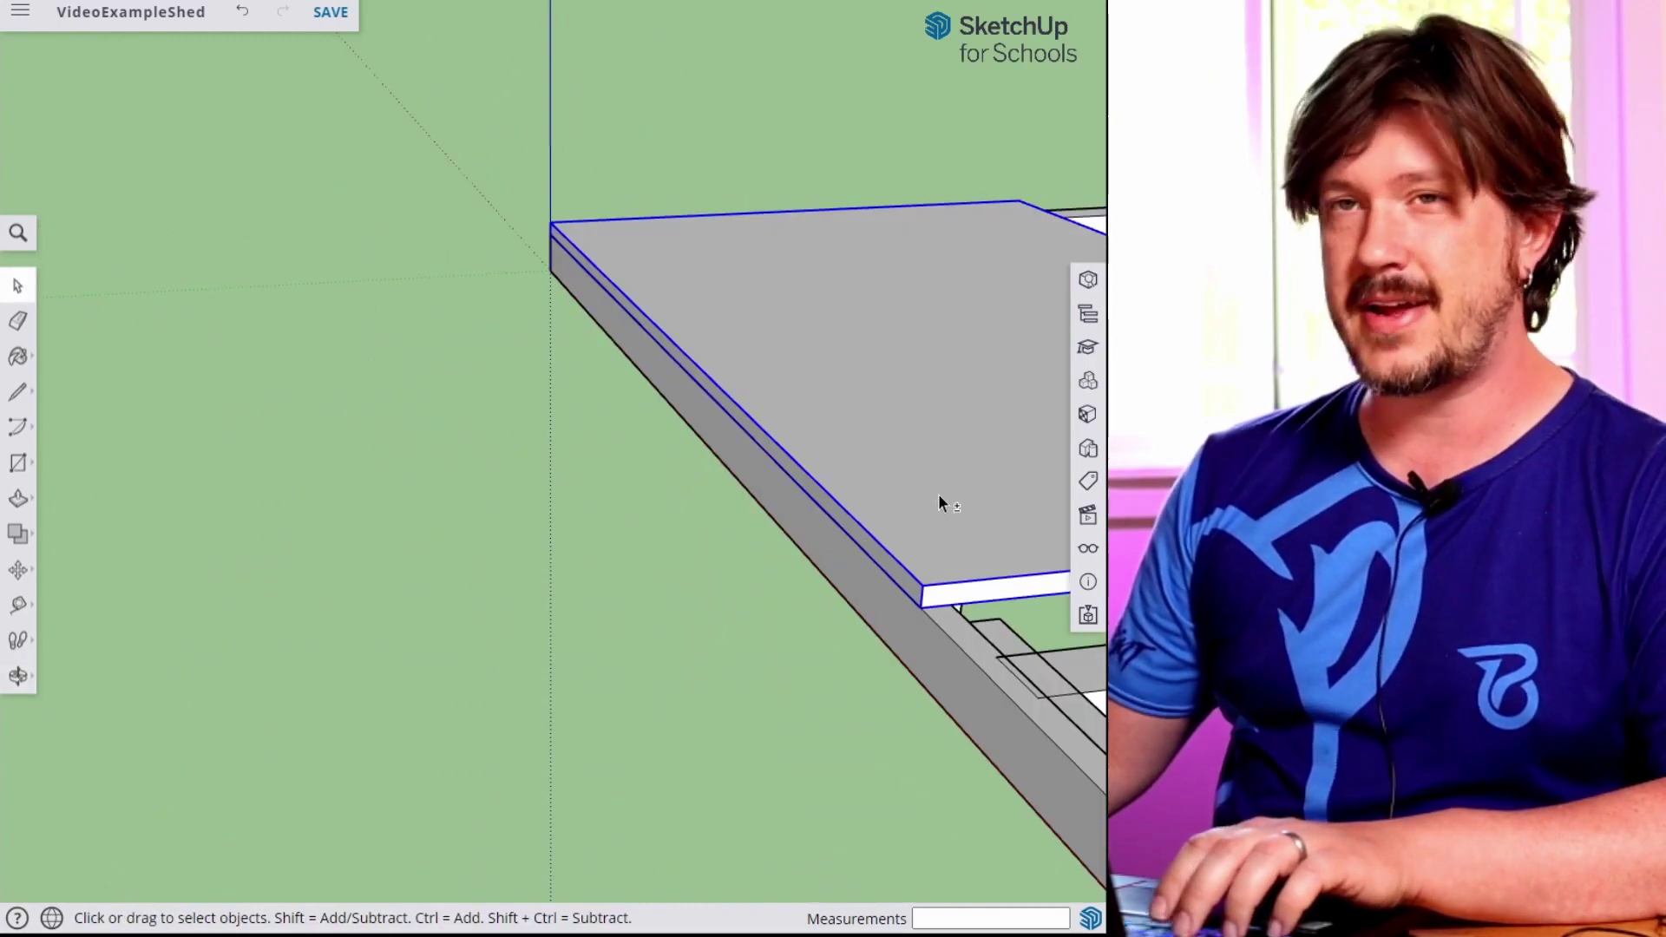
pyautogui.moveTo(941, 503); pyautogui.dragTo(425, 513, button='middle')
pyautogui.press('o')
pyautogui.moveTo(425, 513); pyautogui.dragTo(508, 529)
pyautogui.press('space')
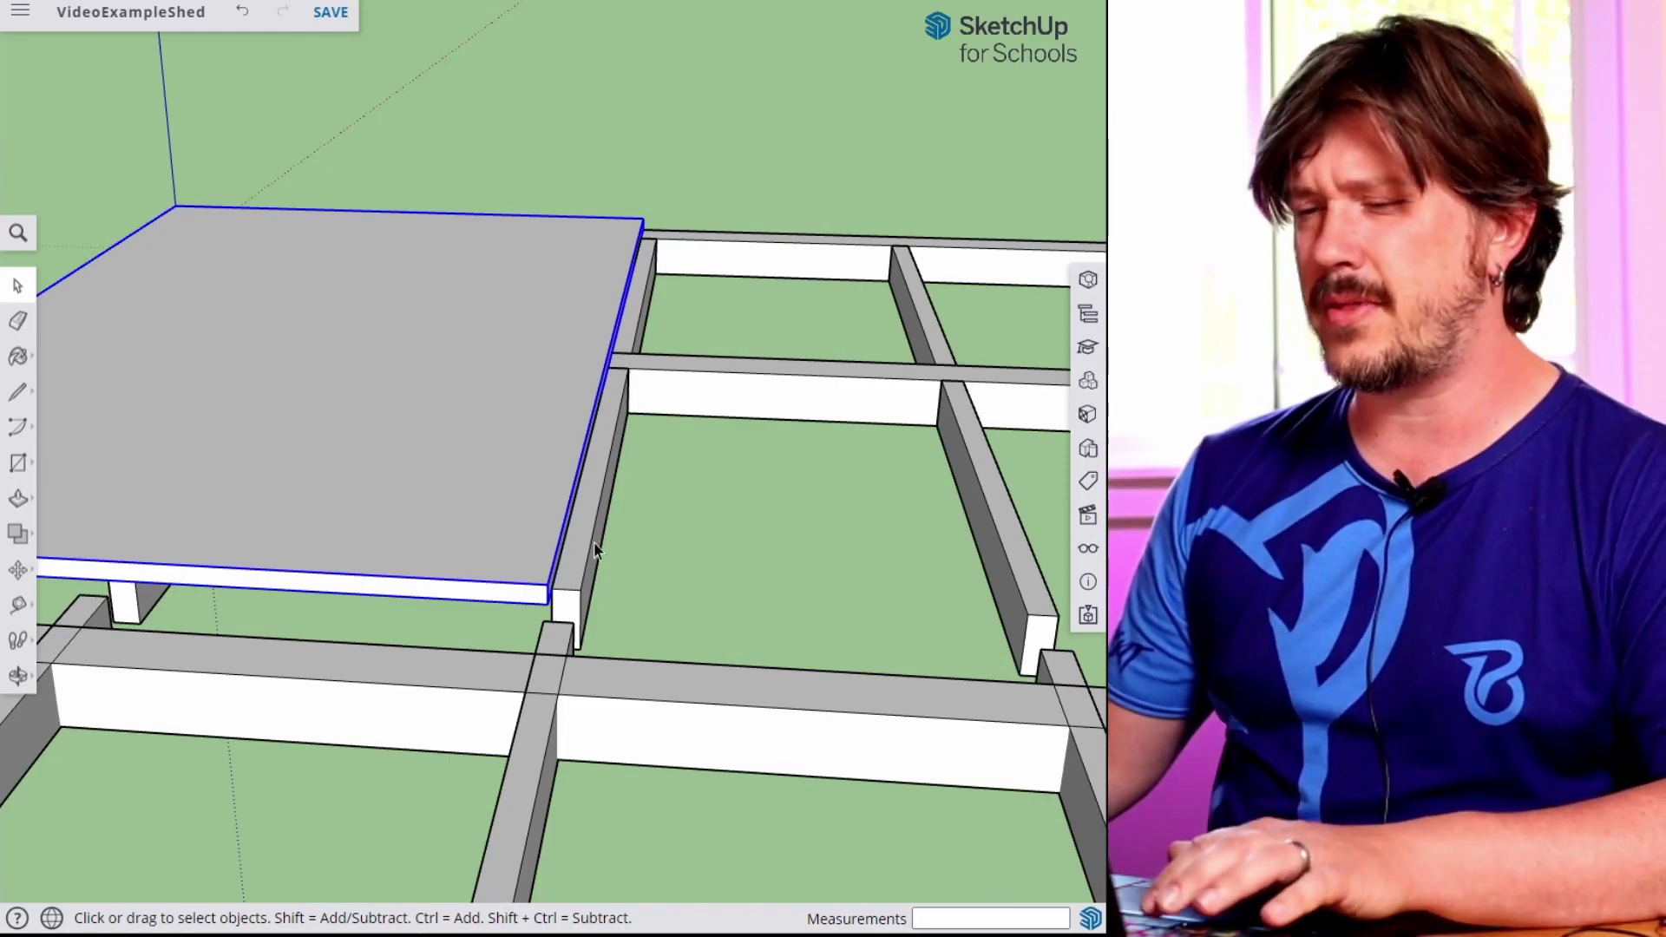
# Move all inner floor joists in the three rows together so their centerlines line up with the Floor sheet's long inner edge.
pyautogui.moveTo(573, 651); pyautogui.dragTo(647, 184, button='middle')
pyautogui.moveTo(783, 172); pyautogui.dragTo(726, 430, button='middle')
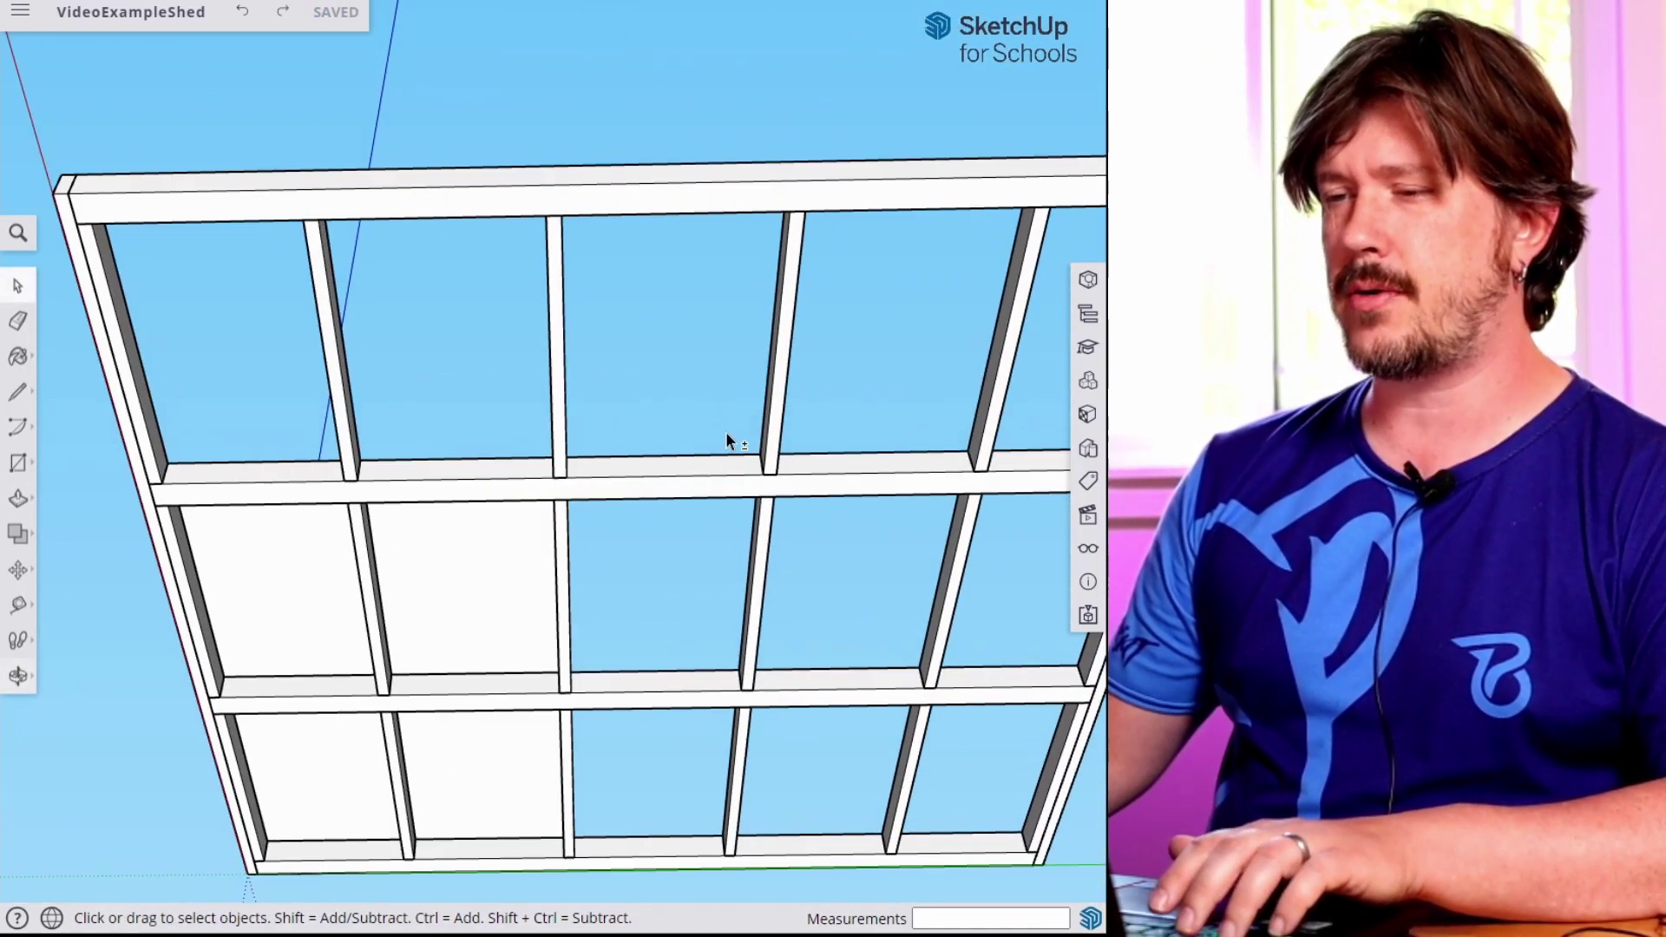
pyautogui.moveTo(731, 579); pyautogui.dragTo(1015, 156, button='middle')
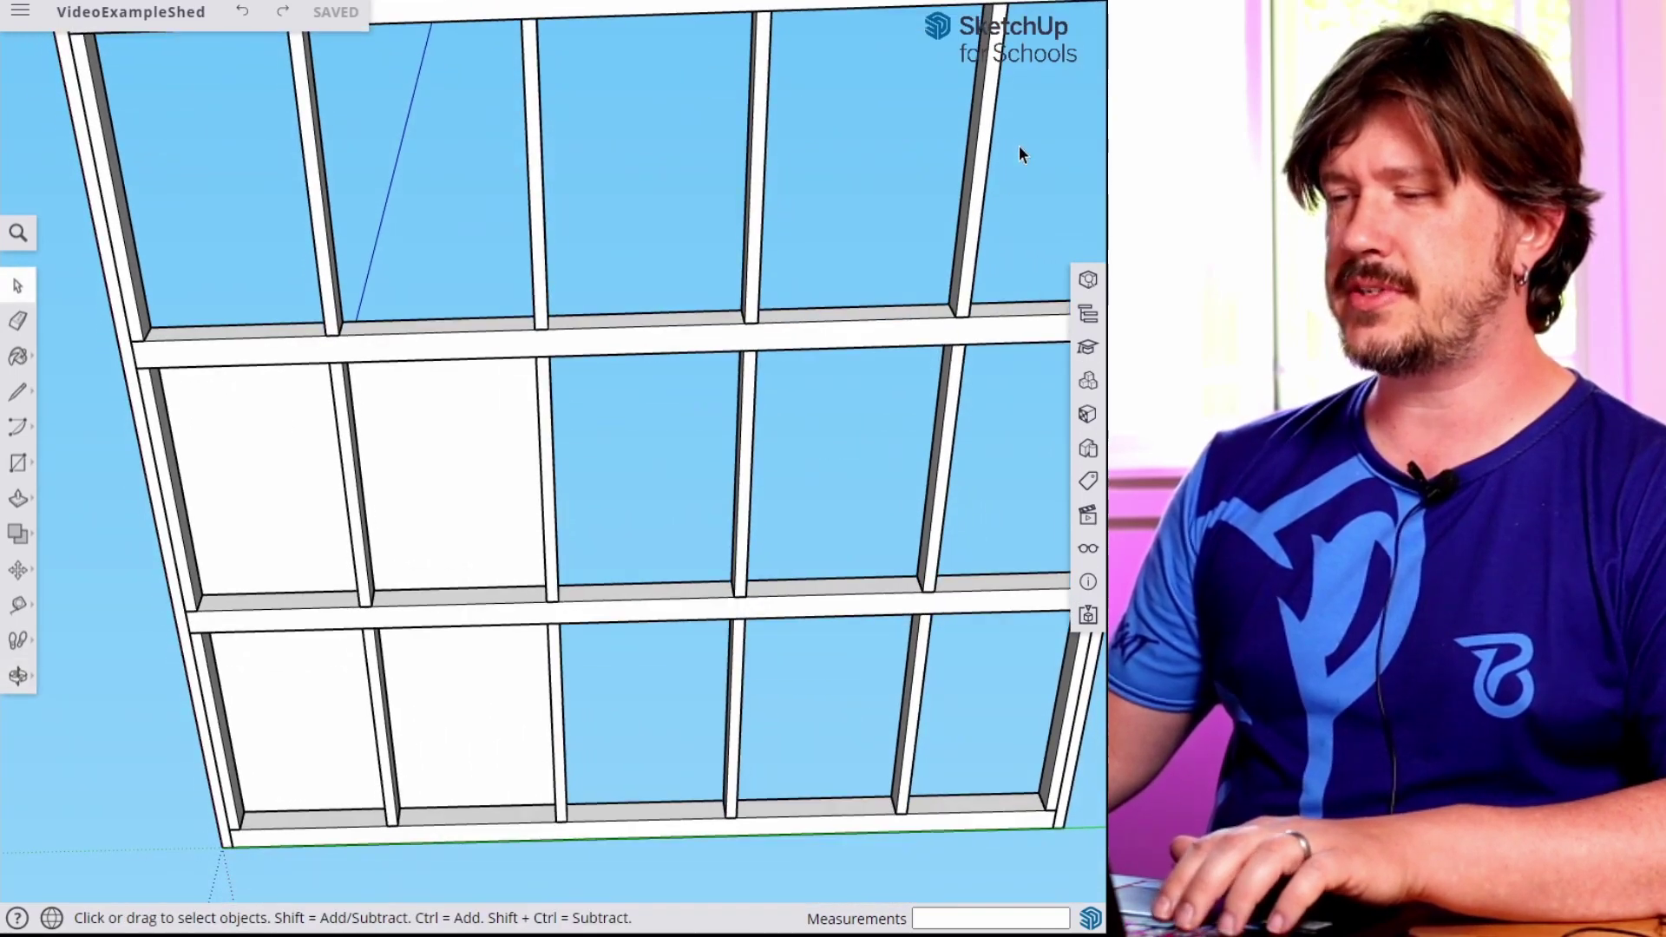
pyautogui.moveTo(1022, 154); pyautogui.dragTo(290, 216)
pyautogui.moveTo(700, 469); pyautogui.dragTo(700, 470)
pyautogui.moveTo(952, 718); pyautogui.dragTo(661, 744)
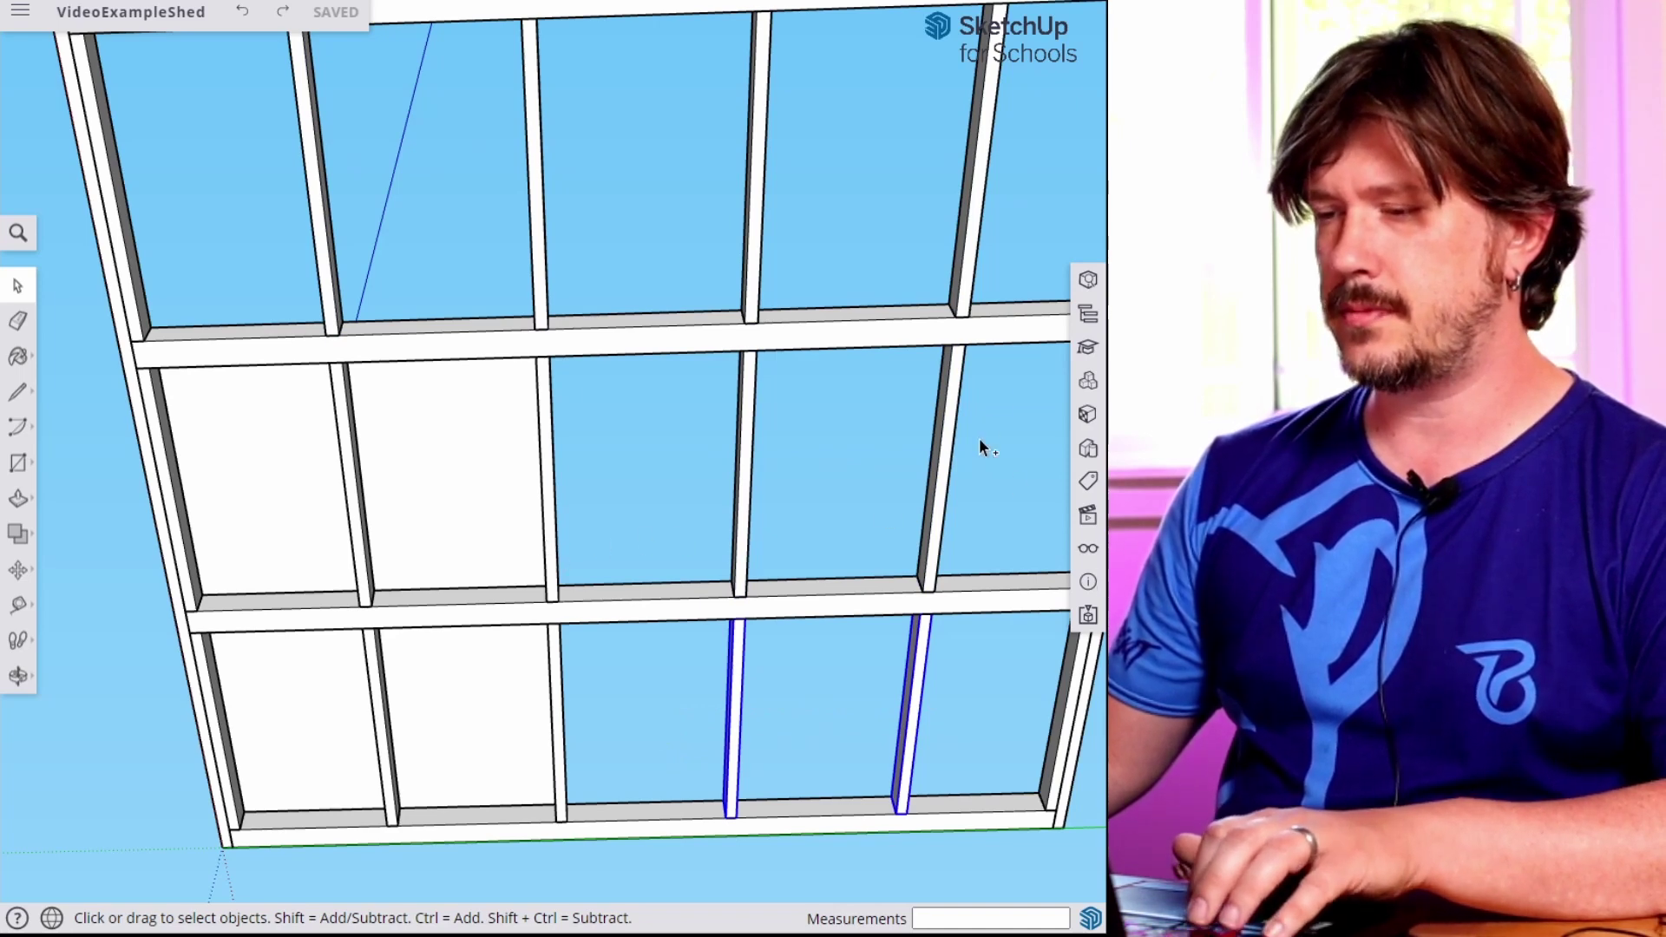
pyautogui.keyDown('ctrl'); pyautogui.moveTo(987, 434); pyautogui.dragTo(720, 469); pyautogui.keyUp('ctrl')
pyautogui.keyDown('ctrl'); pyautogui.moveTo(734, 165); pyautogui.dragTo(321, 200); pyautogui.keyUp('ctrl')
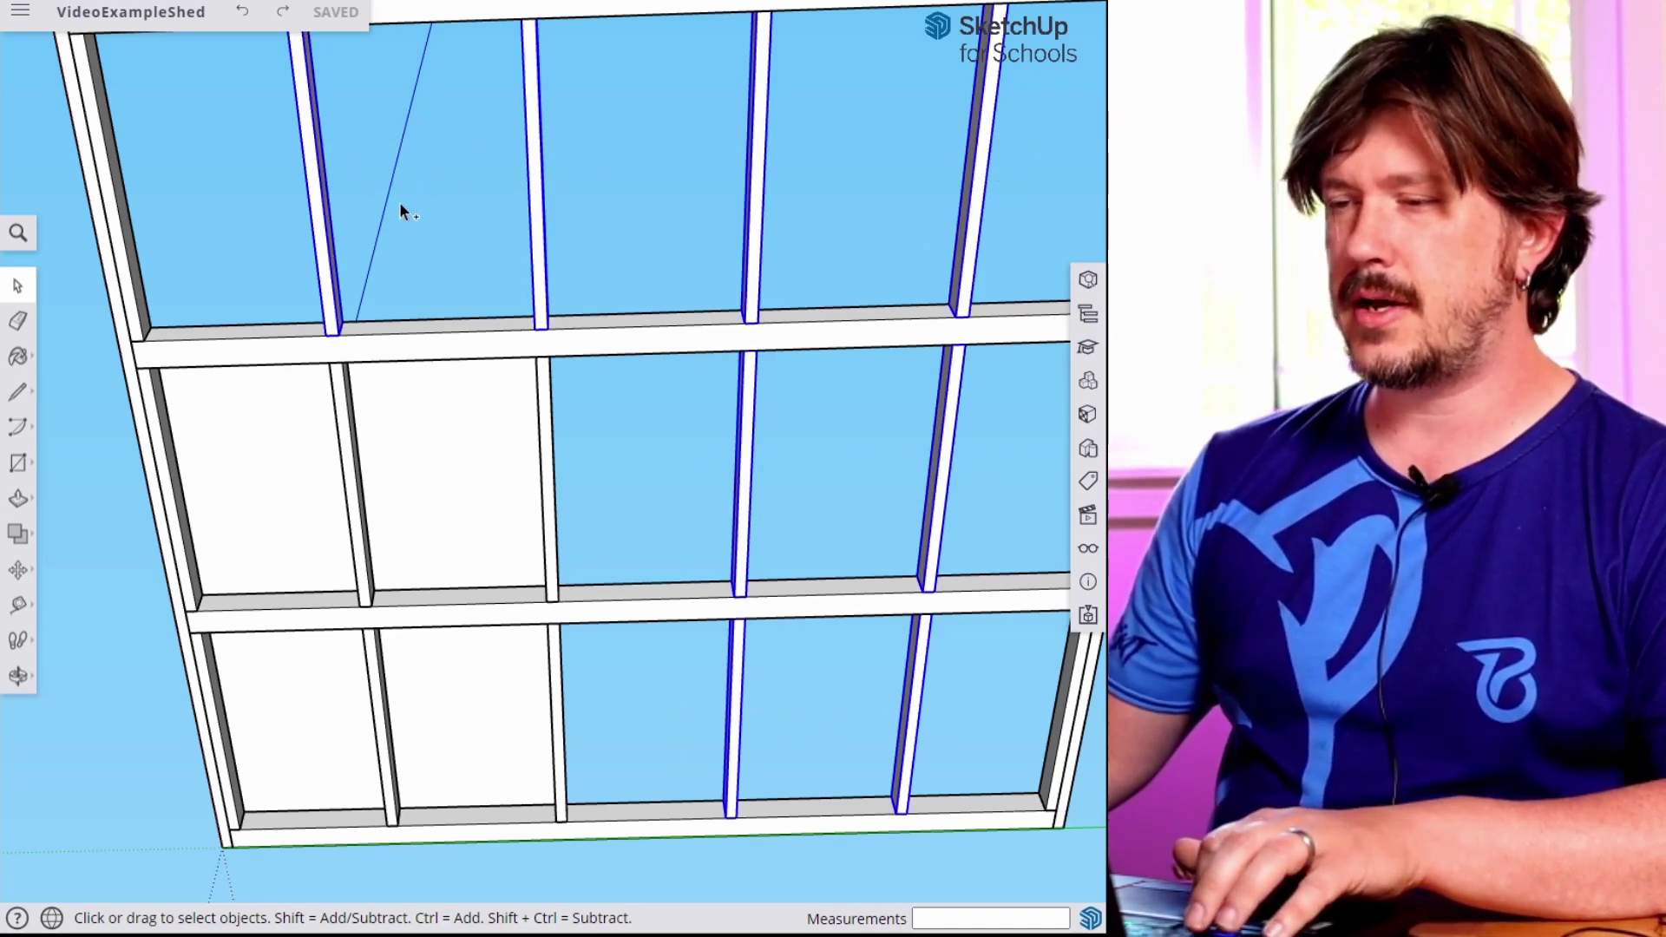
pyautogui.keyDown('ctrl'); pyautogui.click(548, 469); pyautogui.keyUp('ctrl')
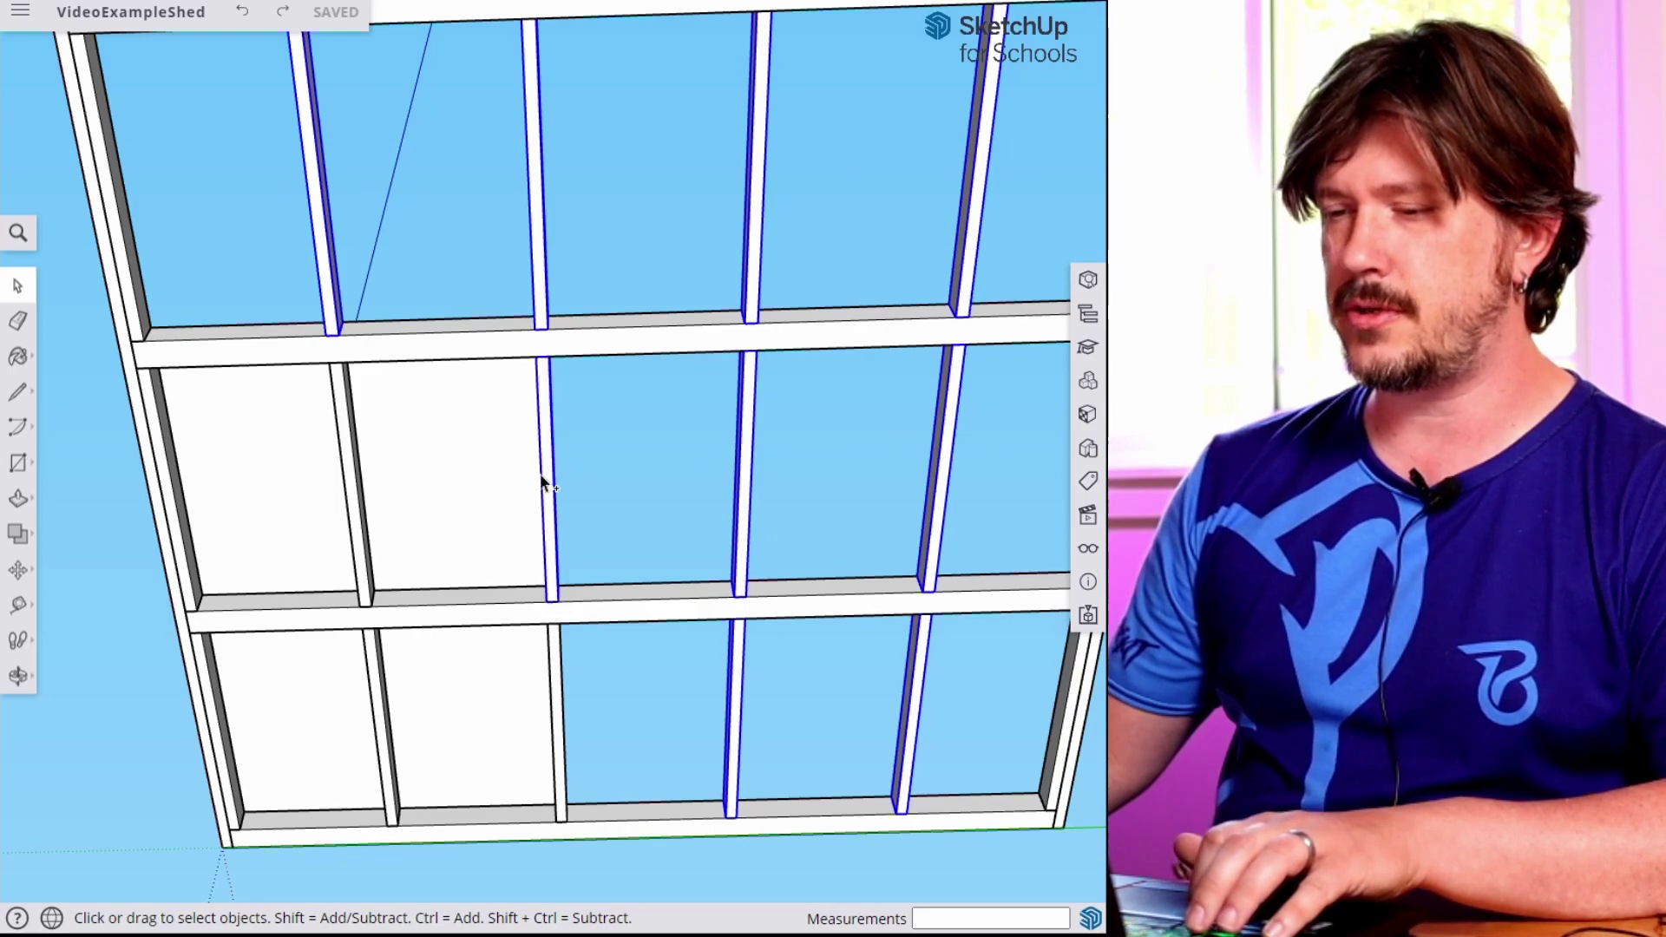
pyautogui.keyDown('ctrl'); pyautogui.click(359, 519); pyautogui.keyUp('ctrl')
pyautogui.keyDown('ctrl'); pyautogui.click(385, 696); pyautogui.keyUp('ctrl')
pyautogui.keyDown('ctrl'); pyautogui.click(557, 694); pyautogui.keyUp('ctrl')
pyautogui.moveTo(639, 435); pyautogui.dragTo(543, 531, button='middle')
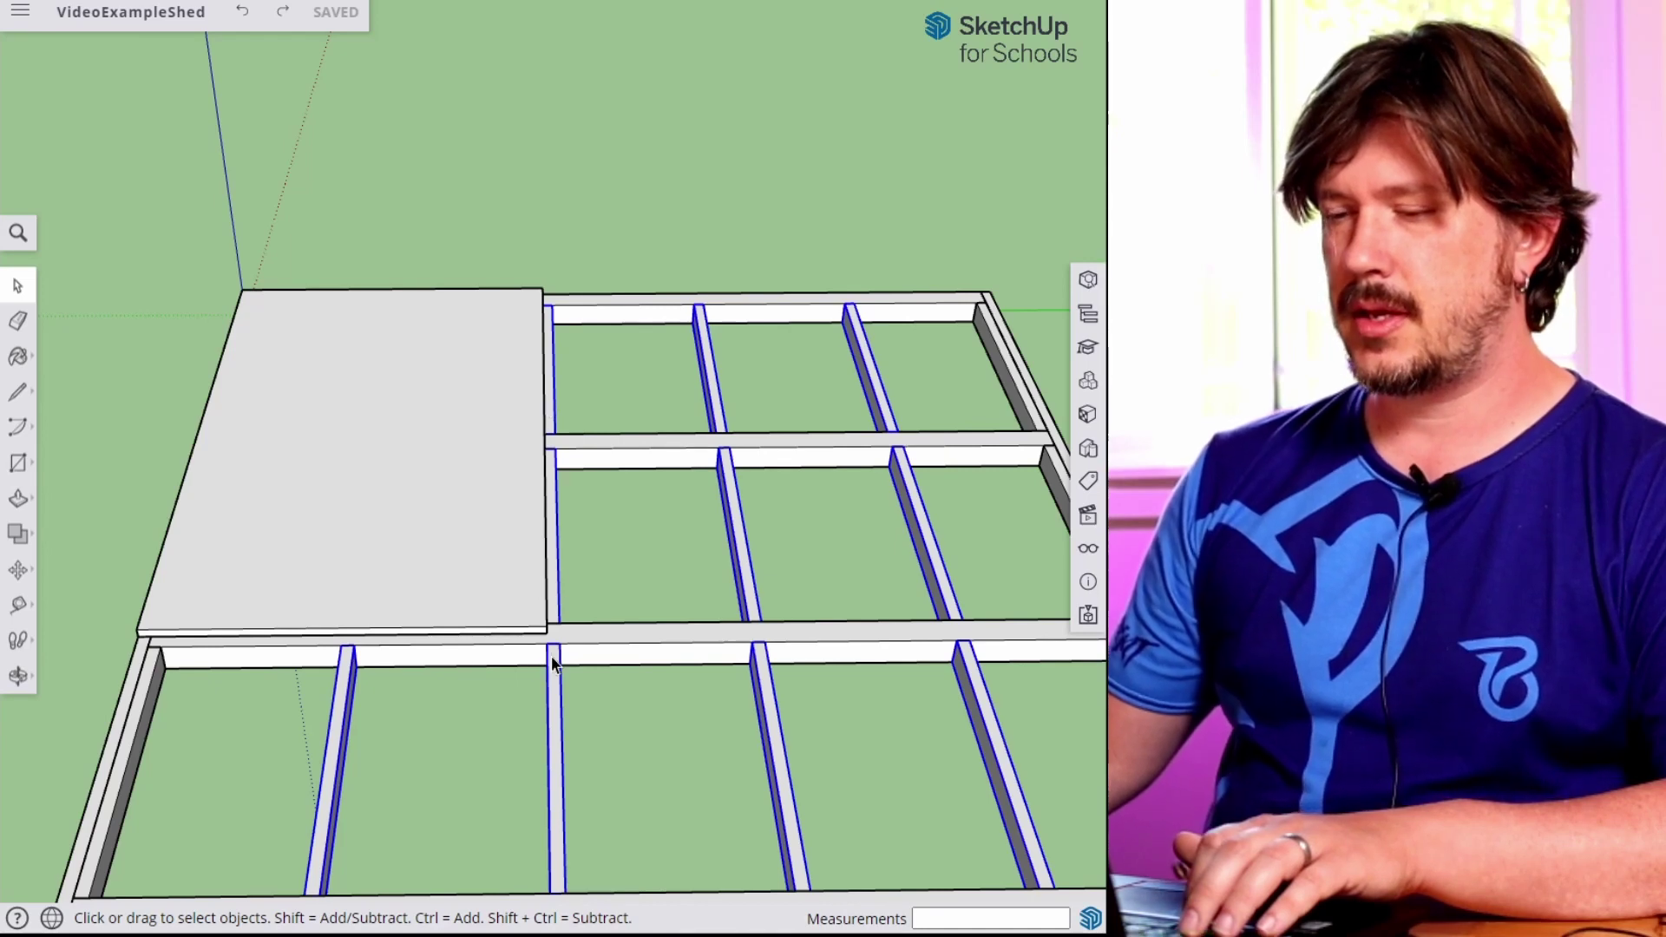
pyautogui.scroll(6, 553, 663)
pyautogui.press('m')
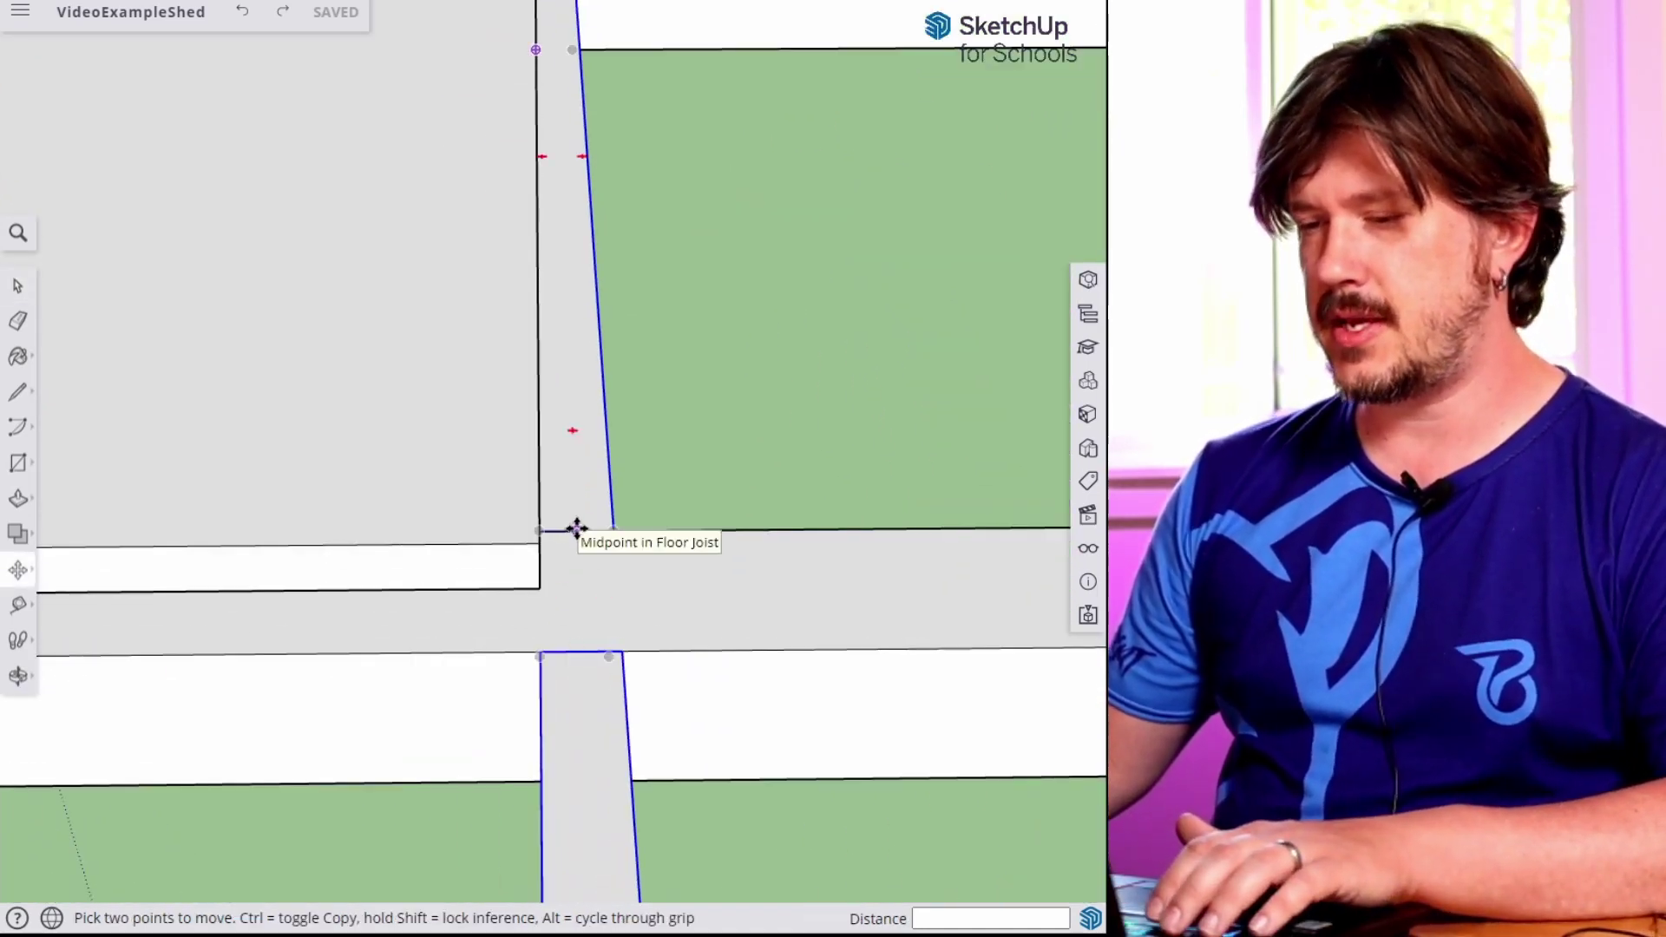
pyautogui.moveTo(577, 532); pyautogui.dragTo(575, 538, button='middle')
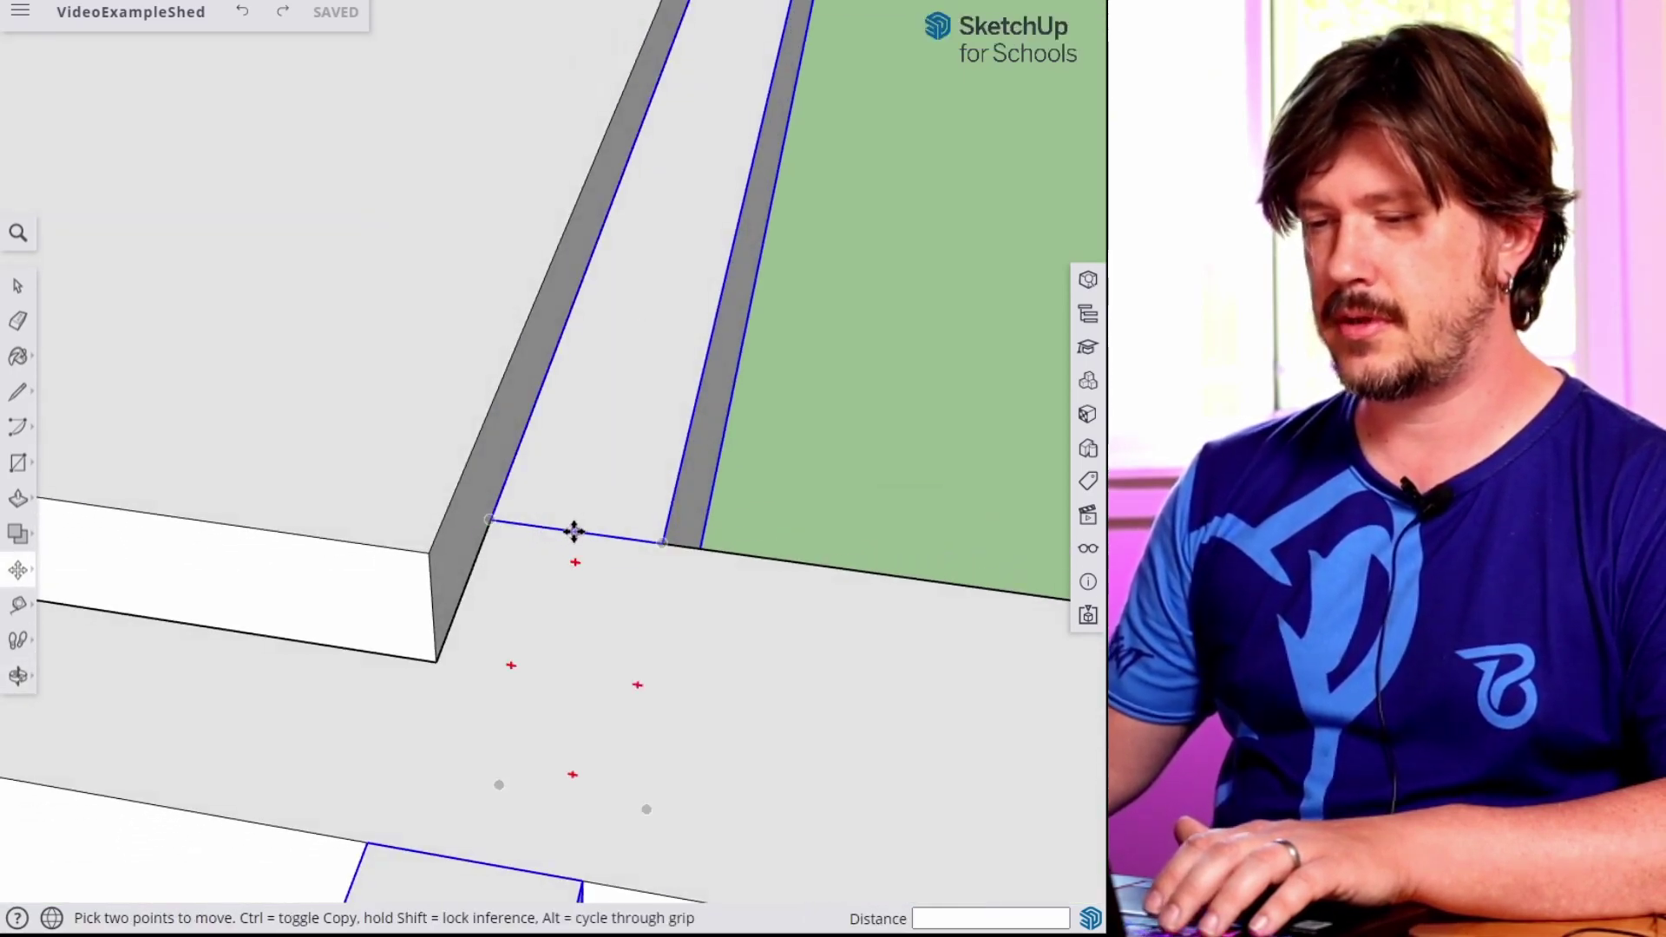
pyautogui.click(573, 533)
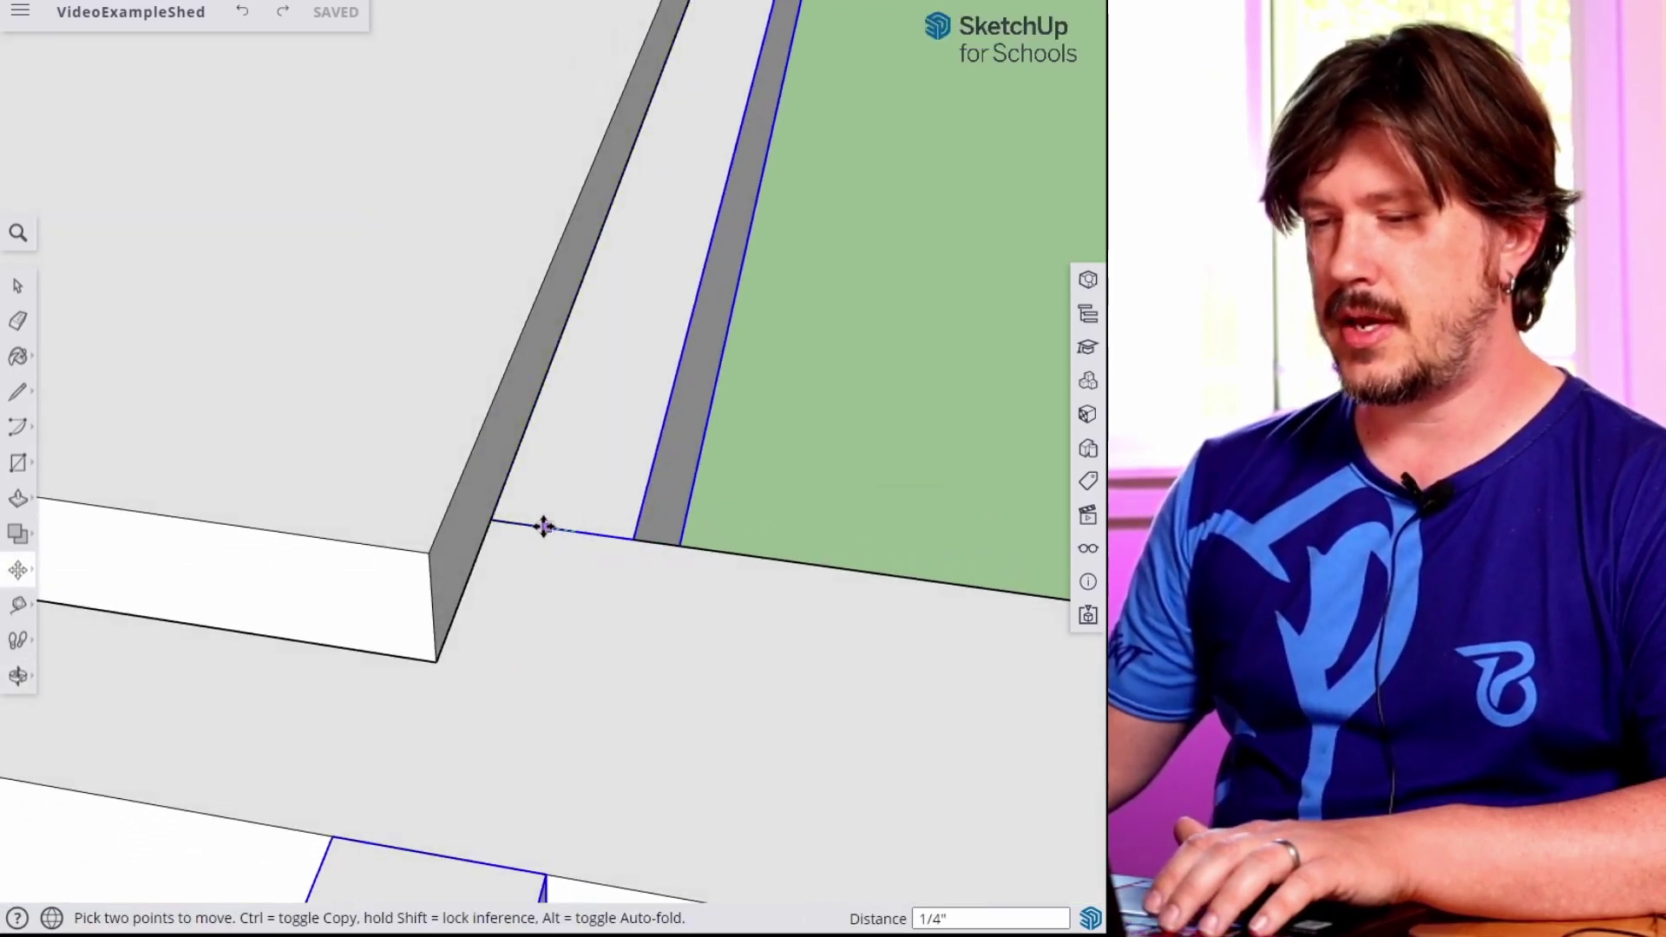
pyautogui.click(492, 519)
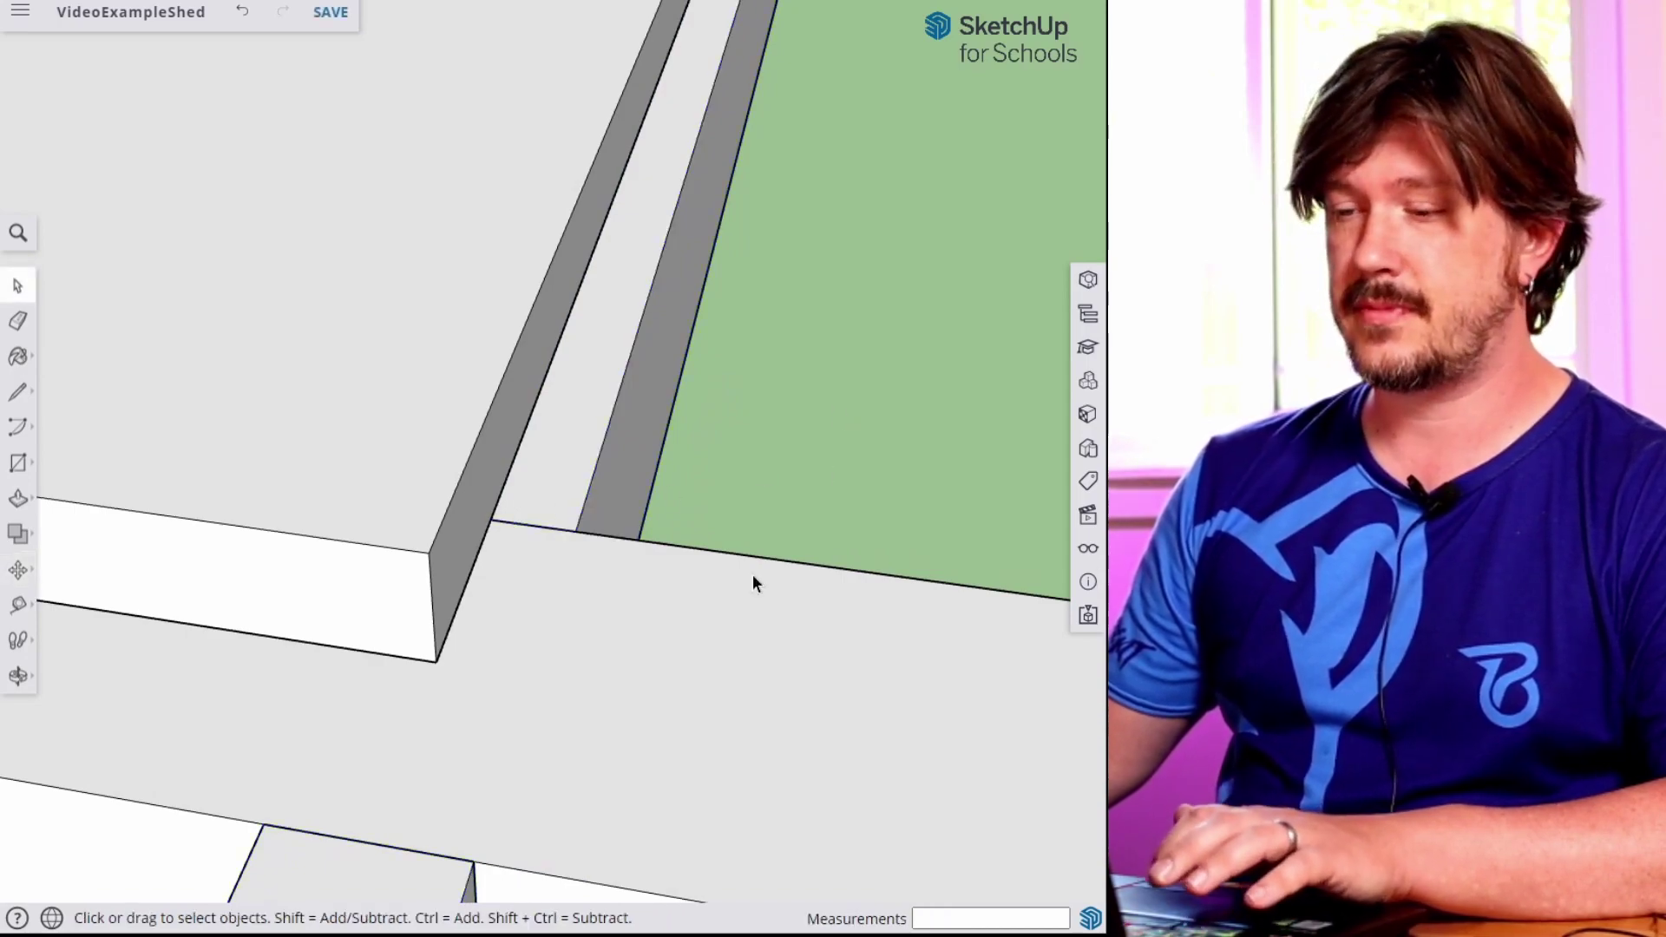
# Measure from the end joist to the nearest inner joist on both sides of the frame's middle row.
pyautogui.scroll(-6, 752, 622)
pyautogui.moveTo(748, 676); pyautogui.dragTo(694, 493, button='middle')
pyautogui.scroll(-2, 766, 391)
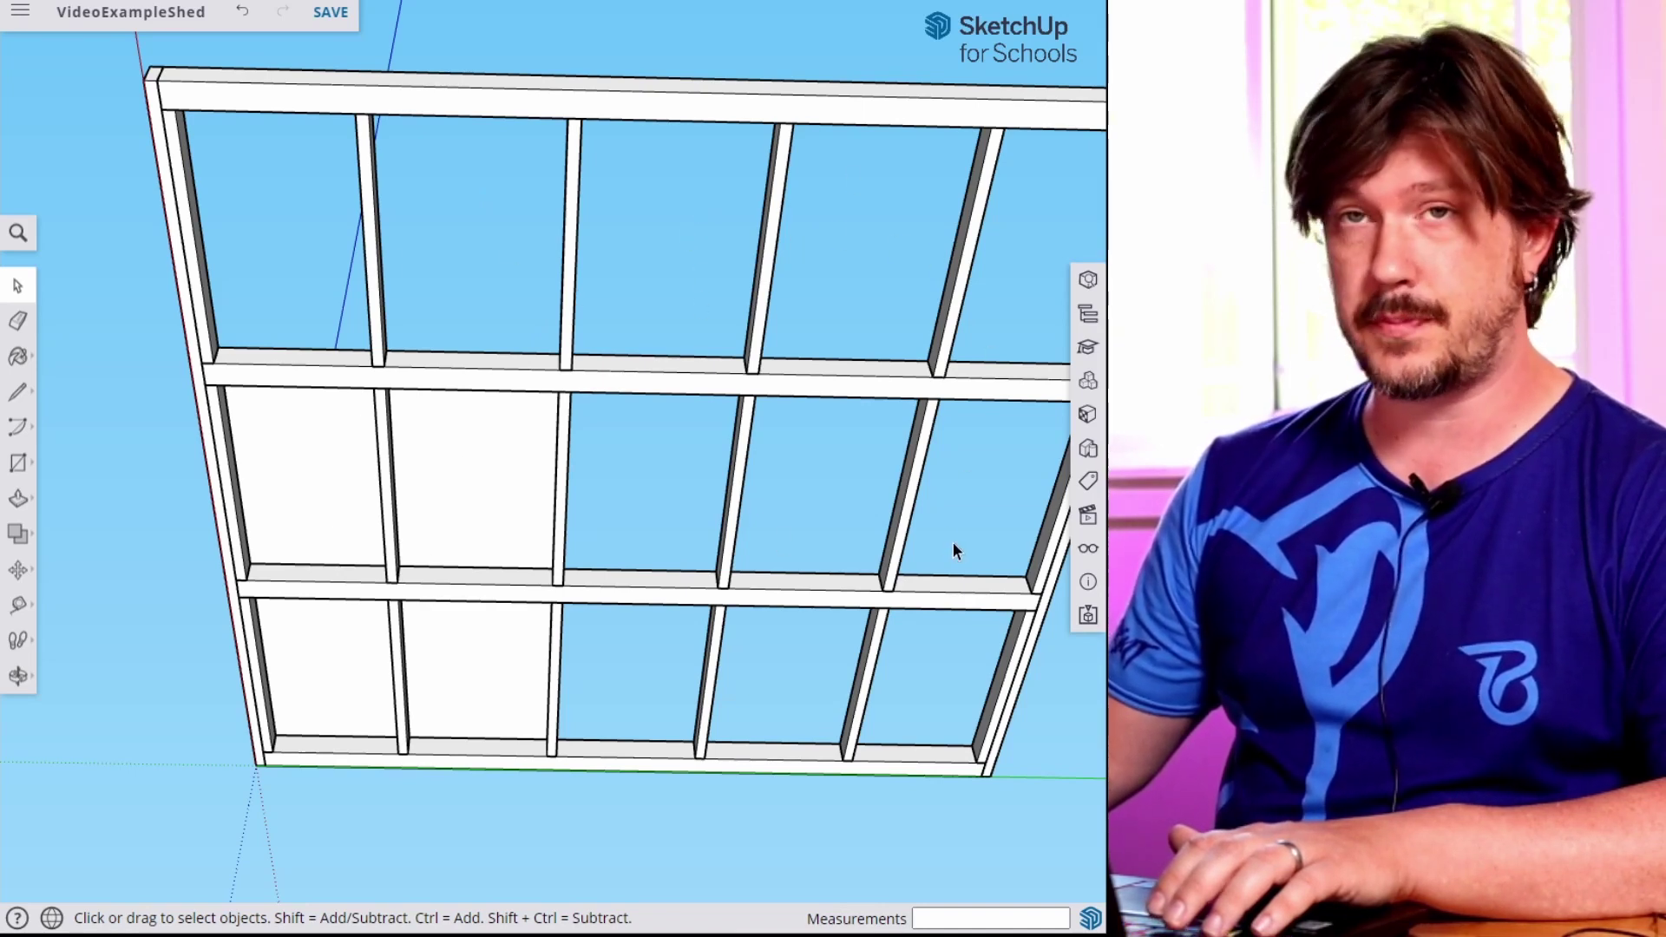
pyautogui.scroll(3, 298, 509)
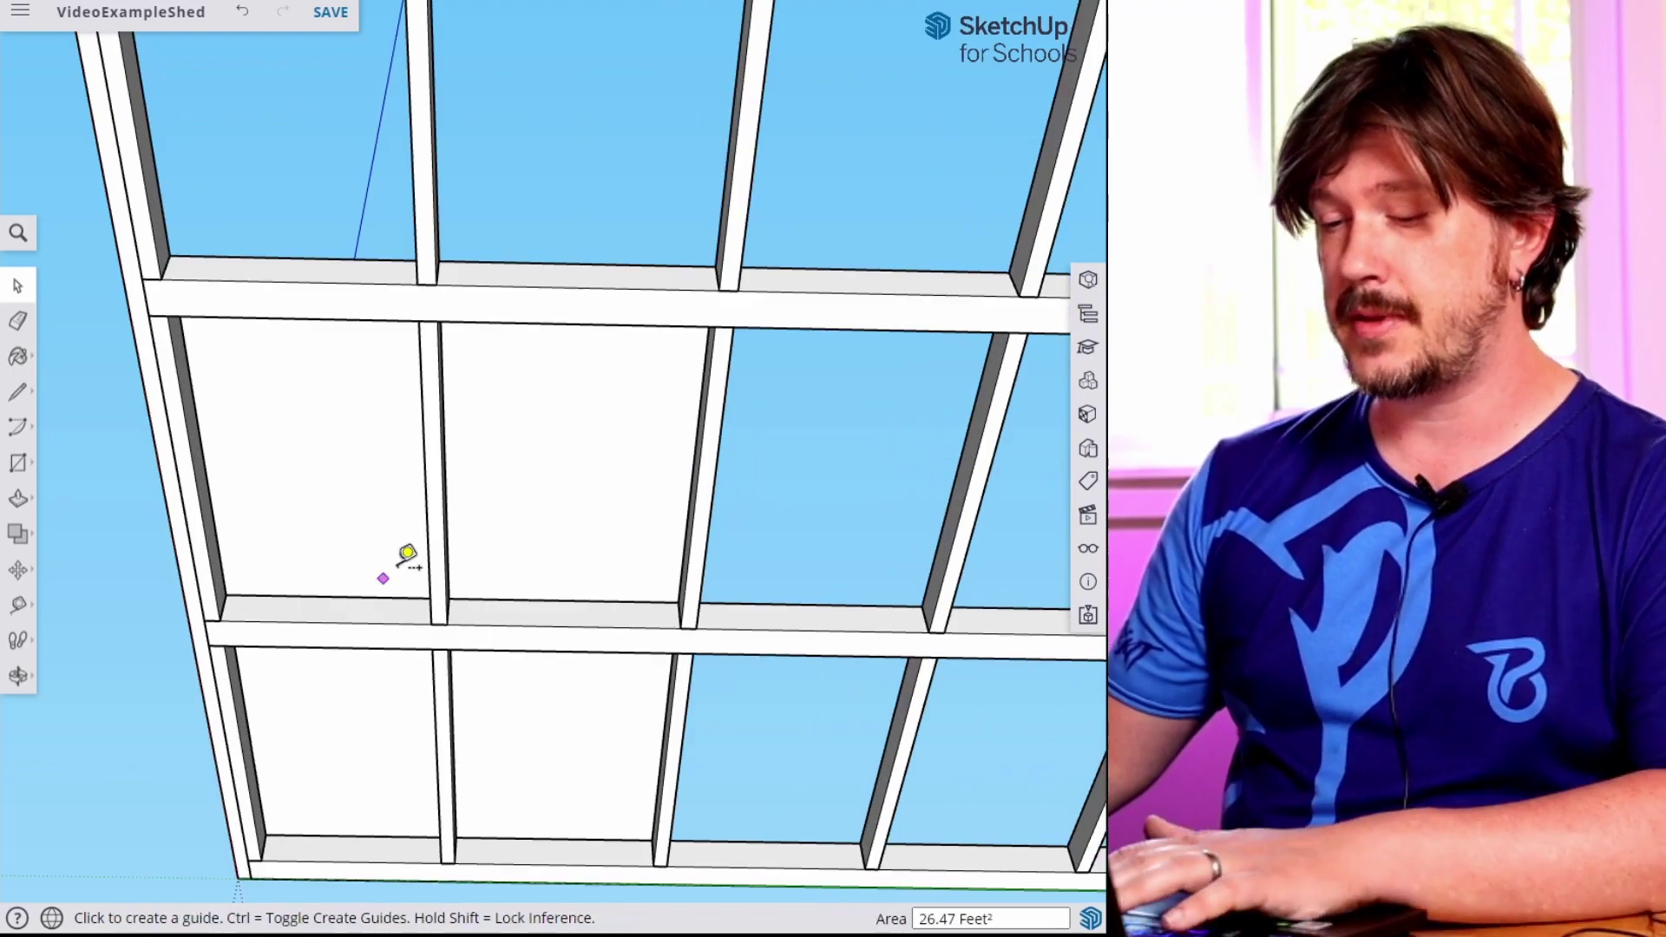
pyautogui.press('t')
pyautogui.click(444, 518)
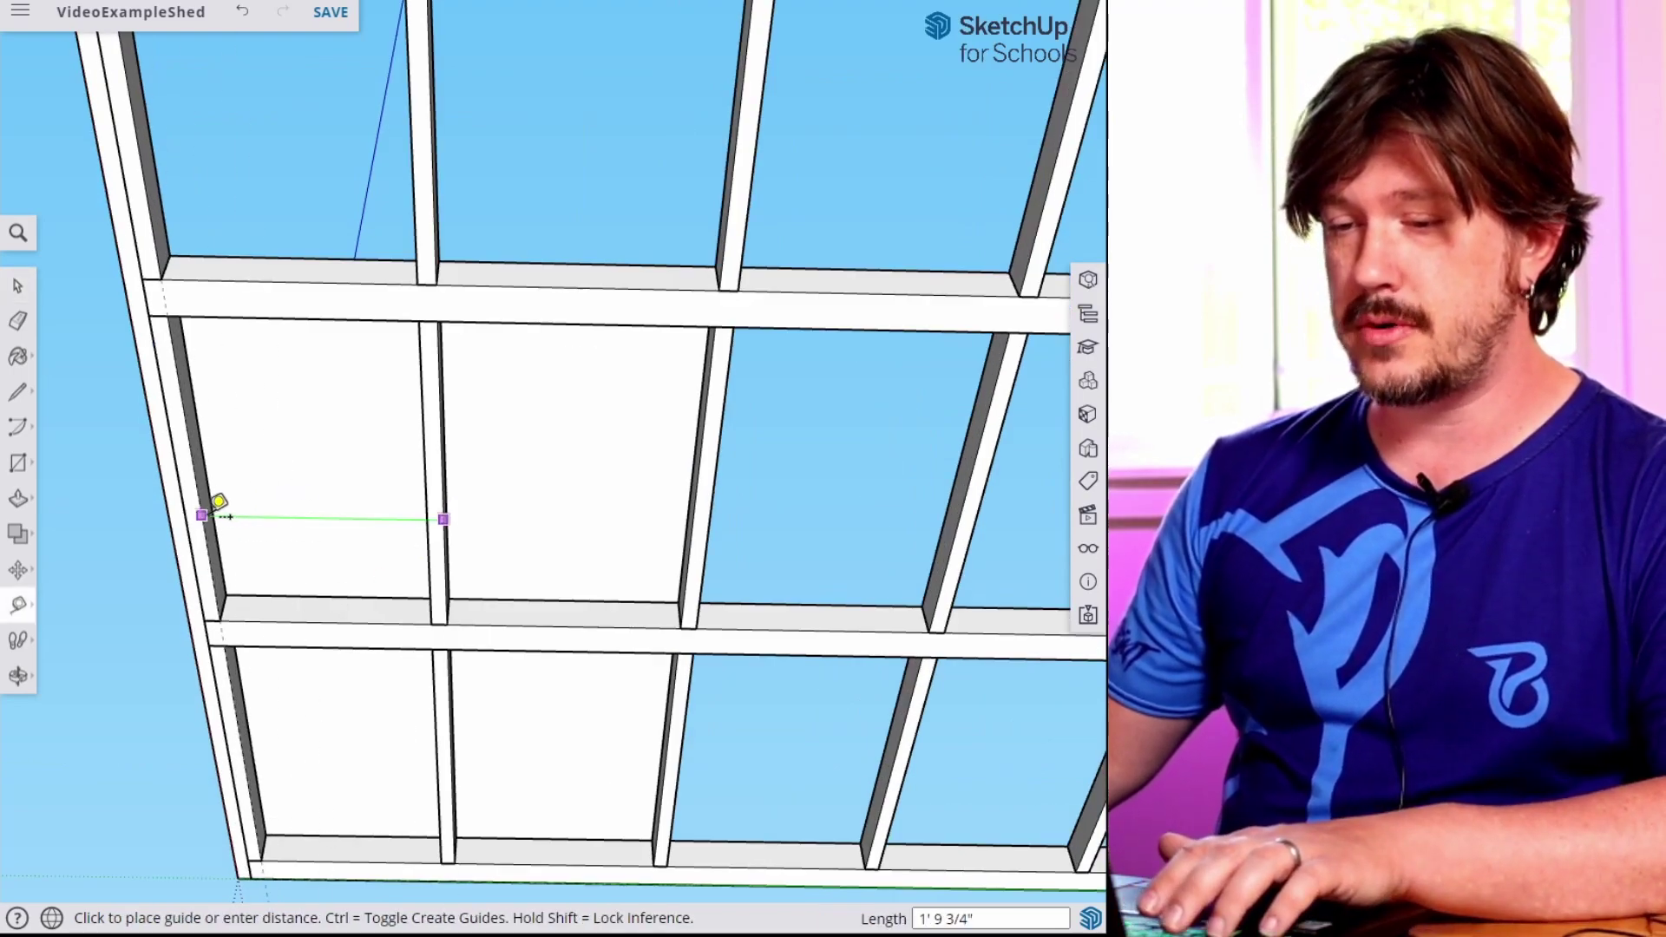
pyautogui.press('Escape')
pyautogui.moveTo(871, 544); pyautogui.dragTo(561, 519, button='middle')
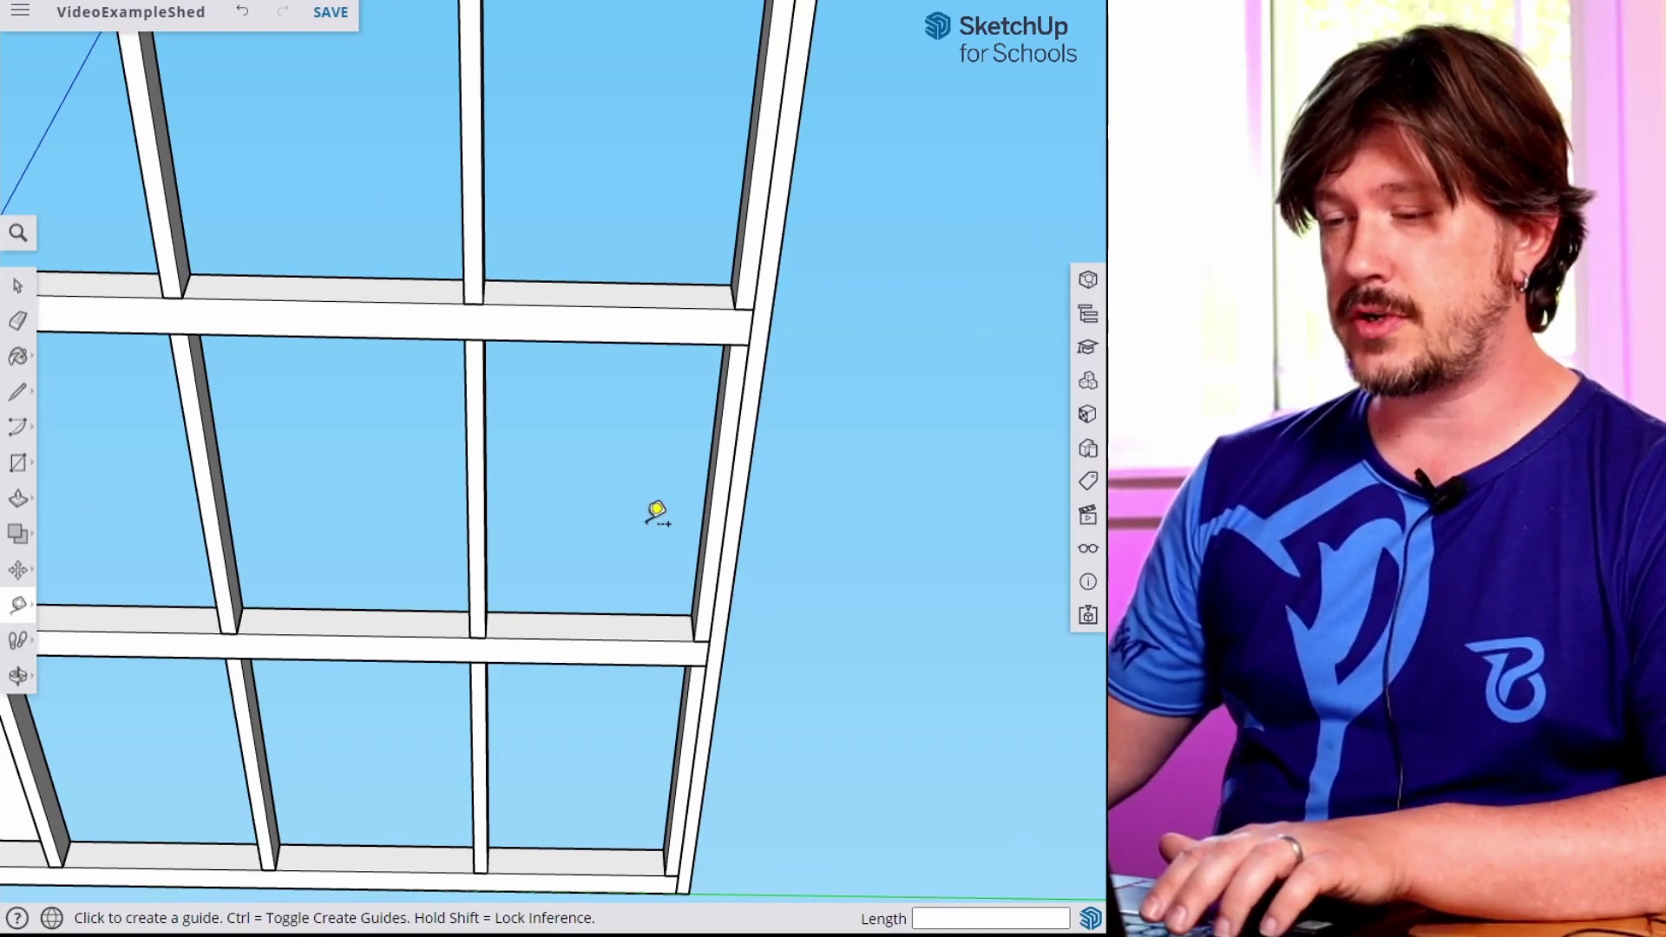
pyautogui.click(708, 521)
pyautogui.click(709, 522)
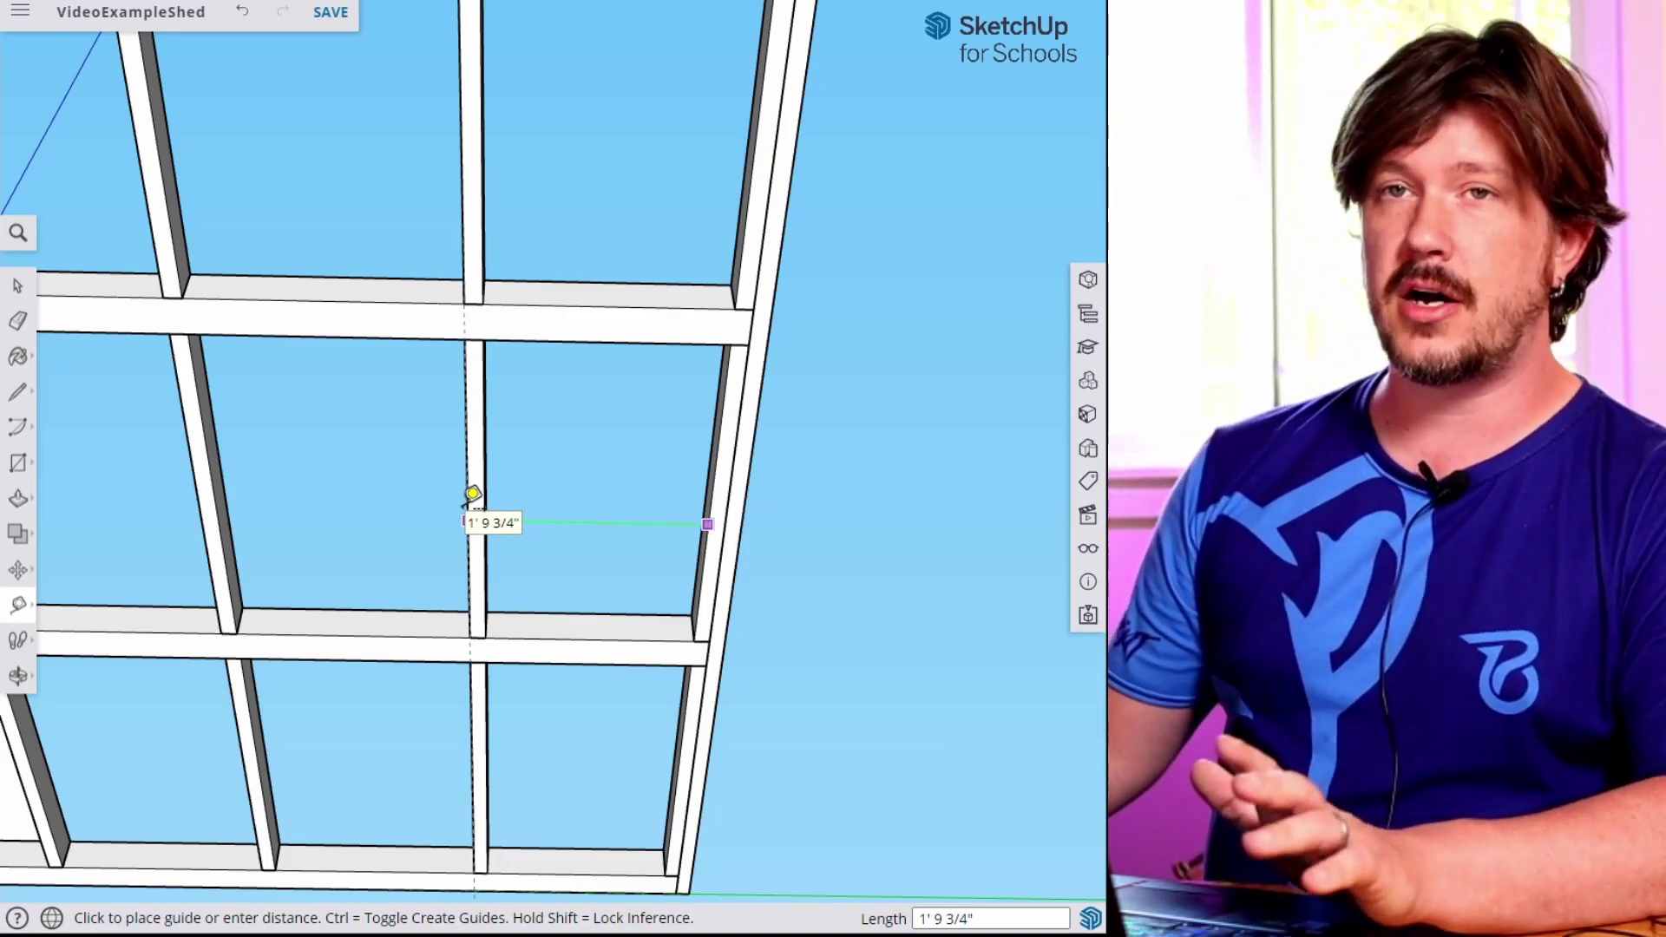
pyautogui.press('Escape')
# Select the Floor sheet and measure its width between the two long edges.
pyautogui.scroll(-5, 465, 494)
pyautogui.moveTo(465, 494); pyautogui.dragTo(643, 314, button='middle')
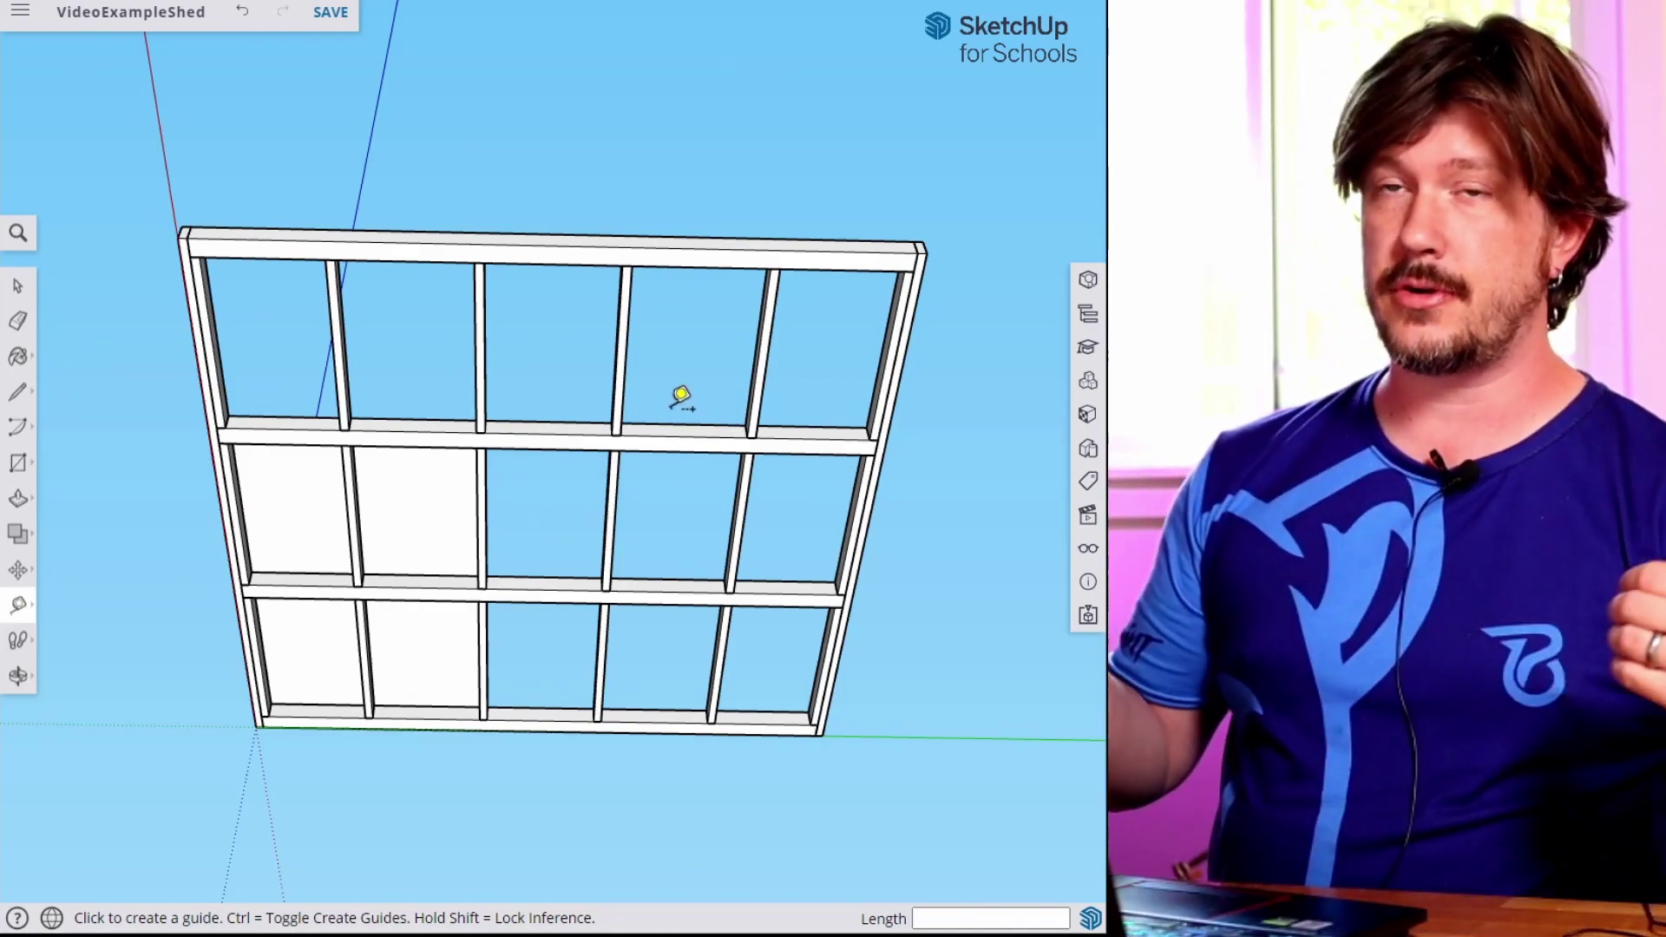
pyautogui.moveTo(703, 387); pyautogui.dragTo(554, 593, button='middle')
pyautogui.press('space')
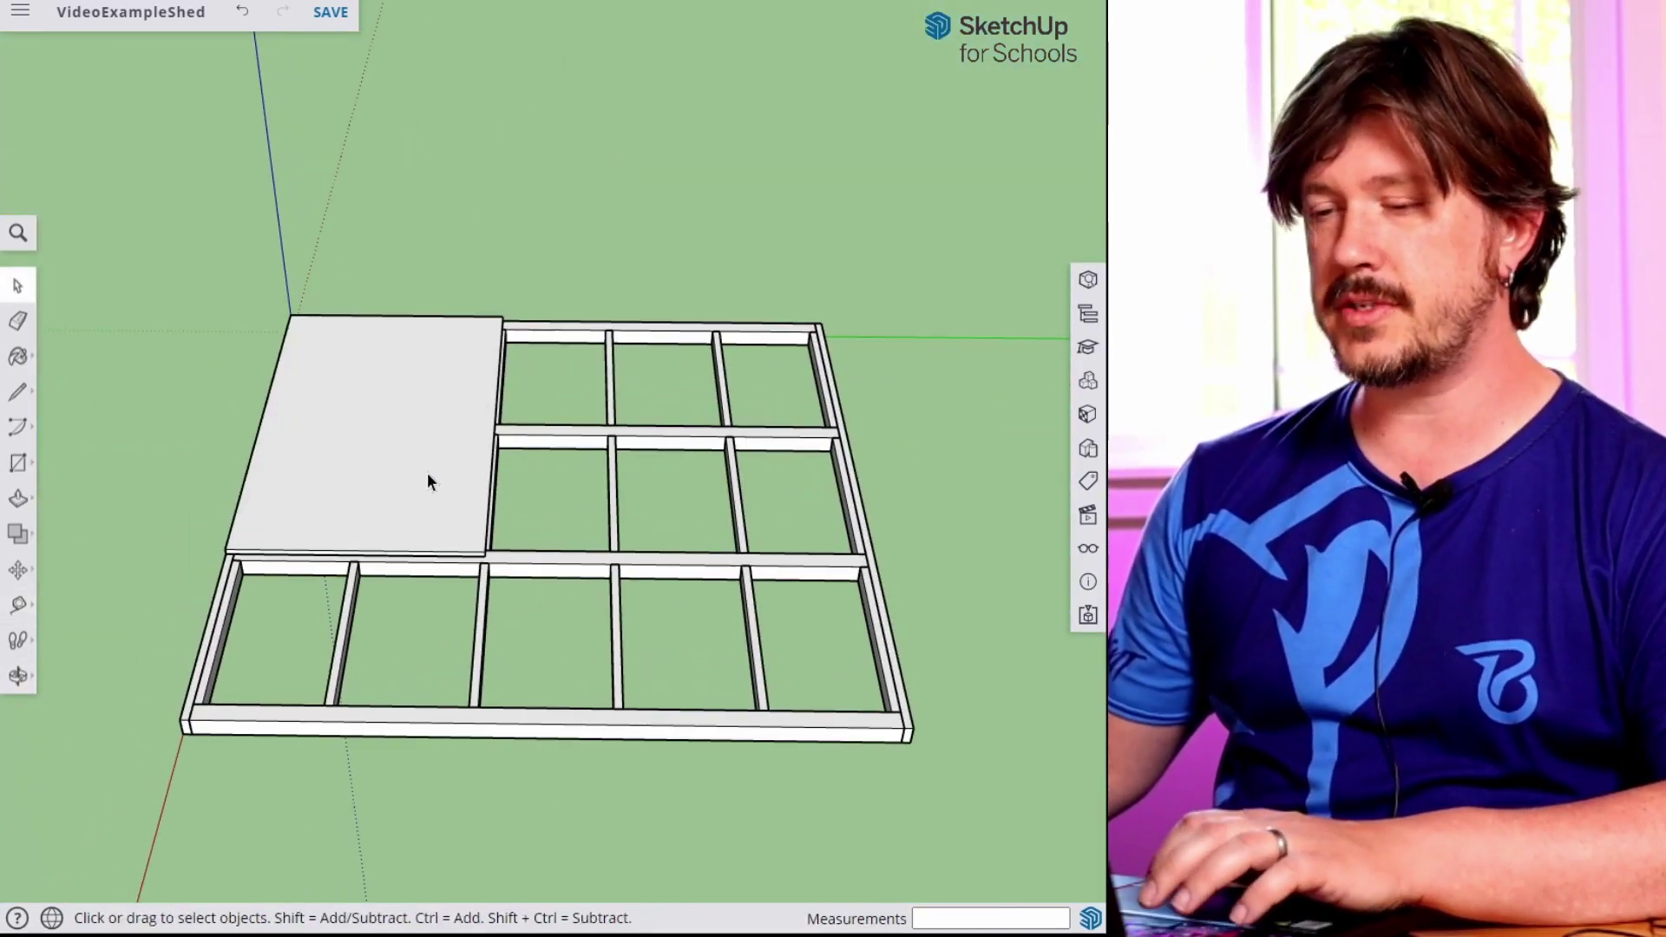
pyautogui.click(382, 497)
pyautogui.scroll(3, 382, 495)
pyautogui.press('t')
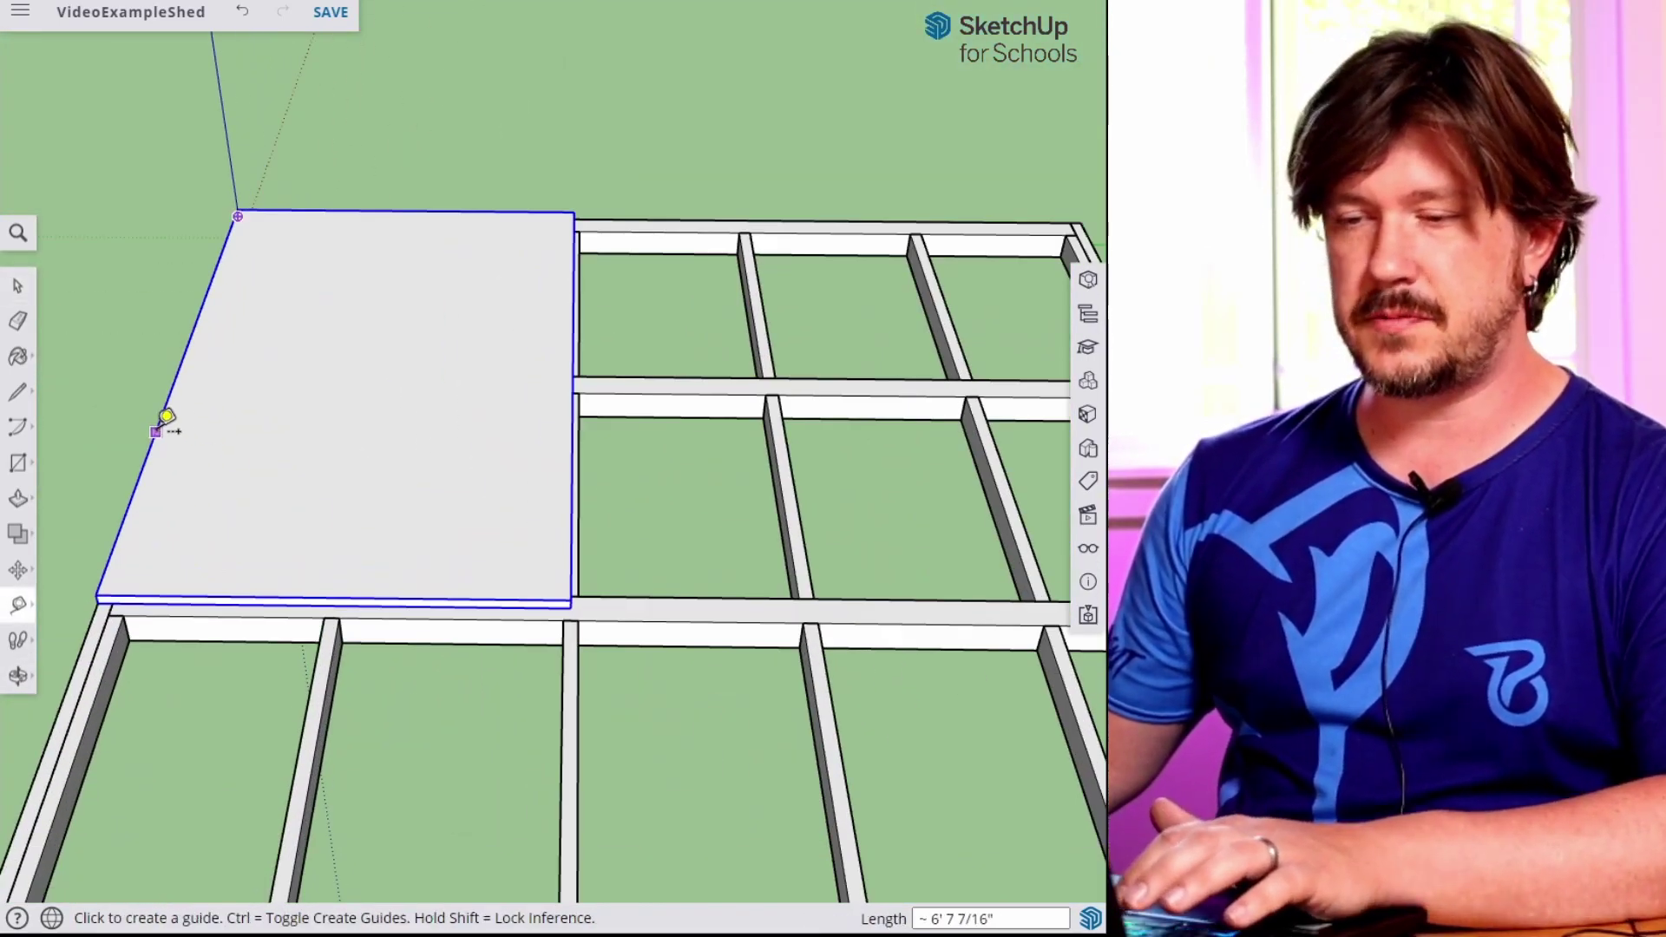
pyautogui.click(155, 431)
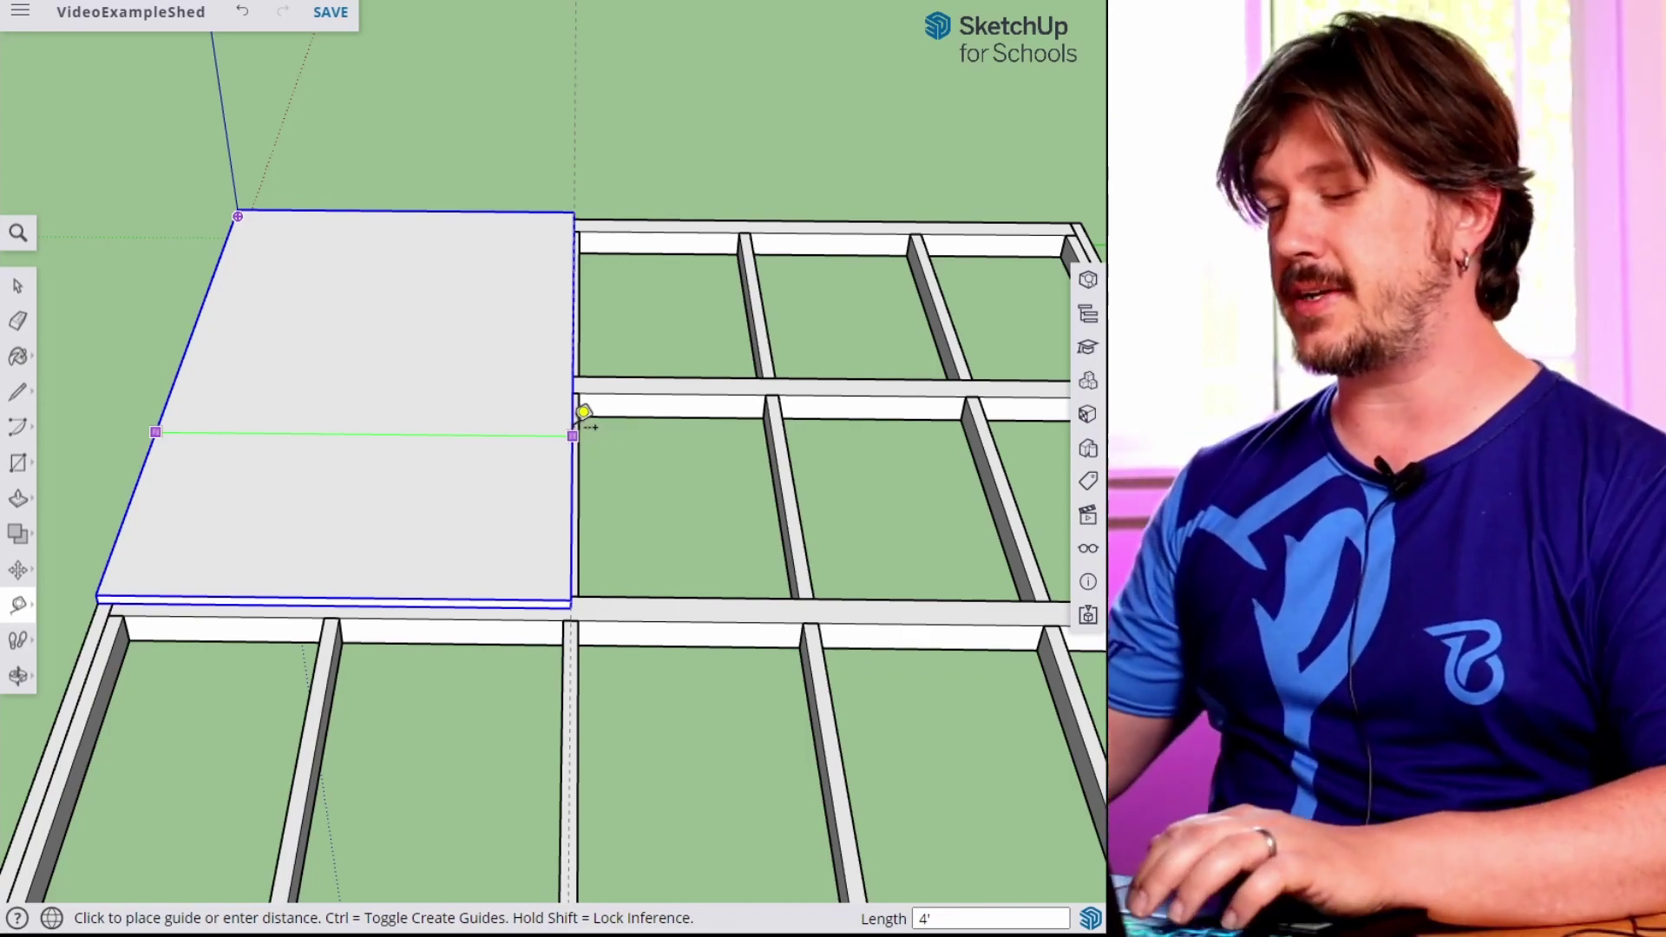
# Copy the Floor sheet 4' across the frame so the copy butts against the original's long inner edge.
pyautogui.press('m')
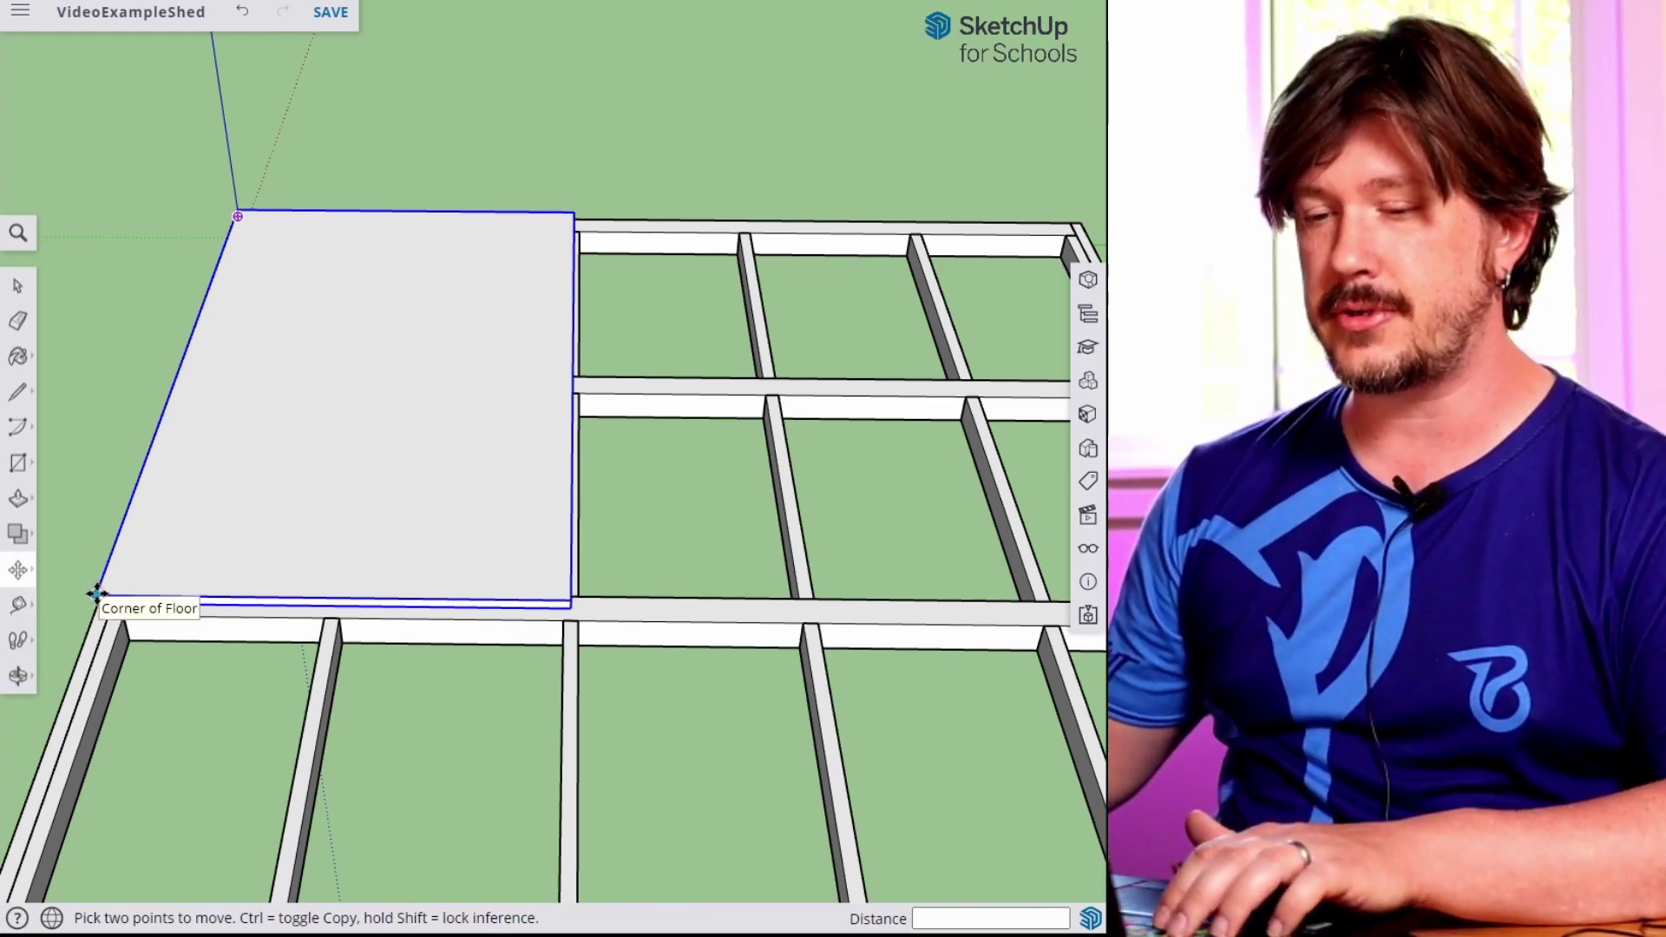
pyautogui.click(98, 593)
pyautogui.press('ctrl')
pyautogui.click(570, 605)
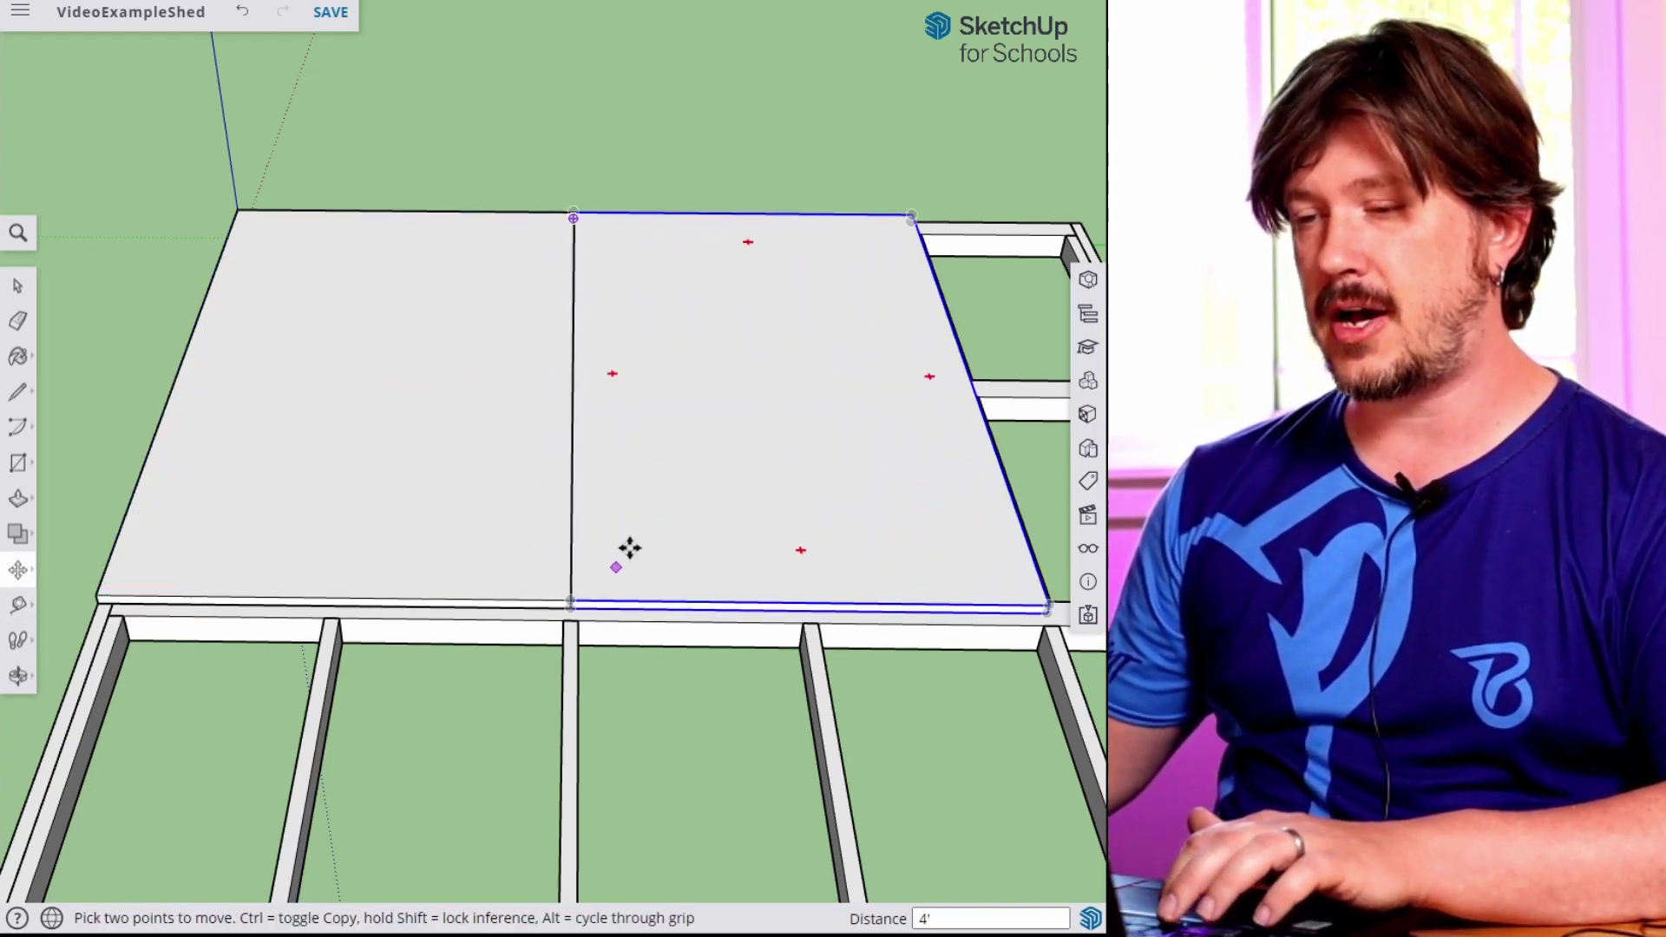
pyautogui.press('space')
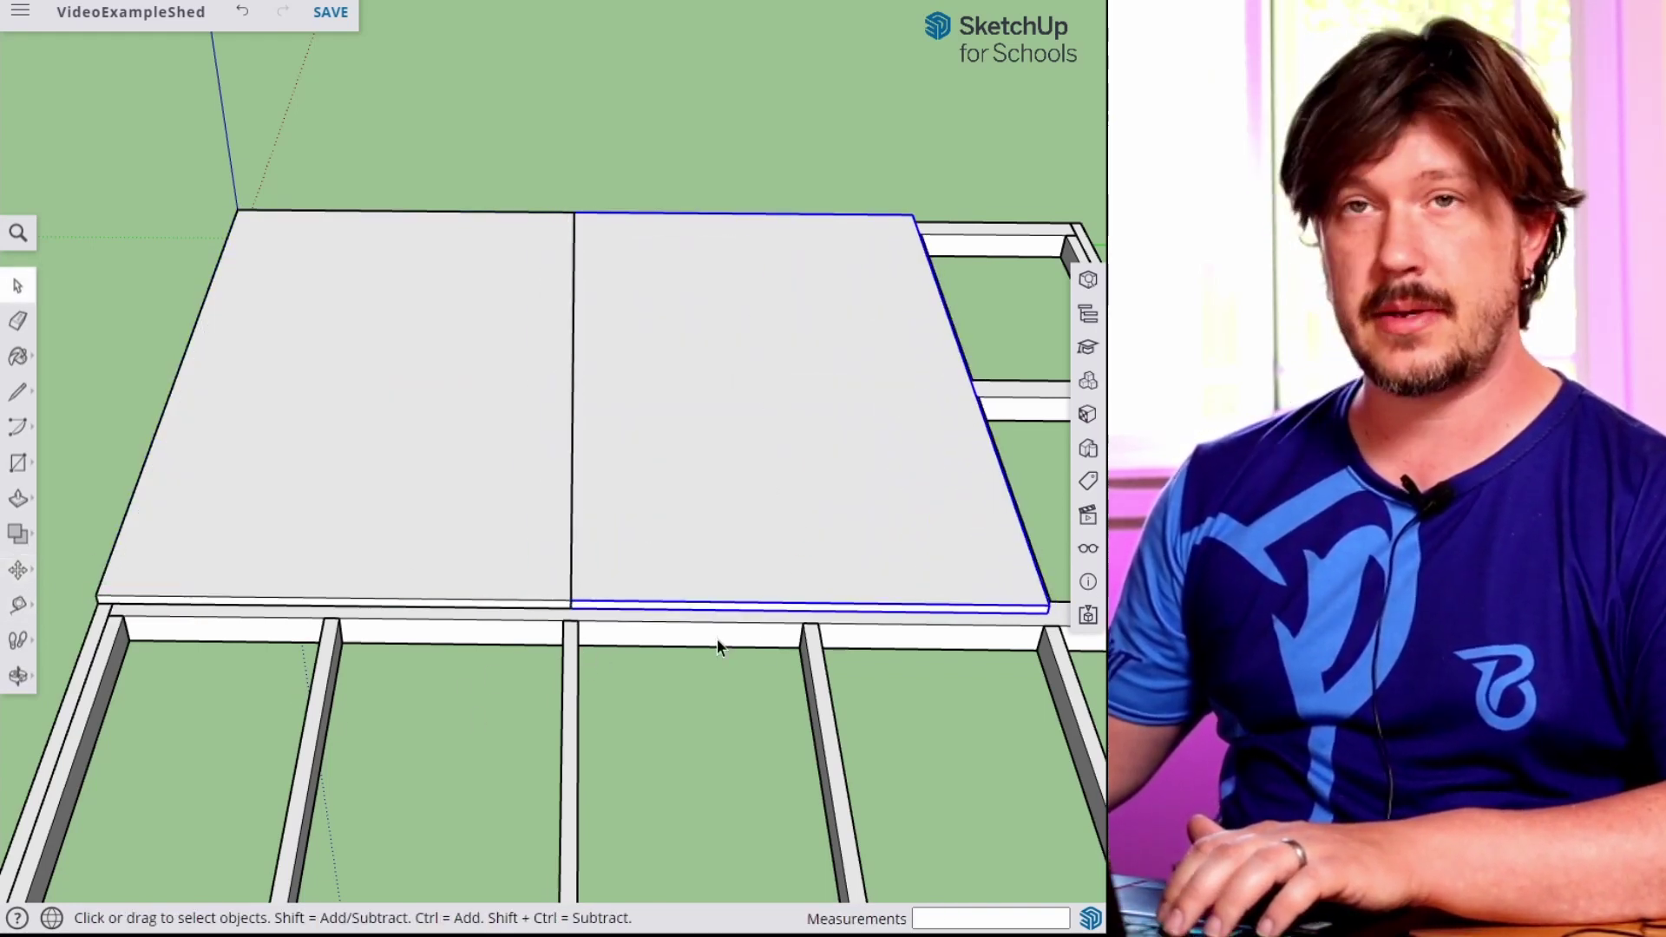
# Copy both Floor sheets lengthwise from corner to corner so the copies butt against their short ends over the uncovered joist row.
pyautogui.keyDown('shift'); pyautogui.moveTo(877, 646); pyautogui.dragTo(289, 662, button='middle'); pyautogui.keyUp('shift')
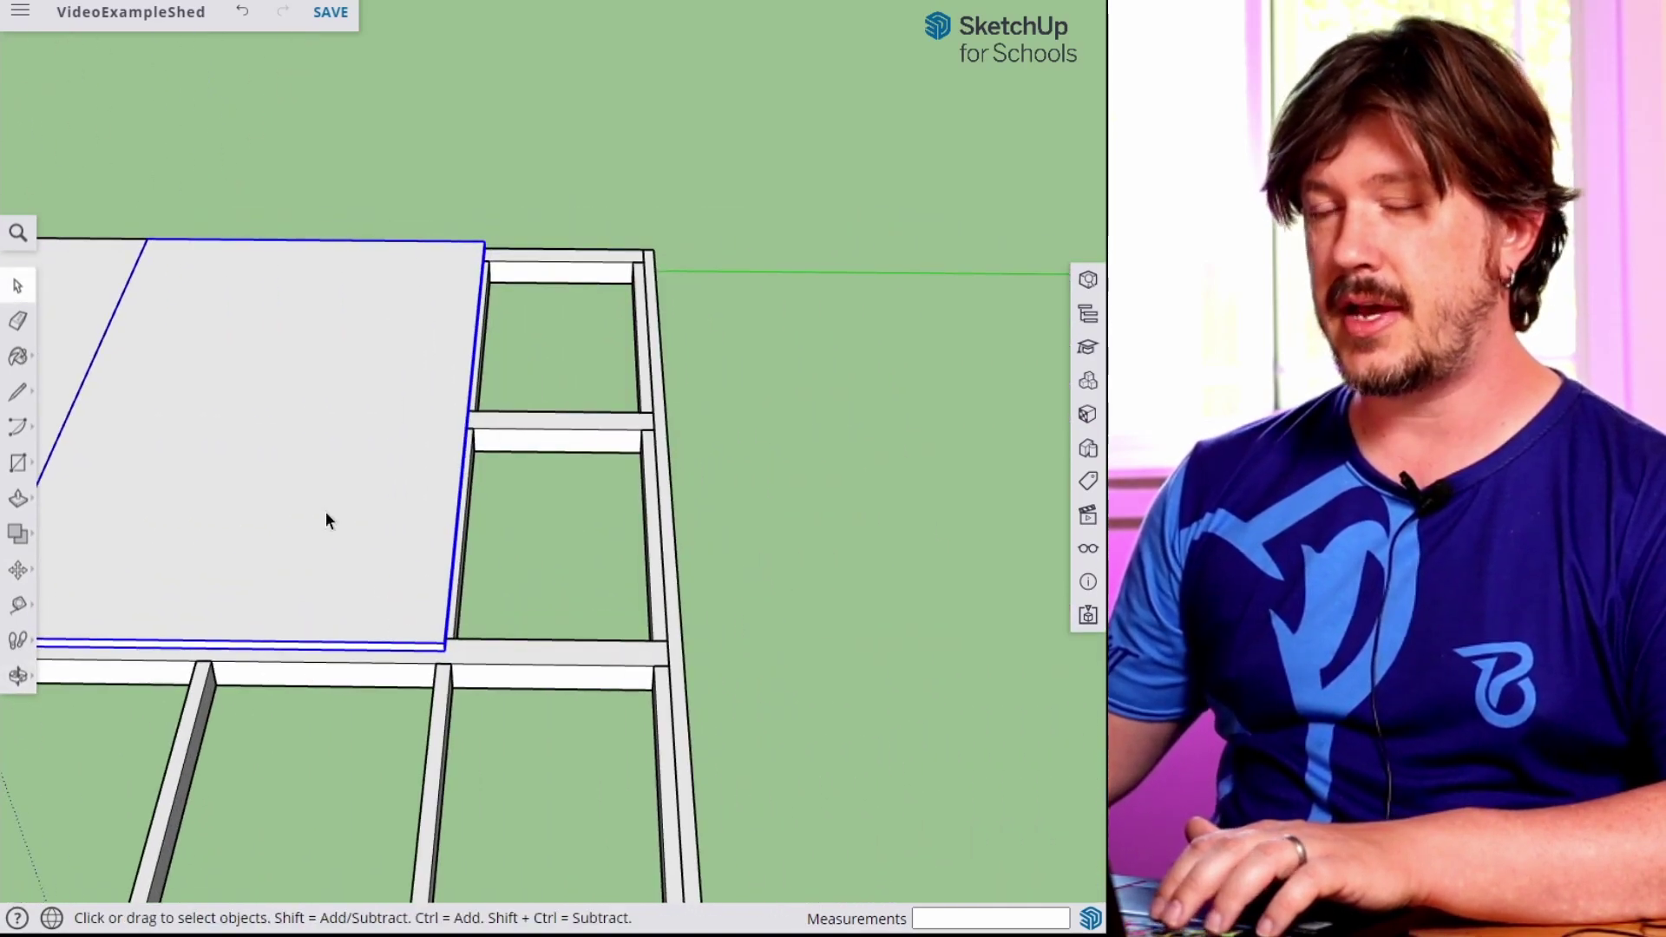
pyautogui.scroll(3, 508, 736)
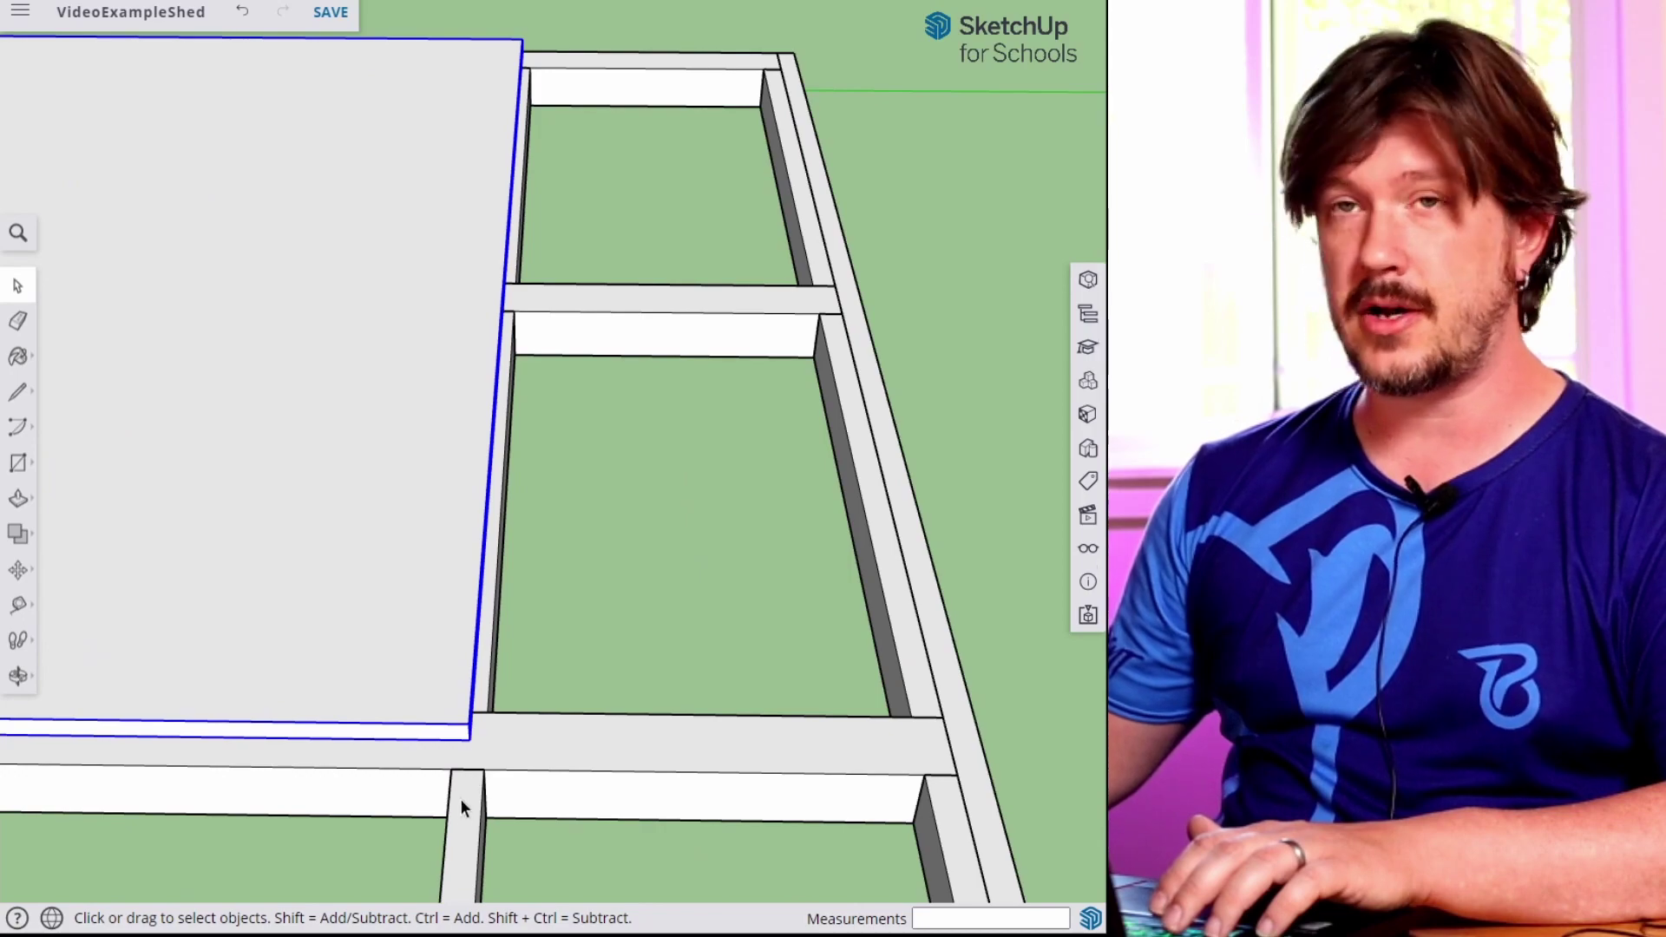
pyautogui.scroll(-5, 466, 759)
pyautogui.moveTo(465, 759); pyautogui.dragTo(643, 422, button='middle')
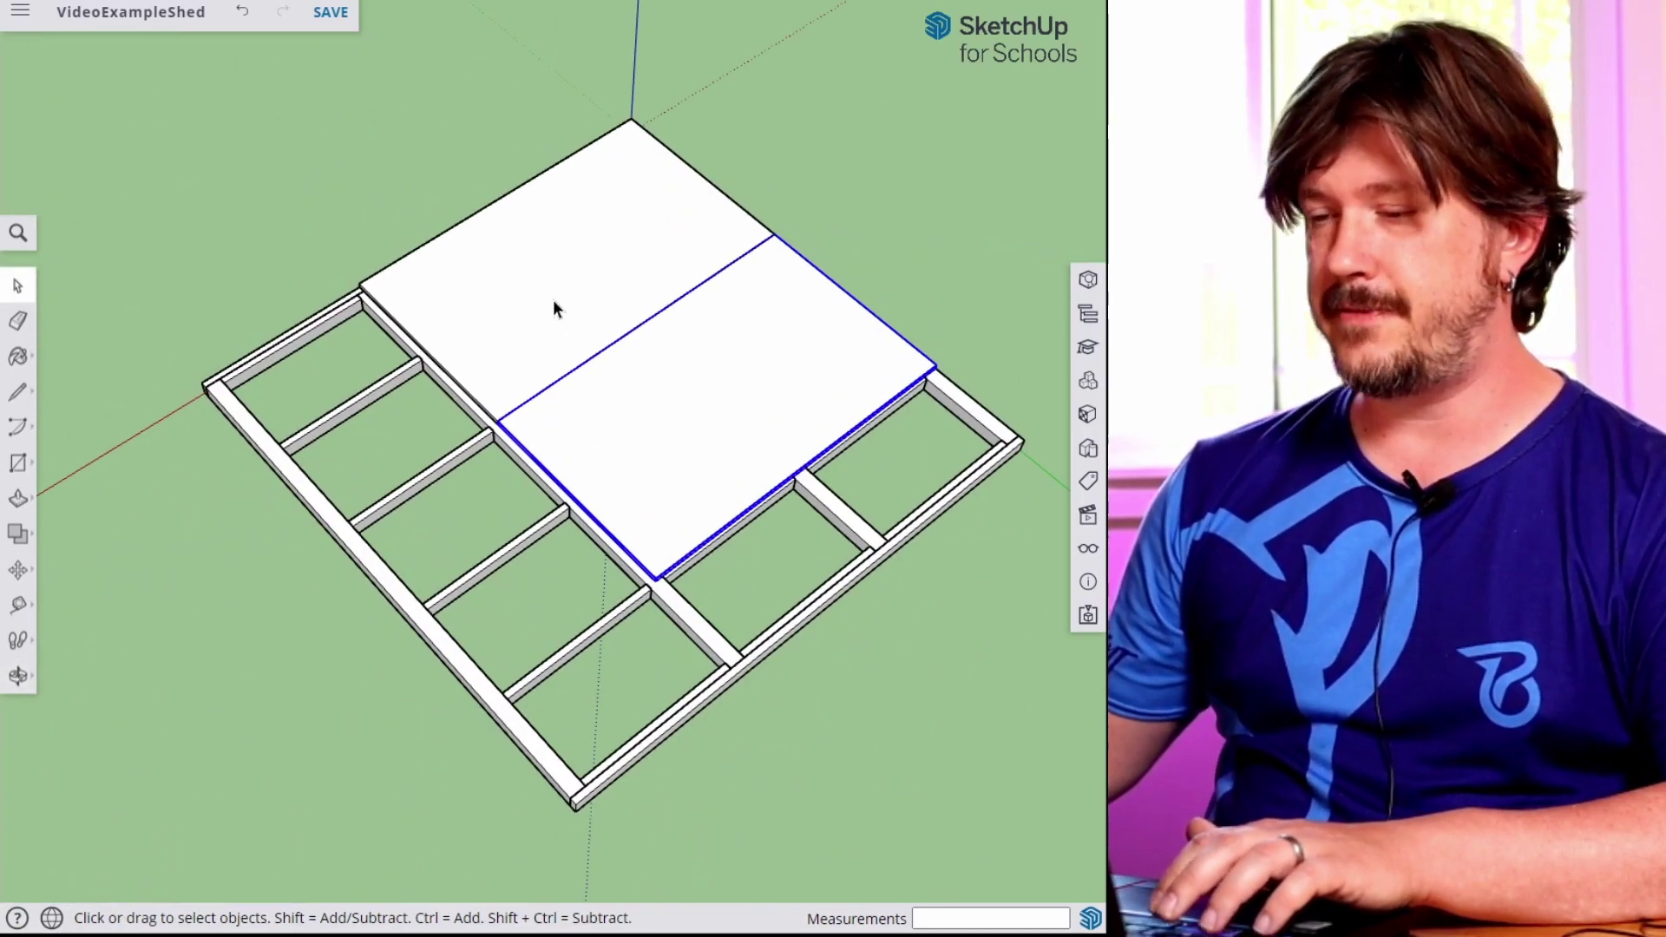
pyautogui.click(545, 276)
pyautogui.keyDown('shift'); pyautogui.click(690, 374); pyautogui.keyUp('shift')
pyautogui.moveTo(796, 431); pyautogui.dragTo(307, 168, button='middle')
pyautogui.press('m')
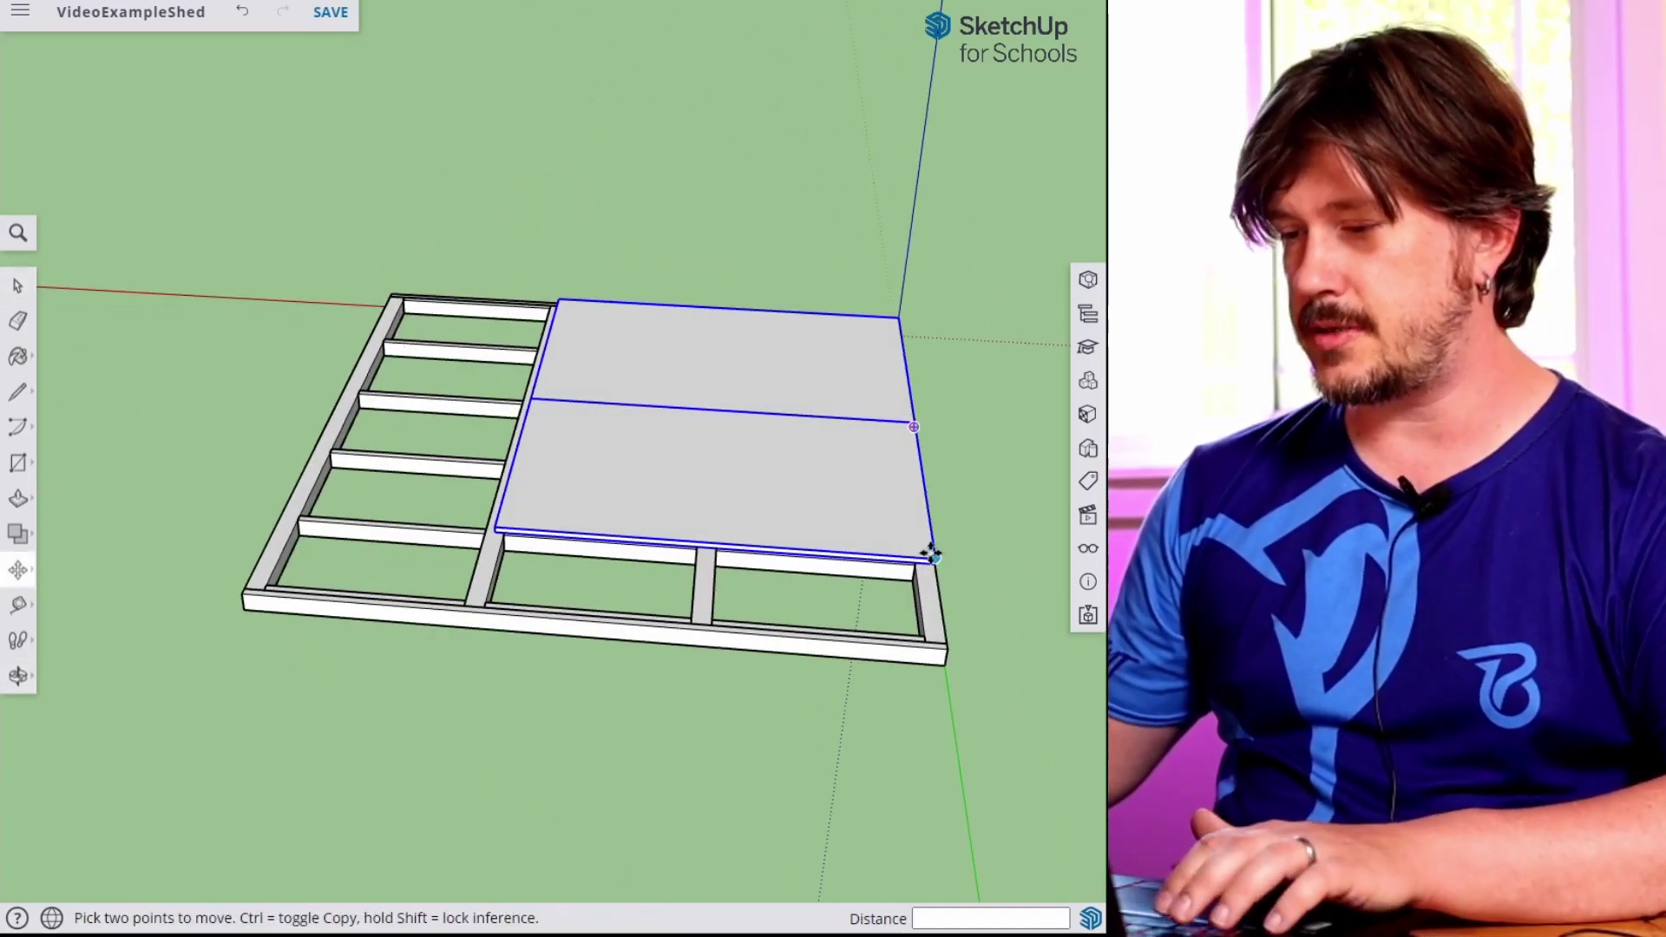
pyautogui.click(934, 557)
pyautogui.press('ctrl')
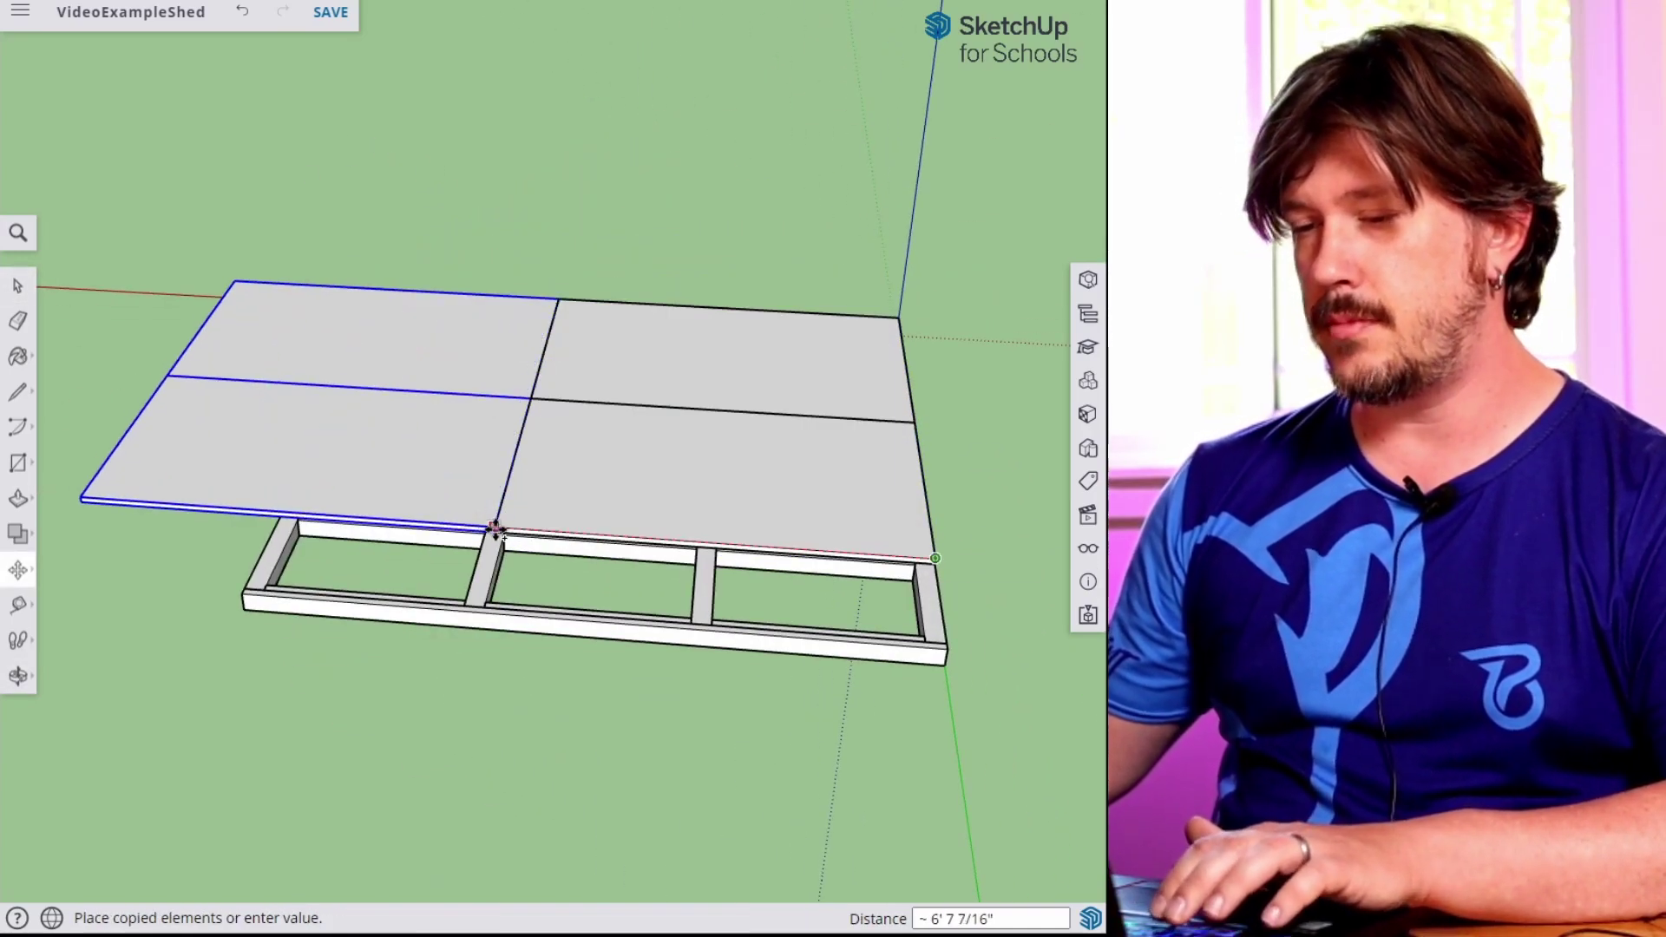
pyautogui.click(486, 531)
pyautogui.press('space')
# Try to push the overhanging short end of one copied Floor sheet inward to shorten it.
pyautogui.moveTo(346, 513); pyautogui.dragTo(662, 260, button='middle')
pyautogui.moveTo(283, 383); pyautogui.dragTo(873, 435, button='middle')
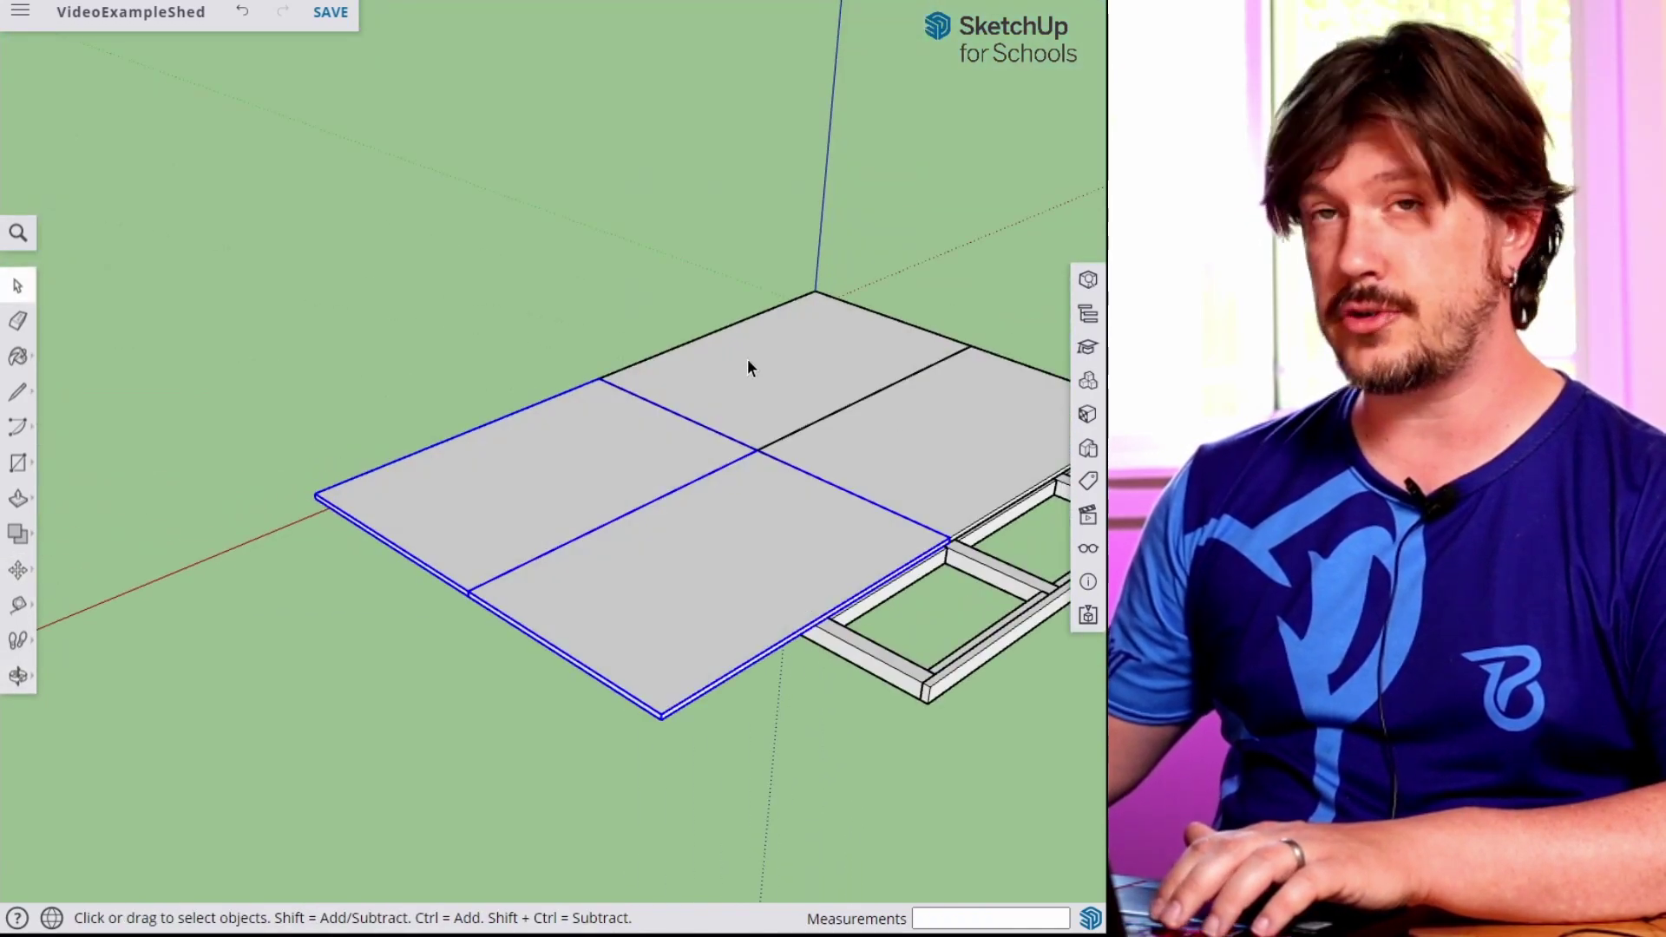
pyautogui.doubleClick(606, 640)
pyautogui.press('p')
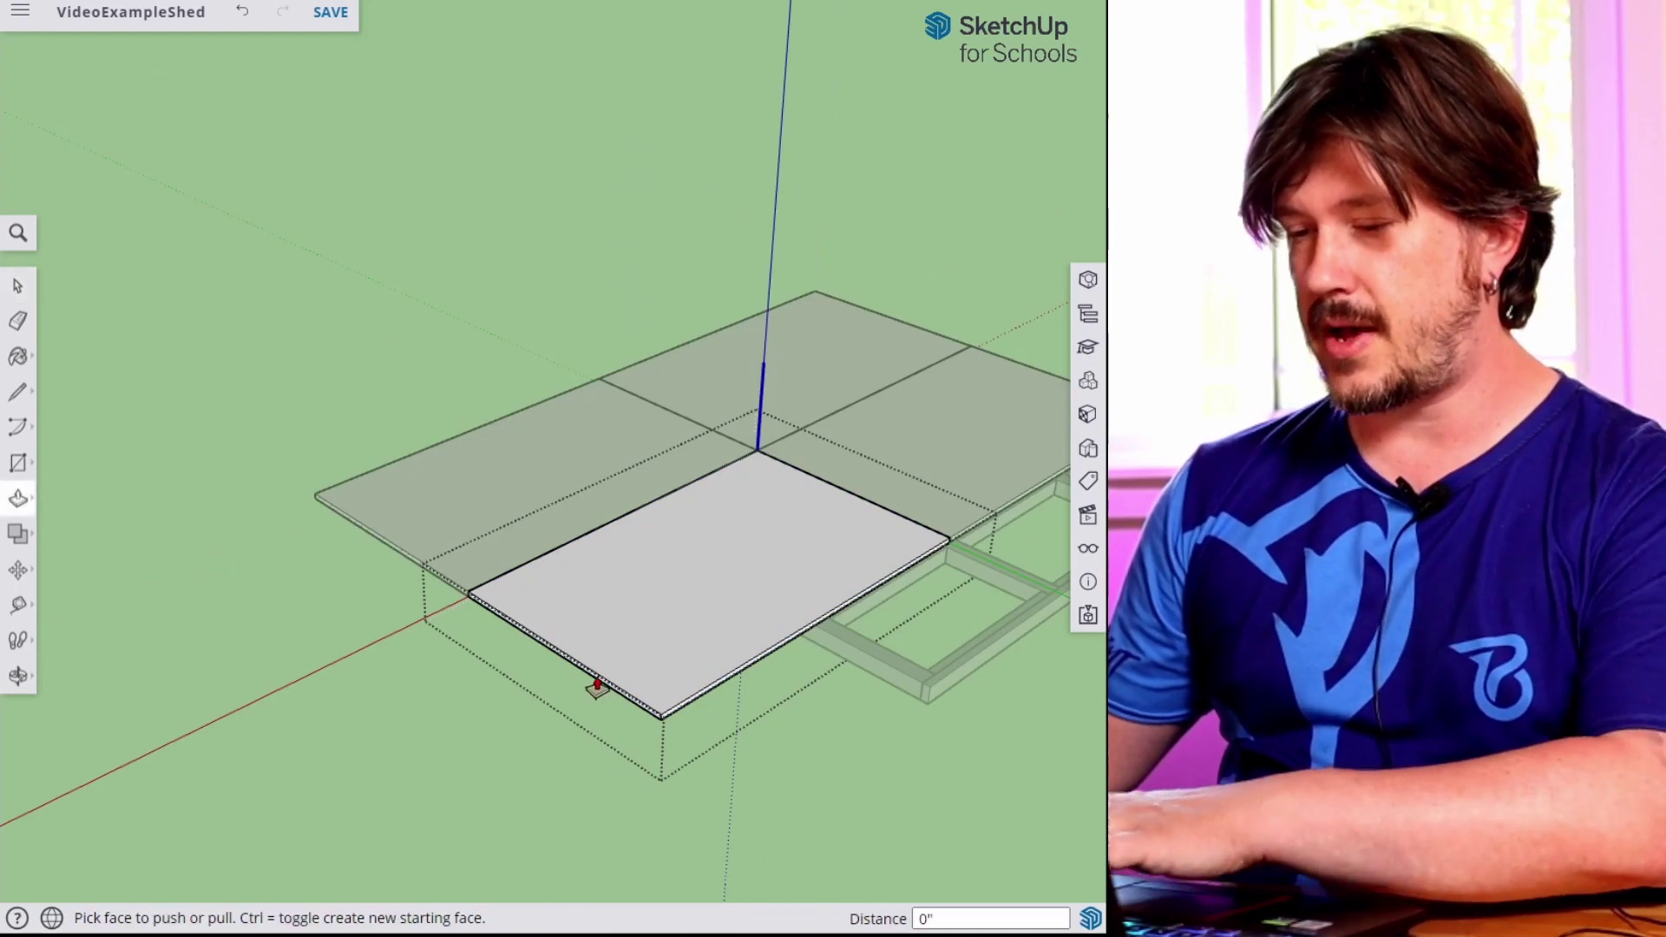
pyautogui.click(597, 677)
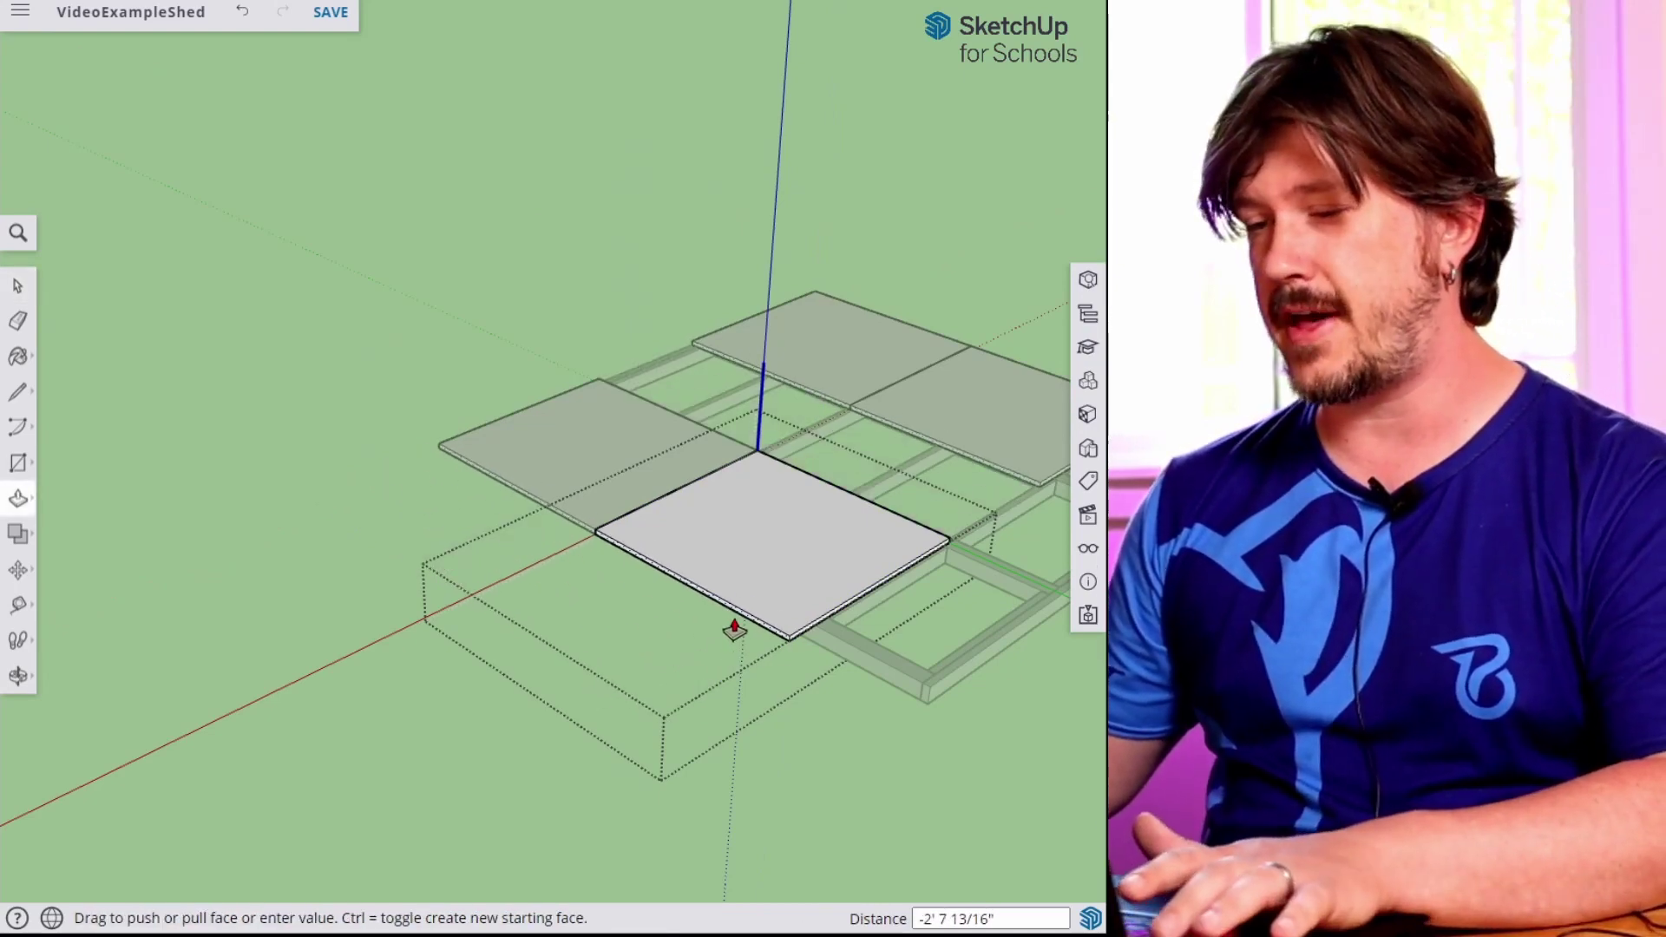
pyautogui.press('Escape')
pyautogui.press('space')
pyautogui.click(422, 309)
# Make the two overhanging Floor sheets unique from the original pair.
pyautogui.click(606, 518)
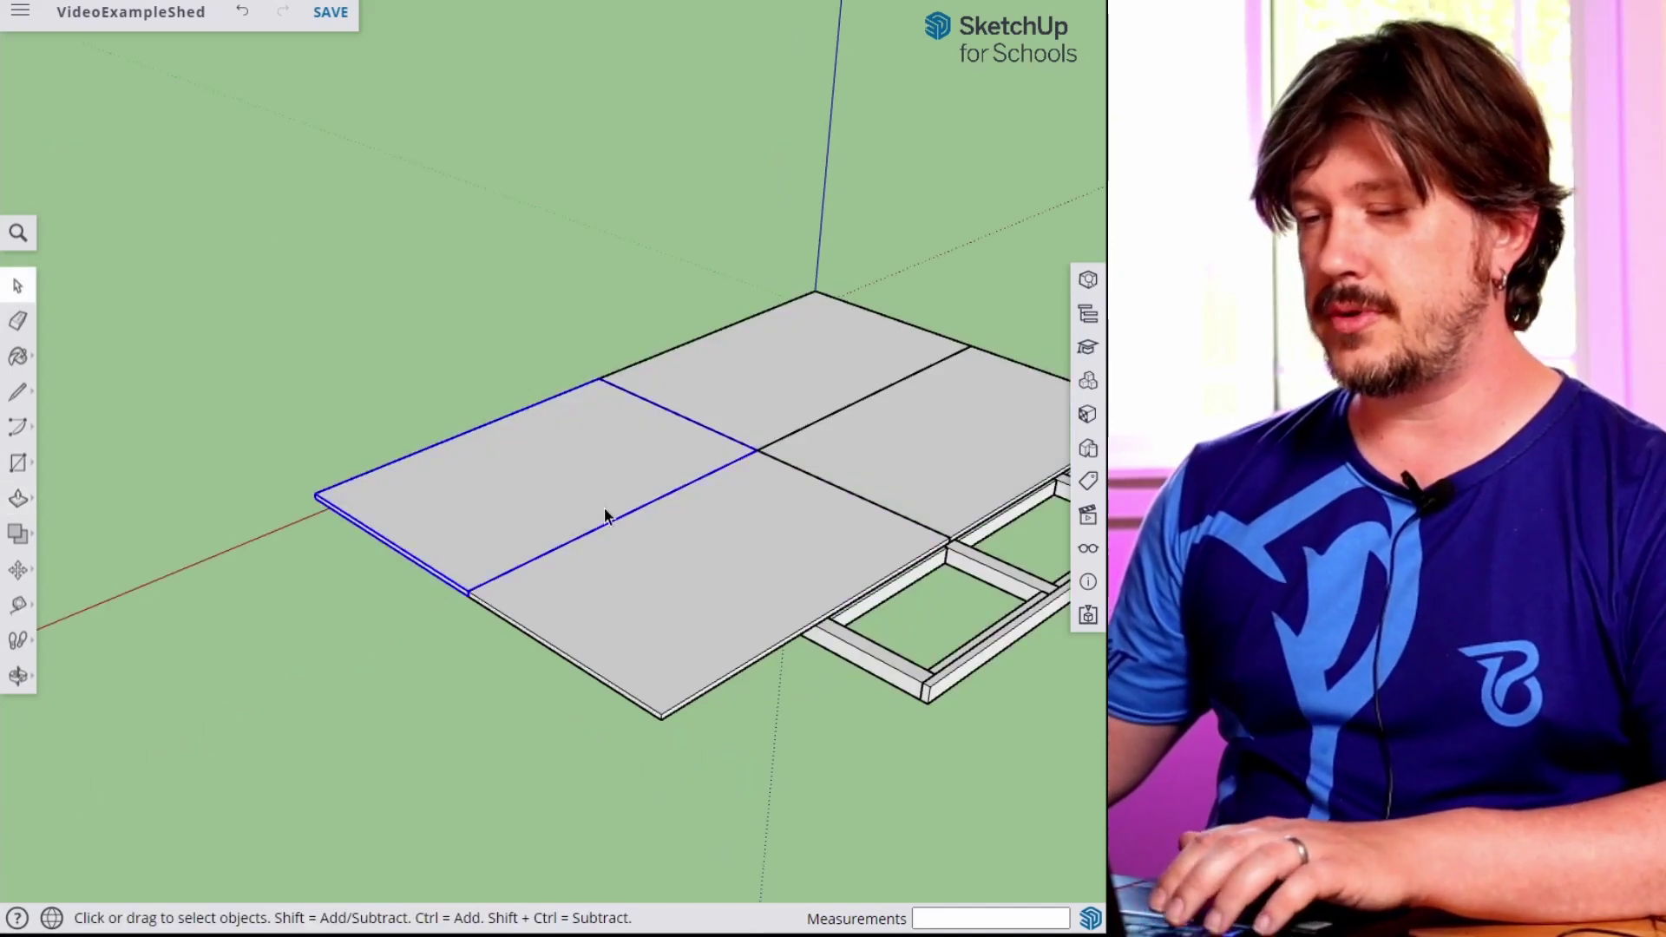
pyautogui.keyDown('shift'); pyautogui.click(739, 593); pyautogui.keyUp('shift')
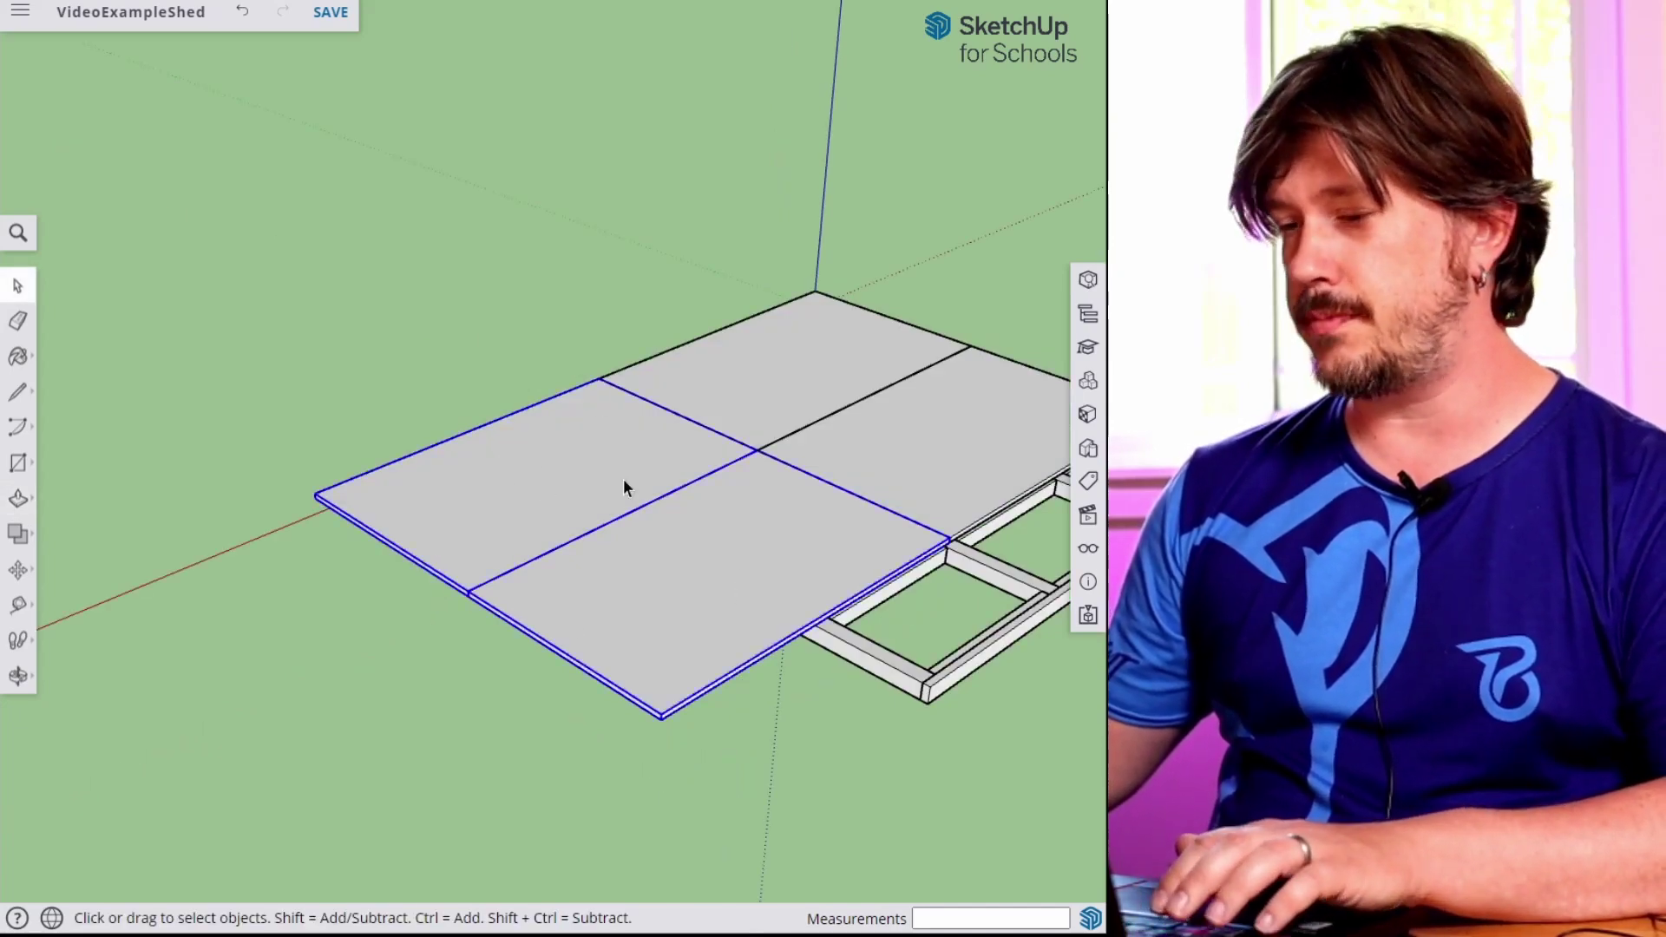
pyautogui.rightClick(770, 566)
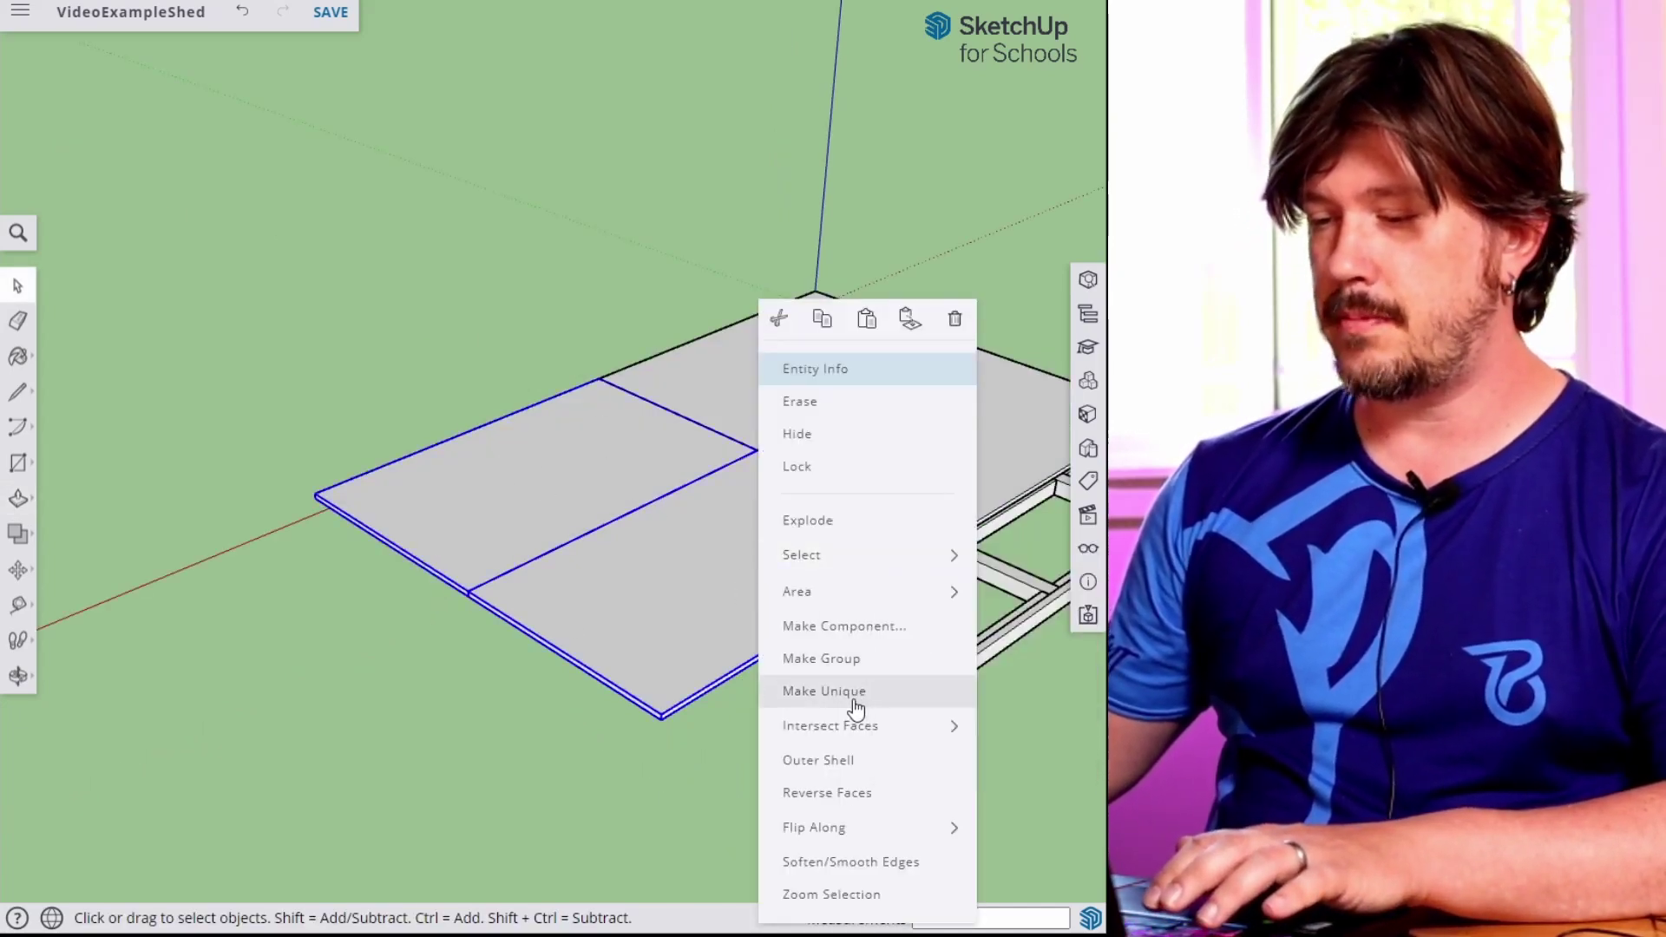
pyautogui.click(855, 707)
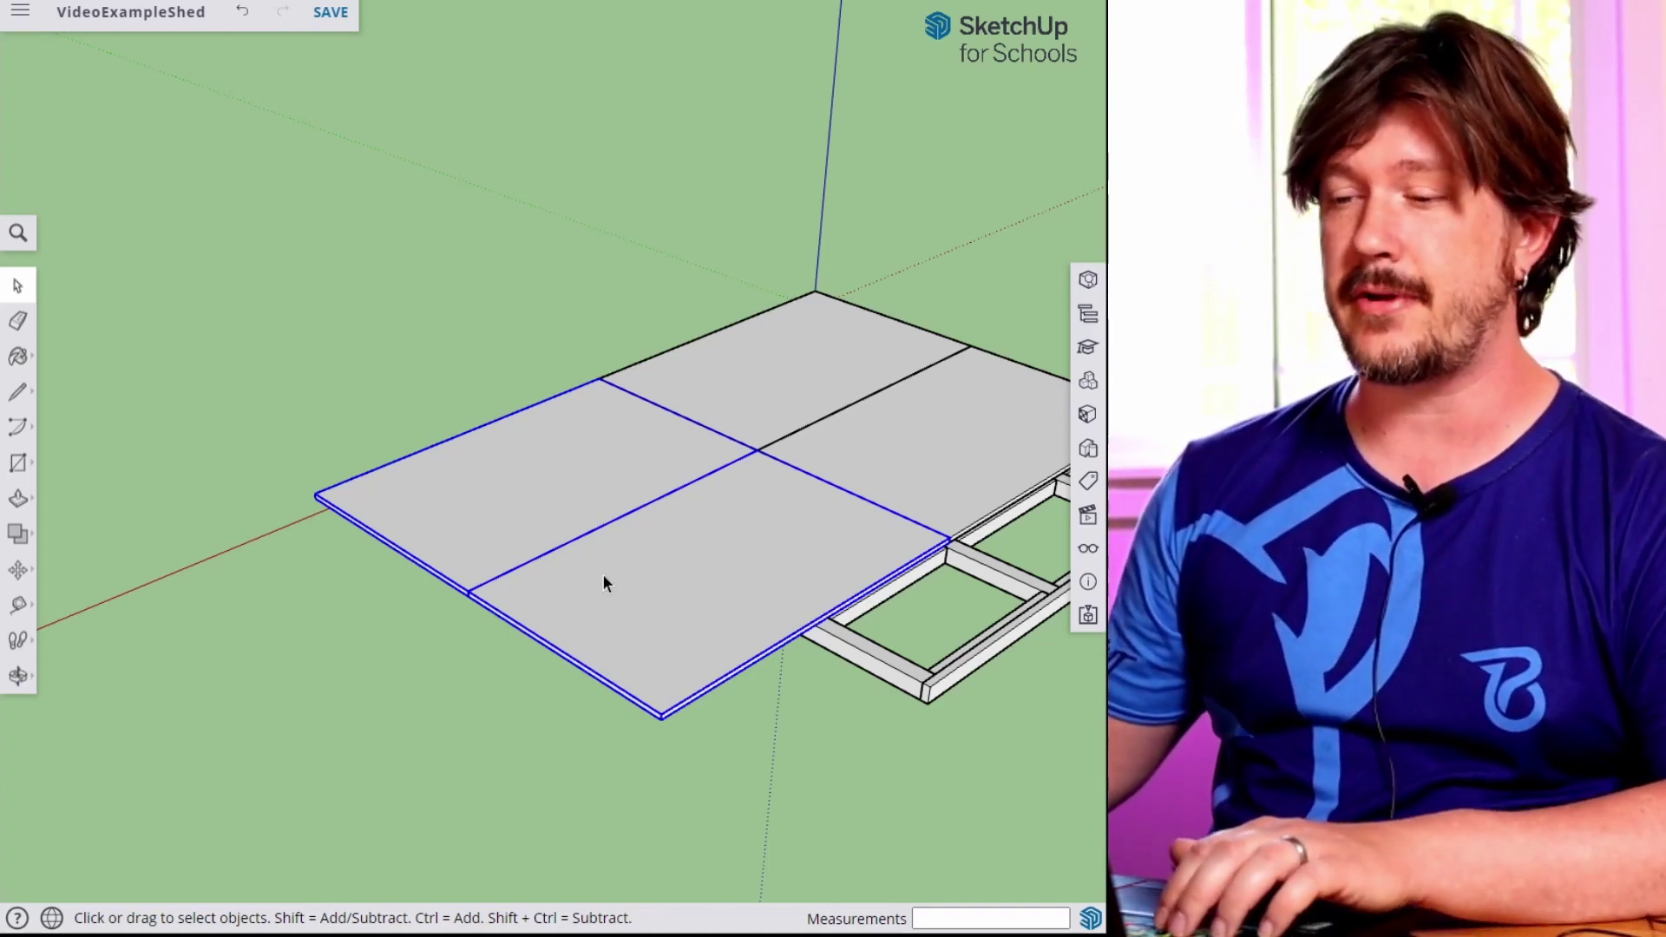
# Push the overhanging short end of the unique Floor sheets inward about 3' 2 13/16" so it sits flush with the frame's outer face.
pyautogui.click(602, 574)
pyautogui.doubleClick(647, 638)
pyautogui.scroll(3, 608, 660)
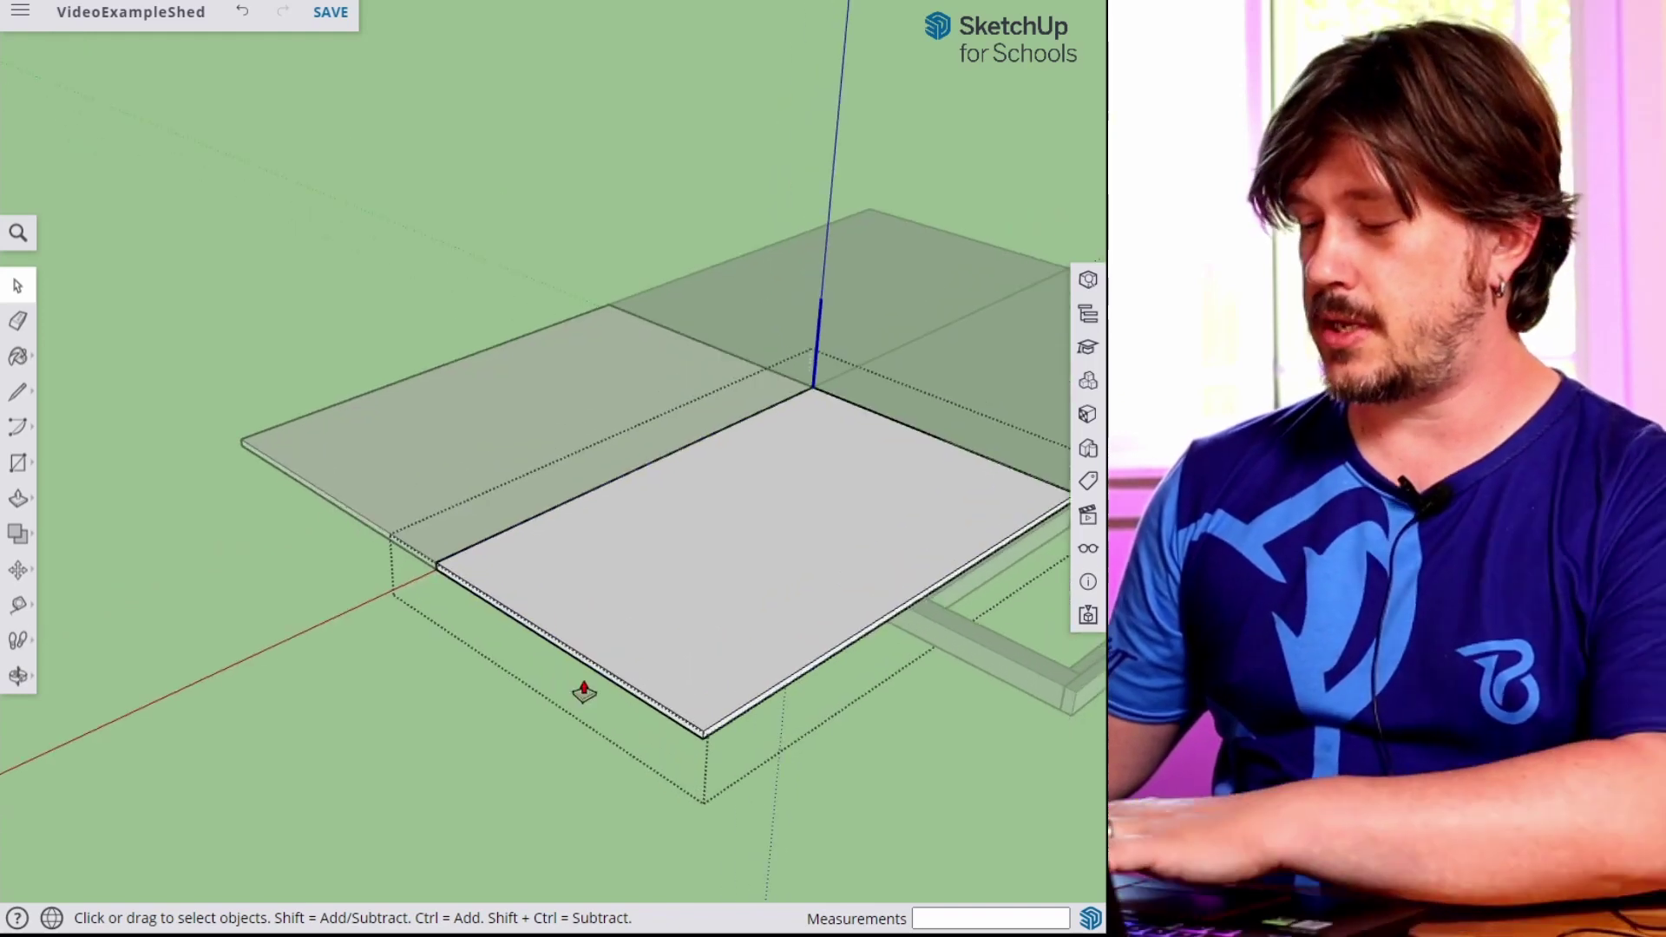
pyautogui.press('p')
pyautogui.moveTo(596, 681); pyautogui.dragTo(904, 626)
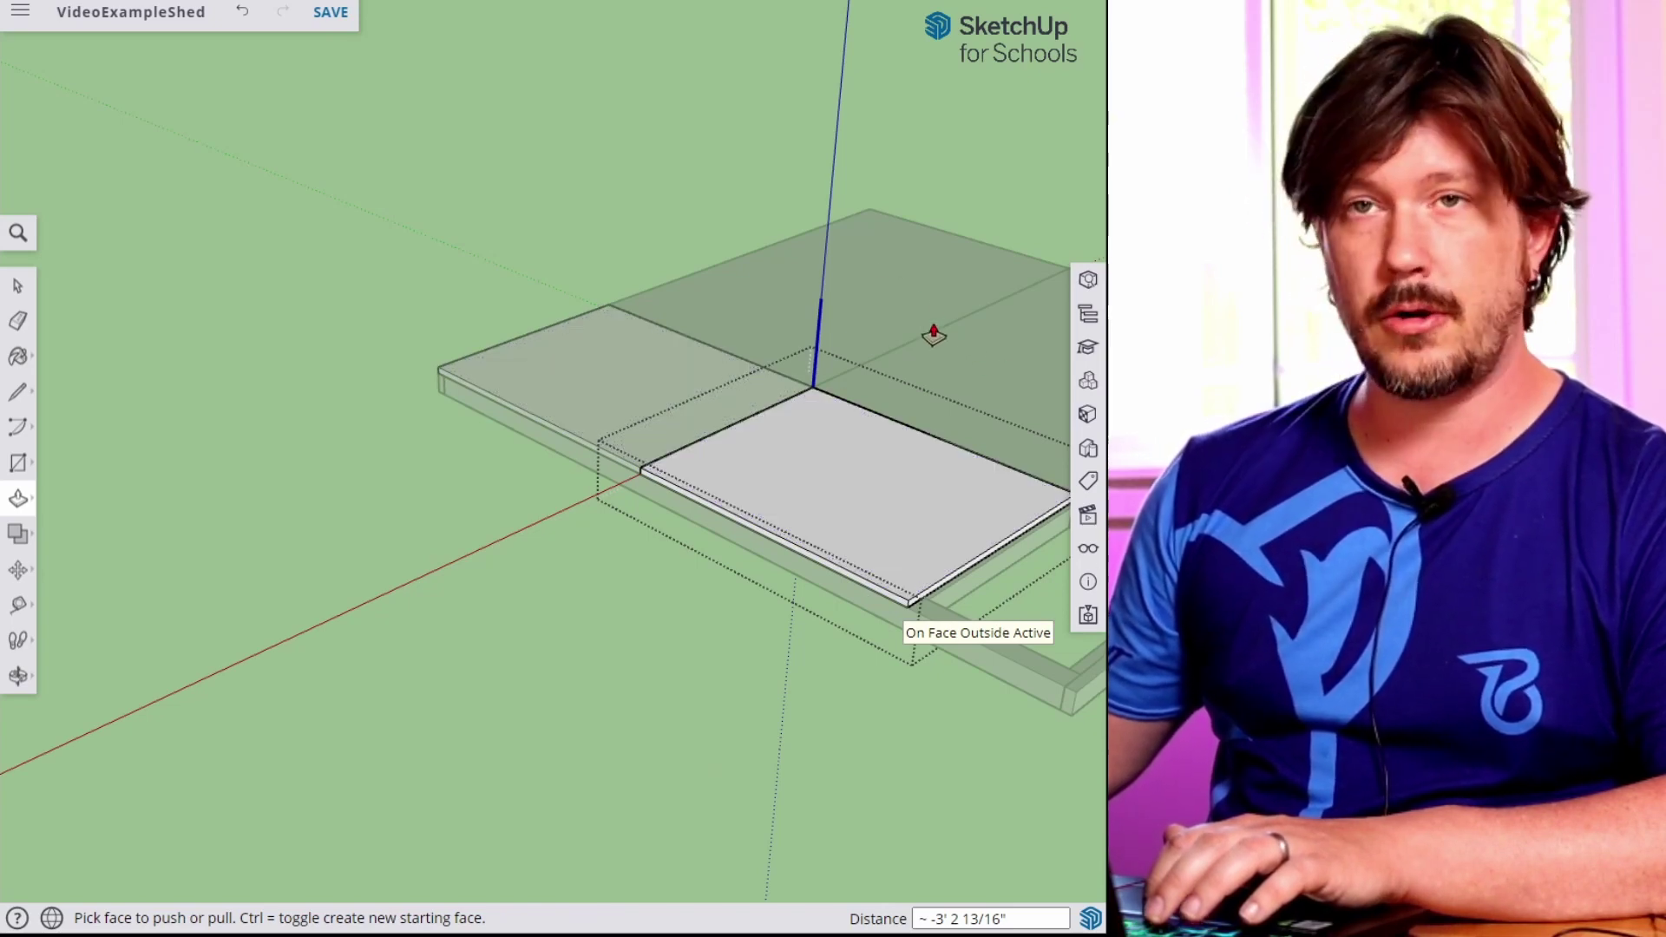
pyautogui.press('space')
pyautogui.press('Escape')
# Copy the two Floor sheets beside the uncovered joist row 4' across the frame, butting against the originals' long edges.
pyautogui.moveTo(859, 550); pyautogui.dragTo(398, 404, button='middle')
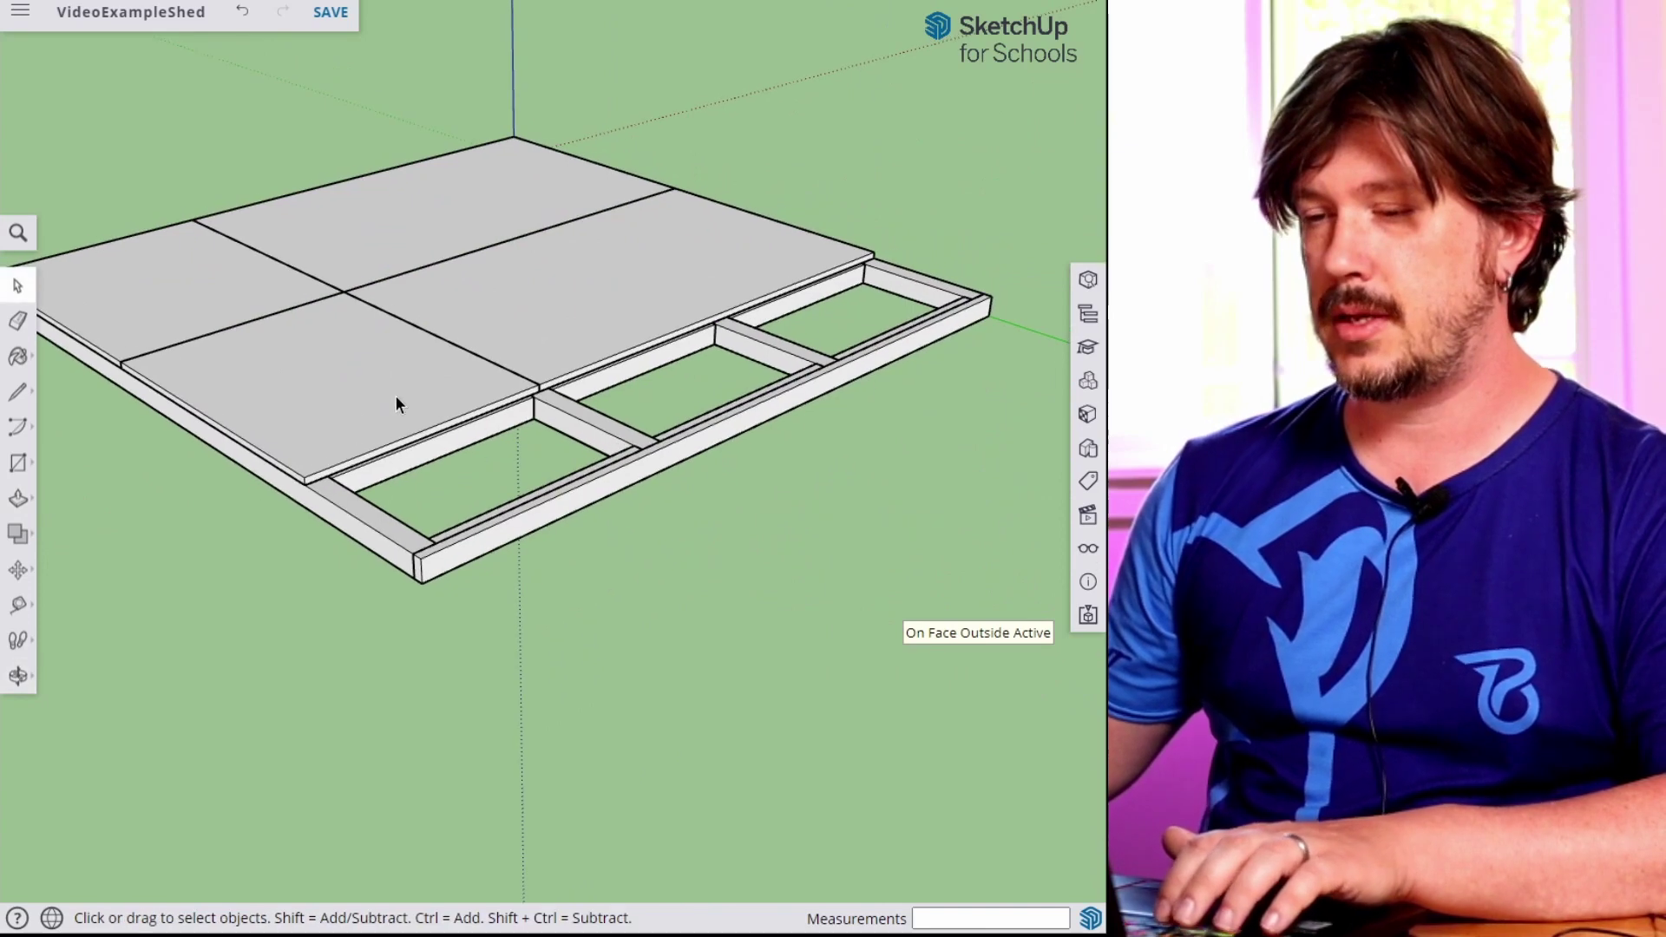
pyautogui.click(398, 402)
pyautogui.keyDown('shift'); pyautogui.click(618, 304); pyautogui.keyUp('shift')
pyautogui.scroll(3, 418, 451)
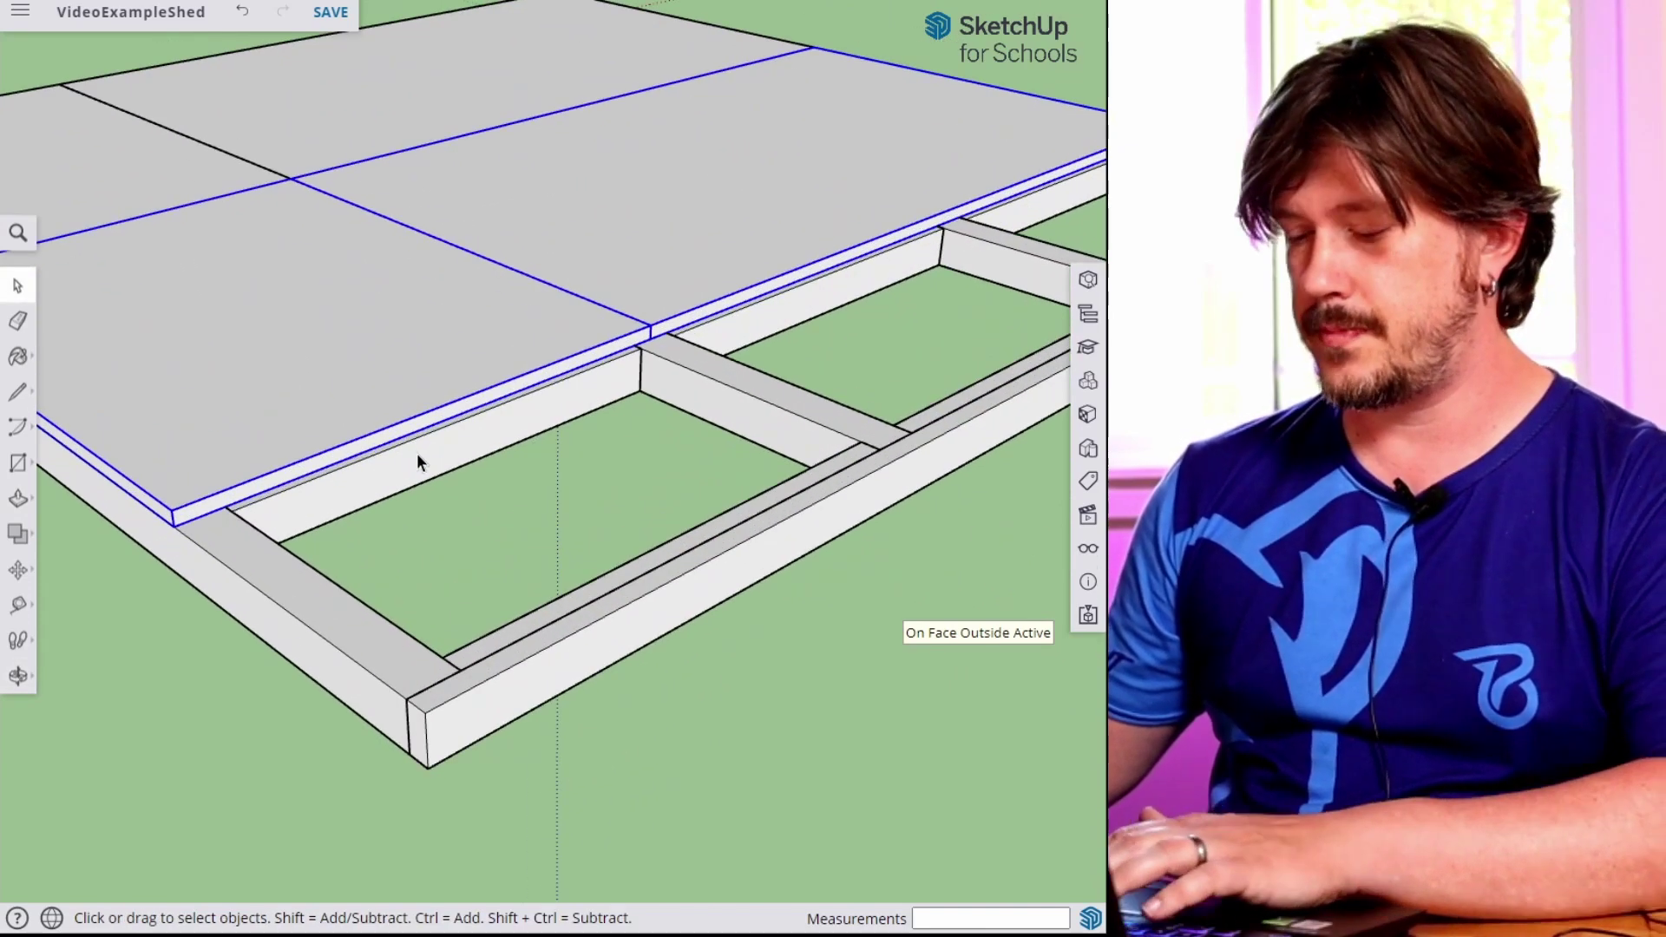
pyautogui.press('m')
pyautogui.moveTo(304, 468); pyautogui.dragTo(283, 387, button='middle')
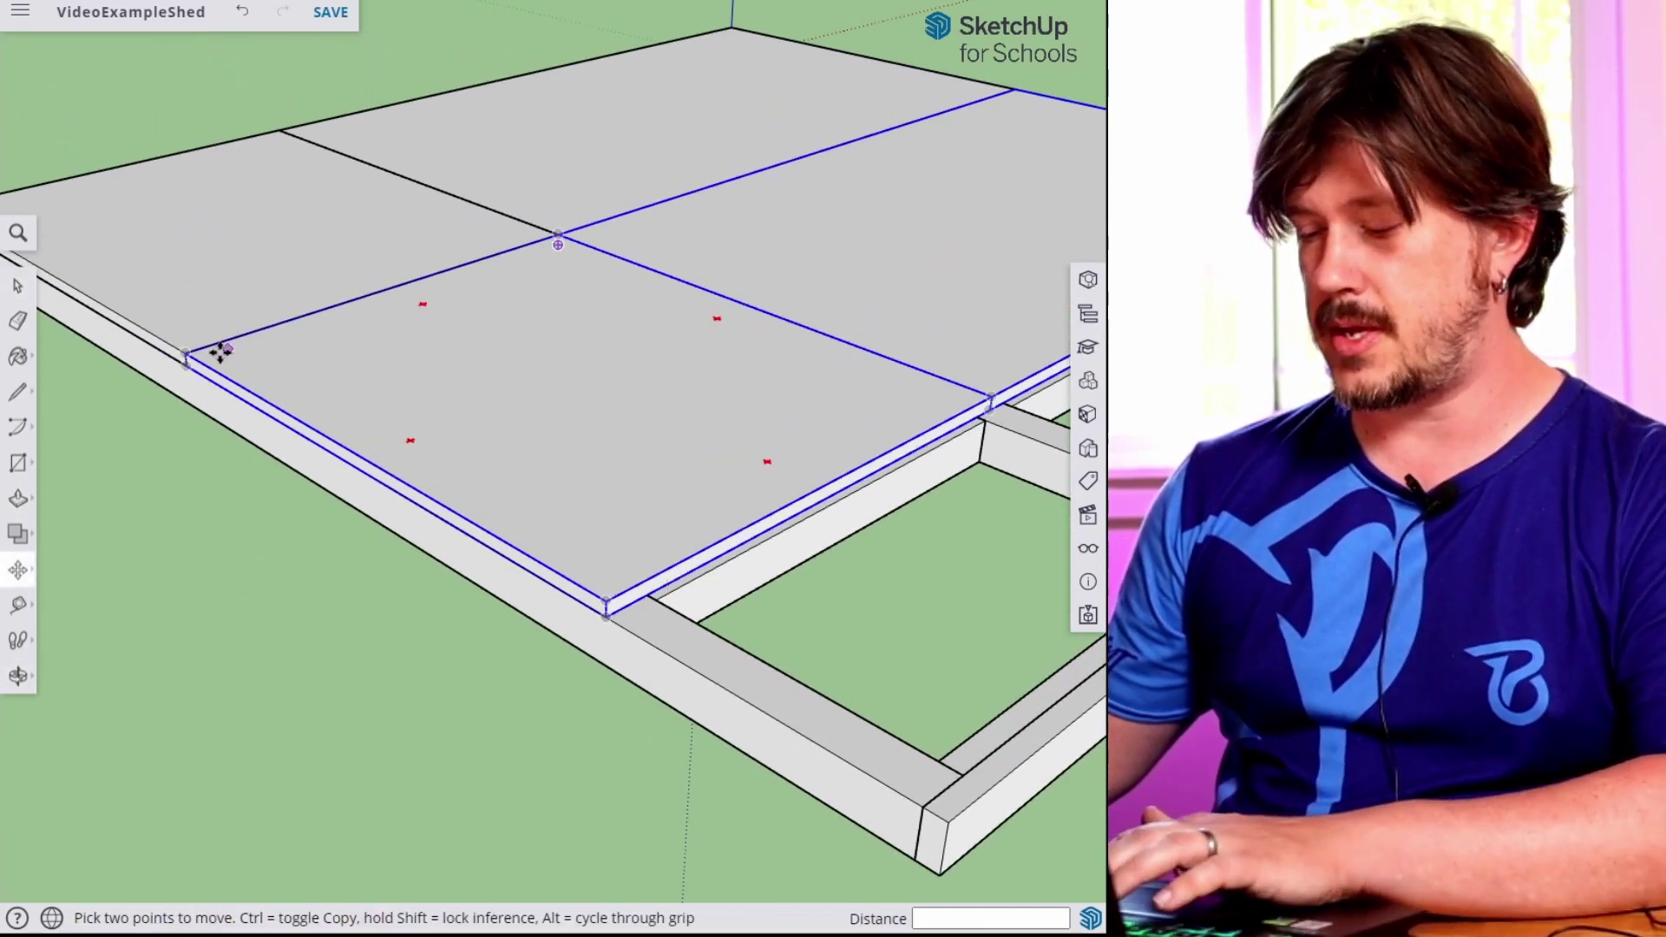
pyautogui.press('ctrl')
pyautogui.click(186, 355)
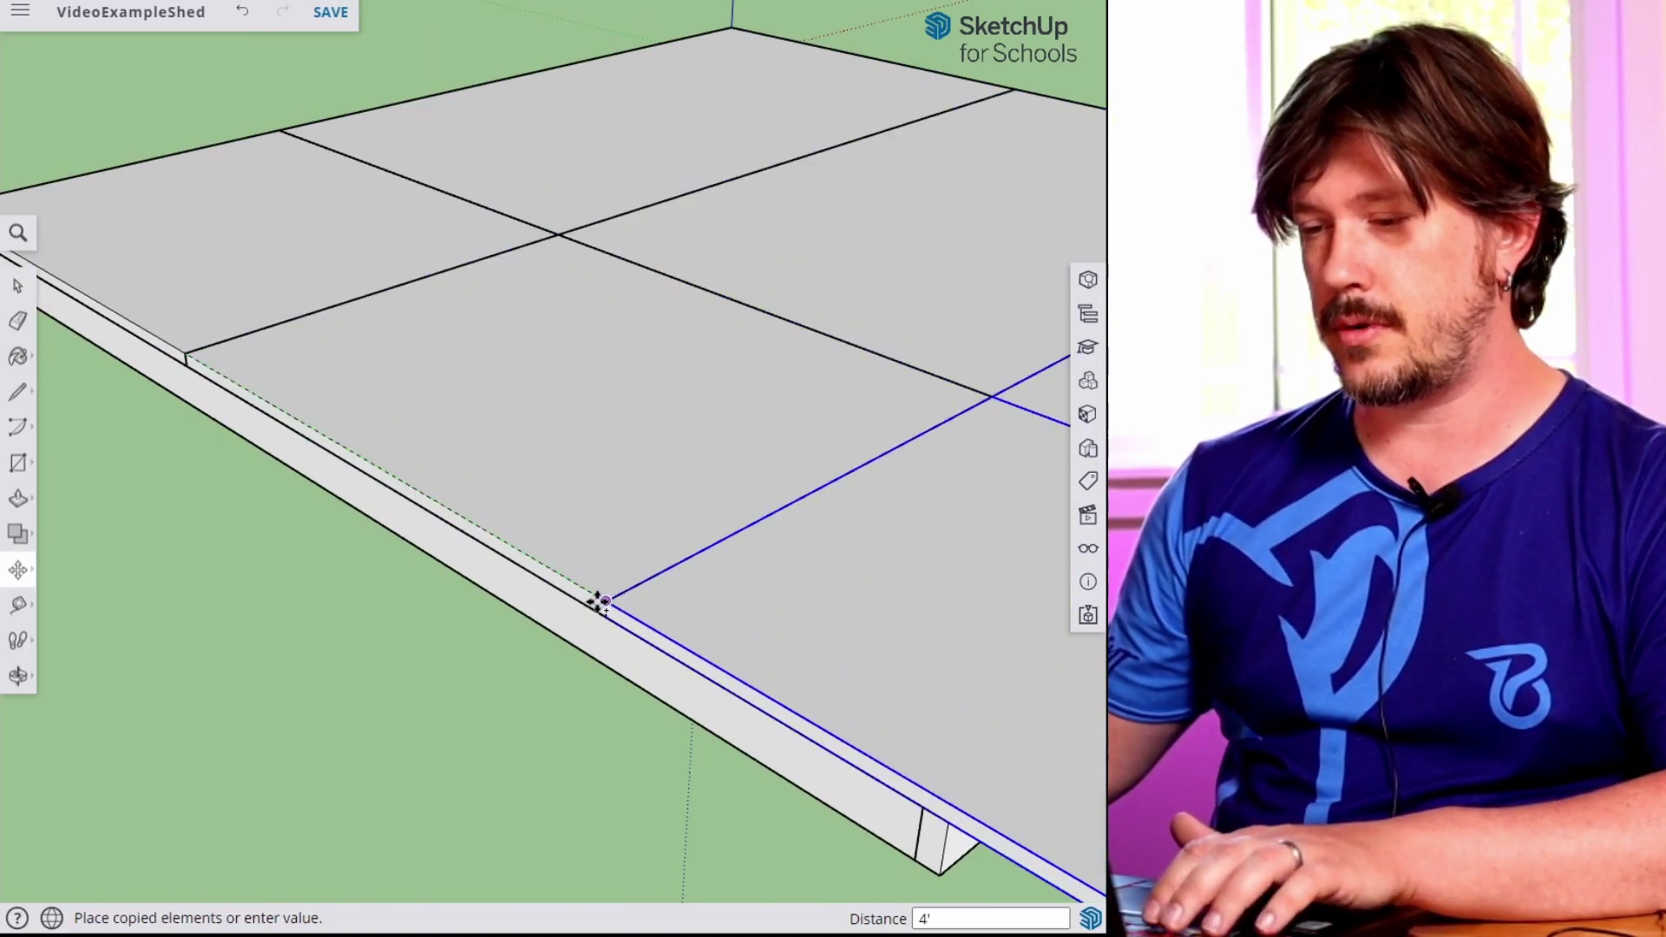
pyautogui.click(603, 599)
pyautogui.press('space')
# Make the two newly copied Floor sheets that overhang the frame's long side unique, handling each sheet separately.
pyautogui.moveTo(889, 660); pyautogui.dragTo(610, 593, button='middle')
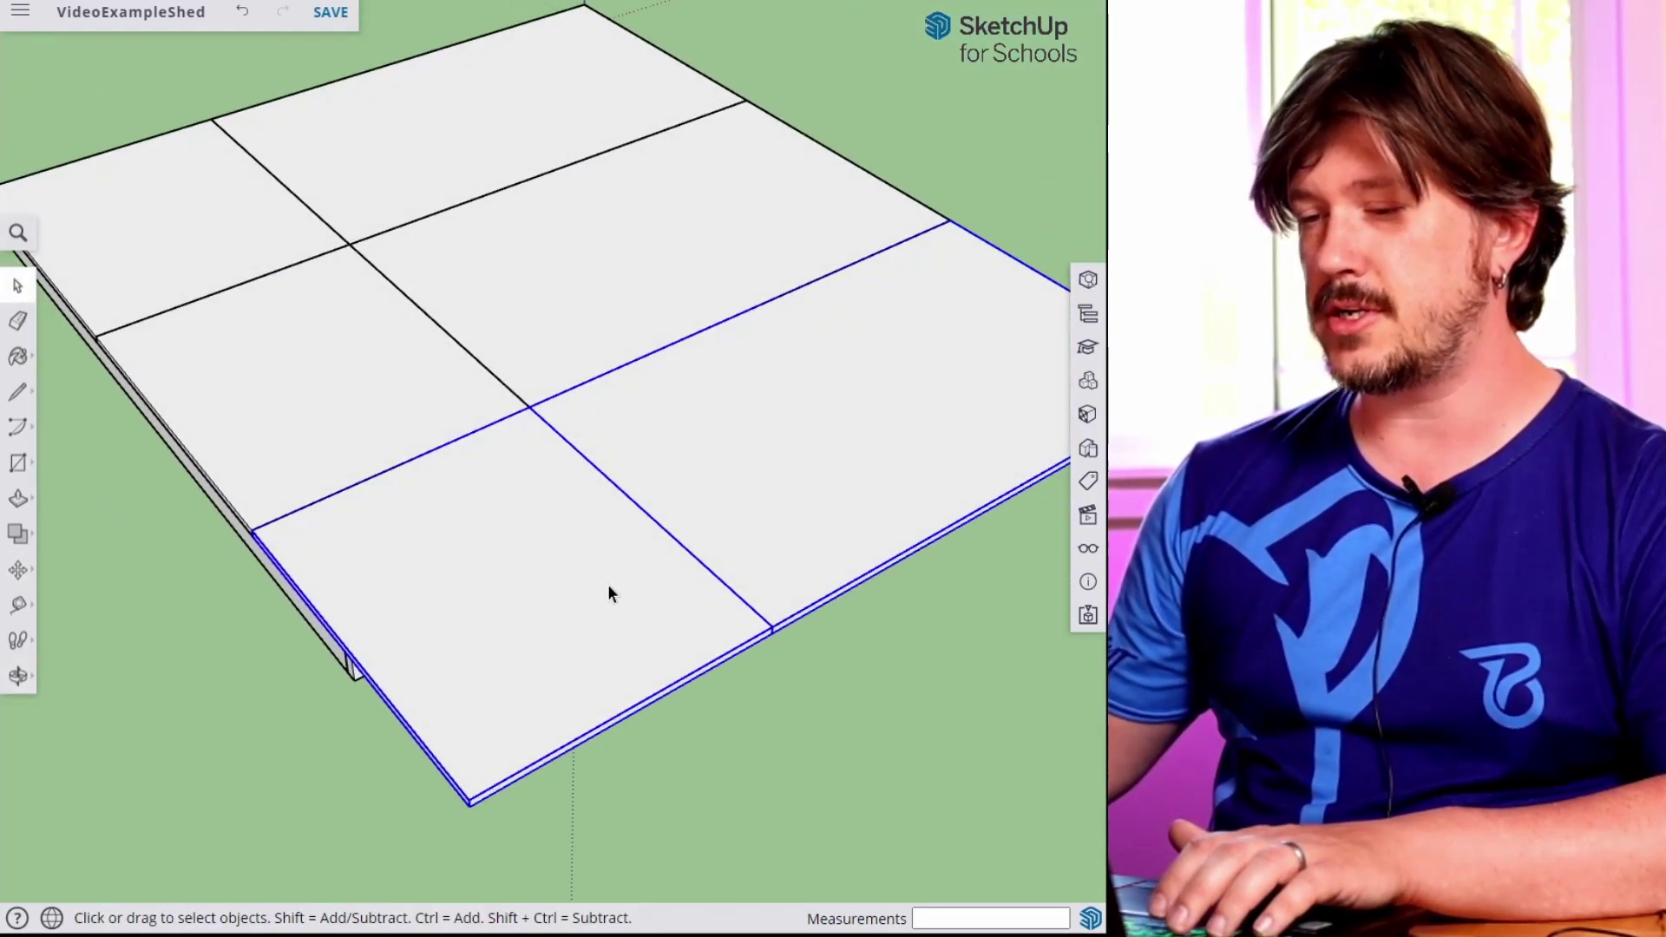
pyautogui.rightClick(609, 587)
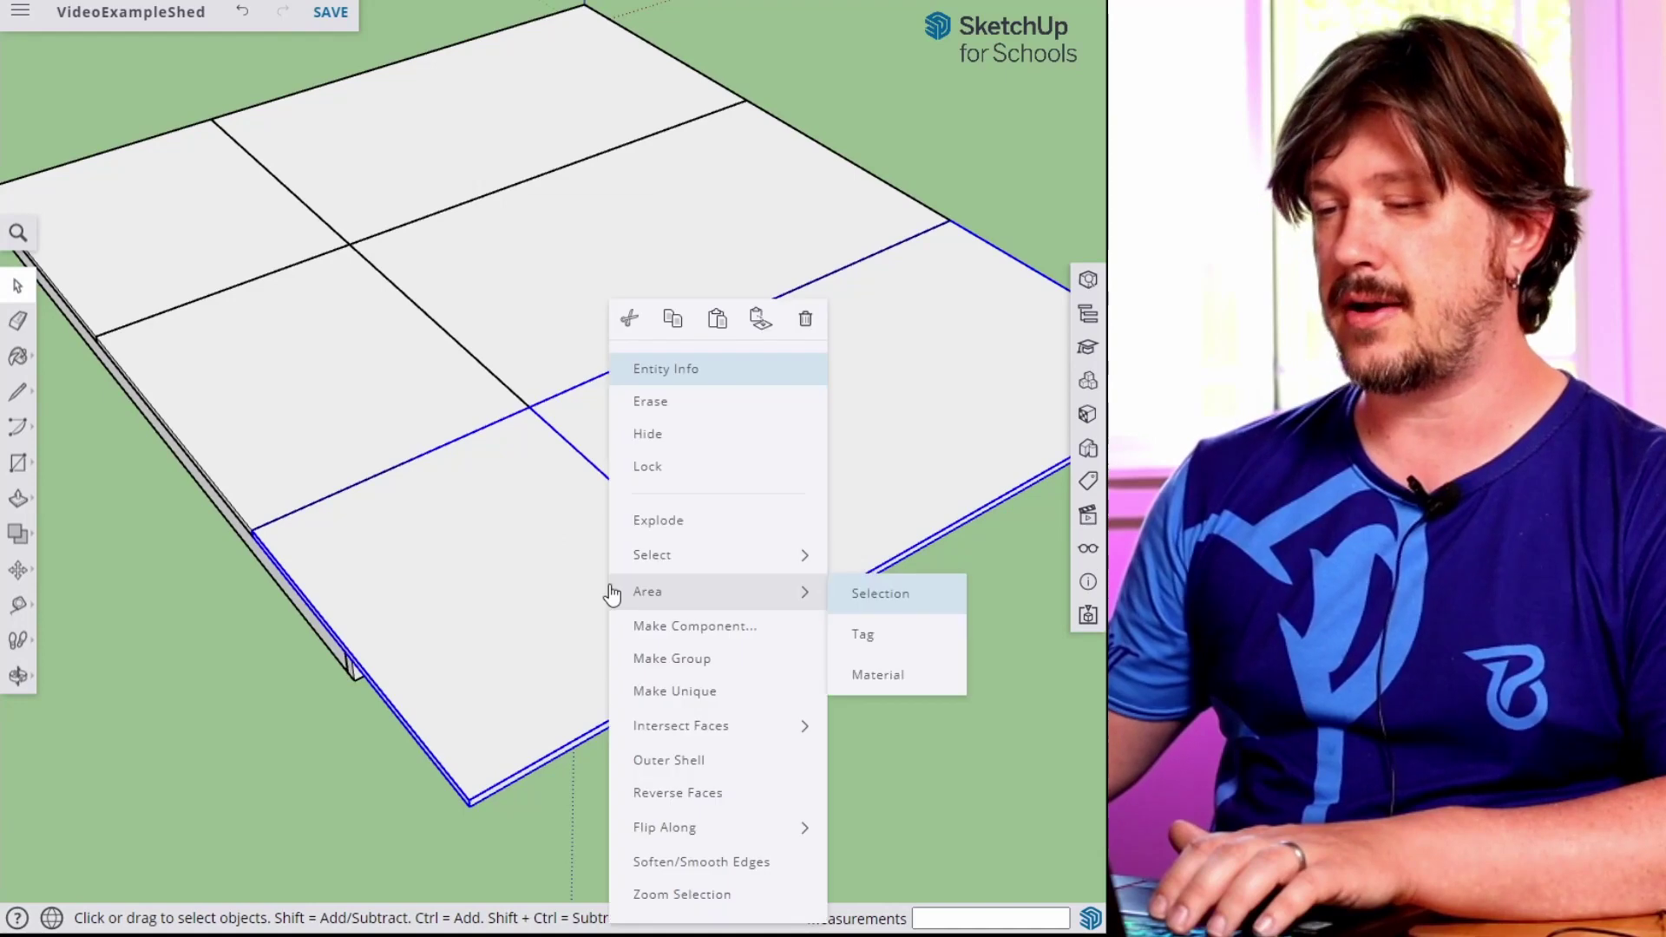
pyautogui.click(717, 697)
pyautogui.click(814, 715)
pyautogui.click(755, 632)
pyautogui.click(774, 614)
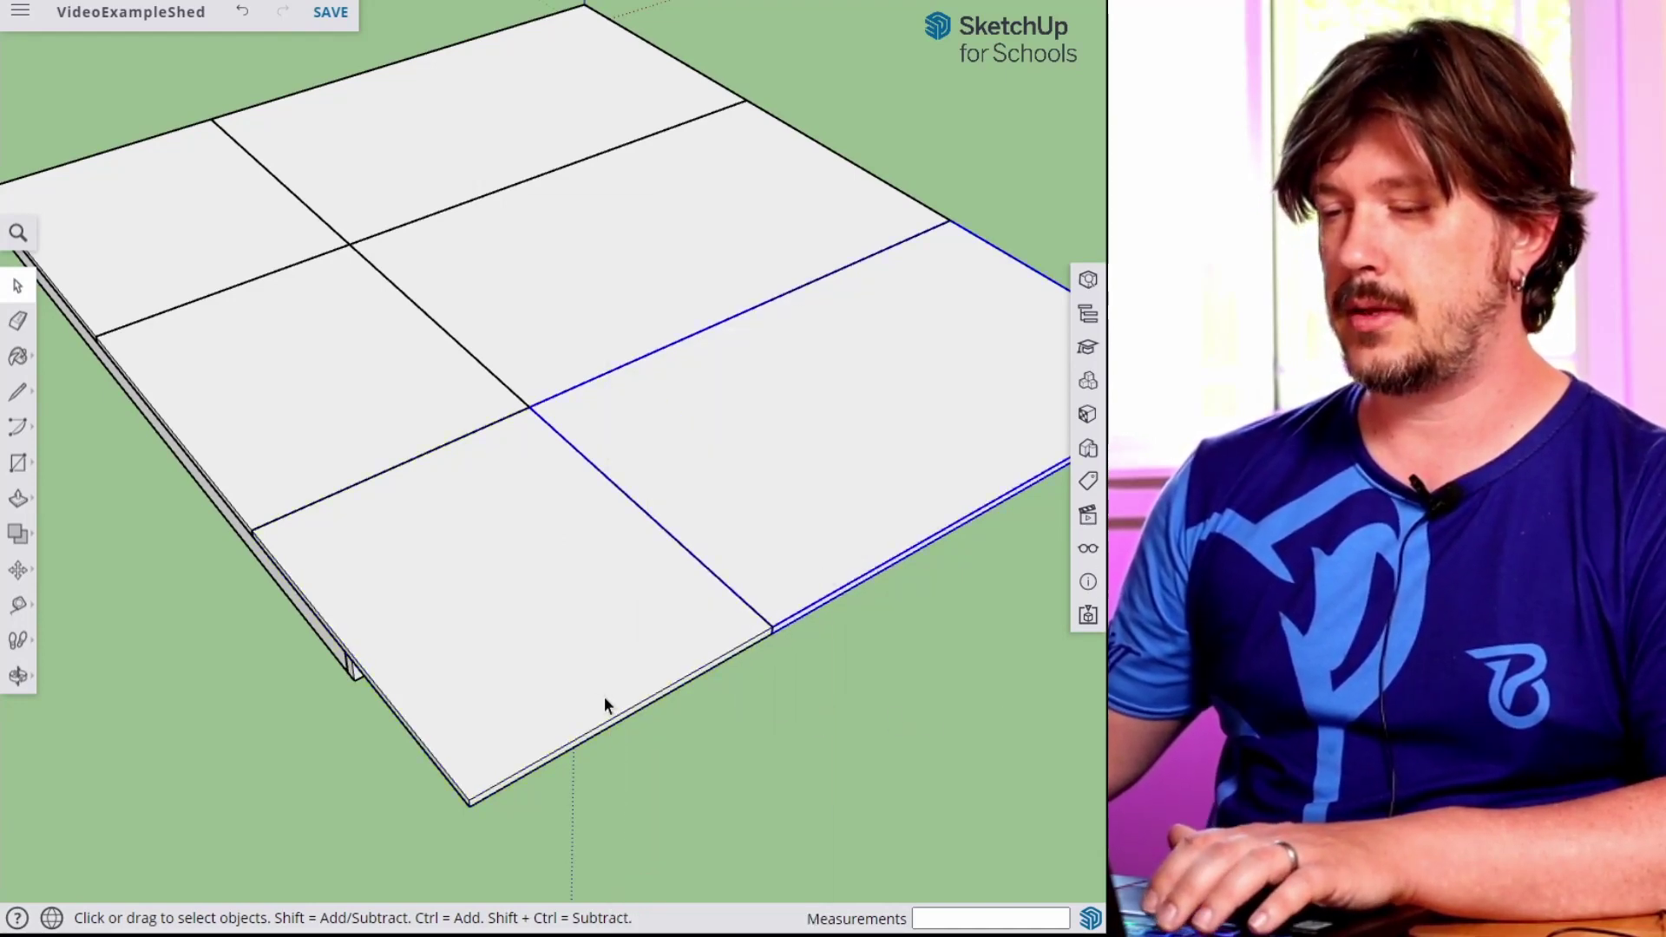
# Push the overhanging long edge of the shorter copied Floor sheet inward until it is flush with the frame's outer face.
pyautogui.scroll(3, 580, 699)
pyautogui.doubleClick(593, 643)
pyautogui.press('p')
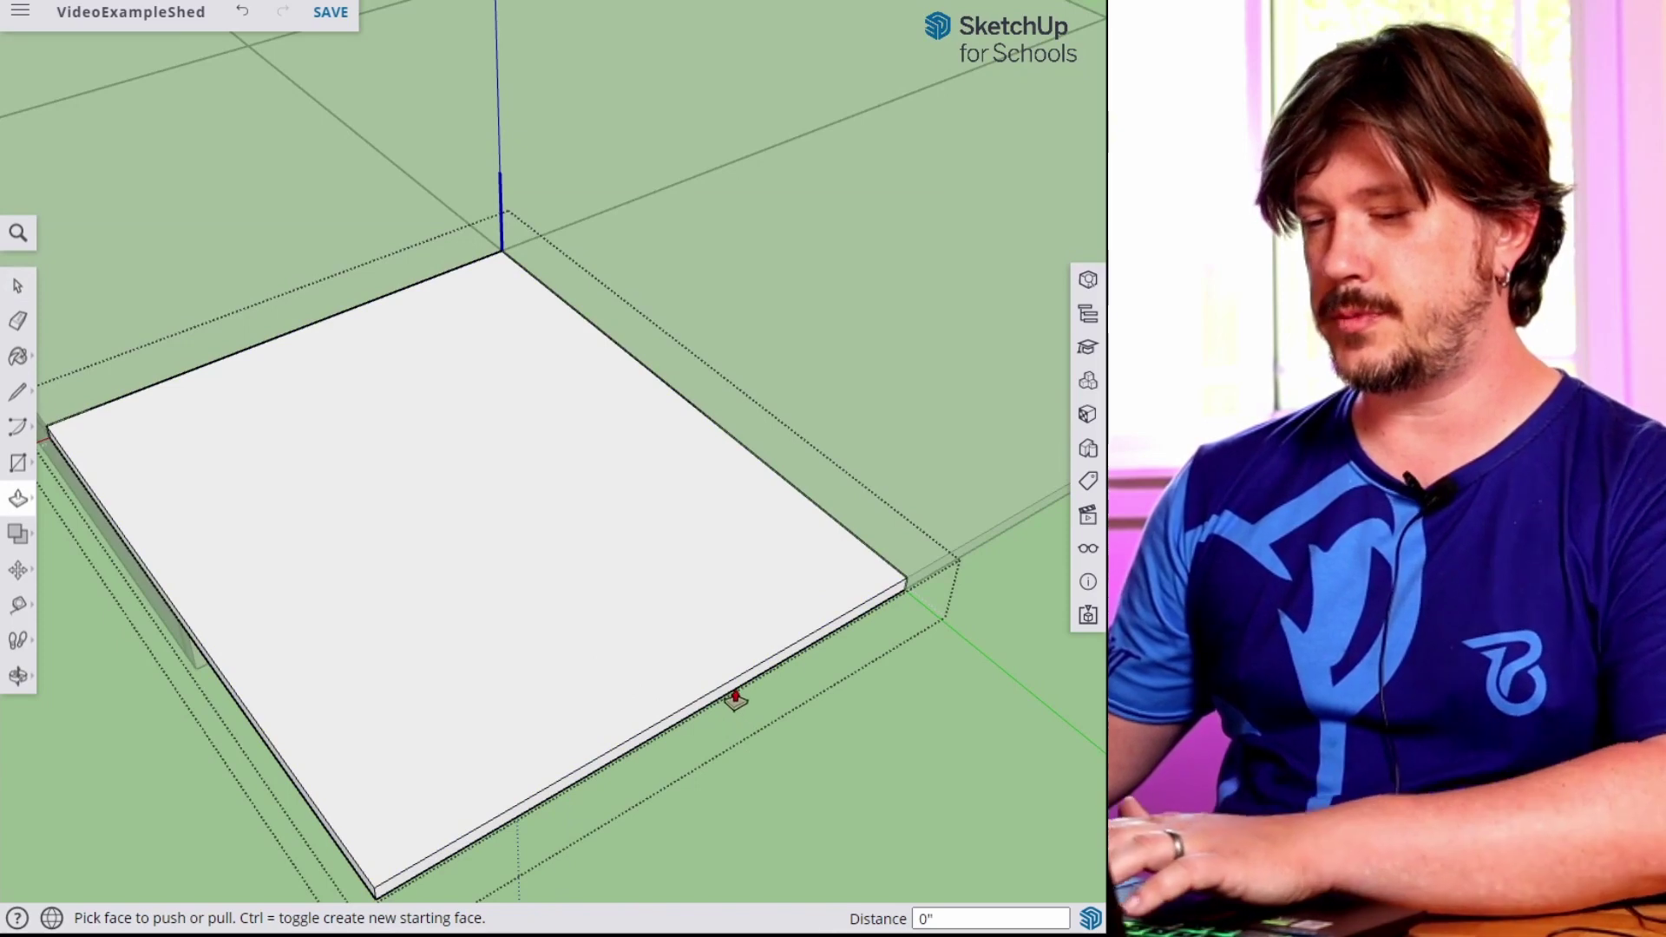
pyautogui.click(736, 699)
pyautogui.click(260, 629)
pyautogui.press('space')
# Push the overhanging long edge of the longer copied Floor sheet inward 2' to align it with the frame's outer face.
pyautogui.moveTo(868, 484); pyautogui.dragTo(555, 438, button='middle')
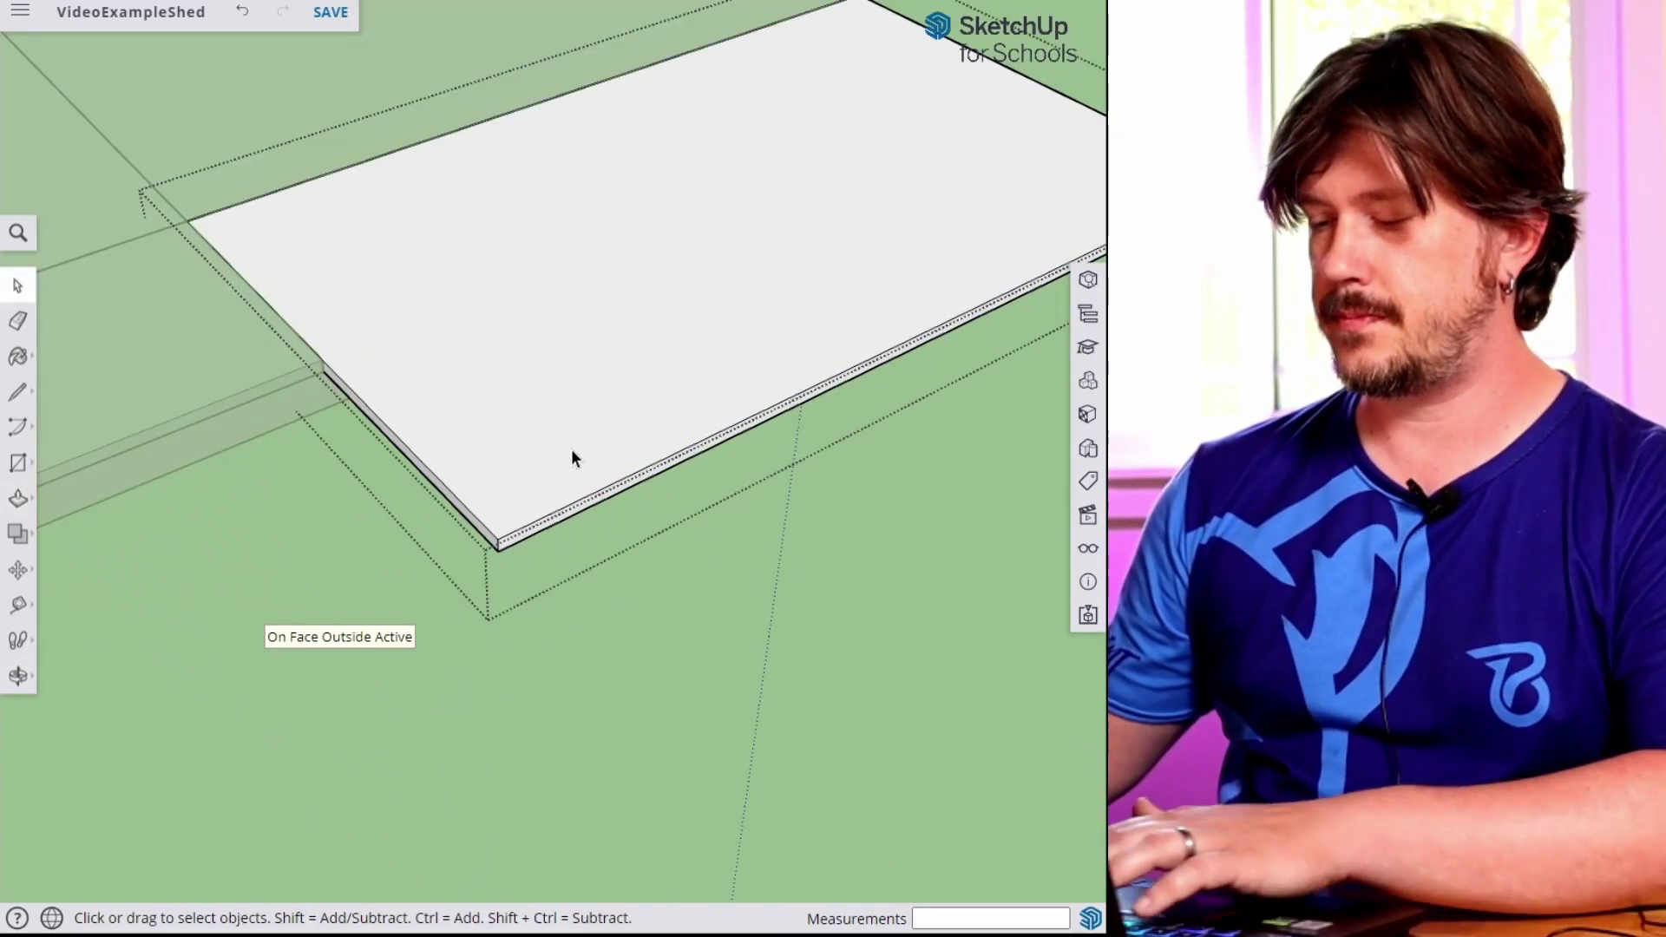
pyautogui.press('p')
pyautogui.click(598, 506)
pyautogui.click(251, 430)
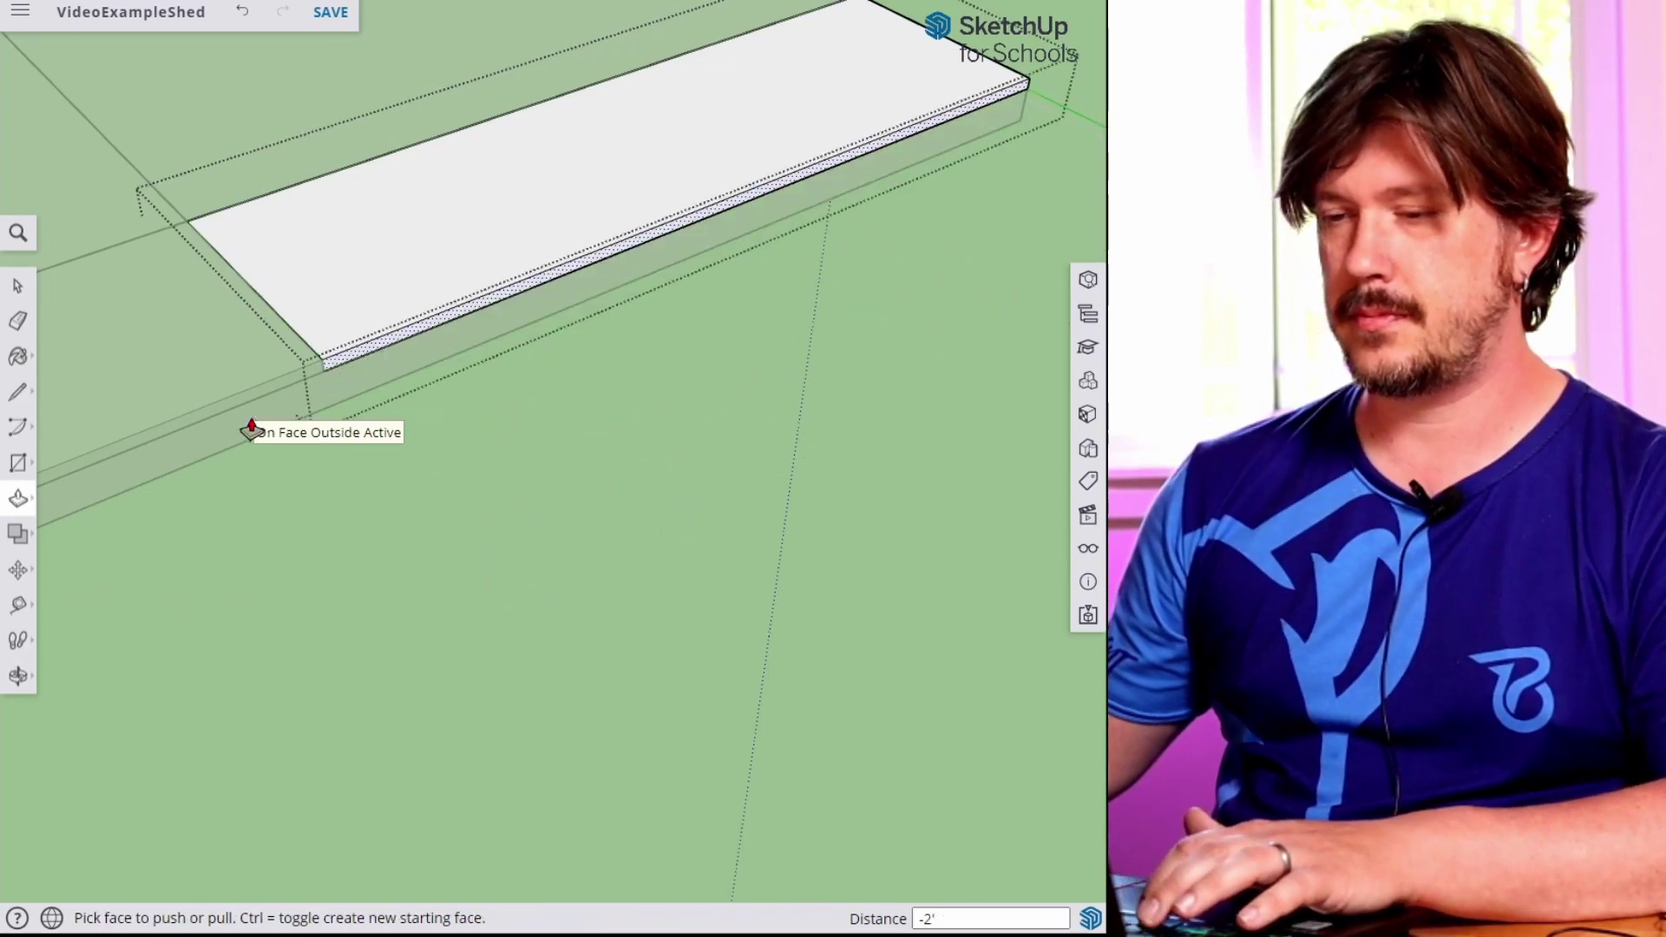
pyautogui.press('space')
pyautogui.scroll(-3, 379, 524)
# Examine the assembled floor from above, from the side and from underneath, checking the sheets, beams and joists.
pyautogui.moveTo(380, 524); pyautogui.dragTo(690, 638, button='middle')
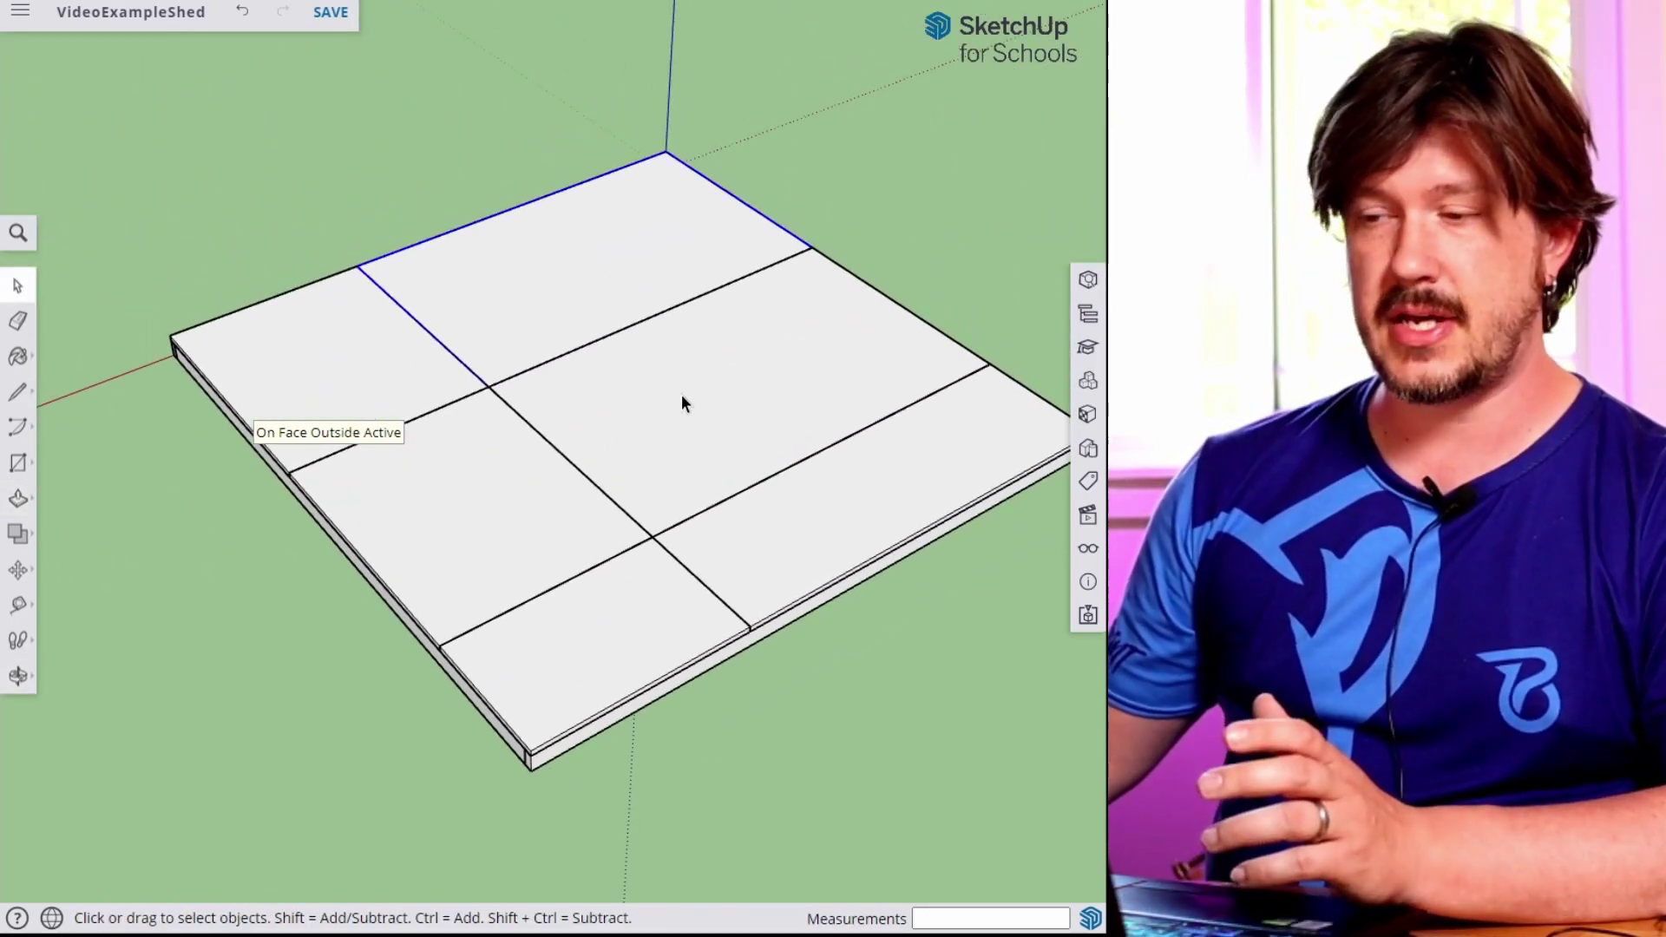
pyautogui.doubleClick(522, 264)
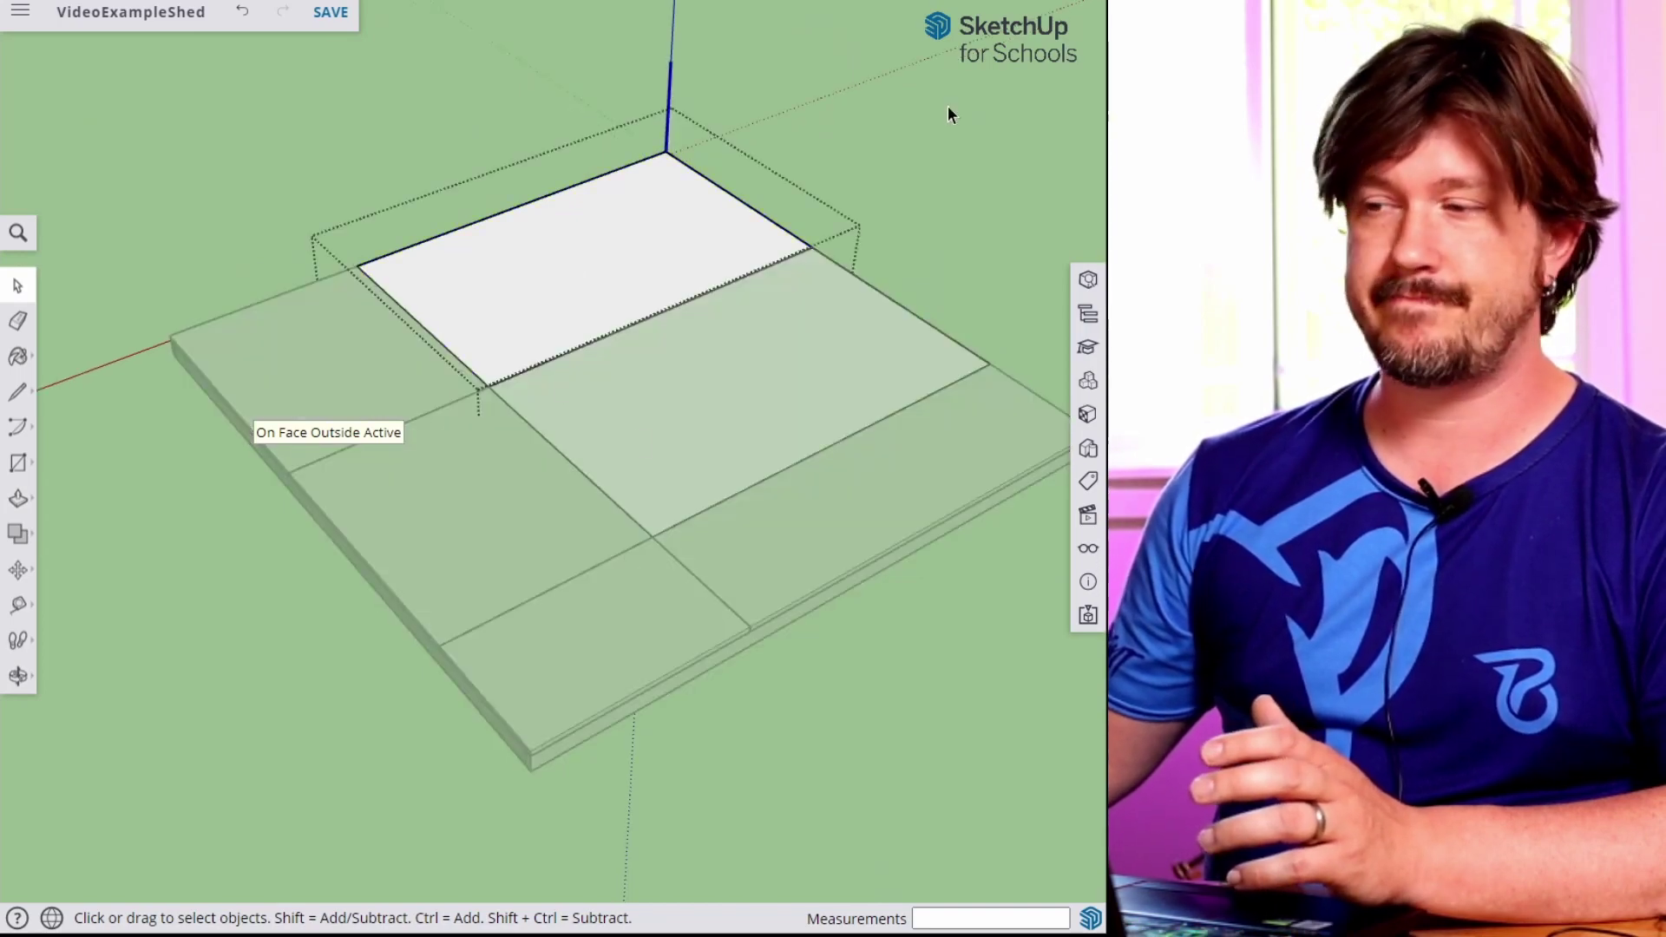
pyautogui.click(950, 168)
pyautogui.moveTo(882, 510); pyautogui.dragTo(533, 267, button='middle')
pyautogui.moveTo(522, 343); pyautogui.dragTo(431, 496, button='middle')
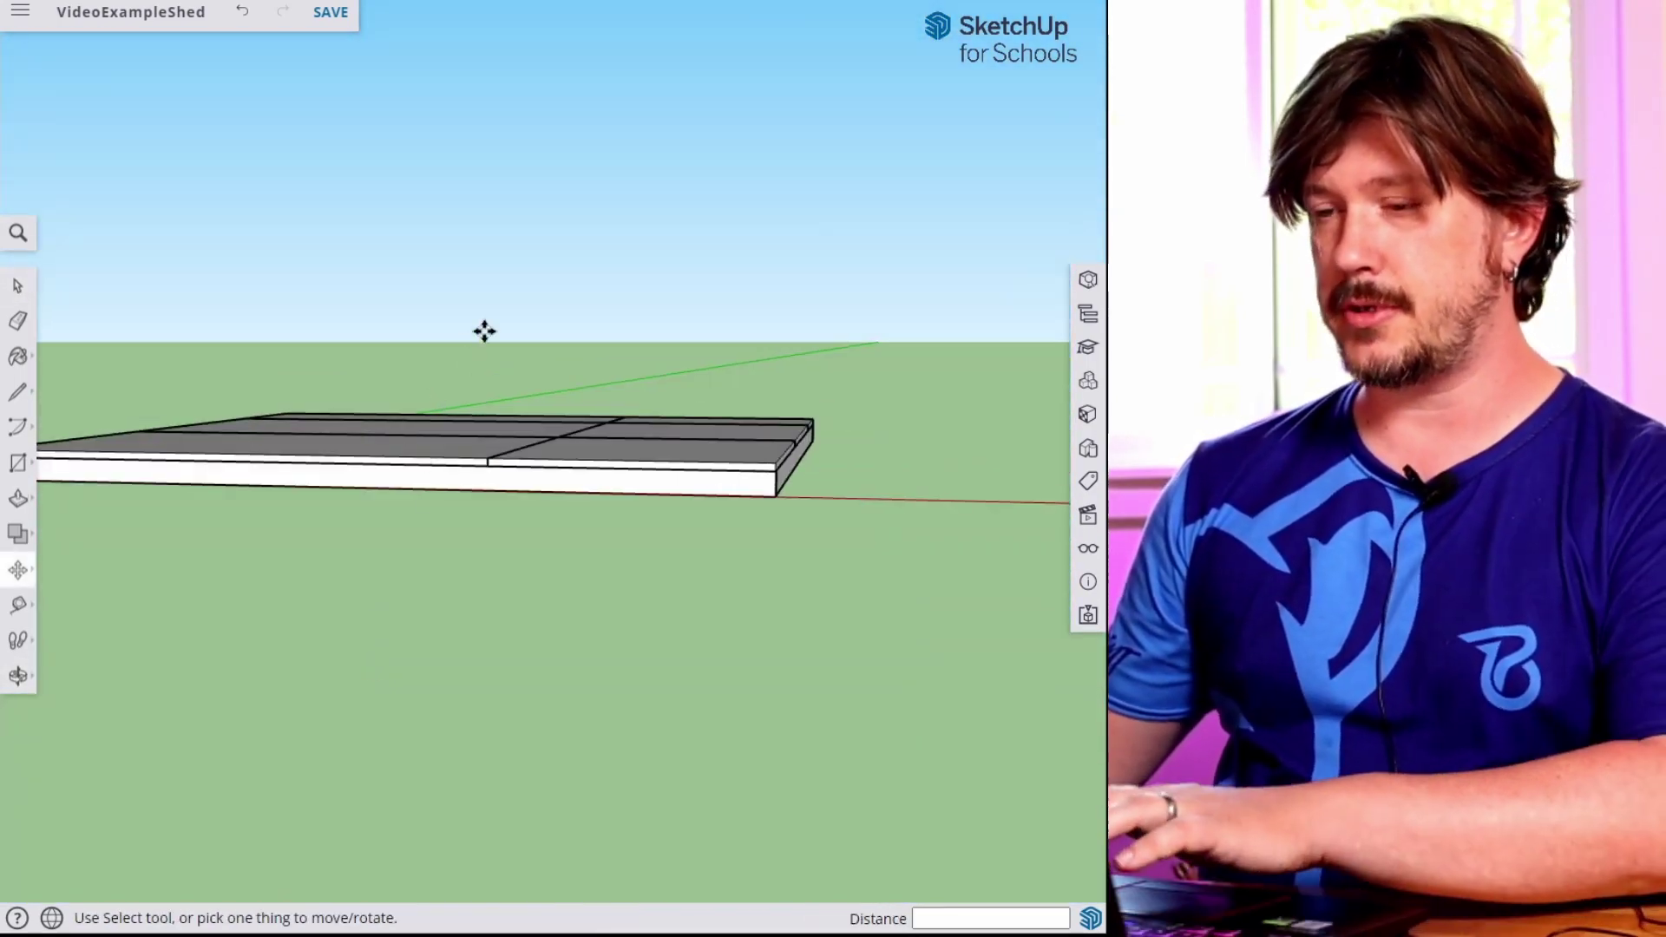
pyautogui.moveTo(480, 544); pyautogui.dragTo(619, 116, button='middle')
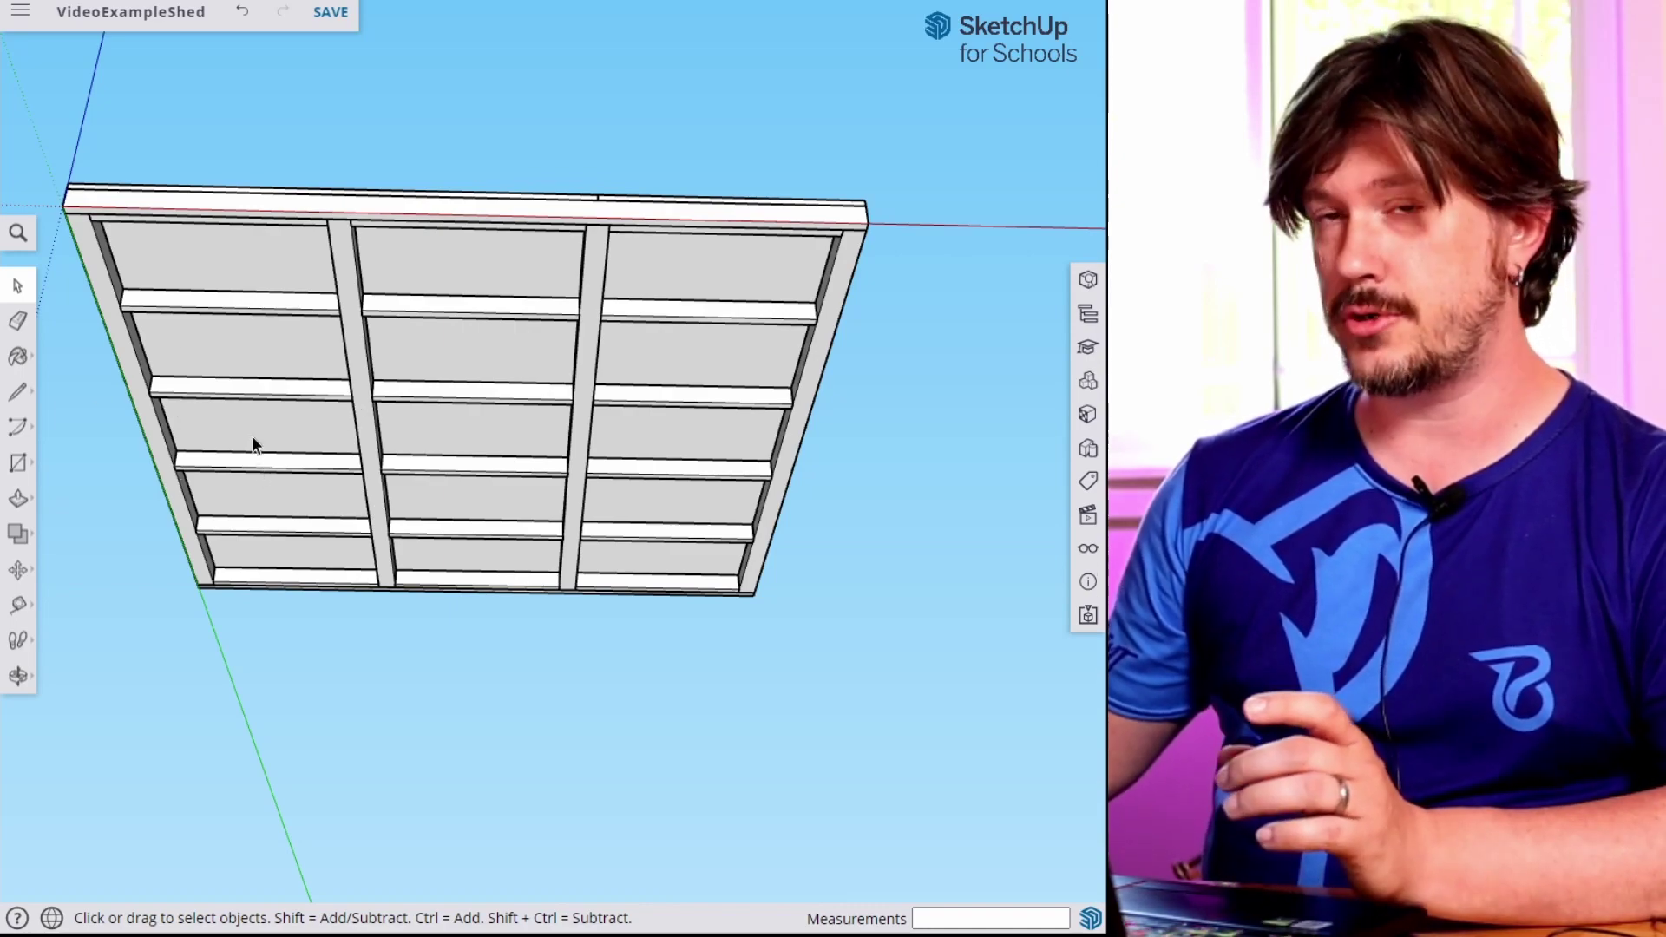
pyautogui.moveTo(468, 323); pyautogui.dragTo(460, 606, button='middle')
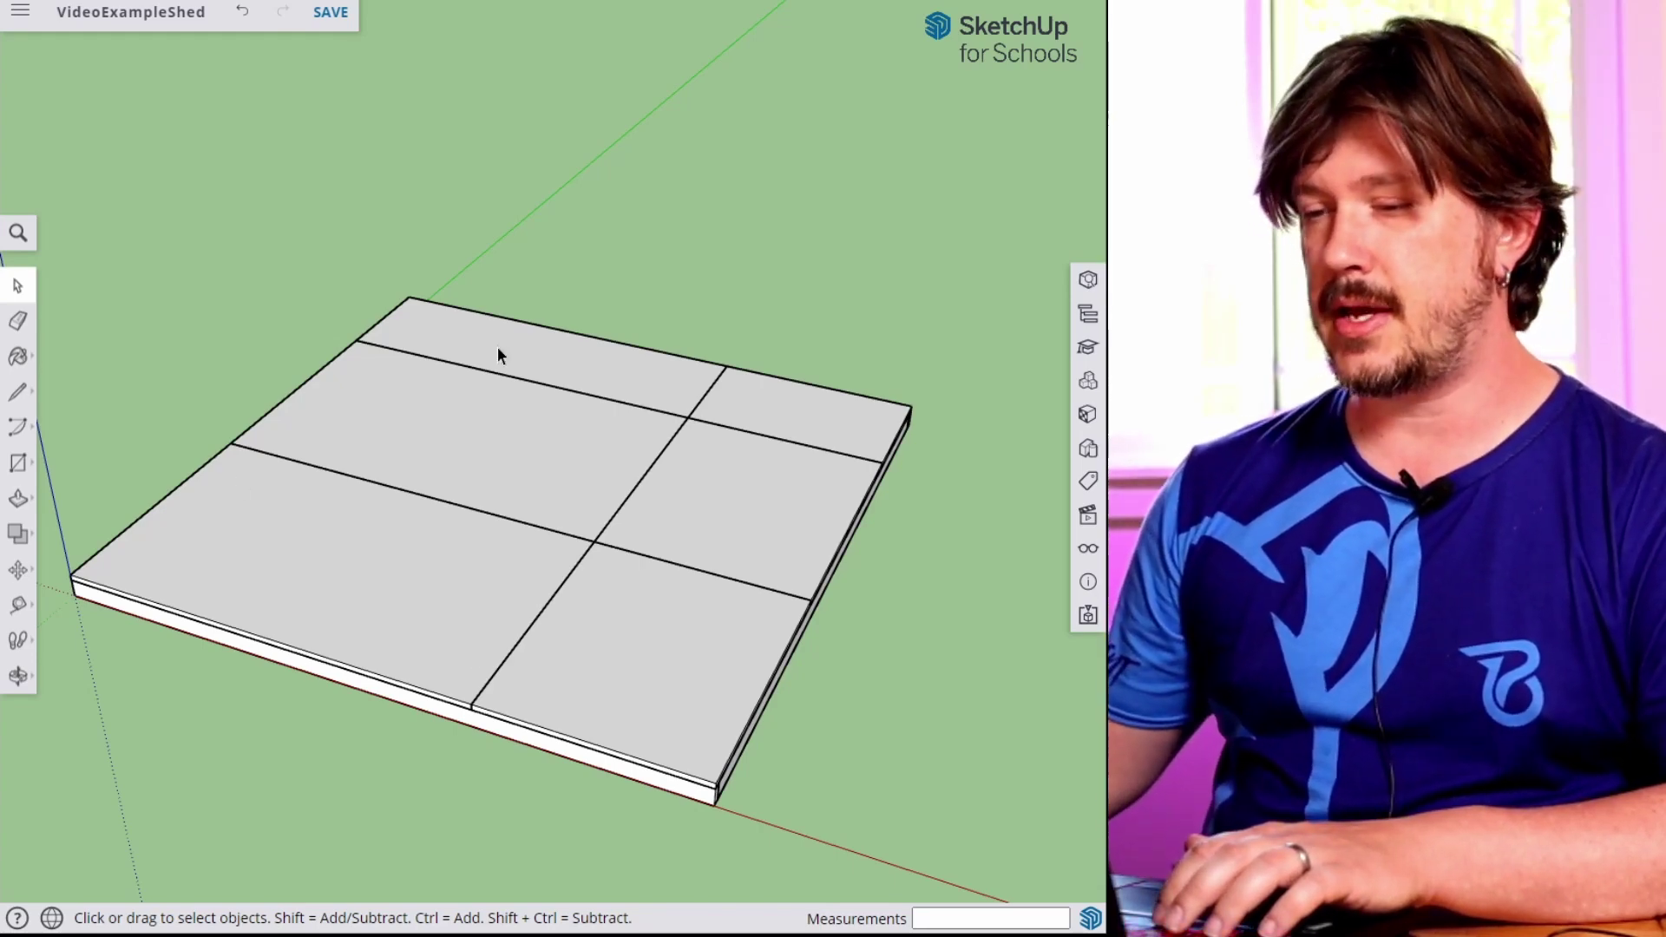
pyautogui.moveTo(547, 576); pyautogui.dragTo(684, 524, button='middle')
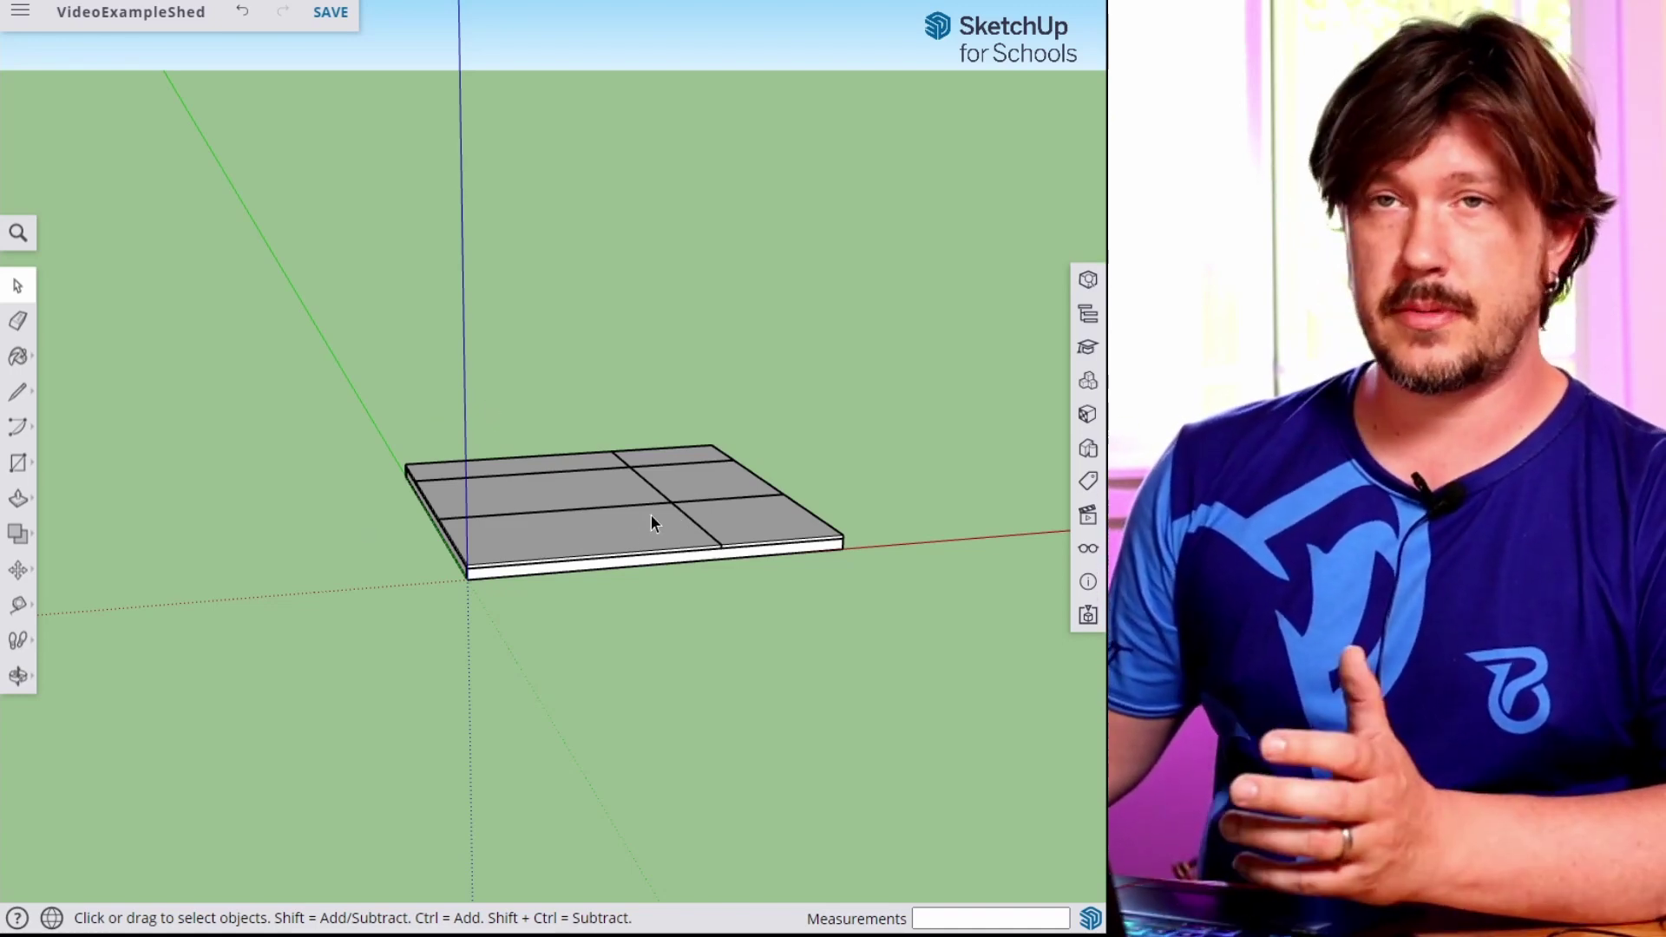
pyautogui.moveTo(639, 558); pyautogui.dragTo(439, 595, button='middle')
pyautogui.moveTo(607, 520); pyautogui.dragTo(732, 628, button='middle')
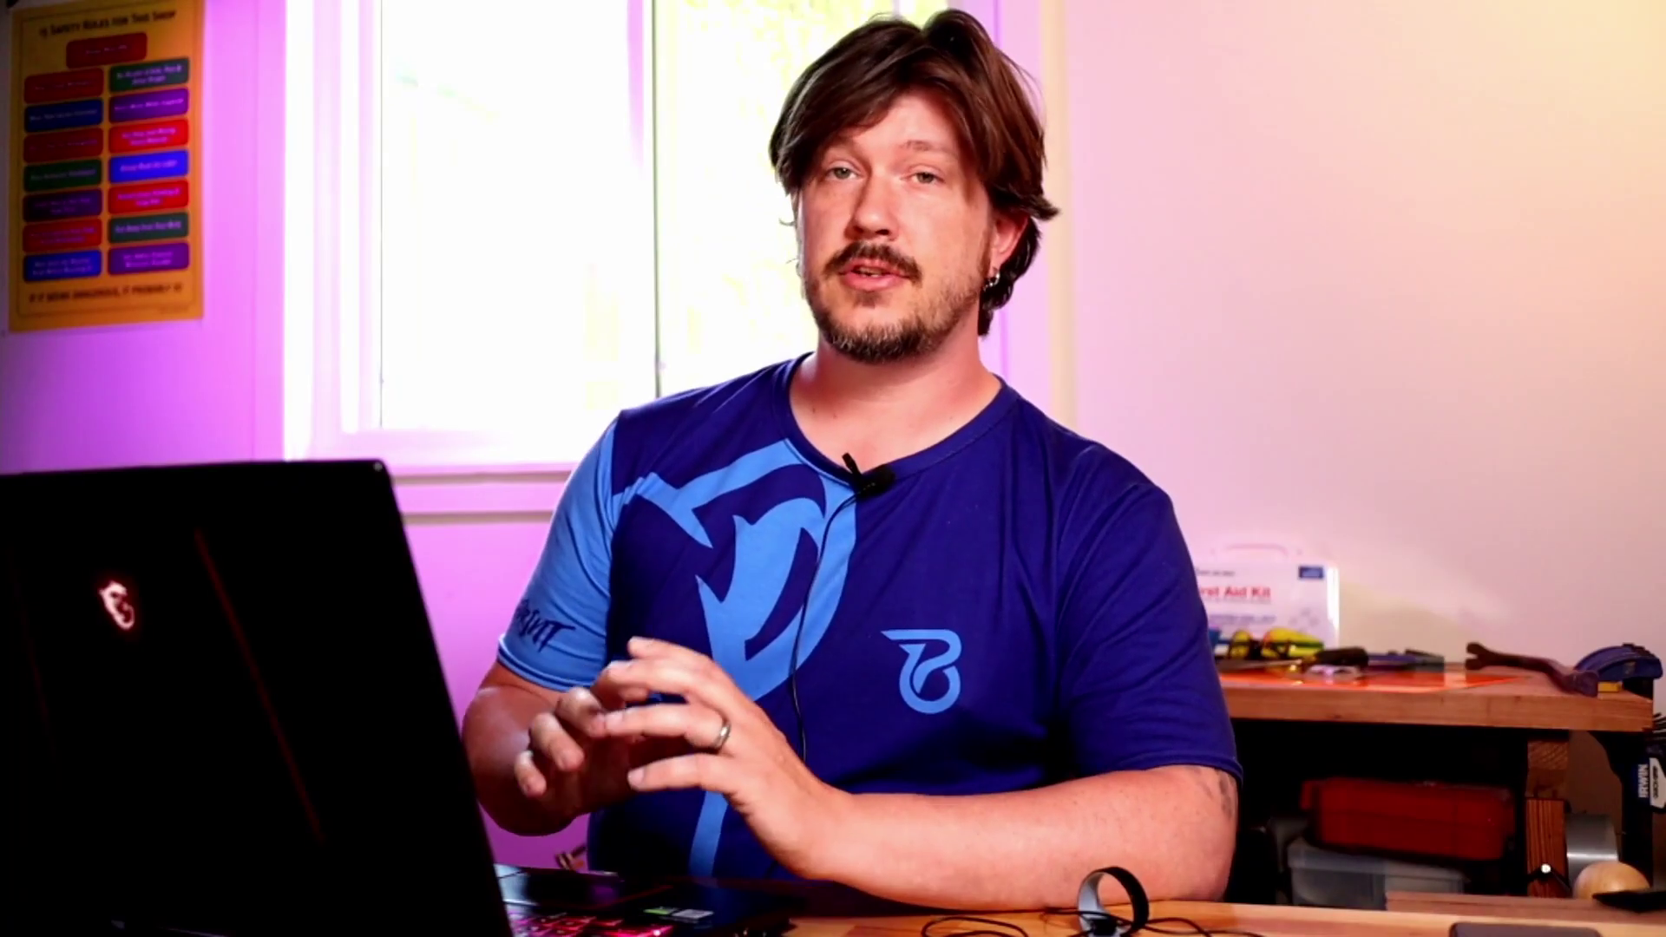